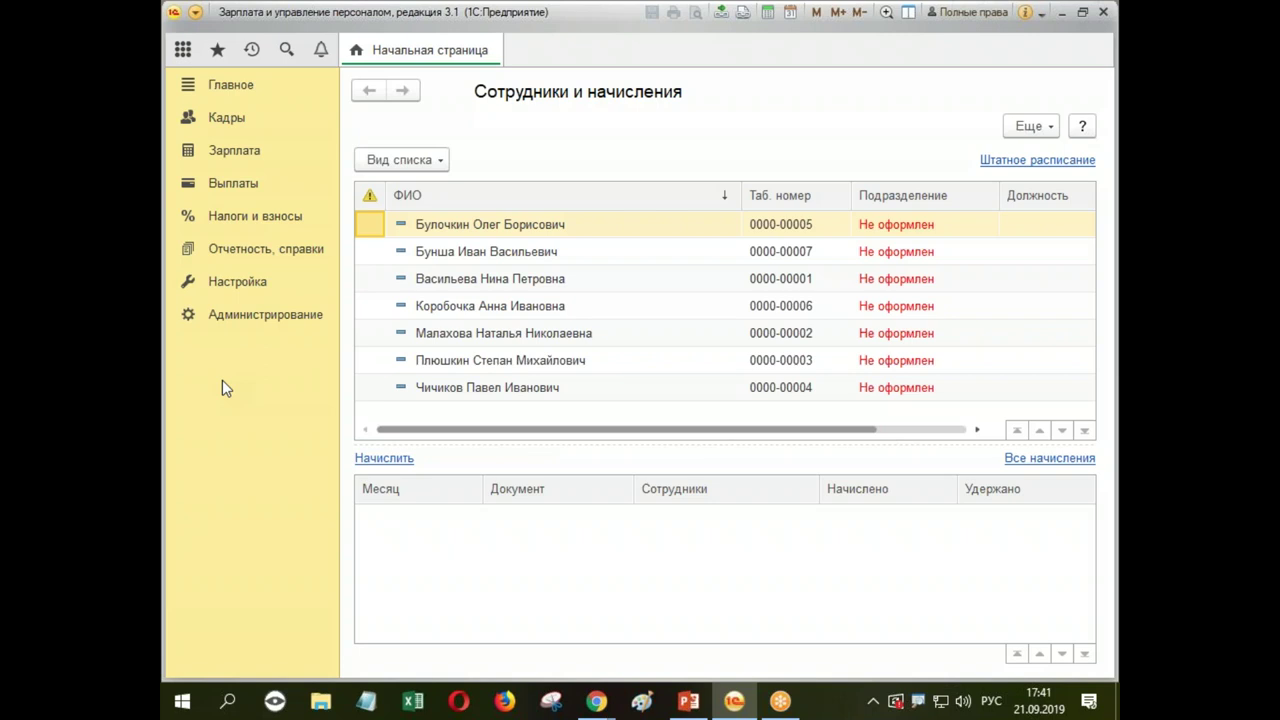
# Step: Open the Кадровый учет settings and review the personnel accounting, staffing table and military registration options
pyautogui.click(232, 288)
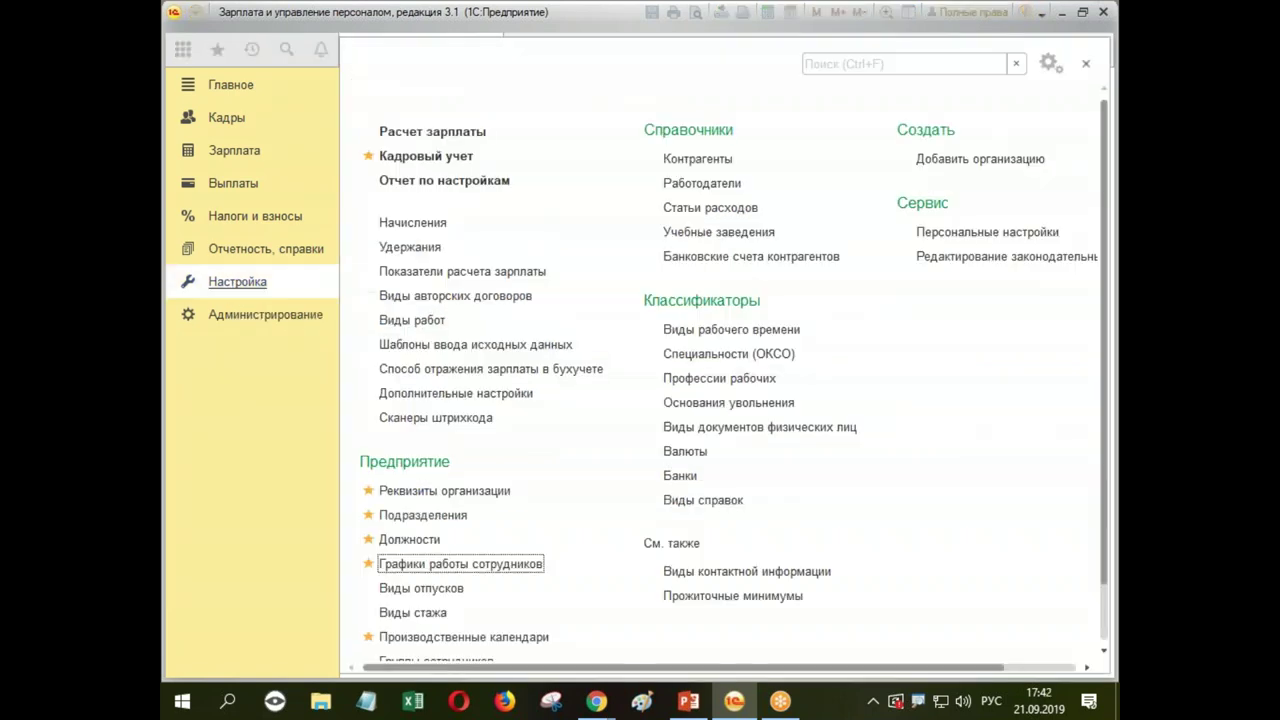
pyautogui.click(421, 160)
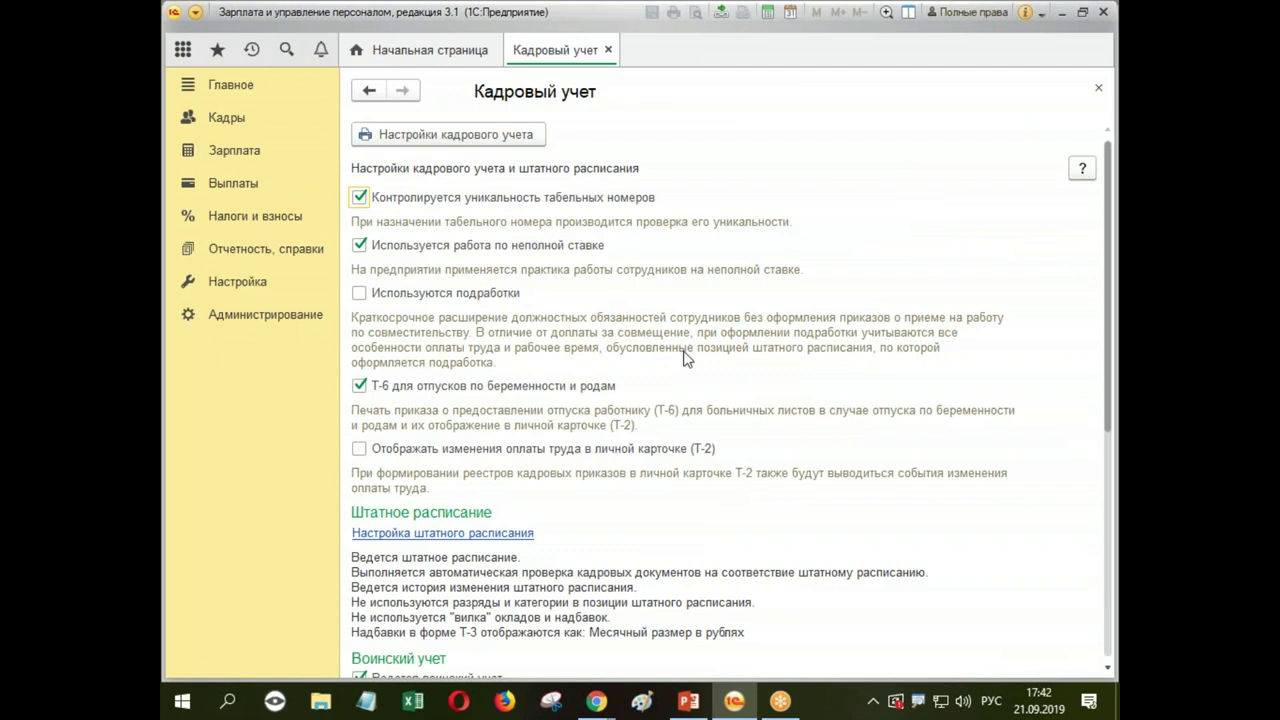
pyautogui.scroll(-5, 686, 358)
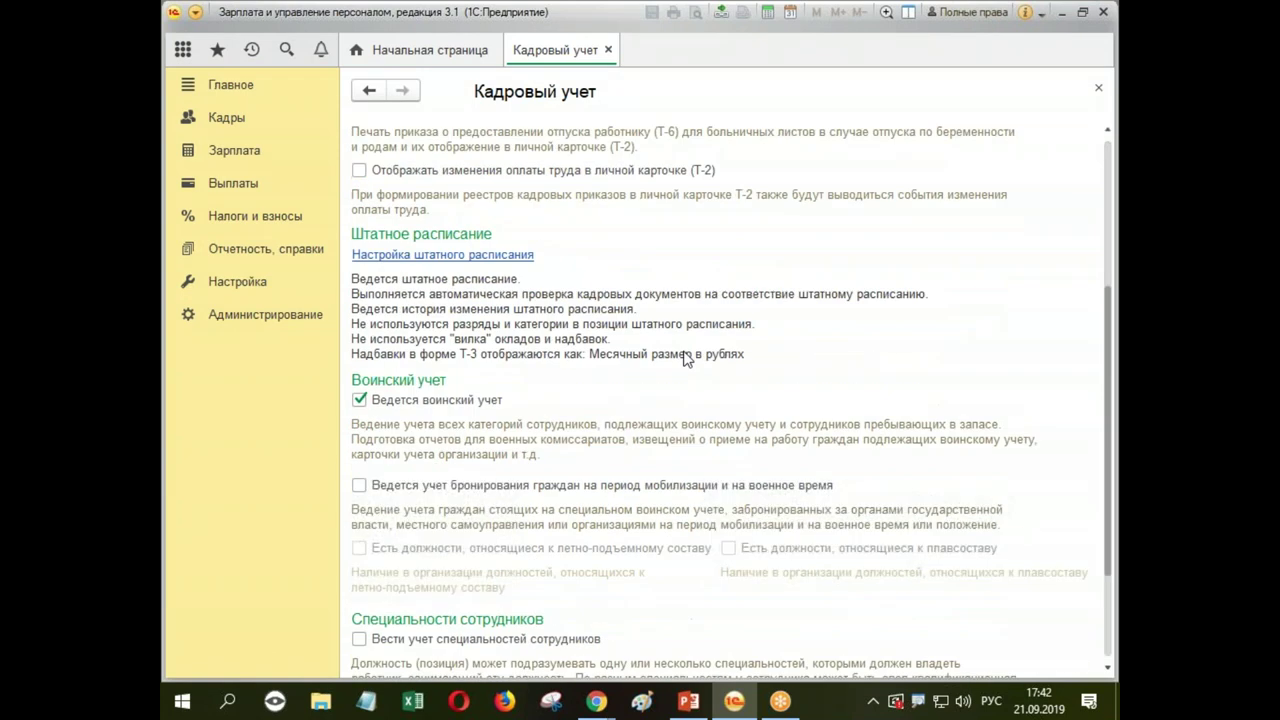
pyautogui.scroll(5, 686, 358)
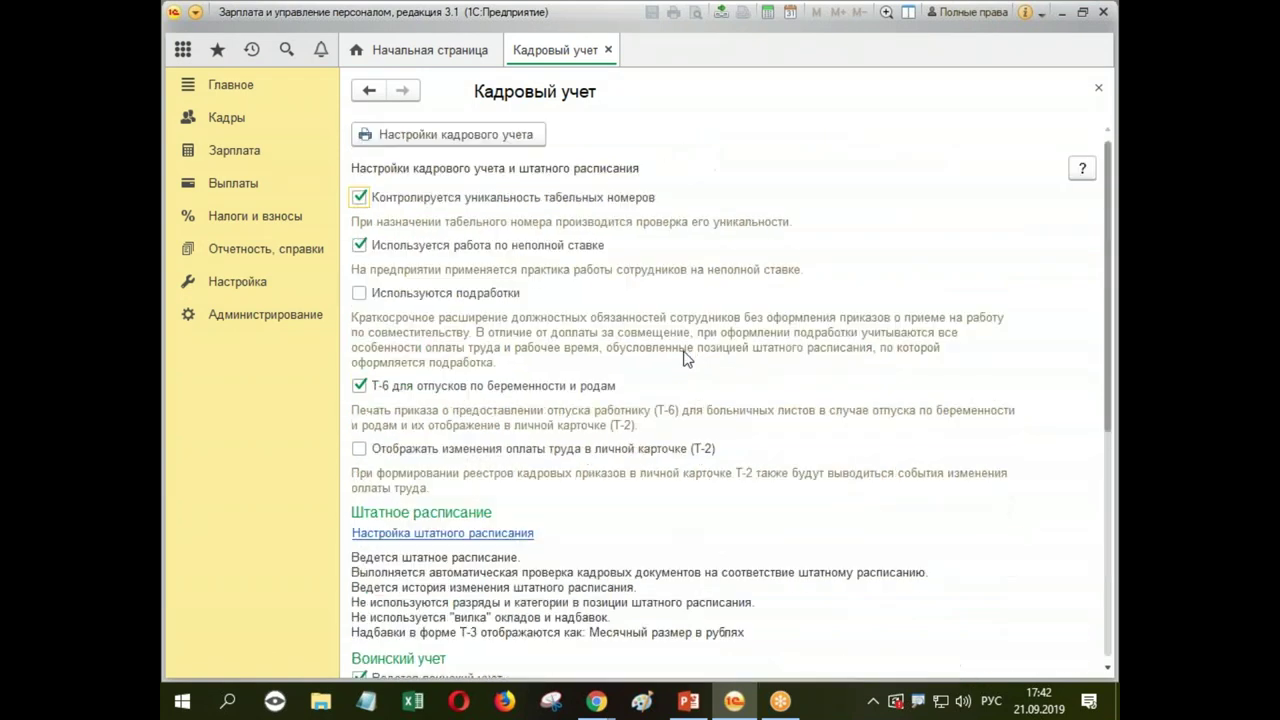
pyautogui.scroll(-2, 686, 358)
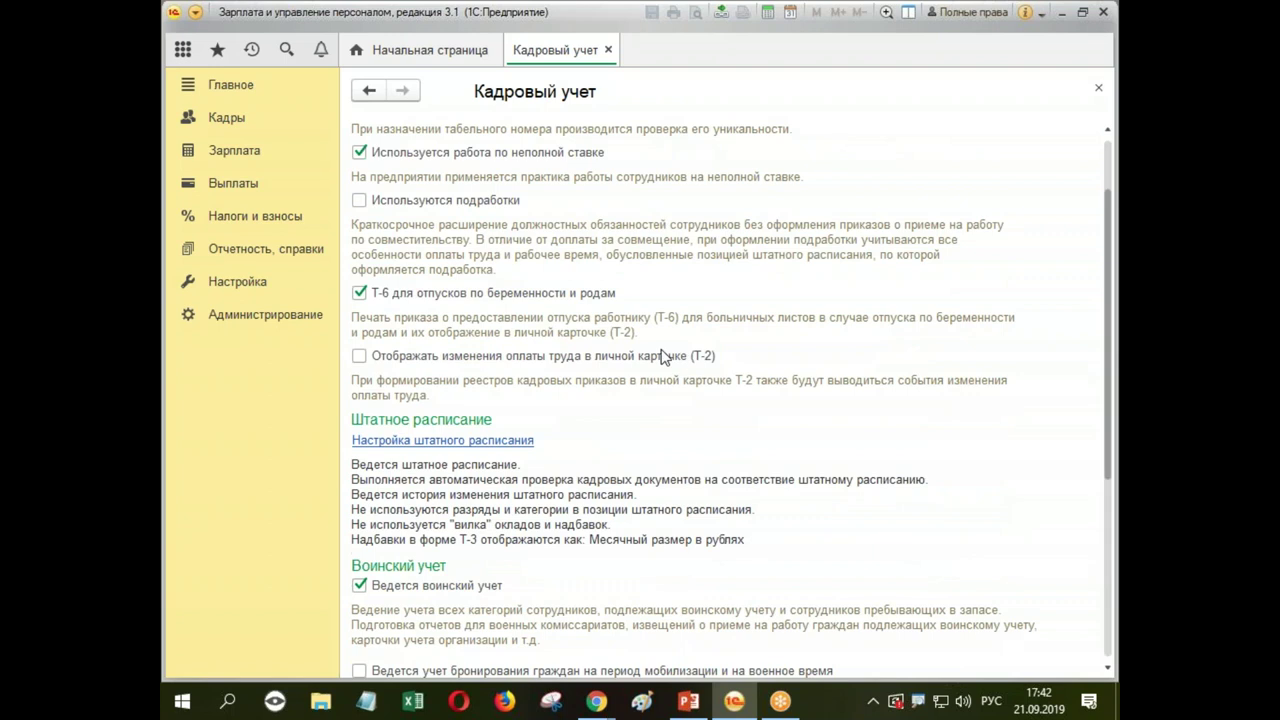
# Step: Review the staffing table settings (Настройка штатного расписания) and close the personnel accounting settings without changes
pyautogui.click(444, 440)
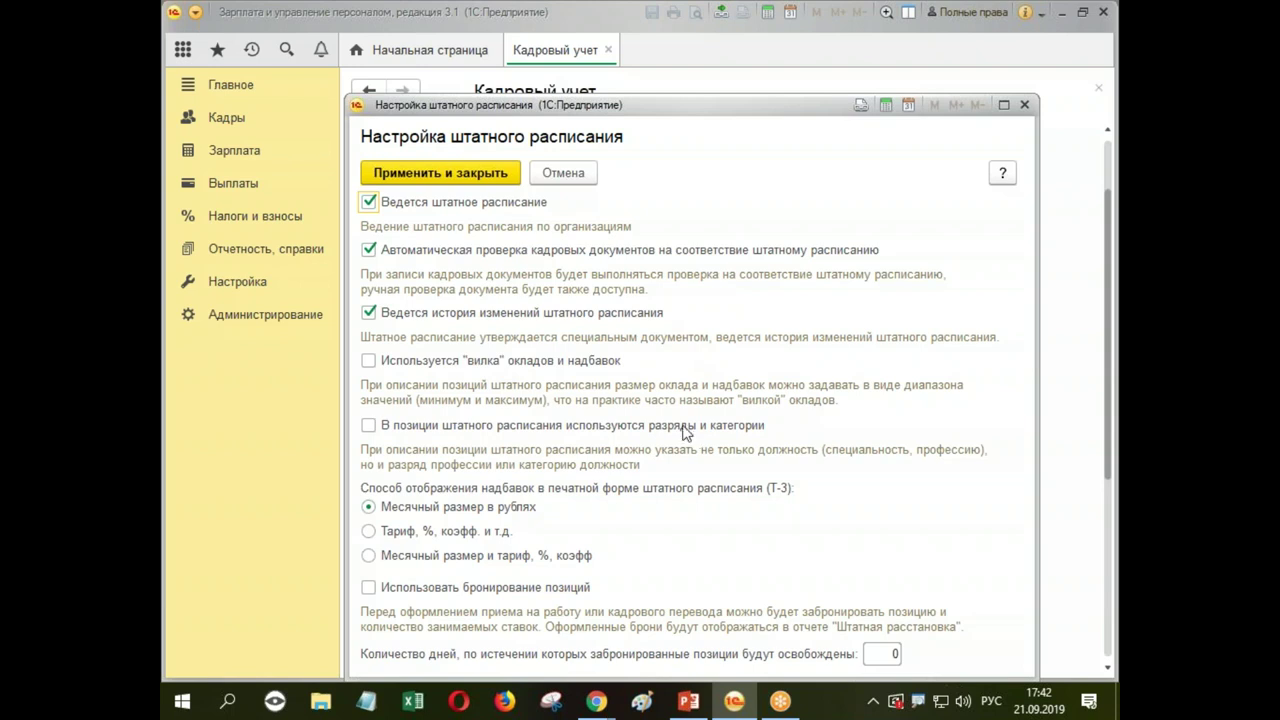
pyautogui.click(1025, 106)
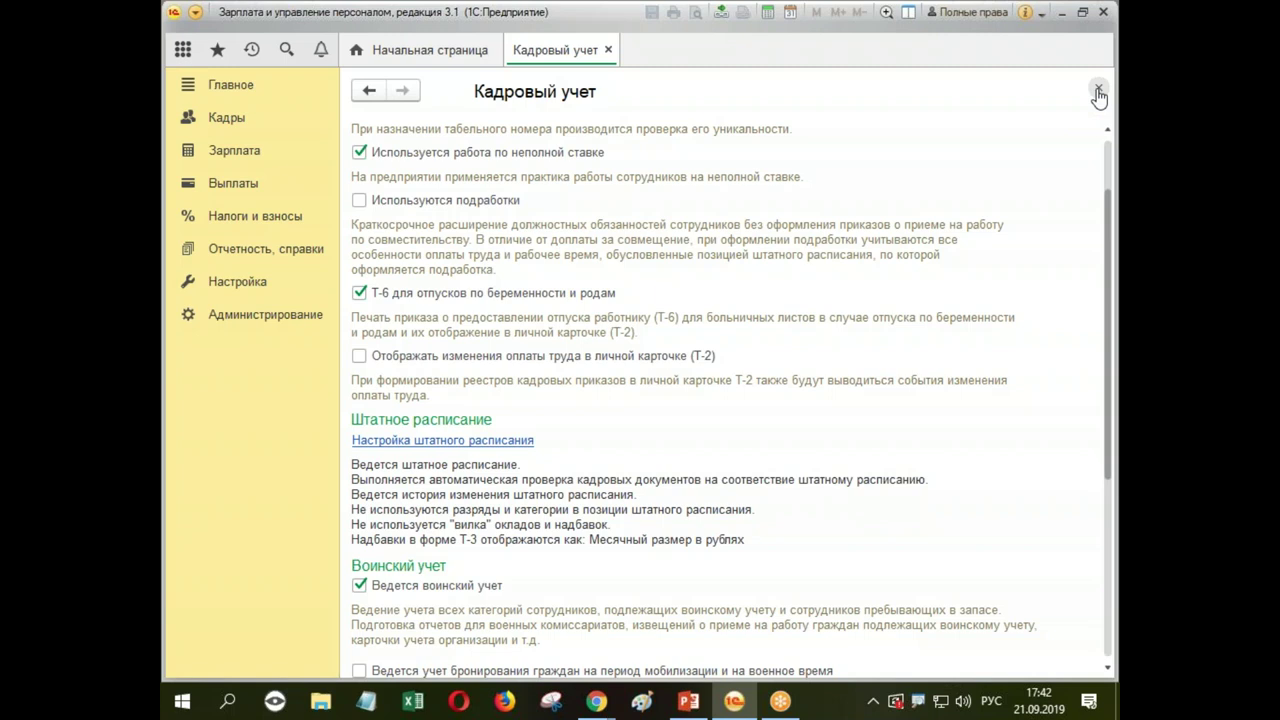
pyautogui.click(1098, 94)
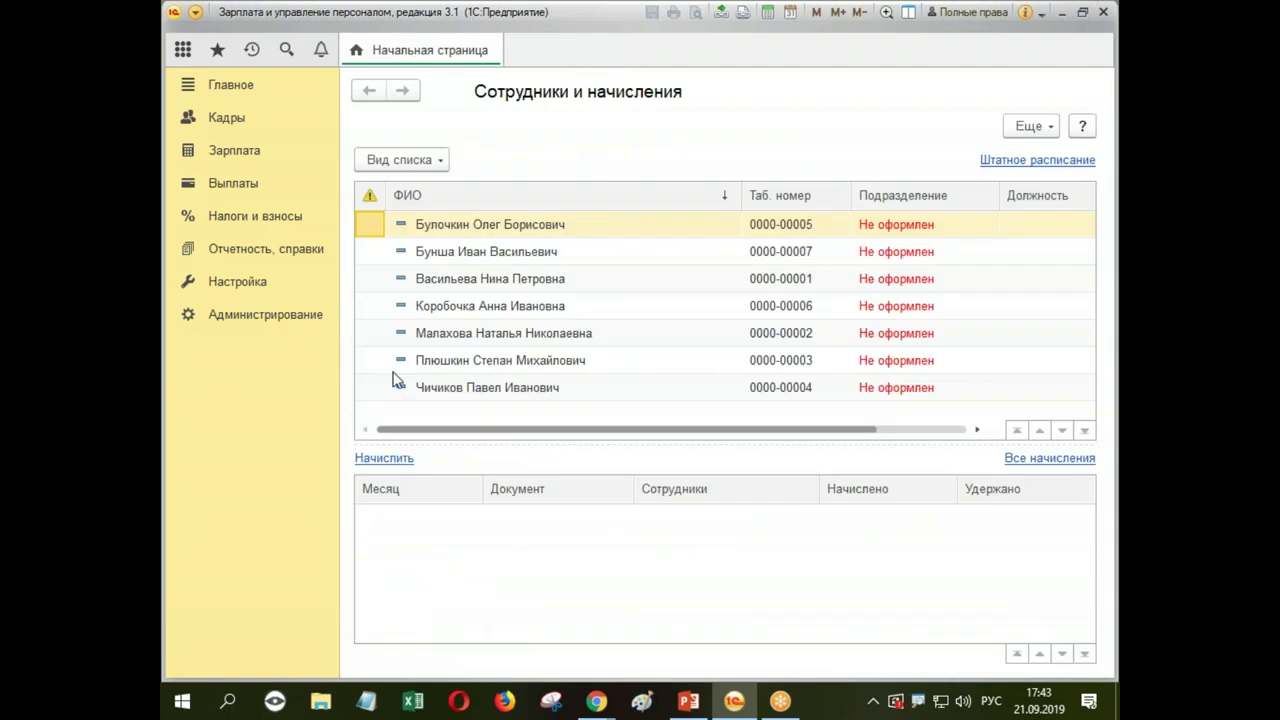
# Step: Review the organization details of Орион, from basic information, addresses and codes through to accounting policy, and close the card
pyautogui.click(255, 282)
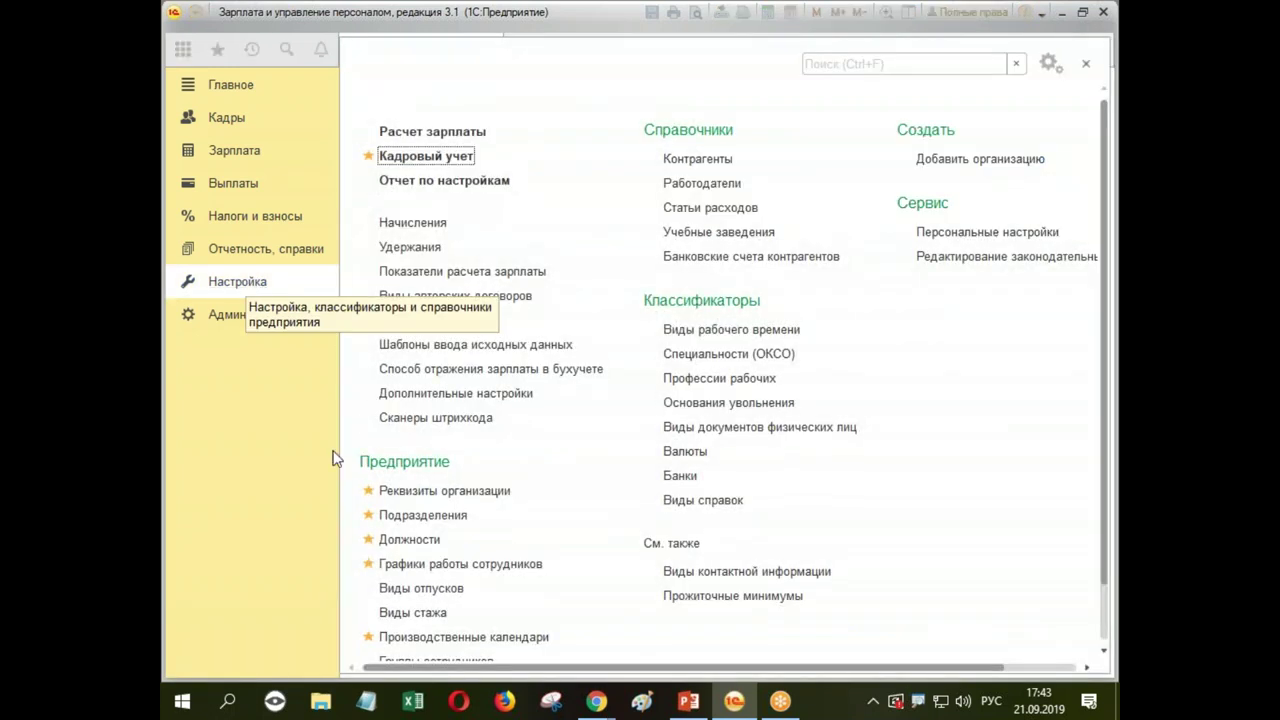
pyautogui.click(444, 492)
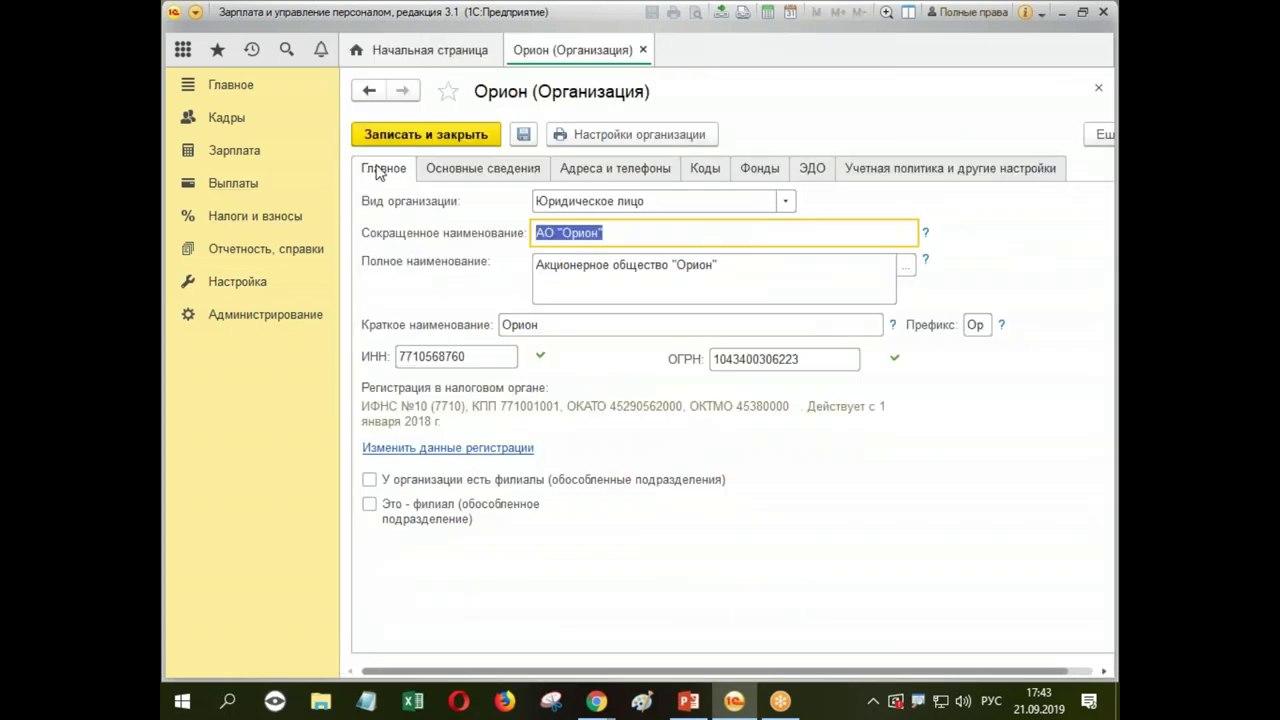
pyautogui.click(478, 177)
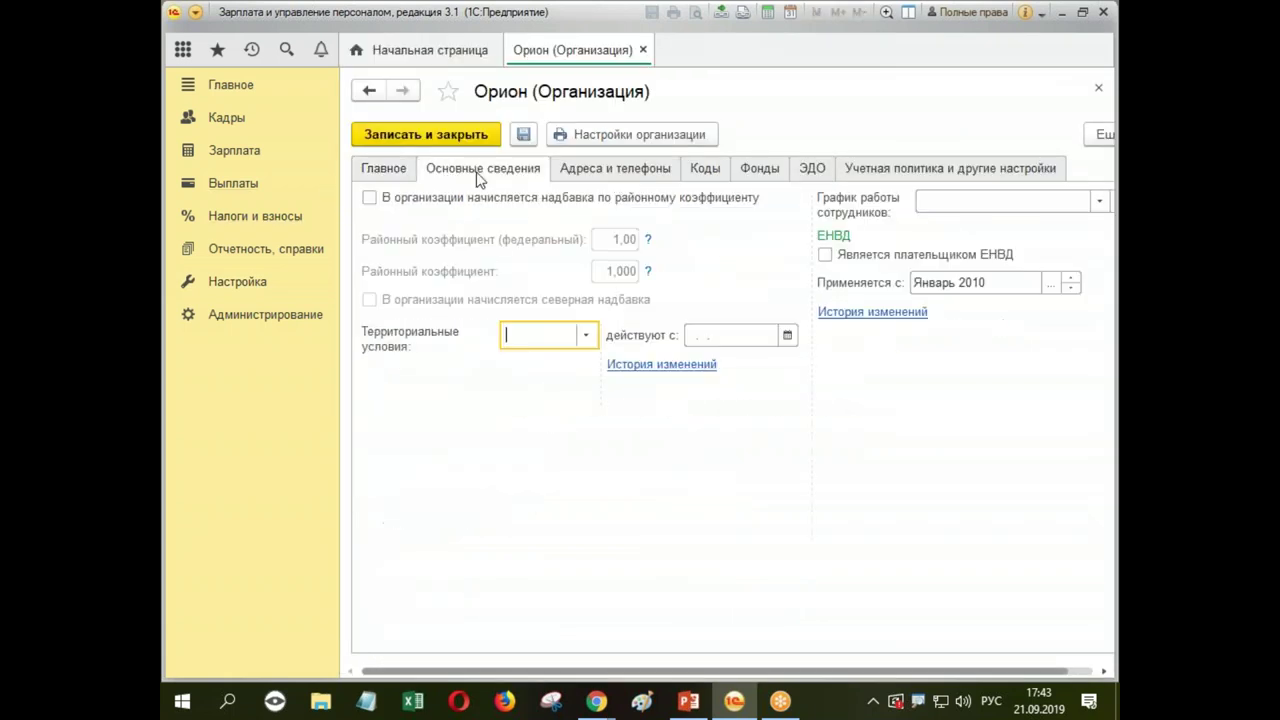
pyautogui.click(615, 176)
pyautogui.click(665, 178)
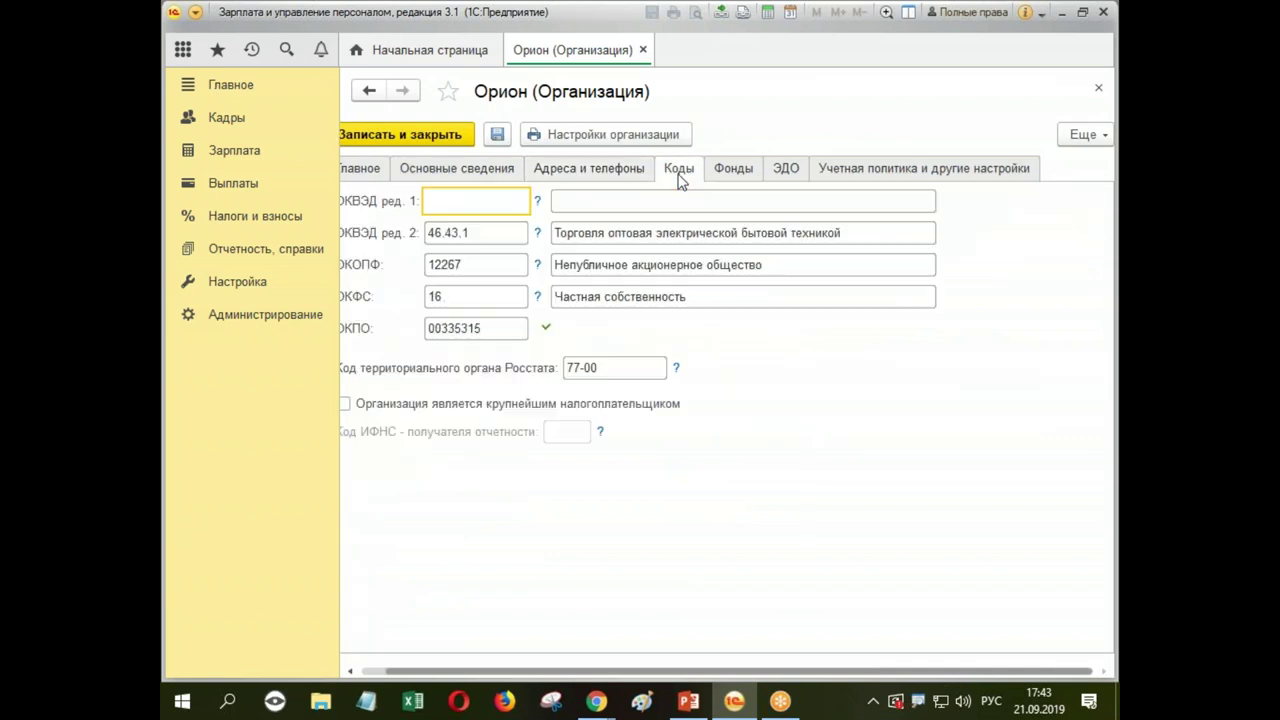
pyautogui.click(736, 171)
pyautogui.click(781, 172)
pyautogui.click(866, 180)
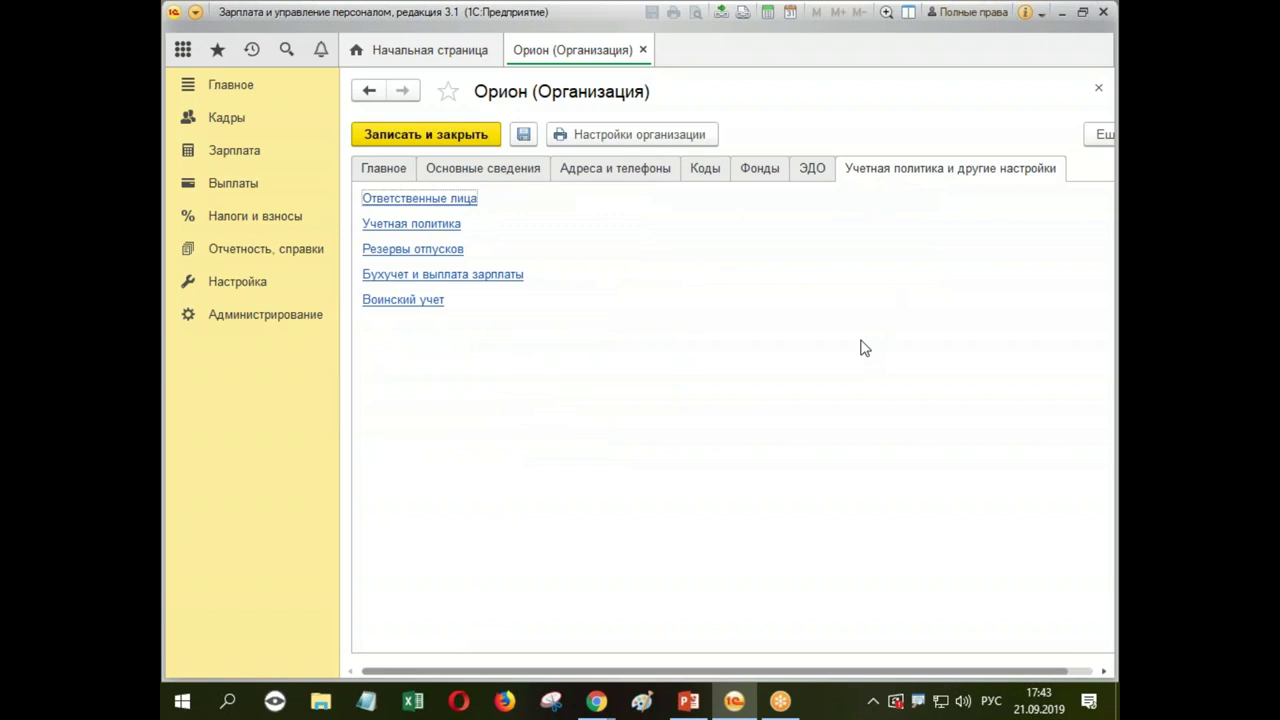
pyautogui.click(1098, 88)
# Step: Show new departments in the Подразделения list, review them and close the list
pyautogui.click(258, 284)
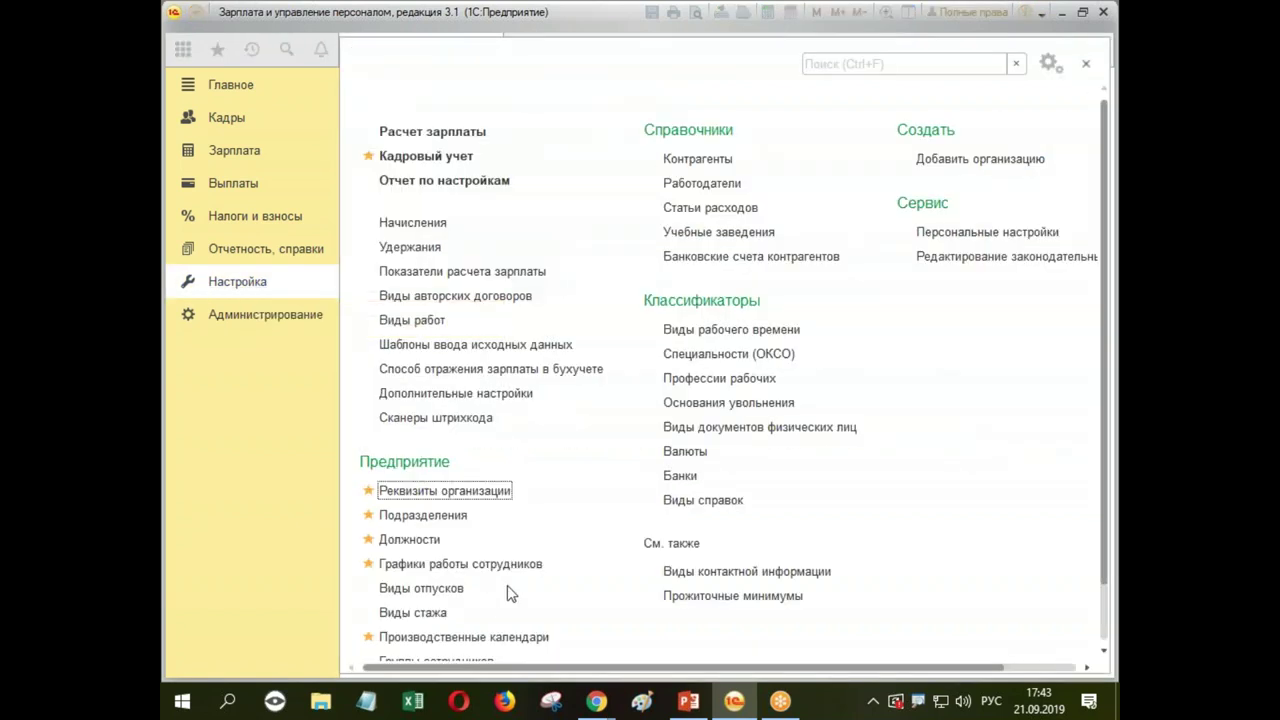
pyautogui.scroll(-2, 529, 526)
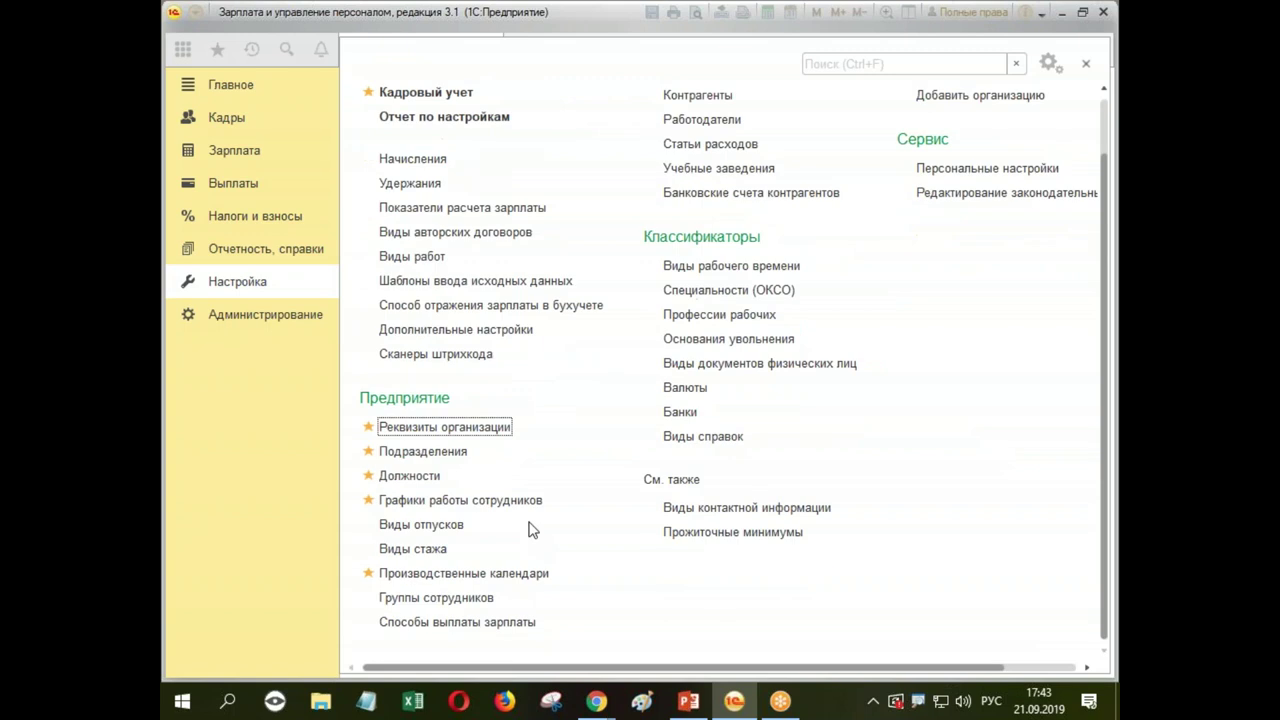
pyautogui.click(428, 455)
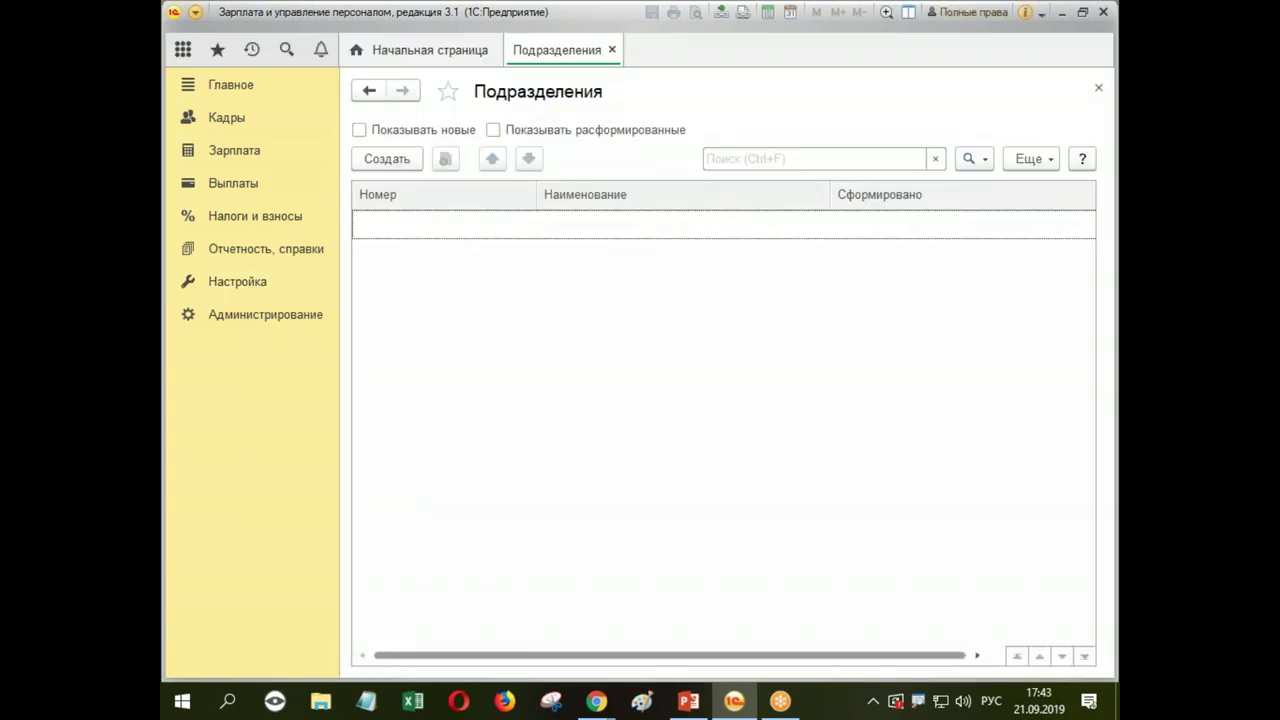
pyautogui.click(359, 131)
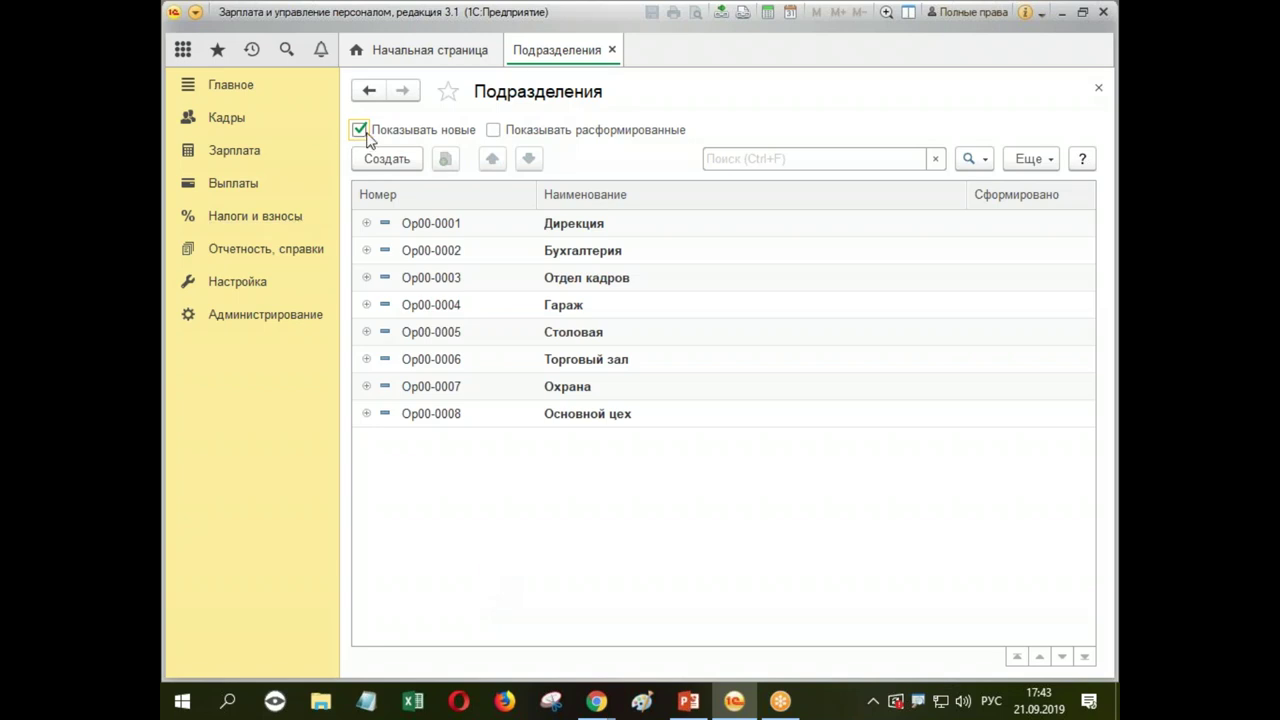
pyautogui.click(1098, 92)
# Step: Open the Должности list, look up "повар" in the ОКПДТР workers' occupations classifier shown as a flat list, and close both
pyautogui.click(254, 283)
pyautogui.click(407, 542)
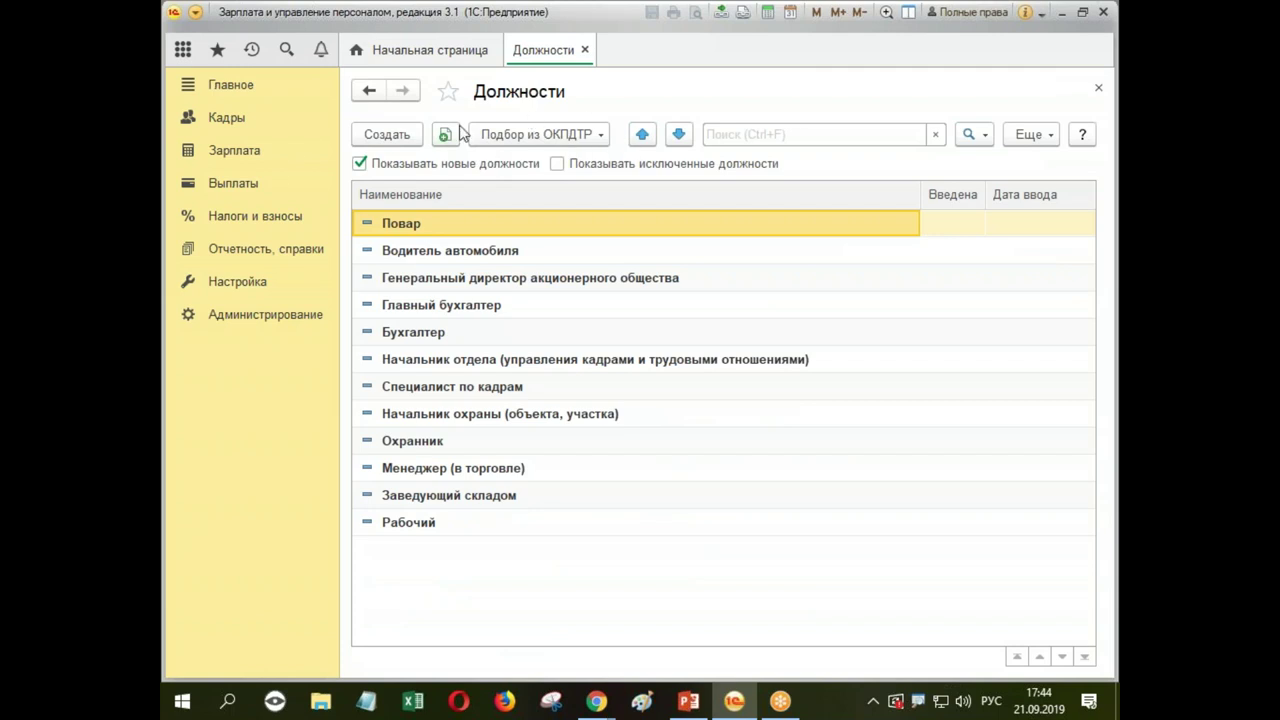
pyautogui.click(601, 137)
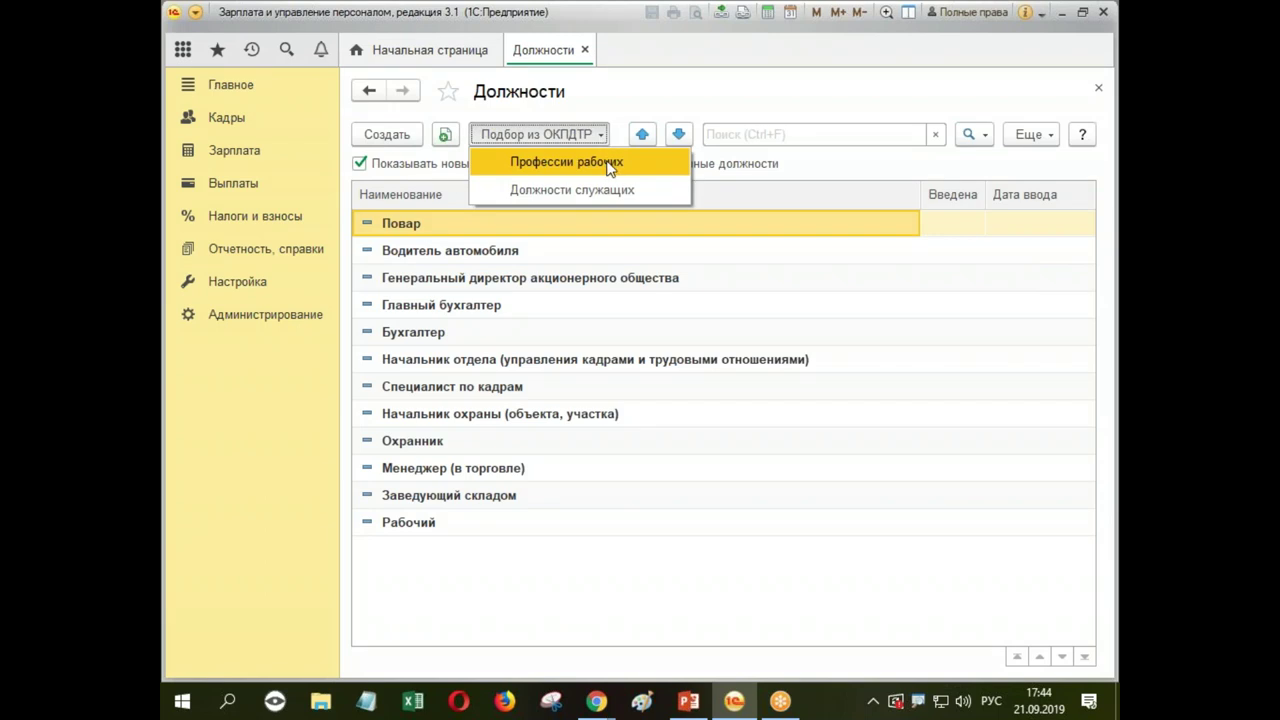
pyautogui.click(608, 166)
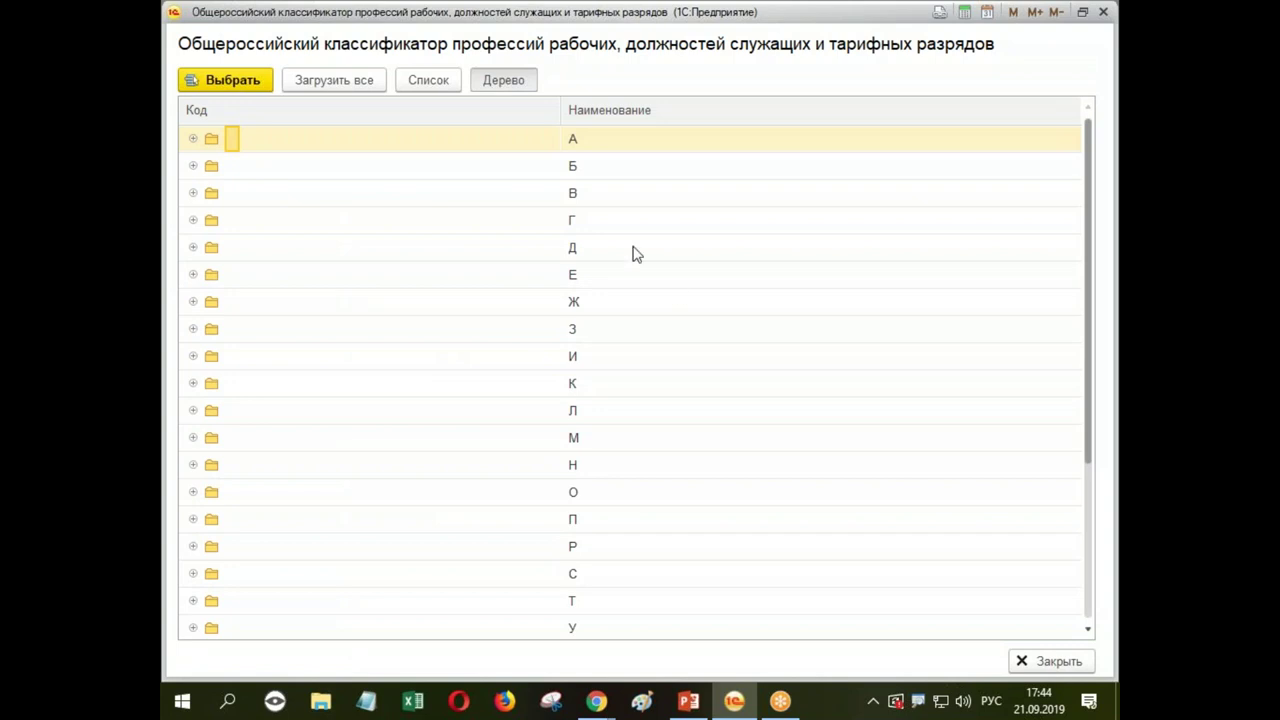
pyautogui.click(429, 82)
pyautogui.click(625, 274)
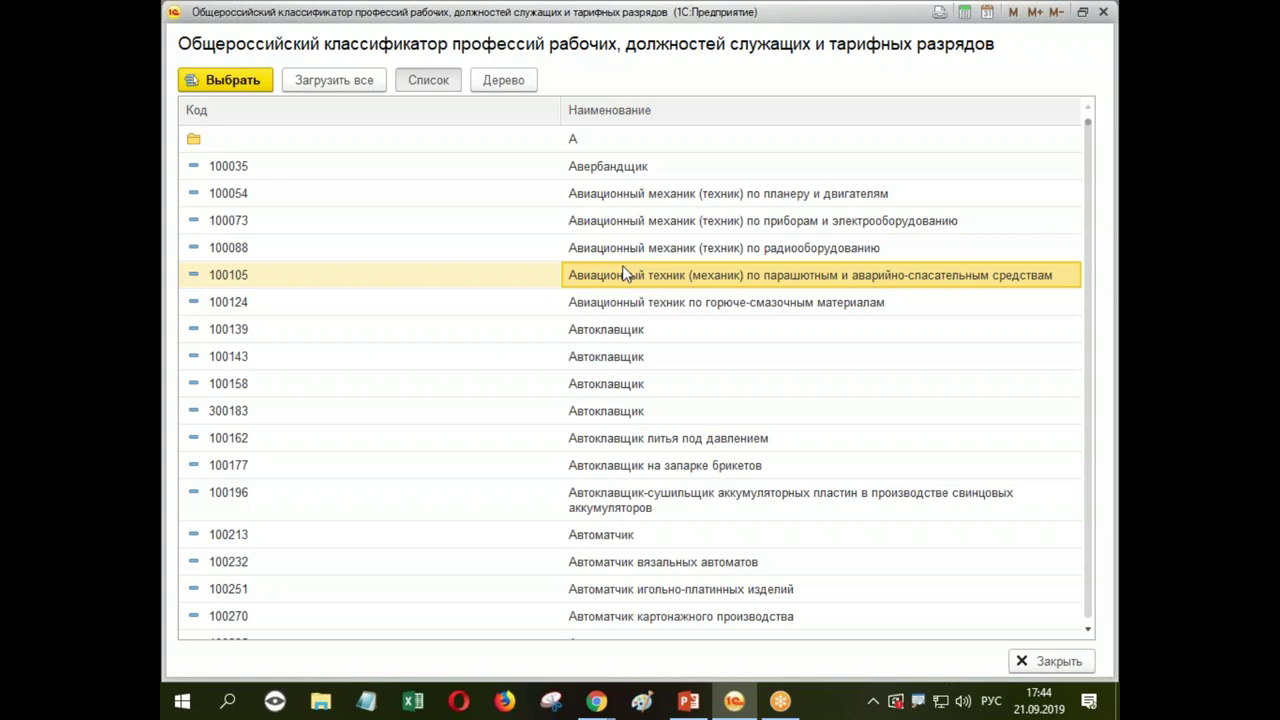
pyautogui.write('повар')
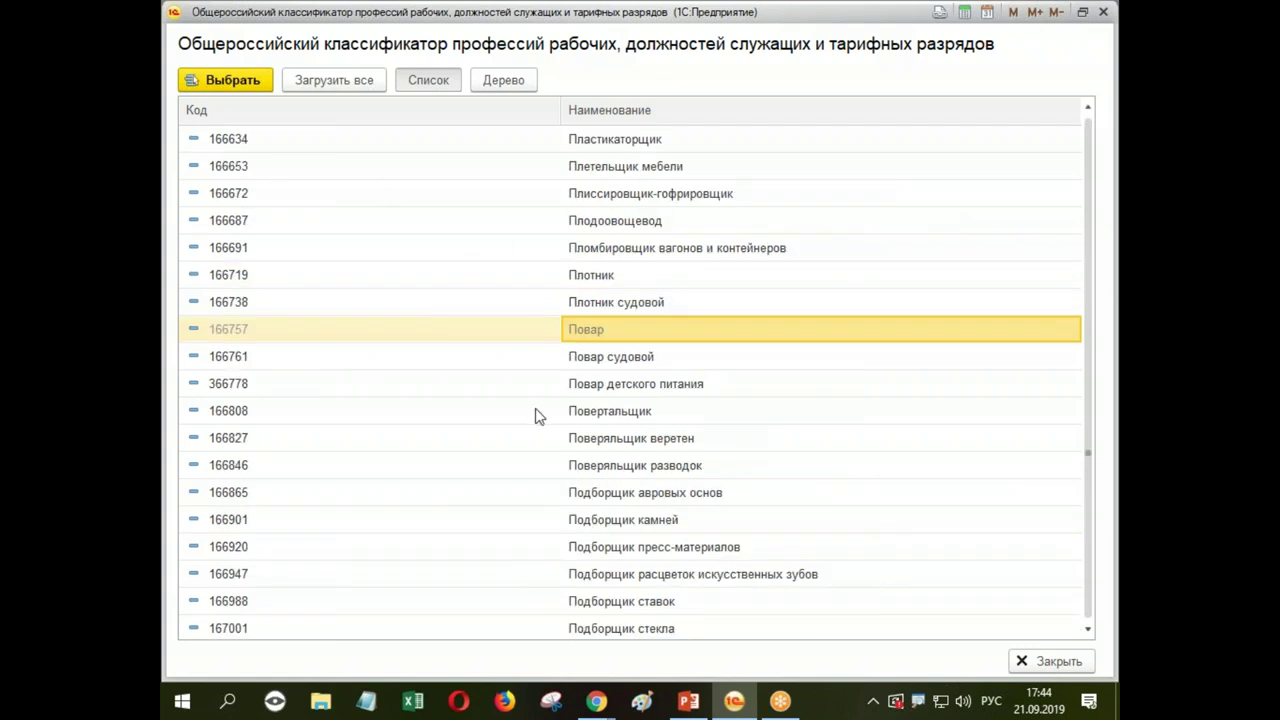
pyautogui.scroll(-2, 605, 430)
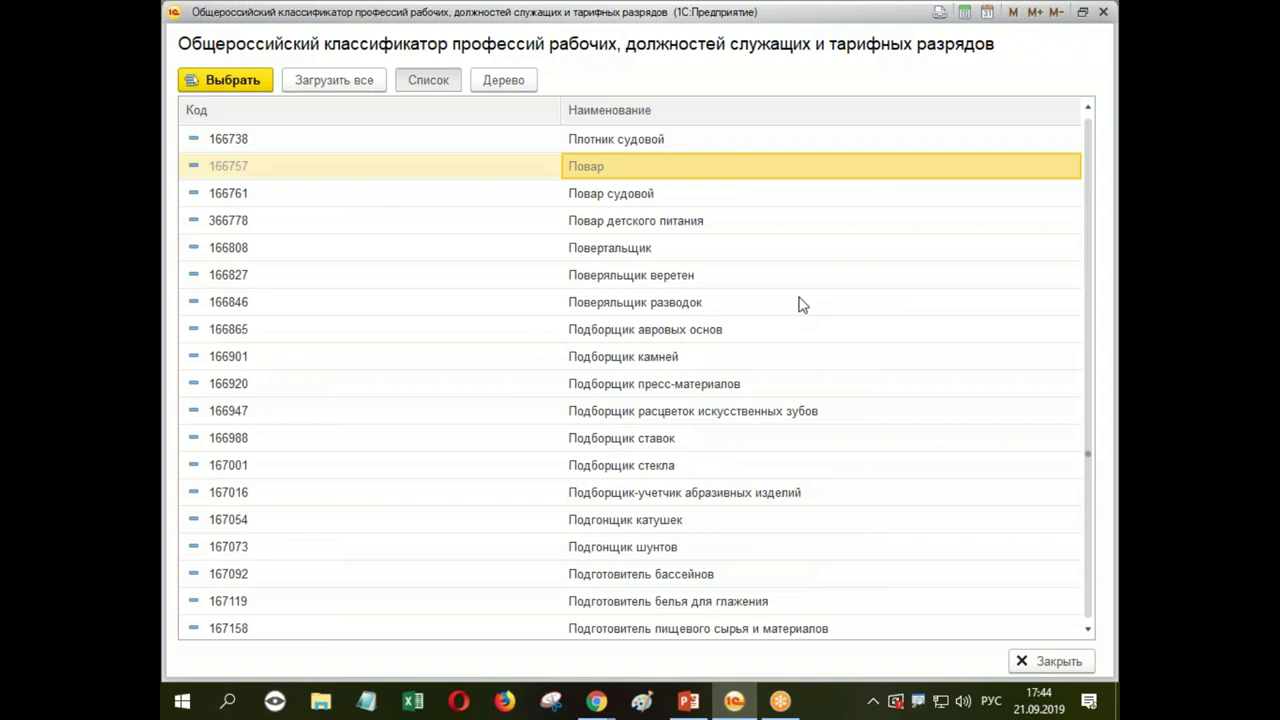
pyautogui.click(1104, 12)
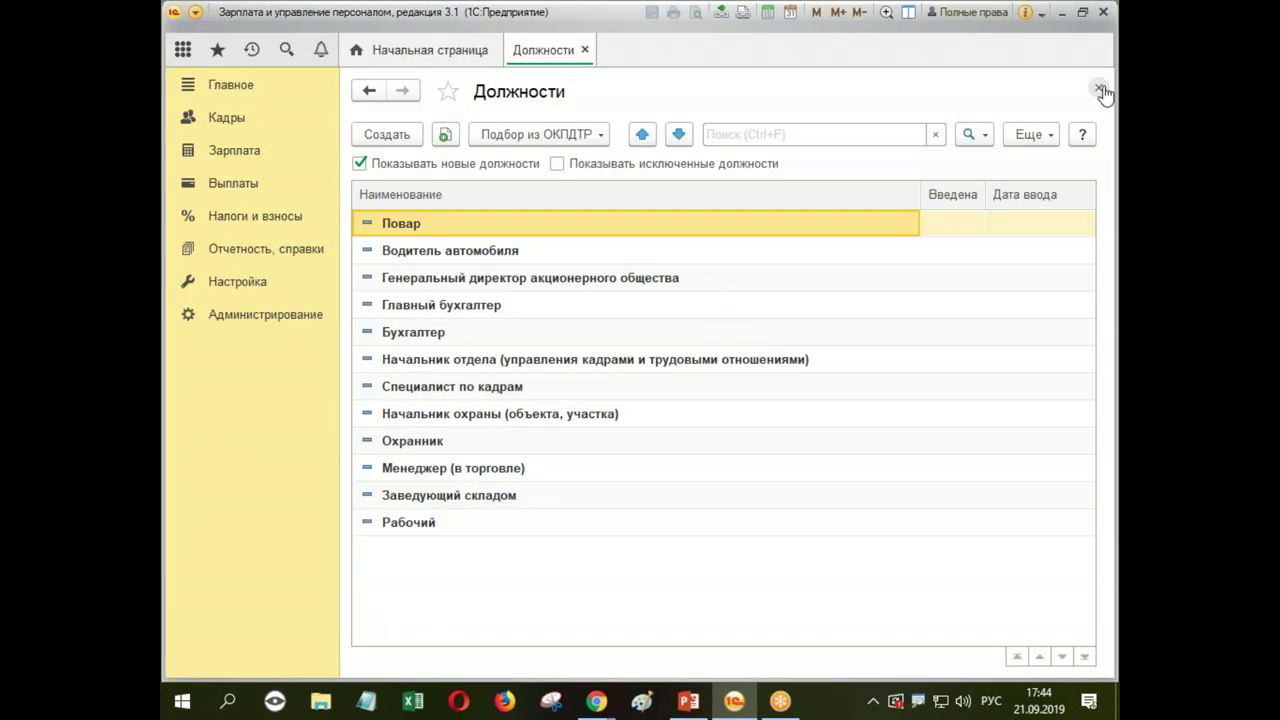
pyautogui.click(1100, 90)
# Step: Open the work schedule "Два через два (Менеджеры) 1 смена" and examine its fill method and shift cycle properties
pyautogui.click(217, 284)
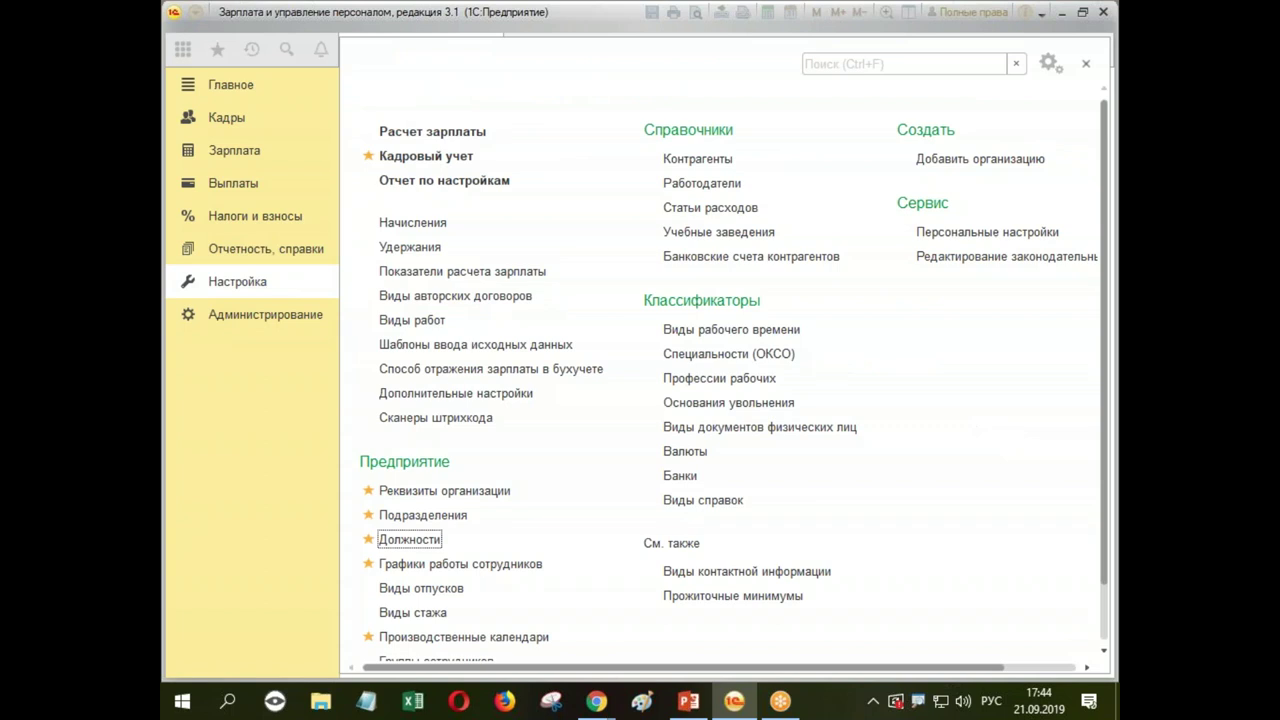
pyautogui.click(449, 566)
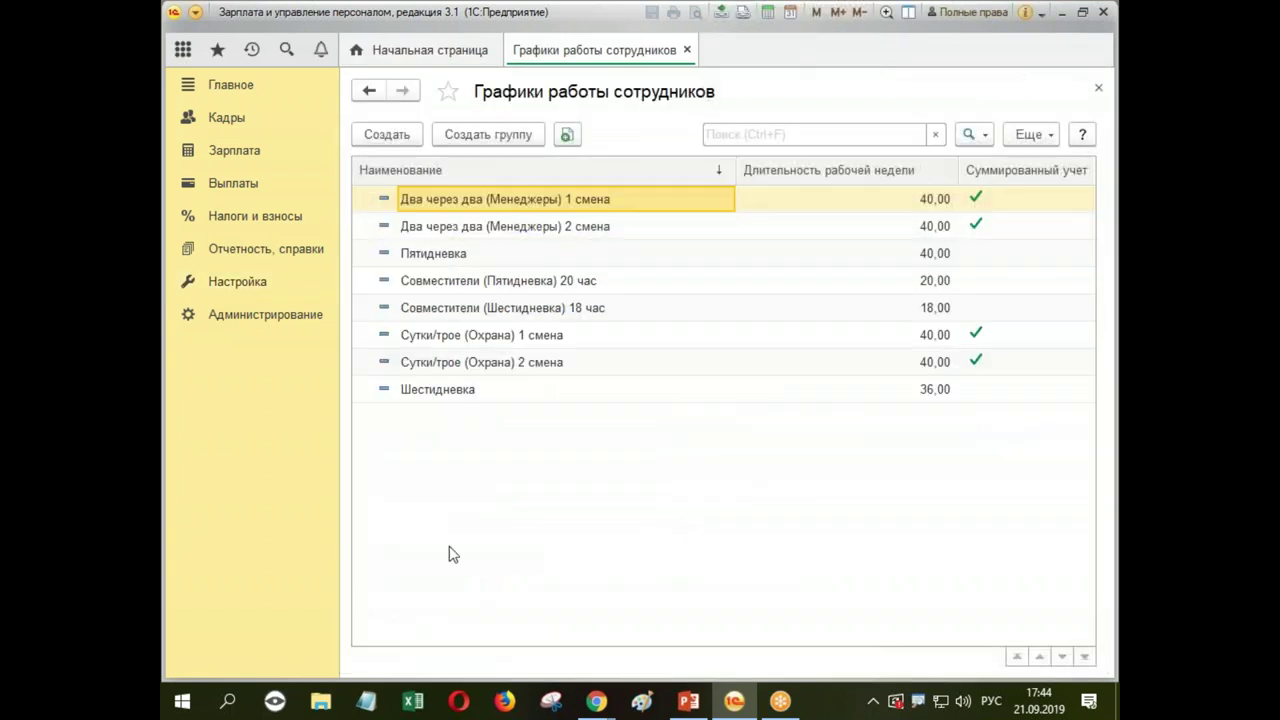
pyautogui.doubleClick(548, 206)
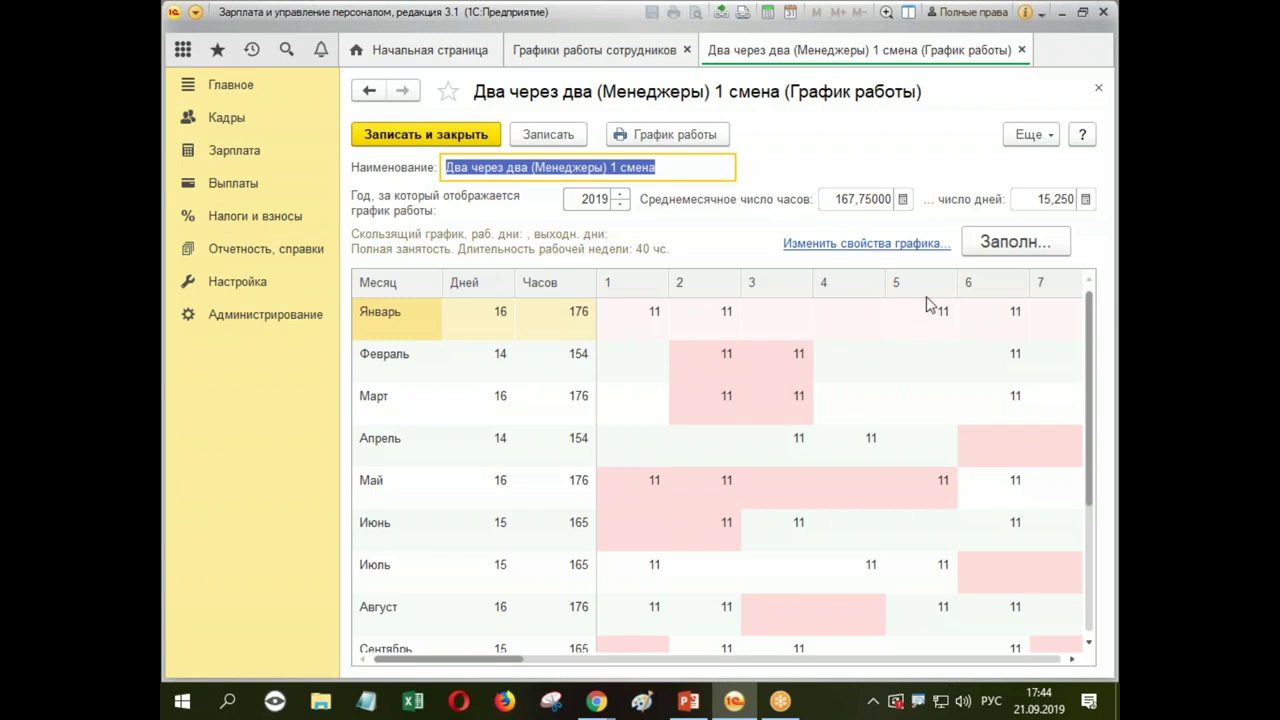
pyautogui.click(862, 245)
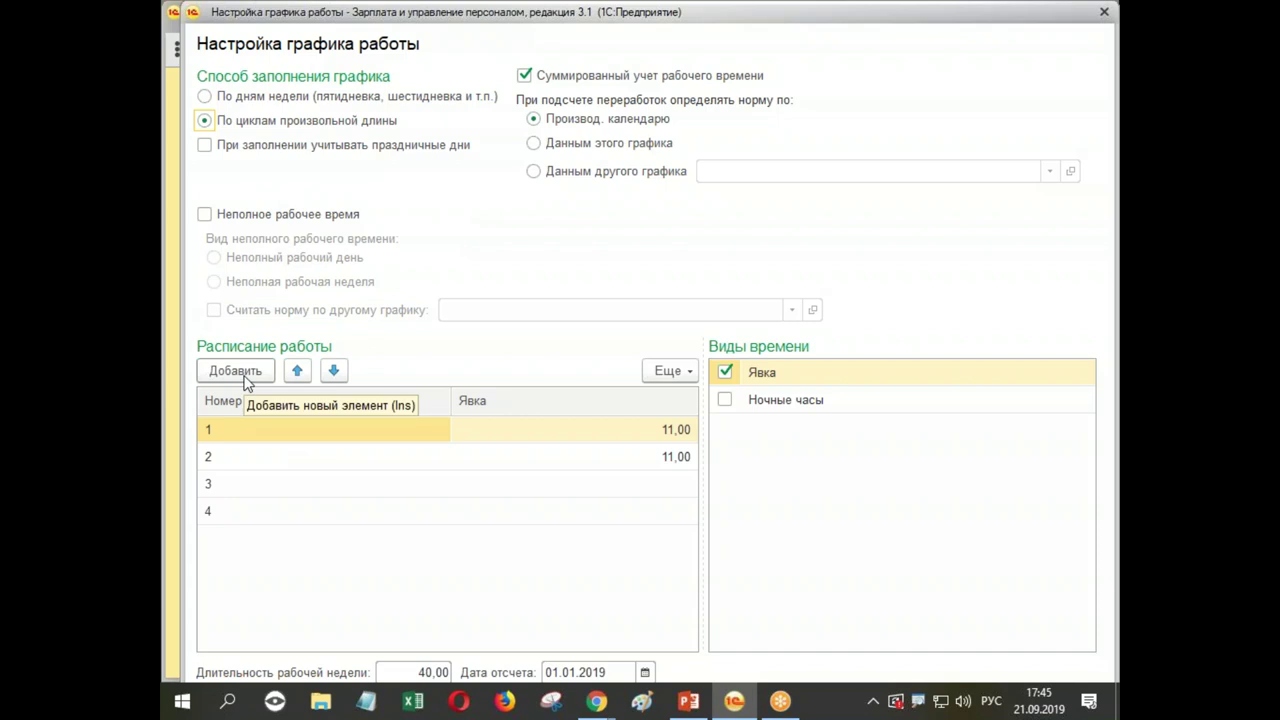
pyautogui.click(1105, 12)
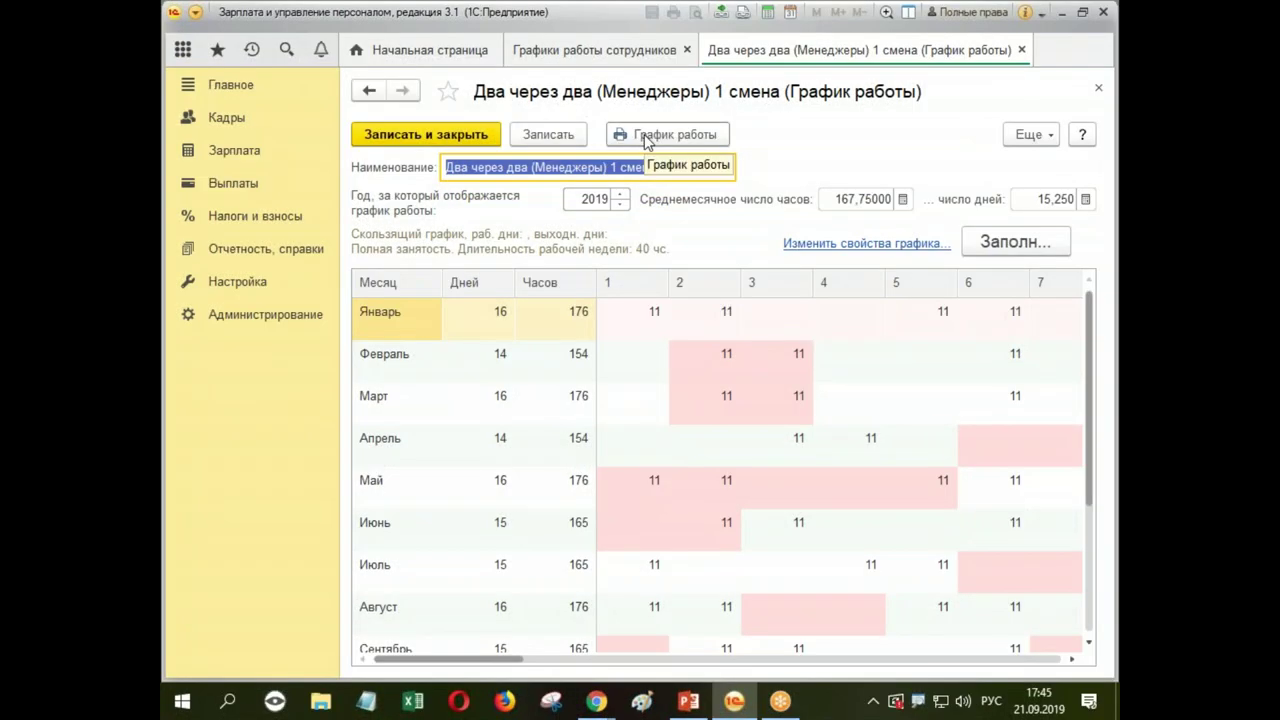
# Step: Preview the printed form of the "Два через два (Менеджеры) 1 смена" schedule, and close it together with the schedules list
pyautogui.click(645, 136)
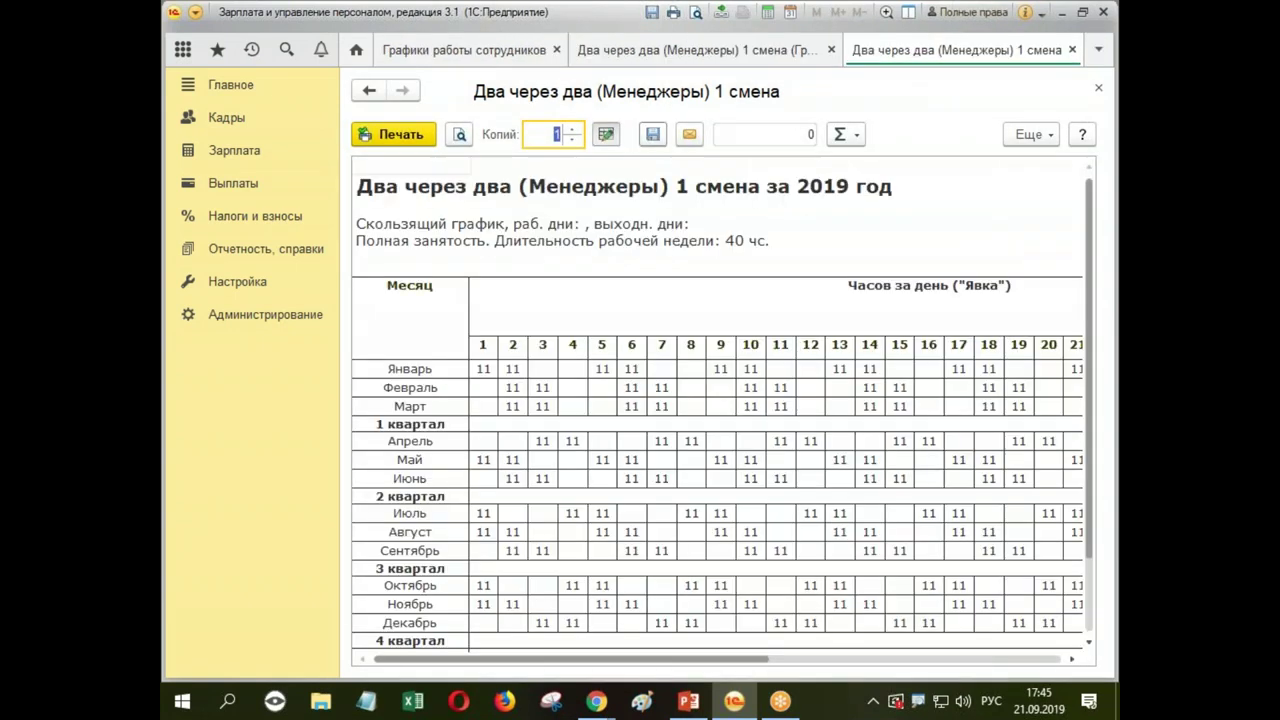
pyautogui.scroll(-5, 703, 234)
pyautogui.scroll(5, 703, 234)
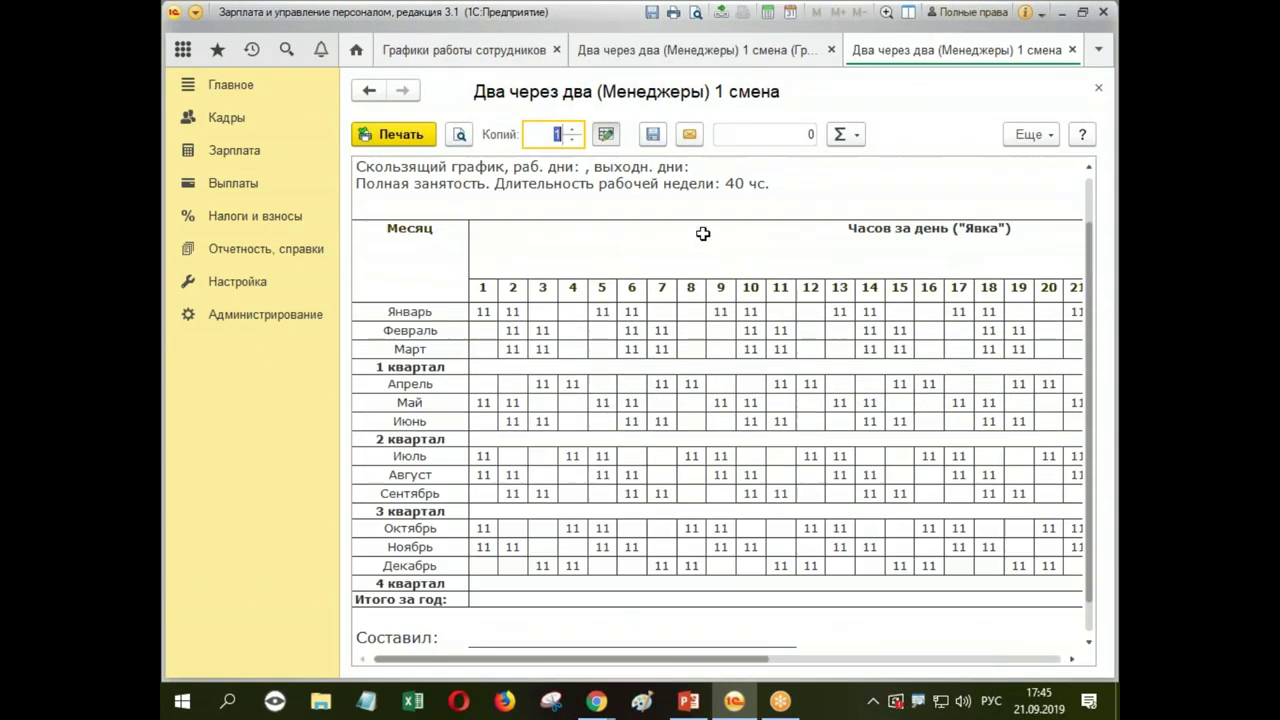
pyautogui.click(1098, 93)
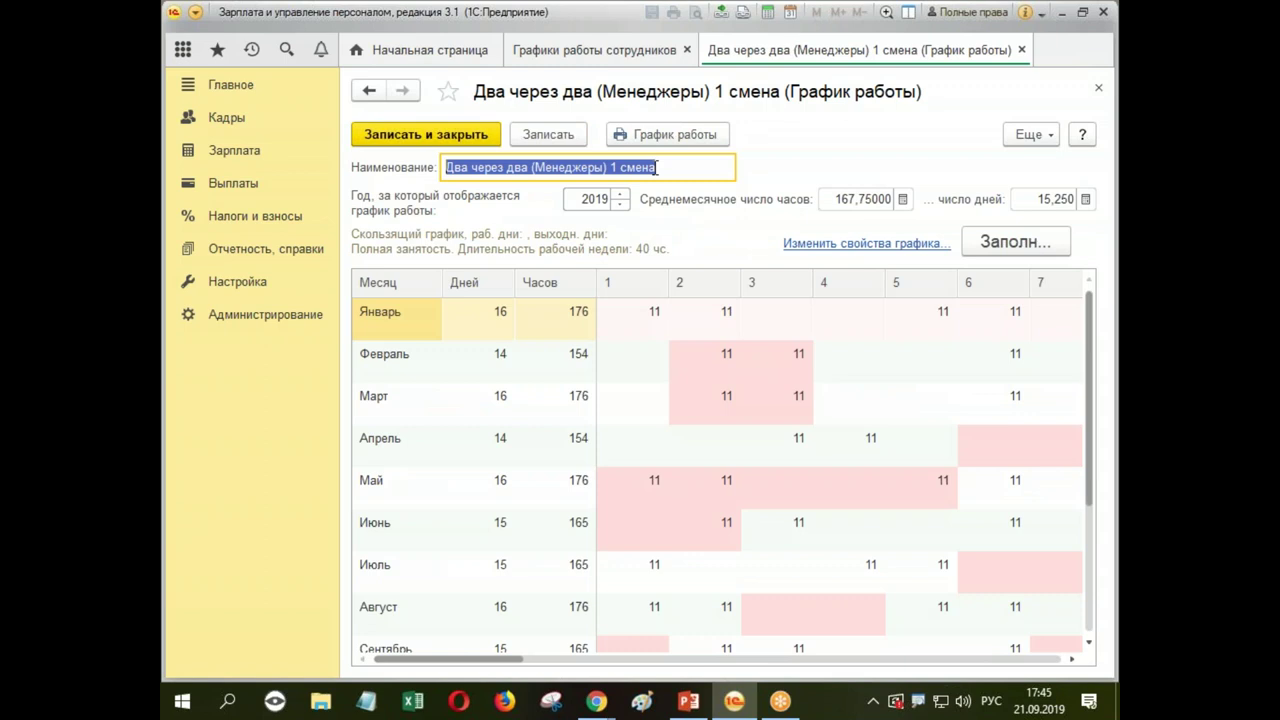
pyautogui.click(1098, 88)
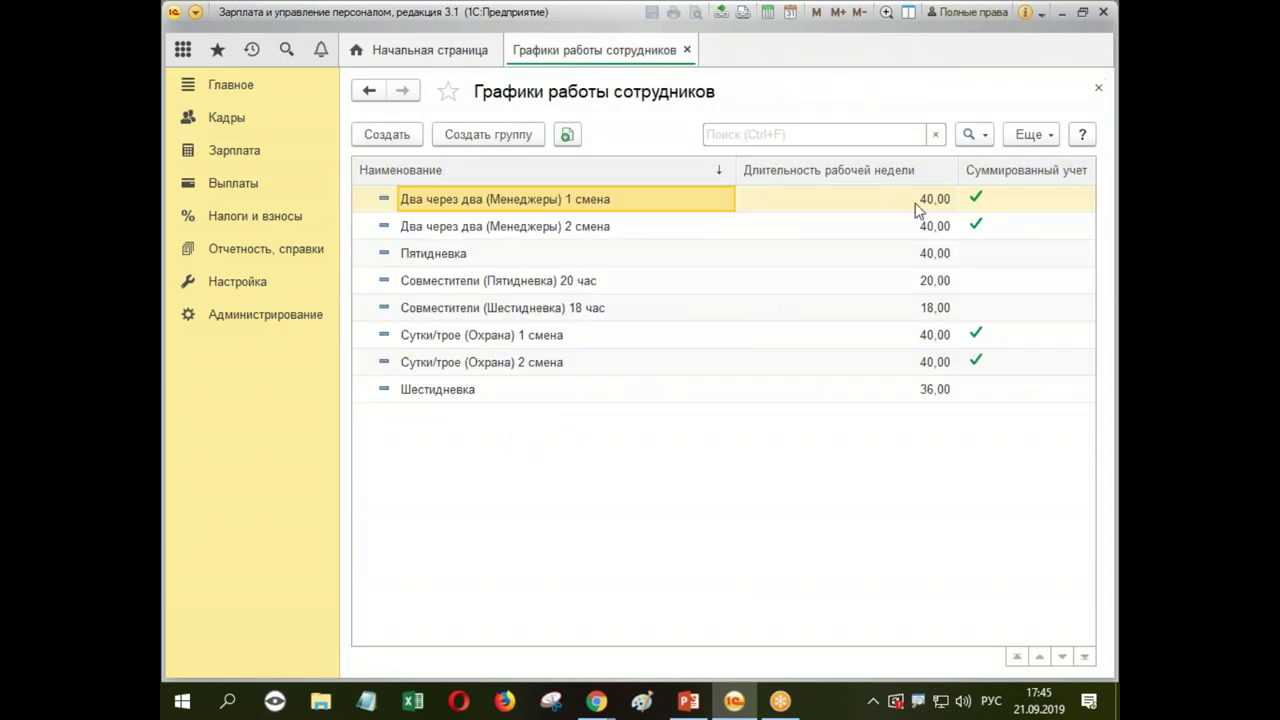
pyautogui.click(1098, 88)
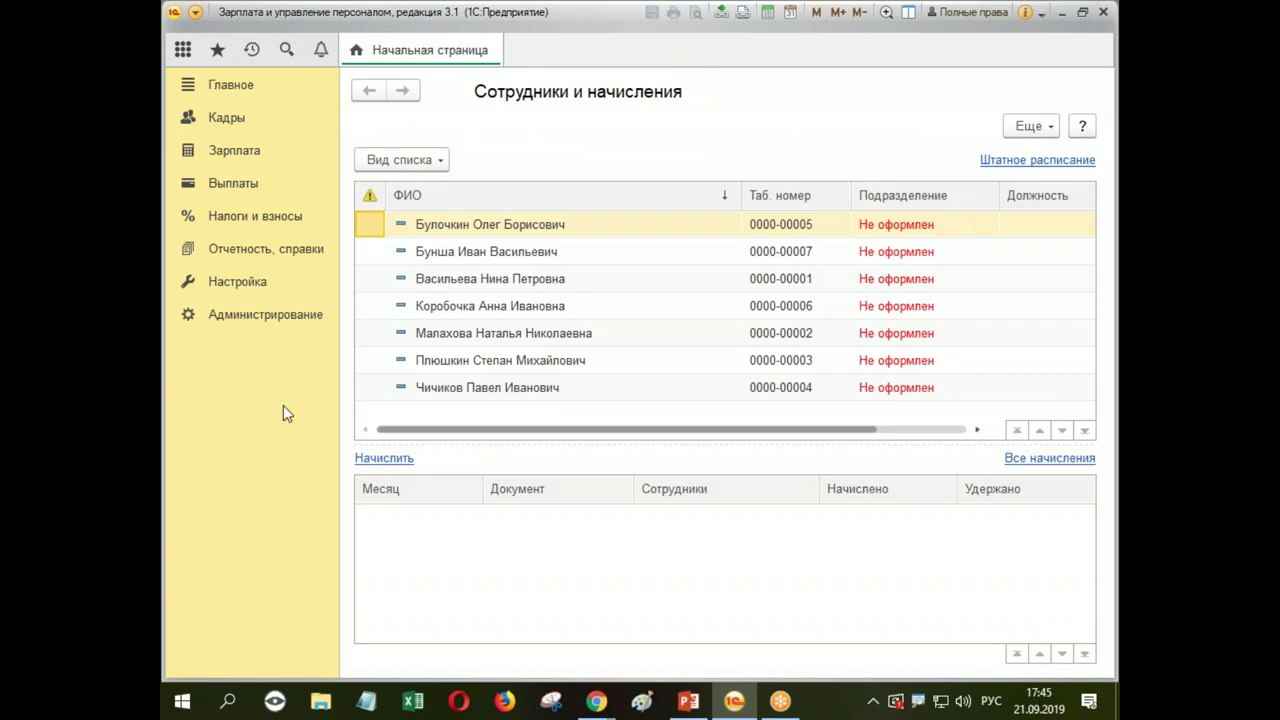
# Step: Create a staffing table approval document (Утверждение штатного расписания) for Январь 2019, dated 01.01.2019
pyautogui.click(226, 119)
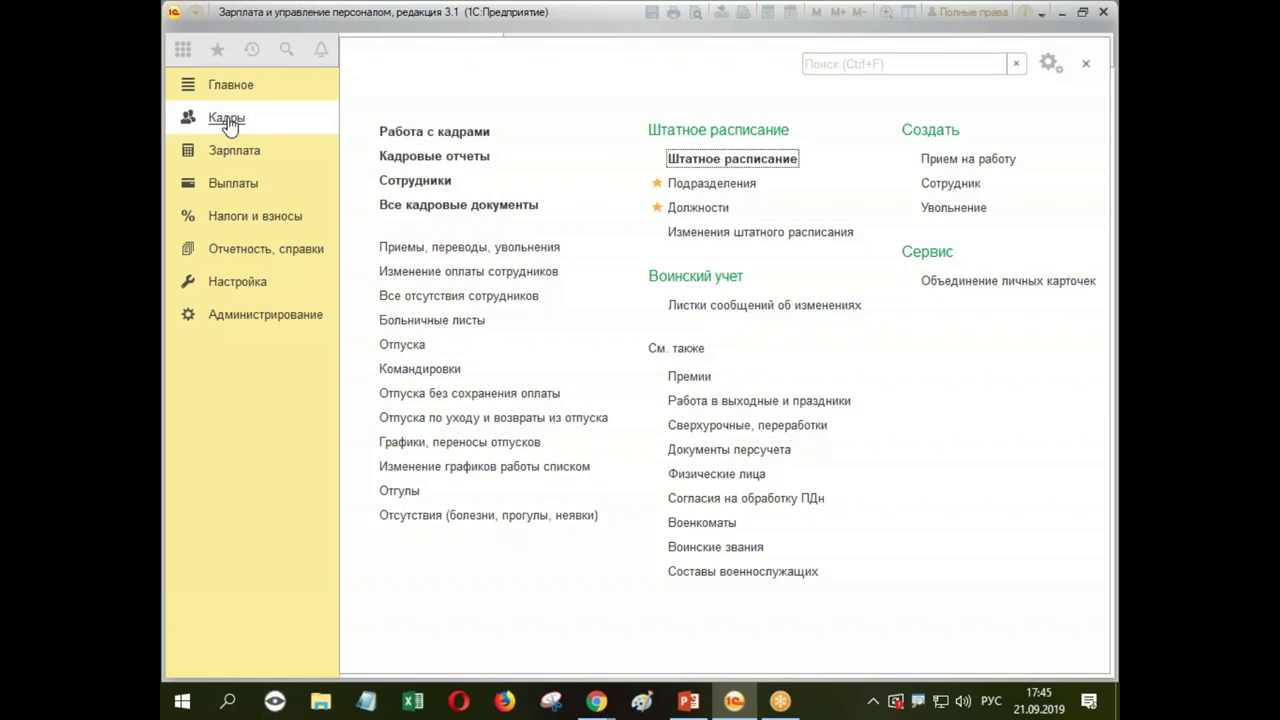
pyautogui.click(758, 166)
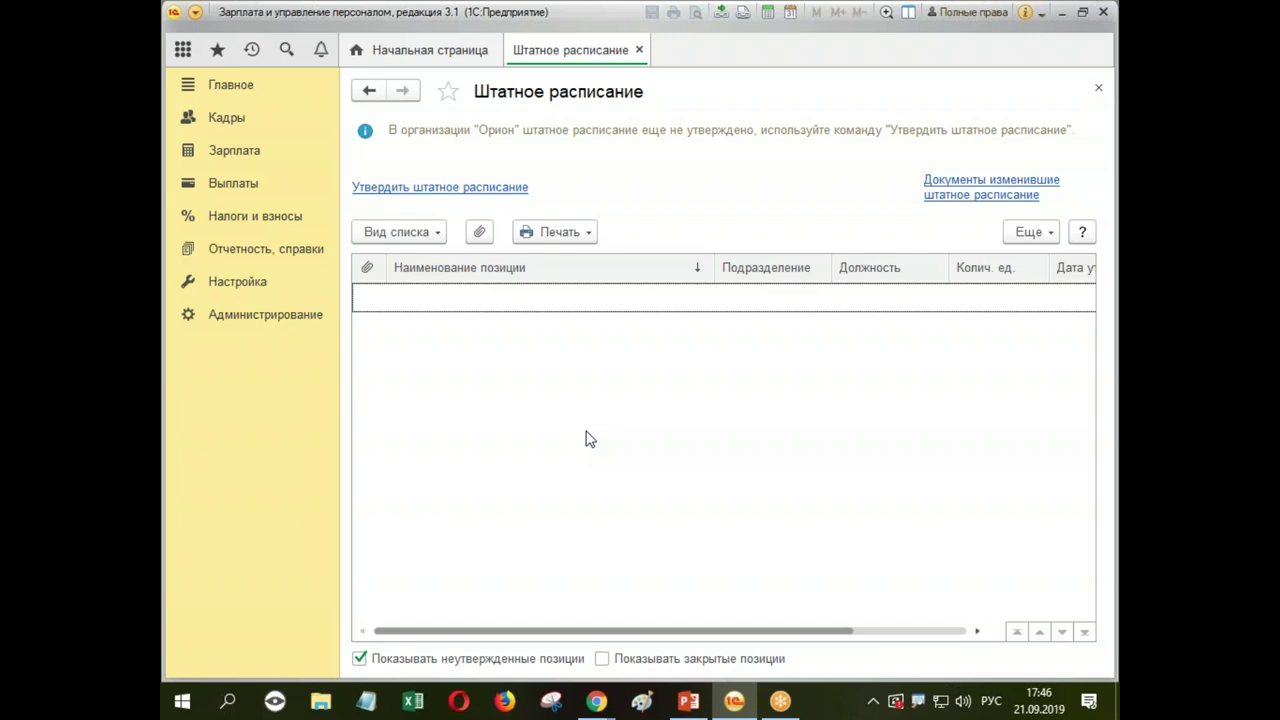
pyautogui.click(443, 190)
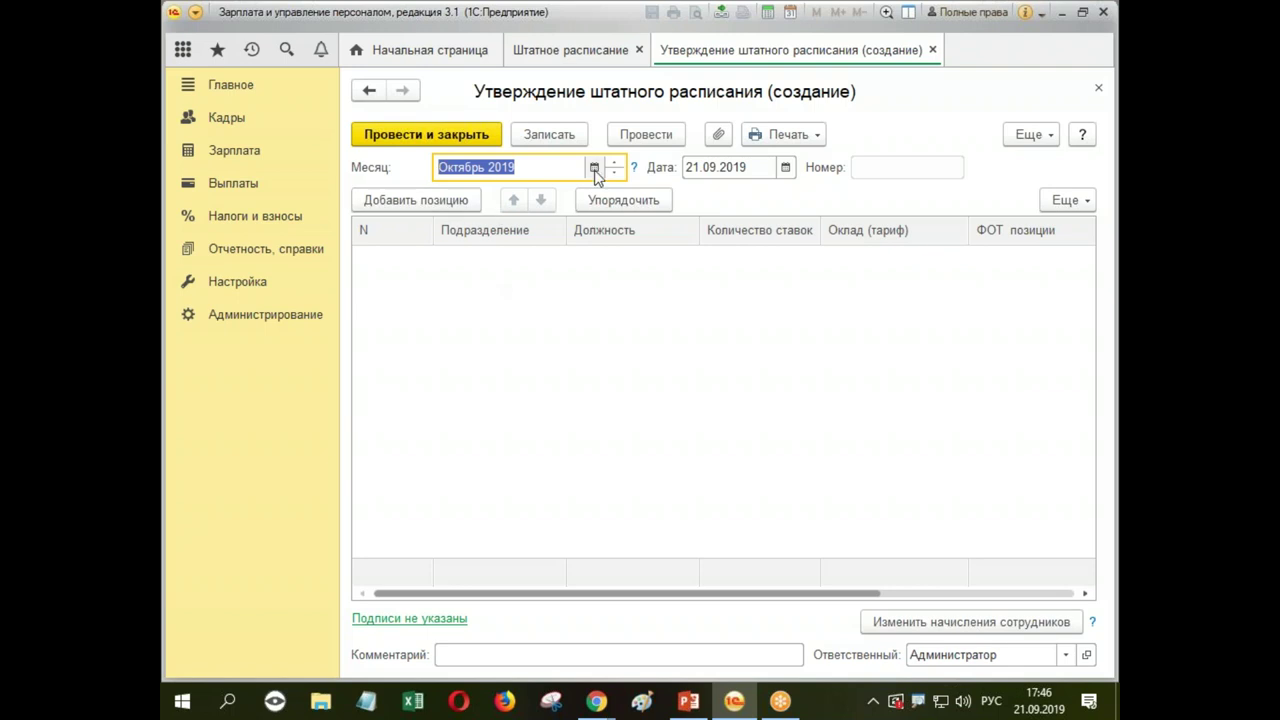
pyautogui.click(594, 168)
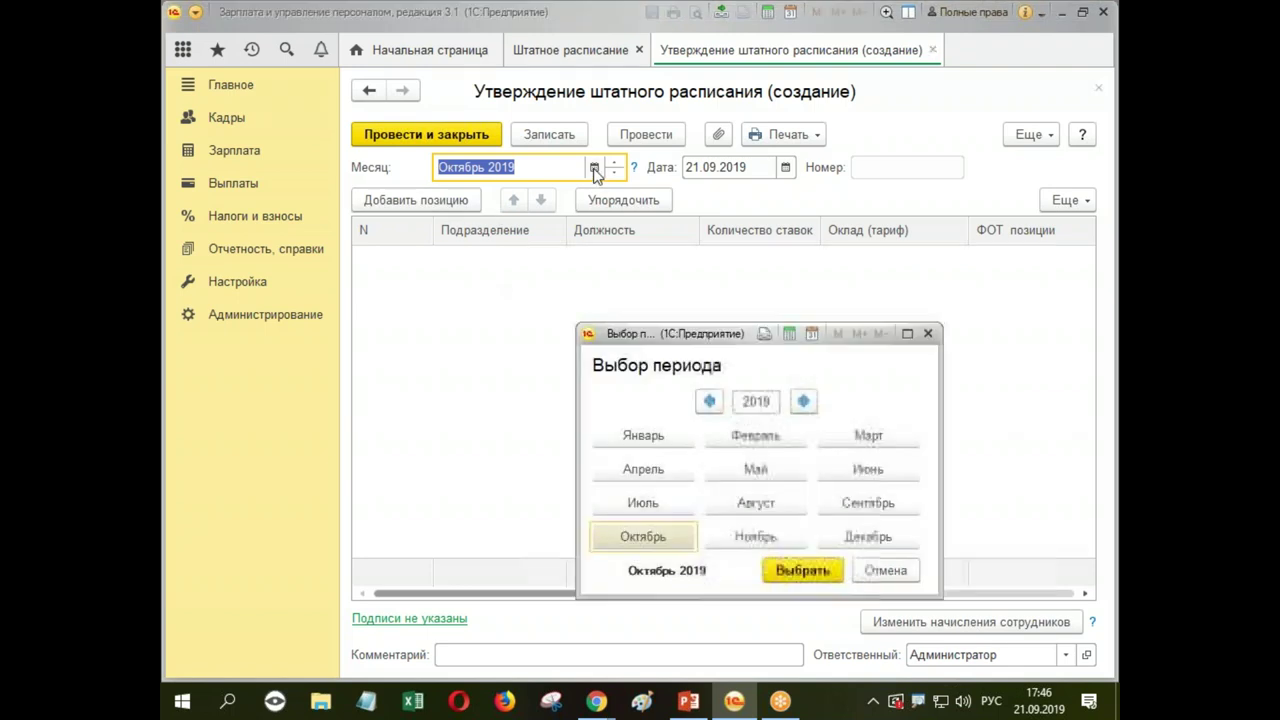
pyautogui.click(645, 437)
pyautogui.click(803, 570)
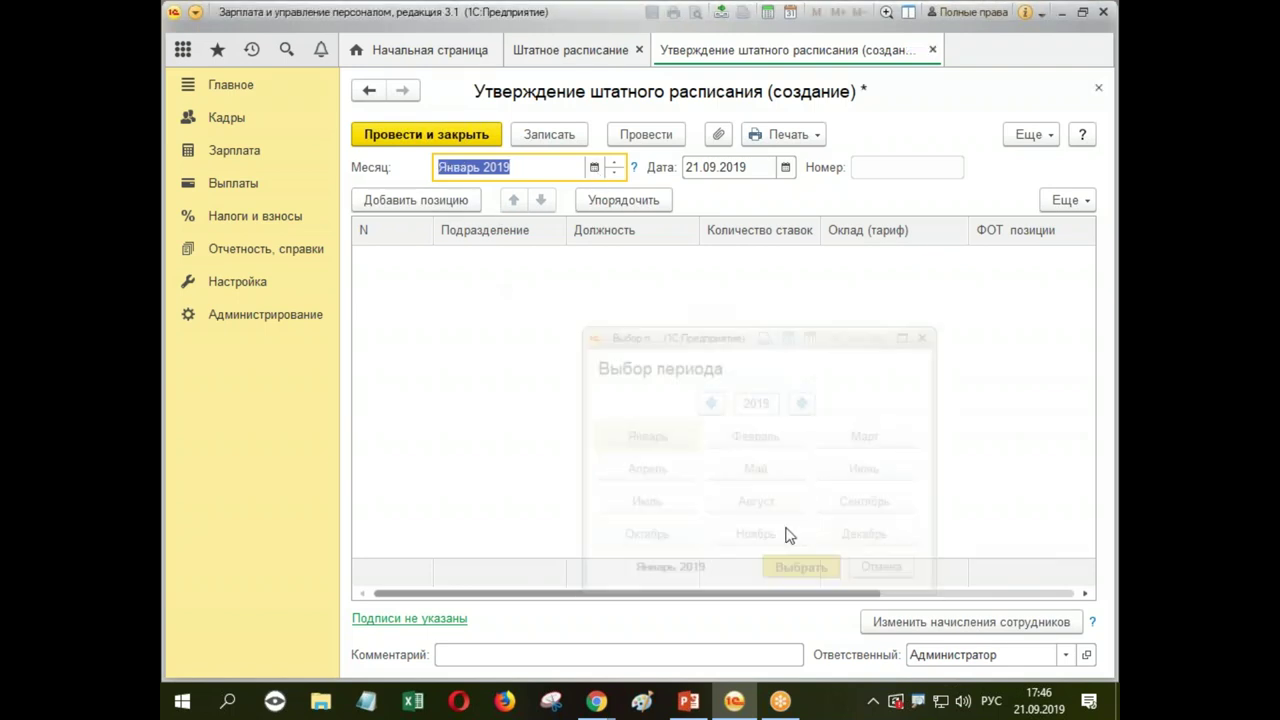
pyautogui.click(719, 175)
pyautogui.write('0101')
pyautogui.press('Tab')
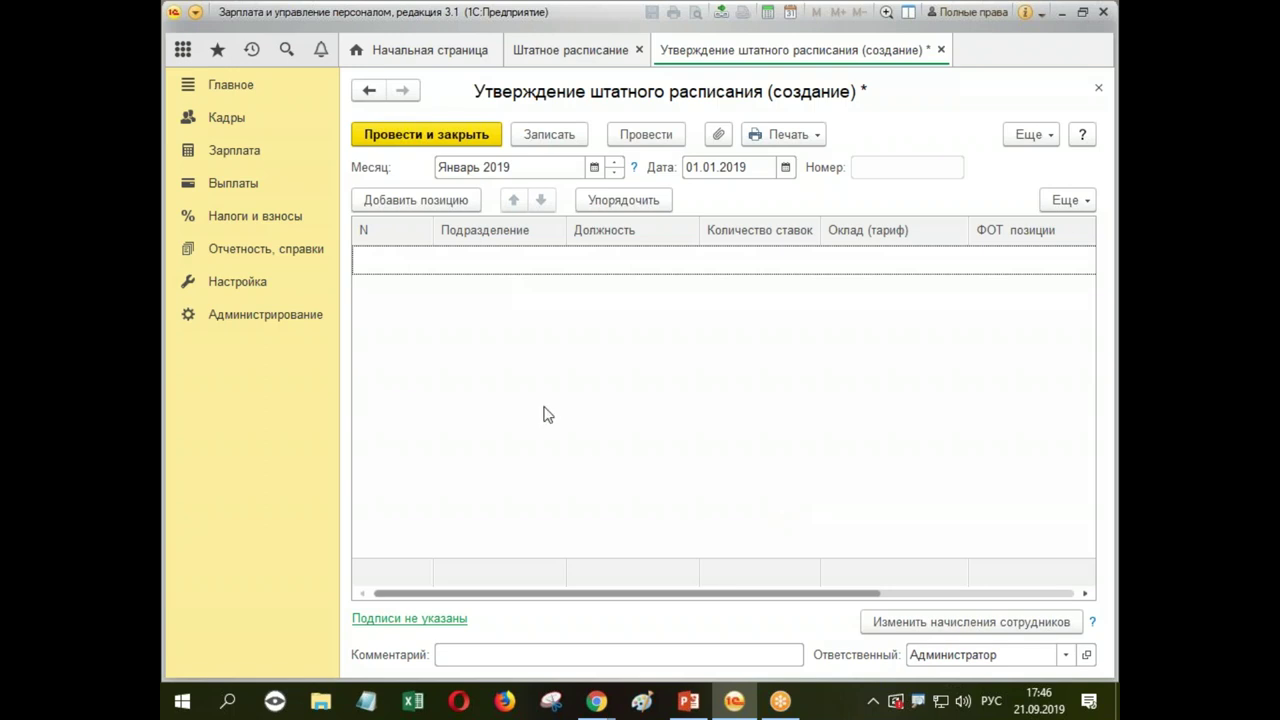
# Step: Add a staffing position in the Дирекция department with the job title Генеральный директор акционерного общества
pyautogui.click(418, 204)
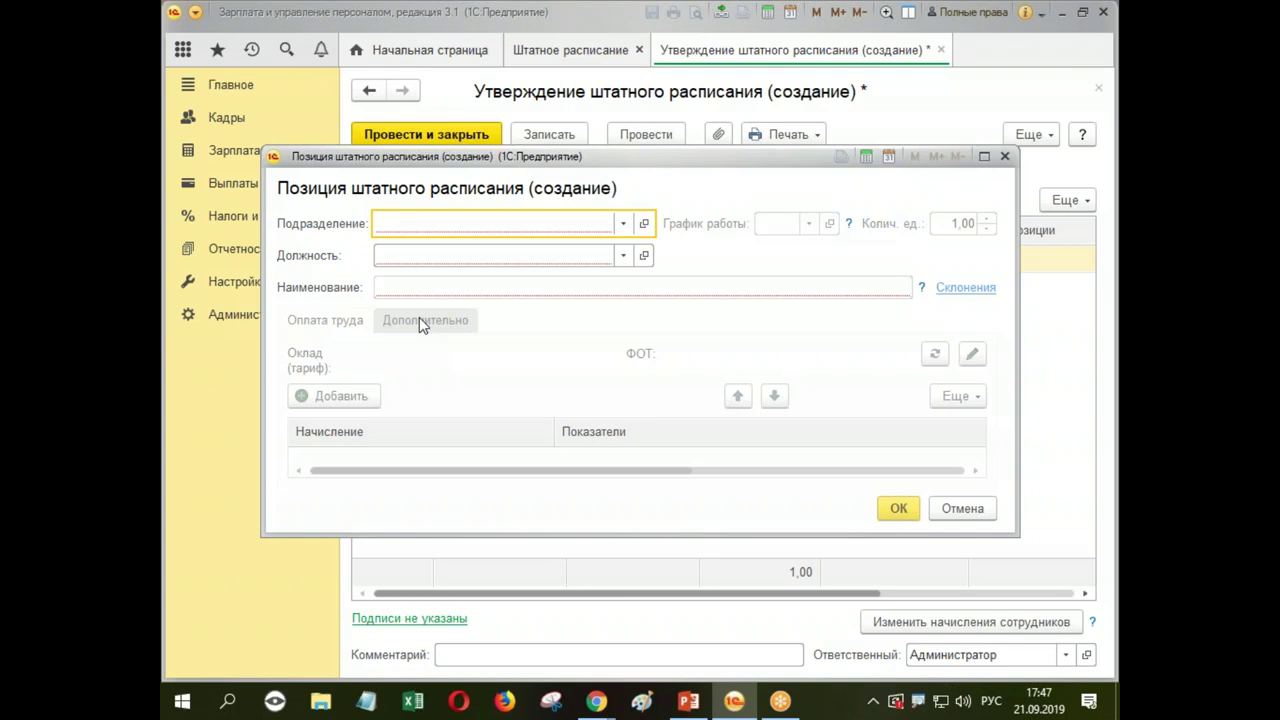
pyautogui.write('д')
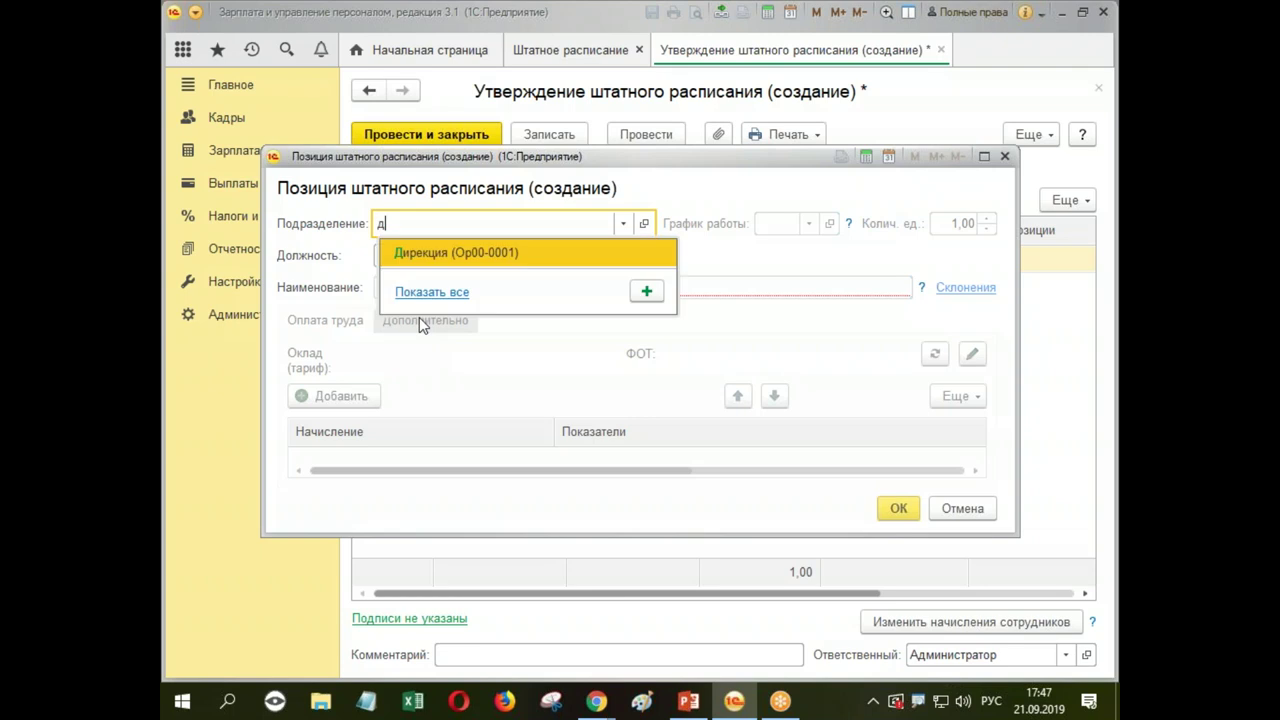
pyautogui.click(488, 253)
pyautogui.click(412, 257)
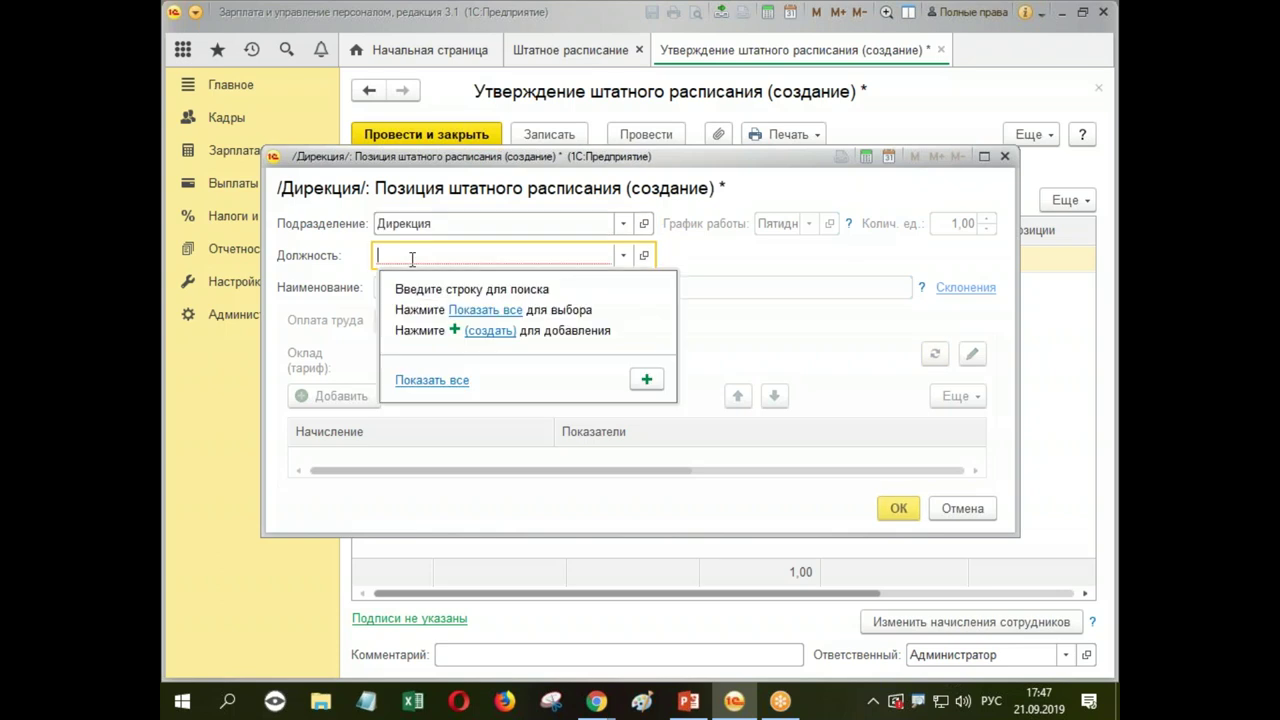
pyautogui.write('г')
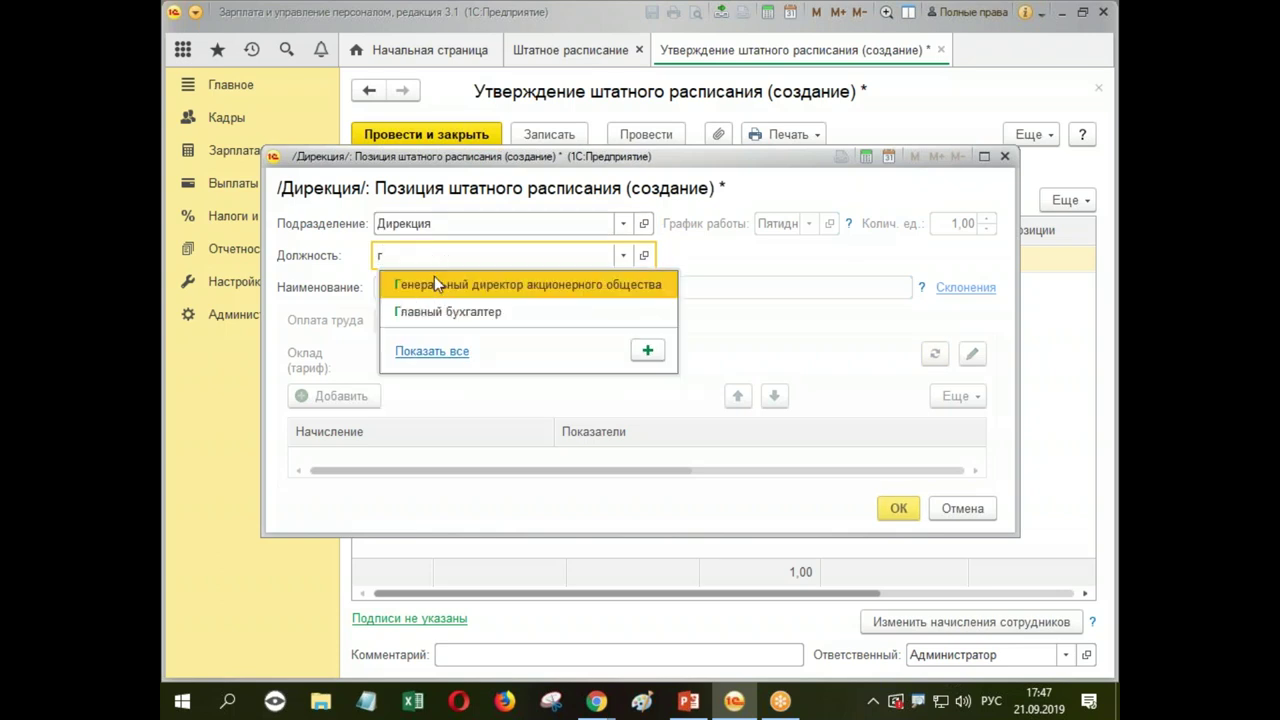
pyautogui.click(437, 288)
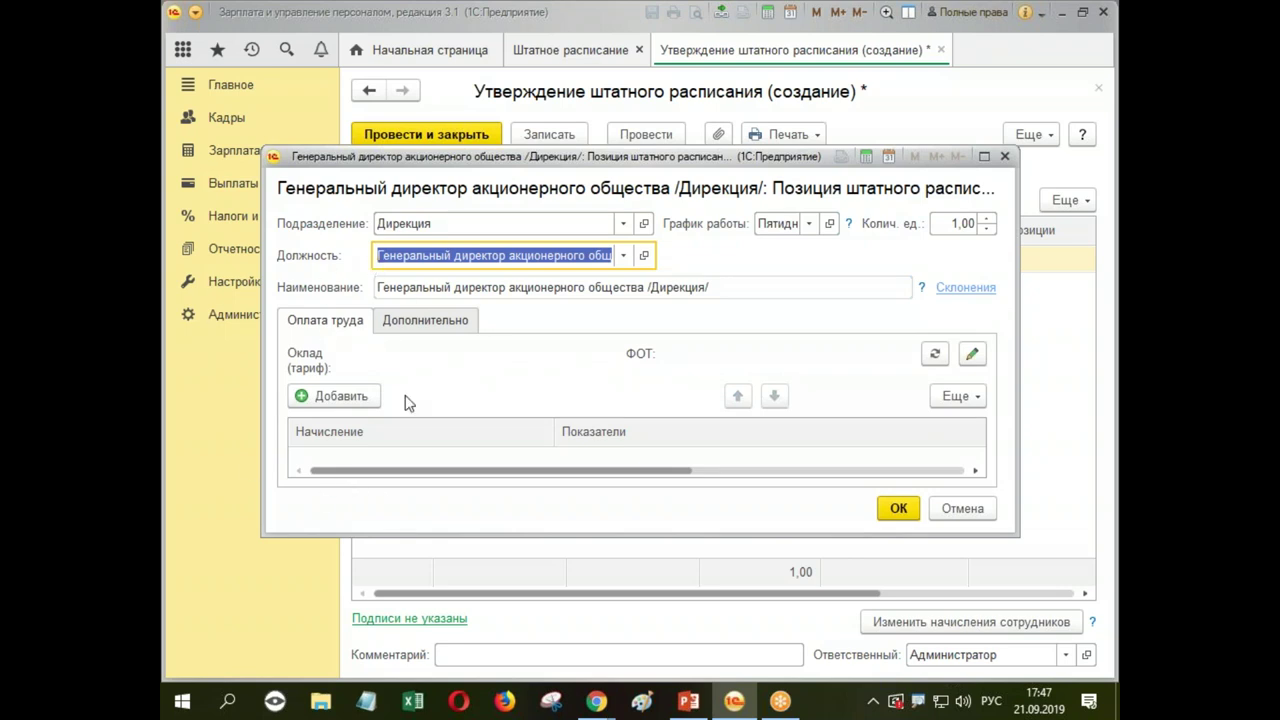
# Step: Add the accrual "Оплата по окладу" to the general director position, enlarging the position window to show the row
pyautogui.click(305, 398)
pyautogui.click(660, 529)
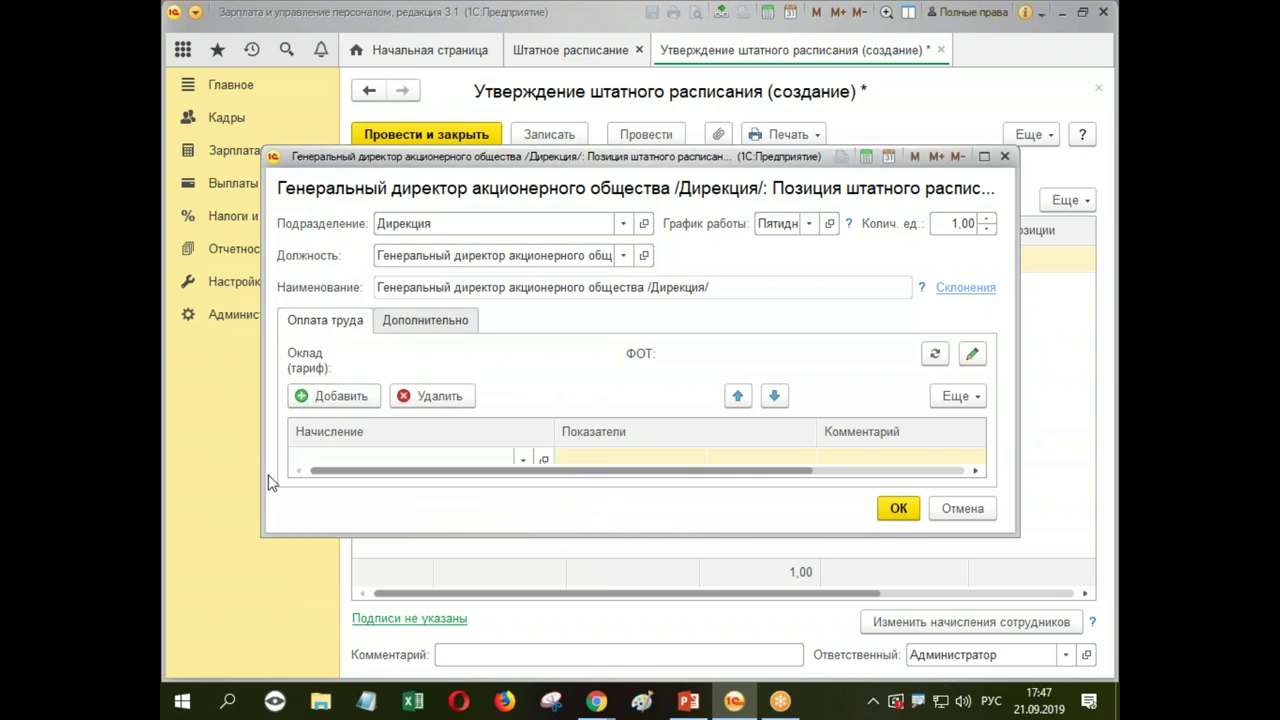
pyautogui.click(345, 458)
pyautogui.moveTo(651, 533); pyautogui.dragTo(656, 566)
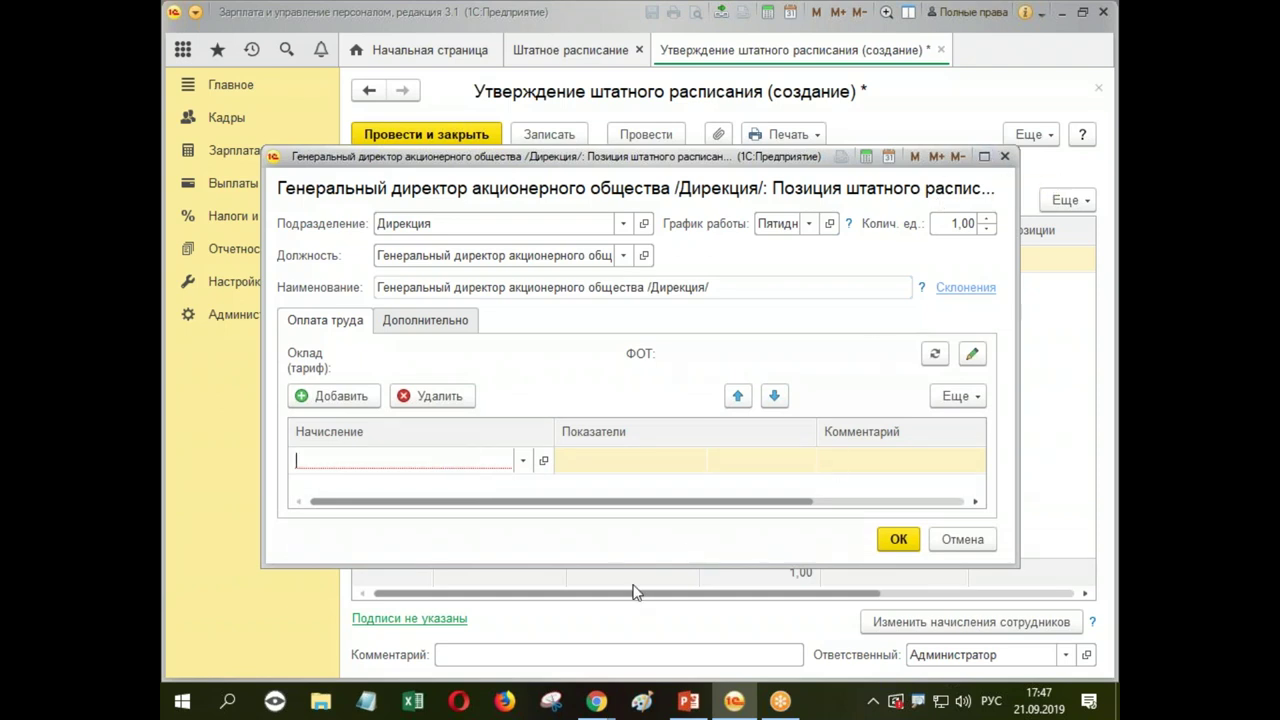
pyautogui.click(522, 462)
pyautogui.click(340, 566)
pyautogui.doubleClick(456, 258)
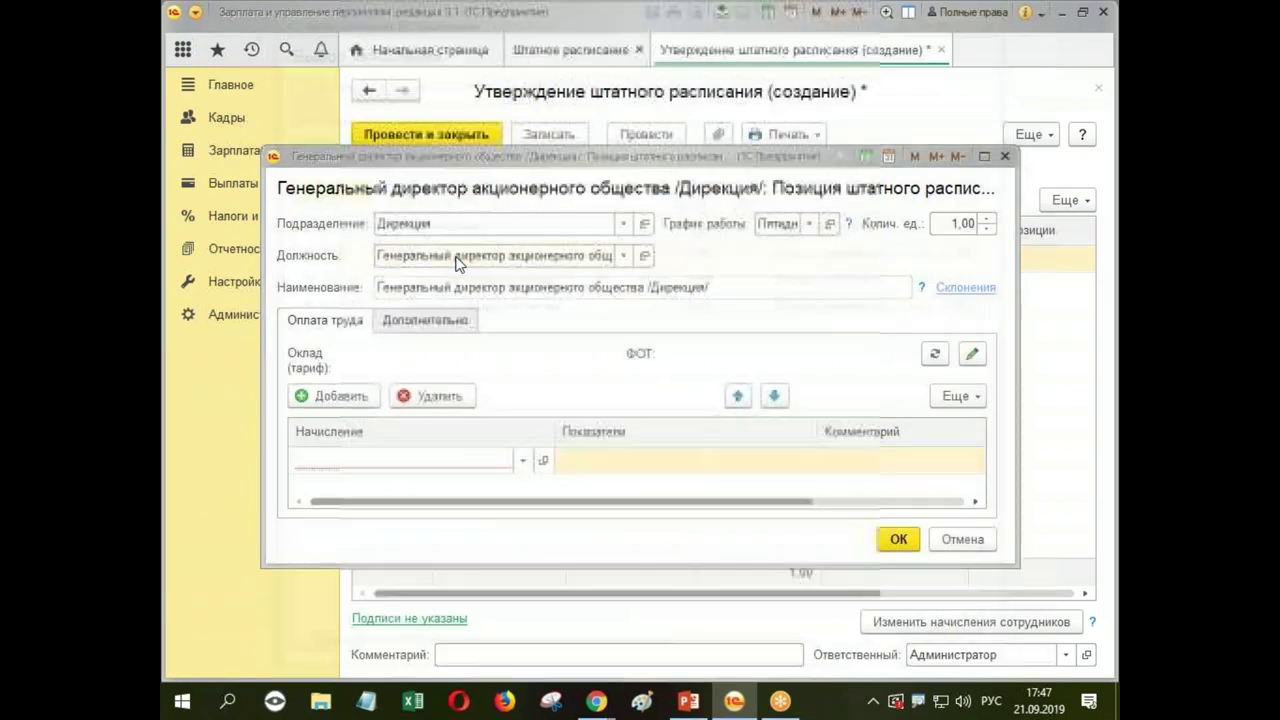
# Step: Set the general director's Оклад to 100 000, check the position's additional leave details and save the position
pyautogui.click(800, 464)
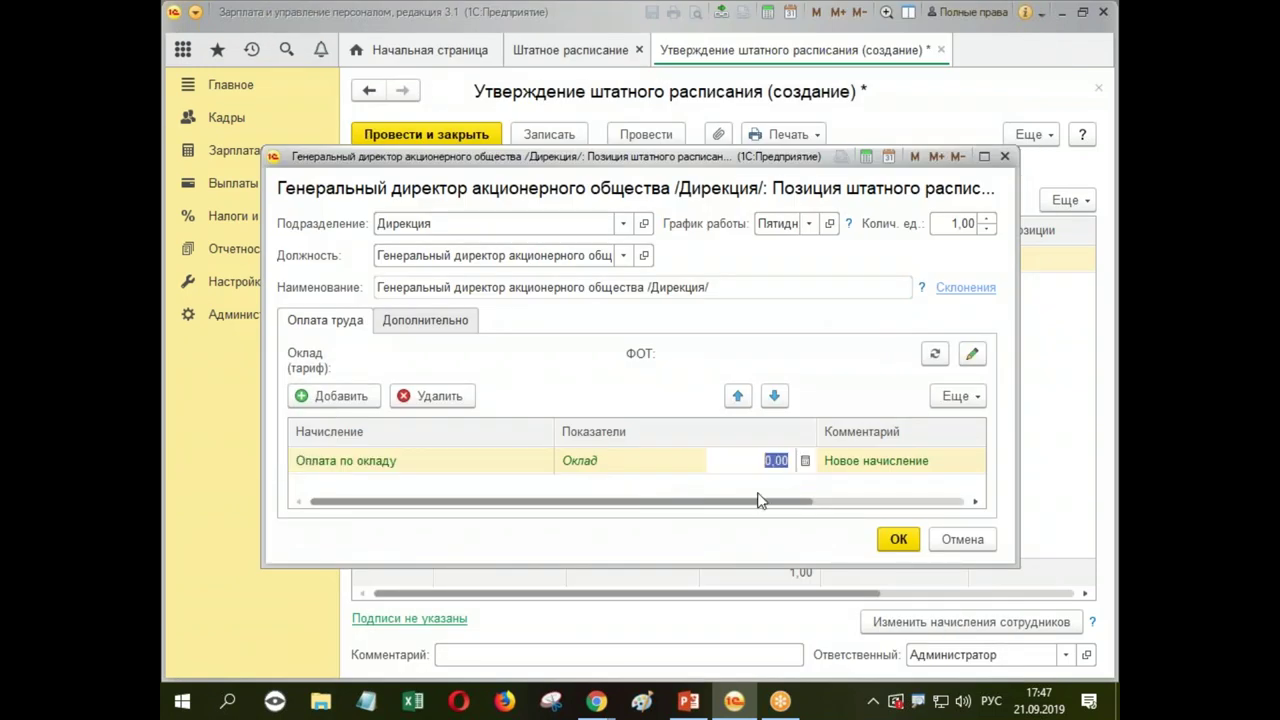
pyautogui.click(475, 465)
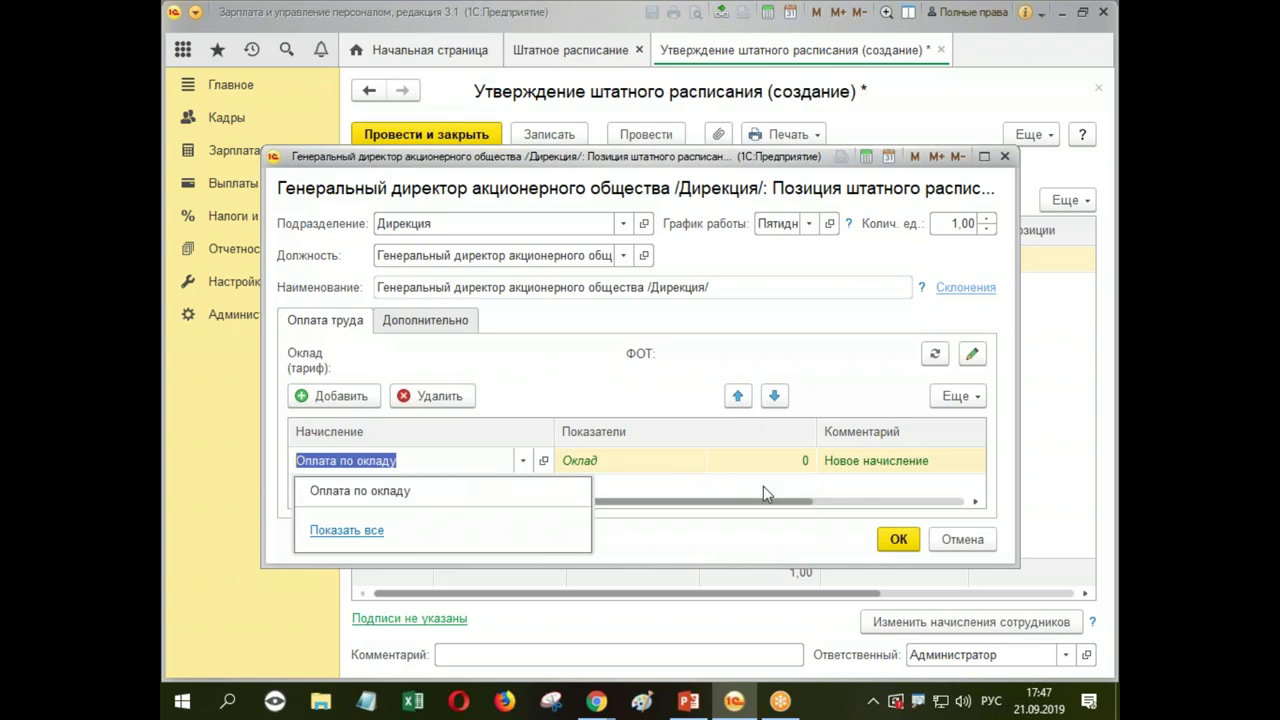
pyautogui.click(793, 470)
pyautogui.write('1000000,00')
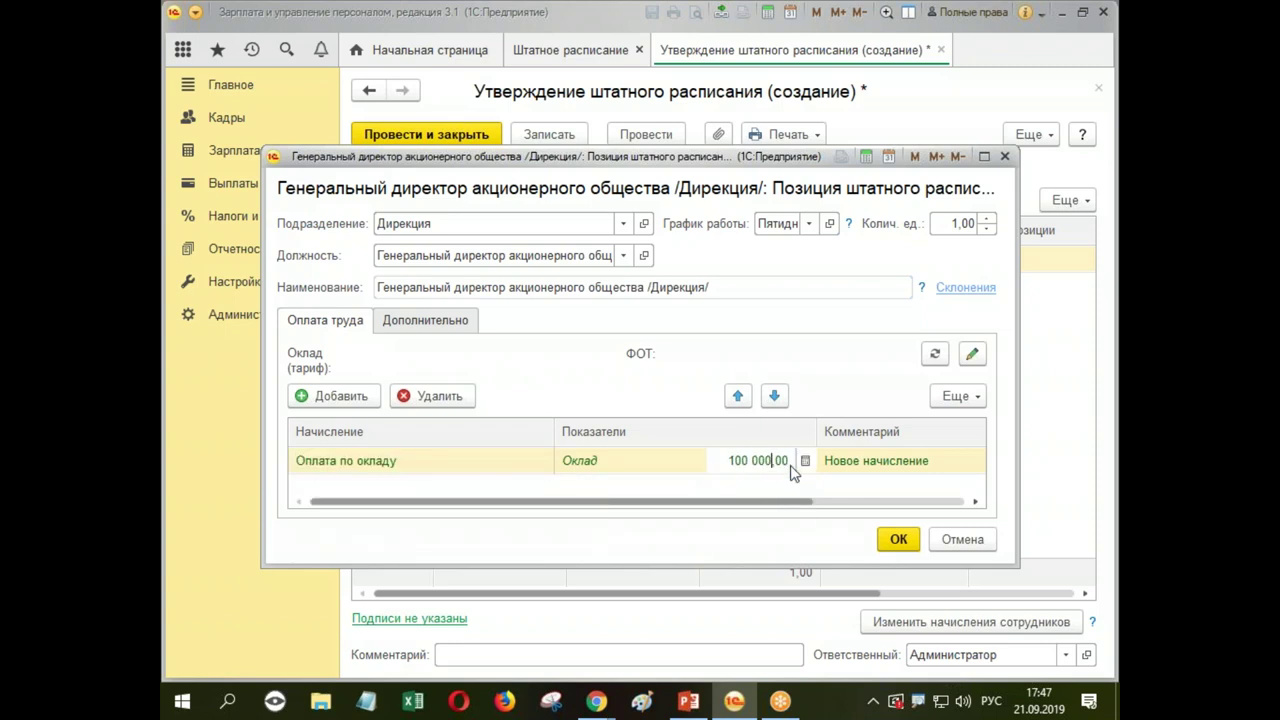
pyautogui.press('Return')
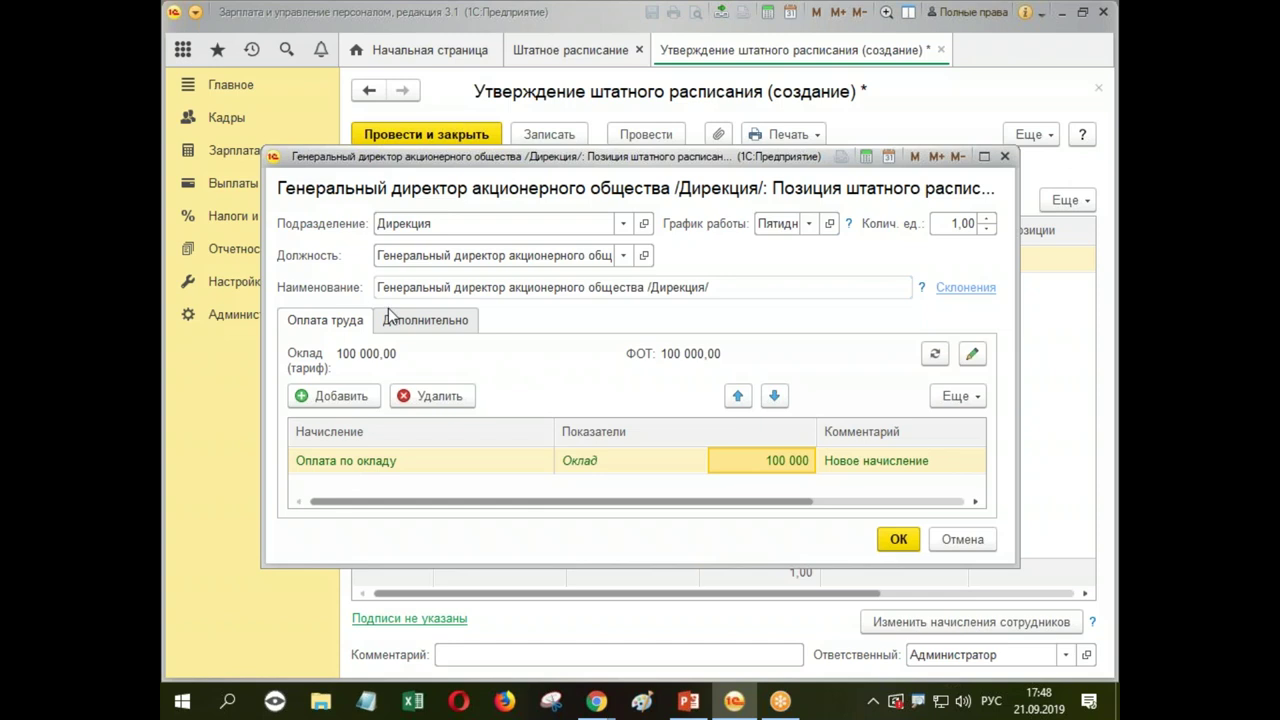
pyautogui.click(436, 327)
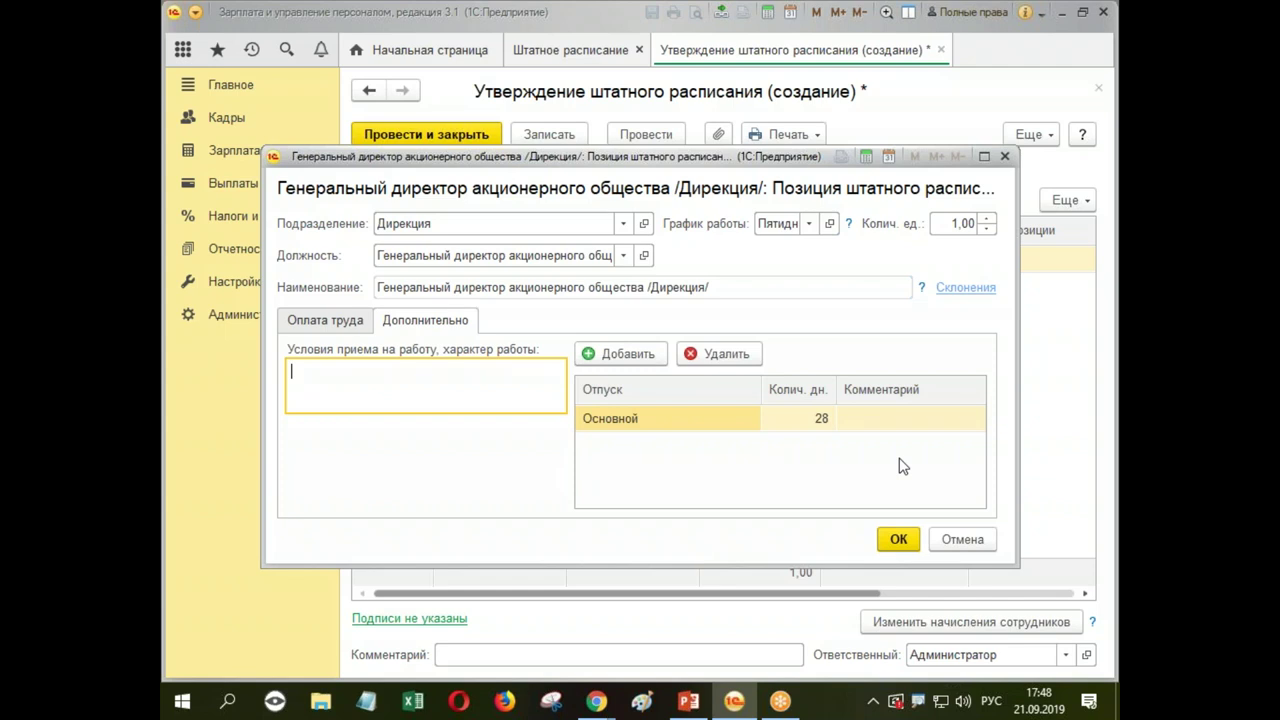
pyautogui.click(897, 539)
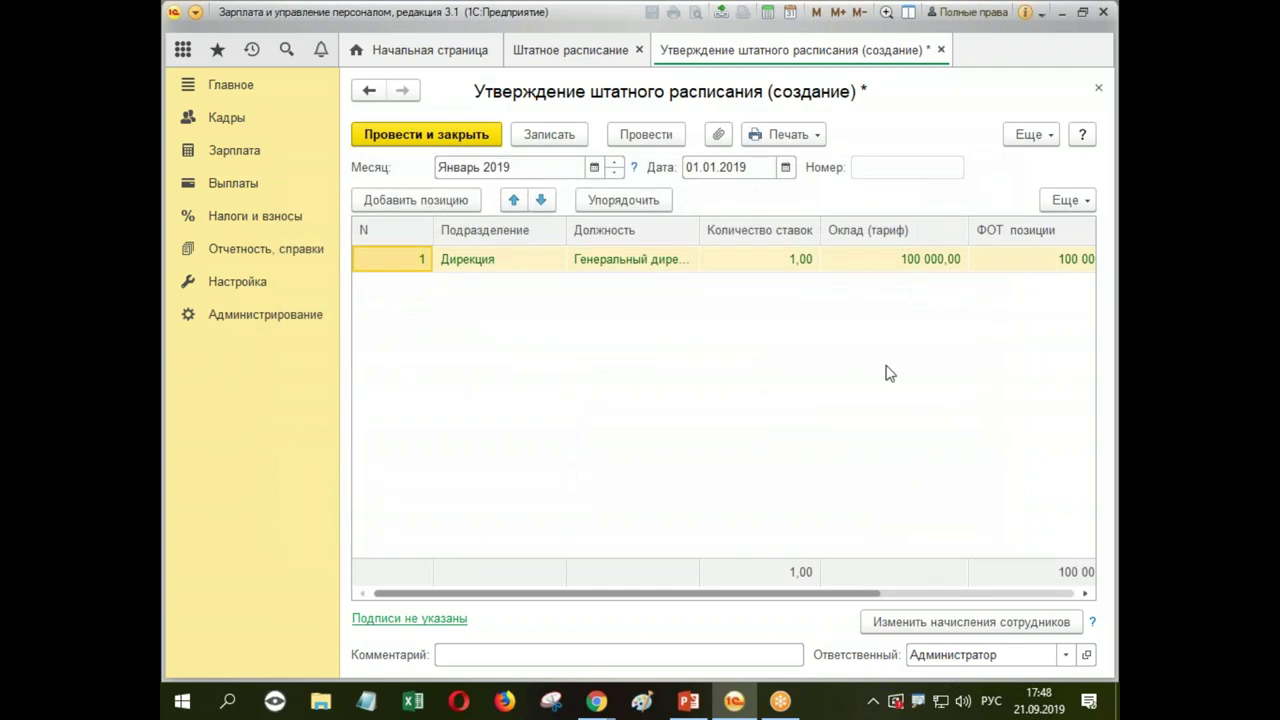
# Step: Add a staffing position in the Бухгалтерия department with the job title Главный бухгалтер
pyautogui.click(397, 204)
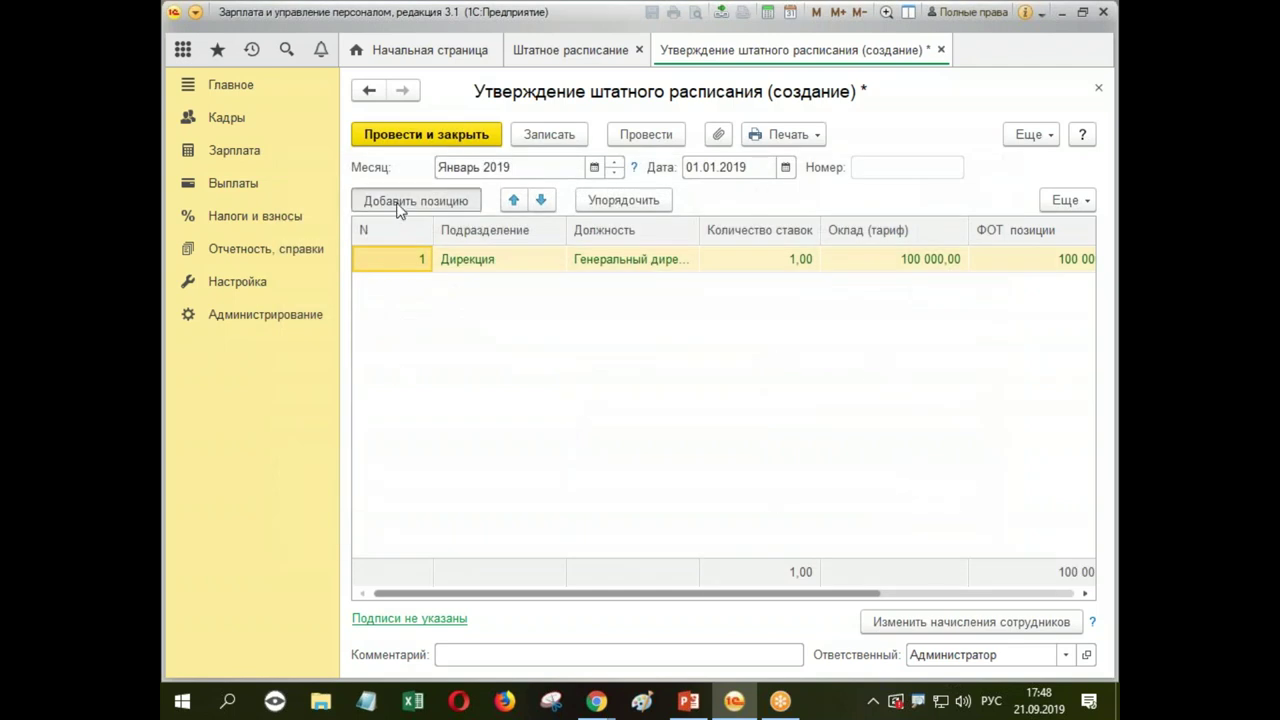
pyautogui.write('б')
pyautogui.click(444, 246)
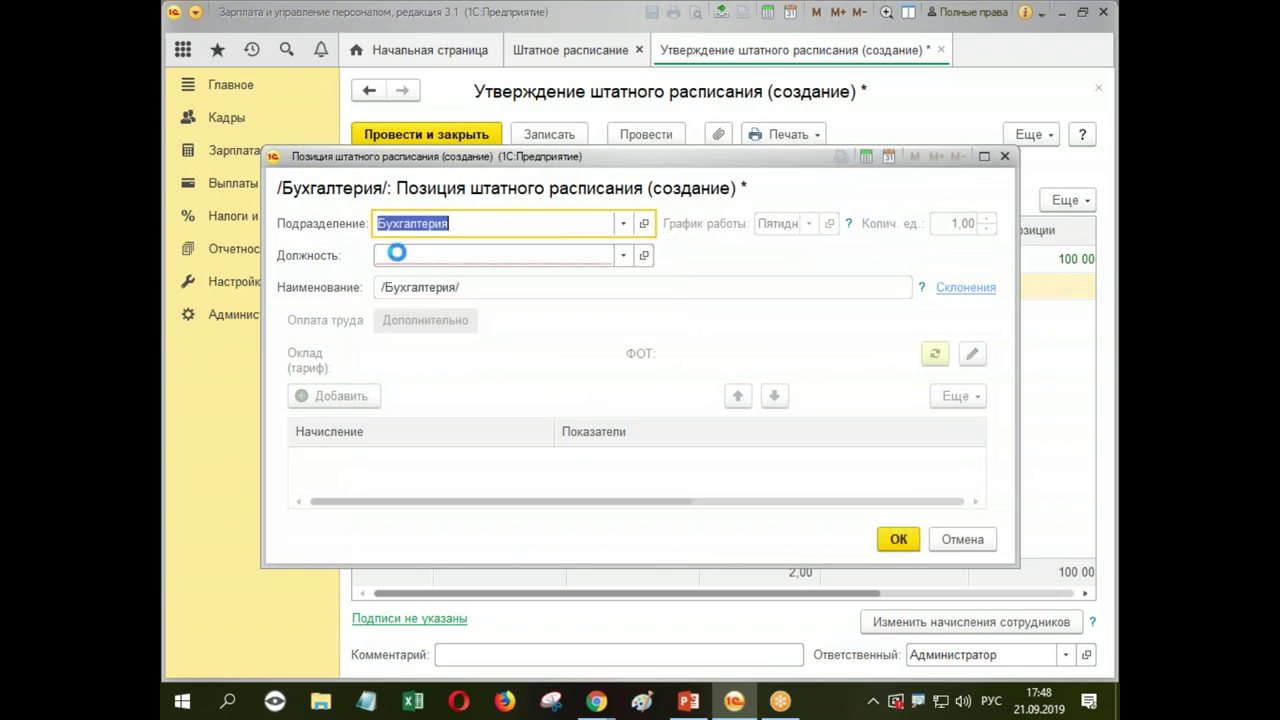
pyautogui.click(396, 257)
pyautogui.write('г')
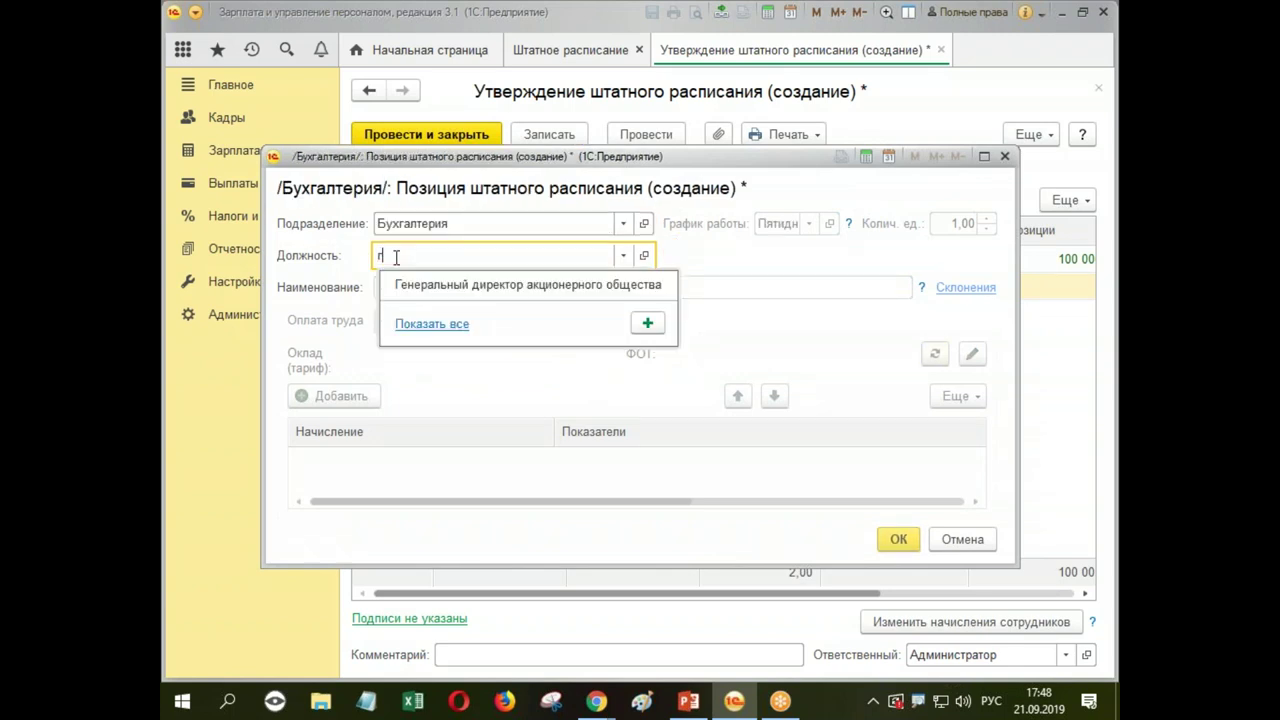
pyautogui.click(430, 311)
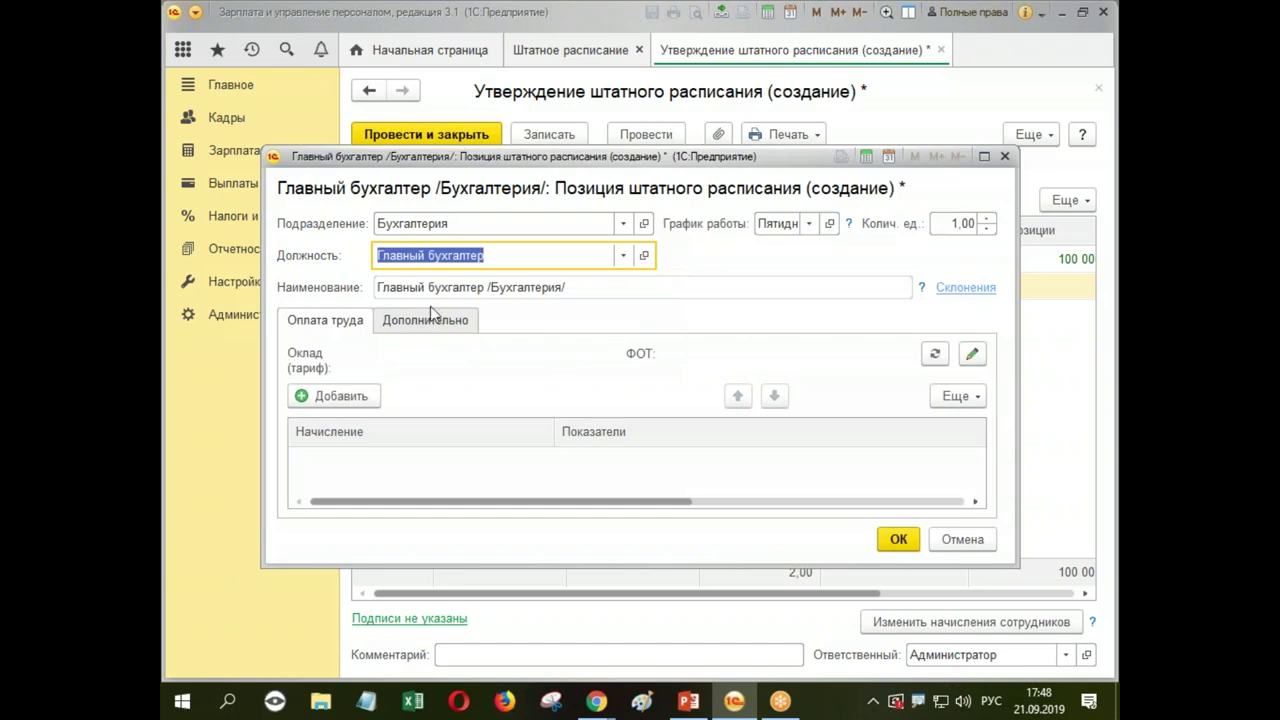
# Step: Give the Главный бухгалтер position the accrual "Оплата по окладу" with Оклад 75 000, check its leave details and save it
pyautogui.click(333, 398)
pyautogui.click(368, 491)
pyautogui.write('750000,00')
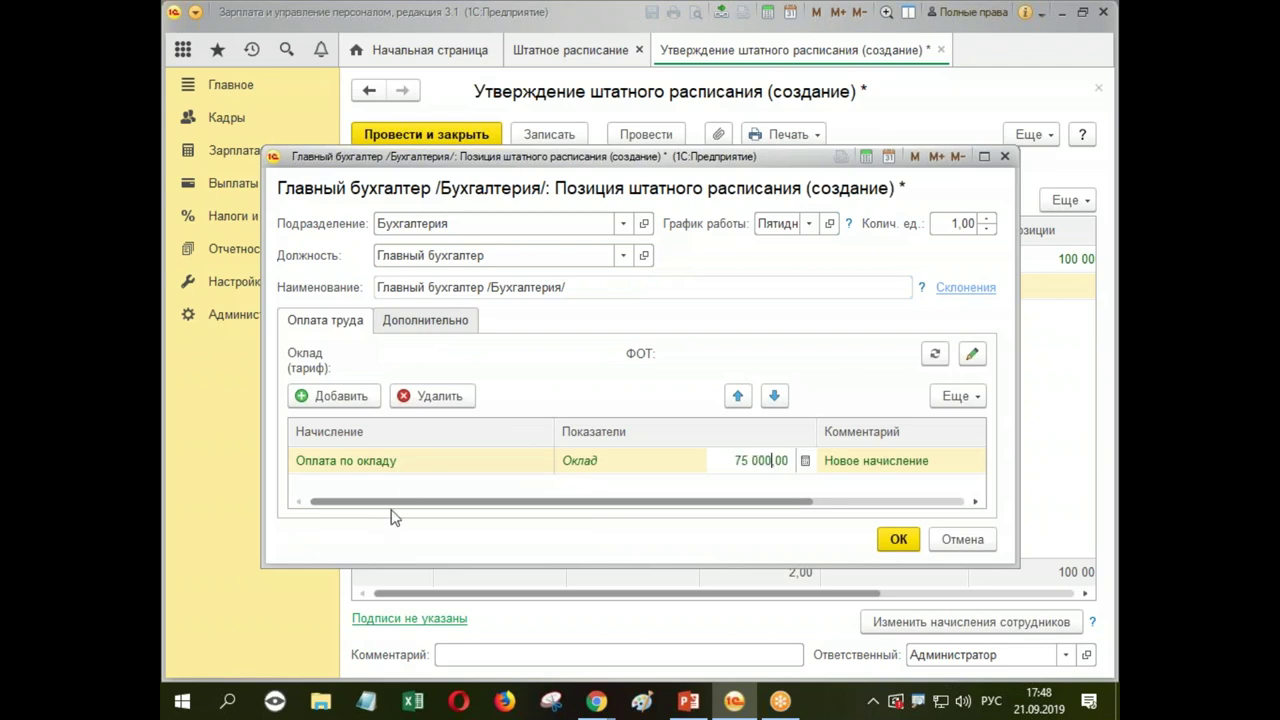
pyautogui.press('Return')
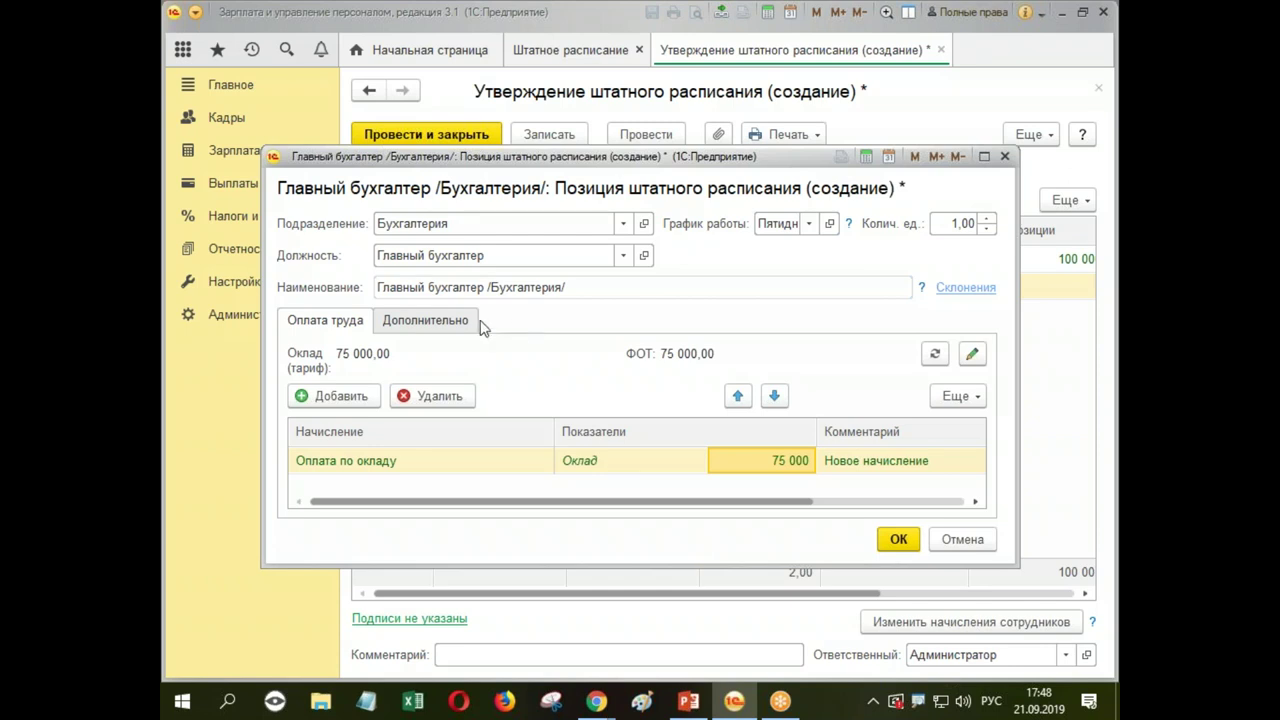
pyautogui.click(451, 334)
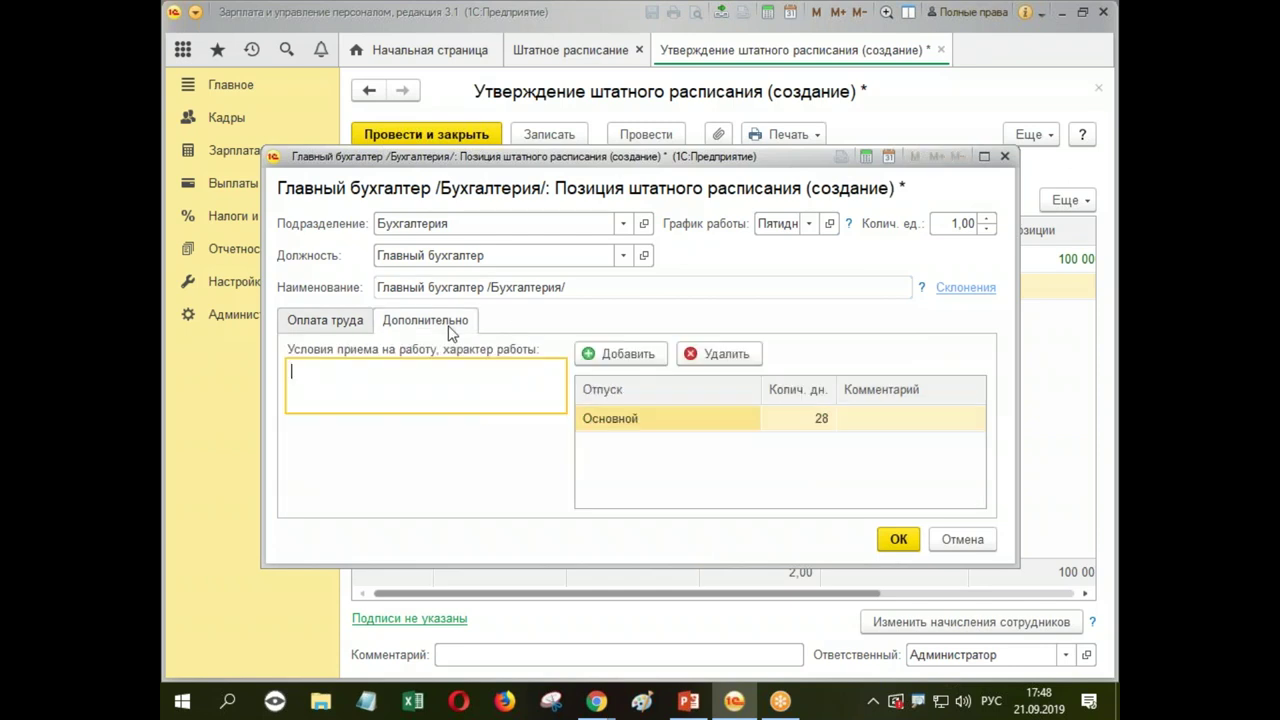
pyautogui.click(306, 321)
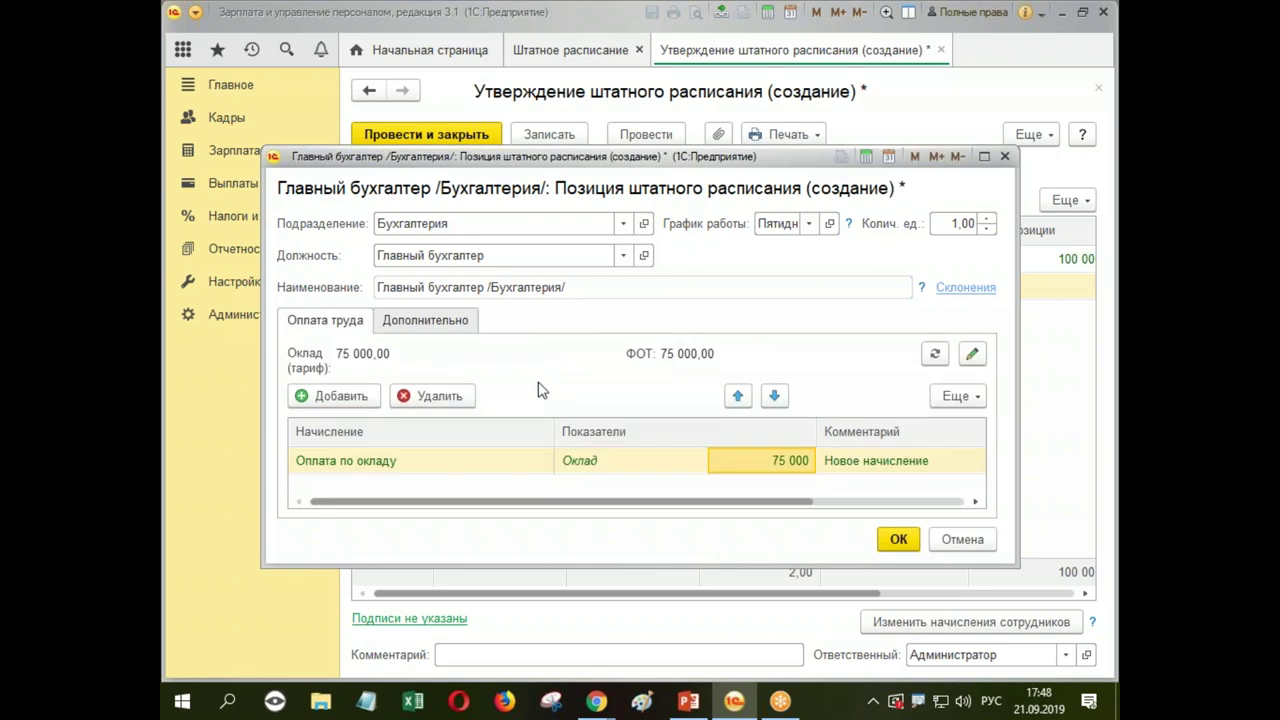
pyautogui.click(903, 545)
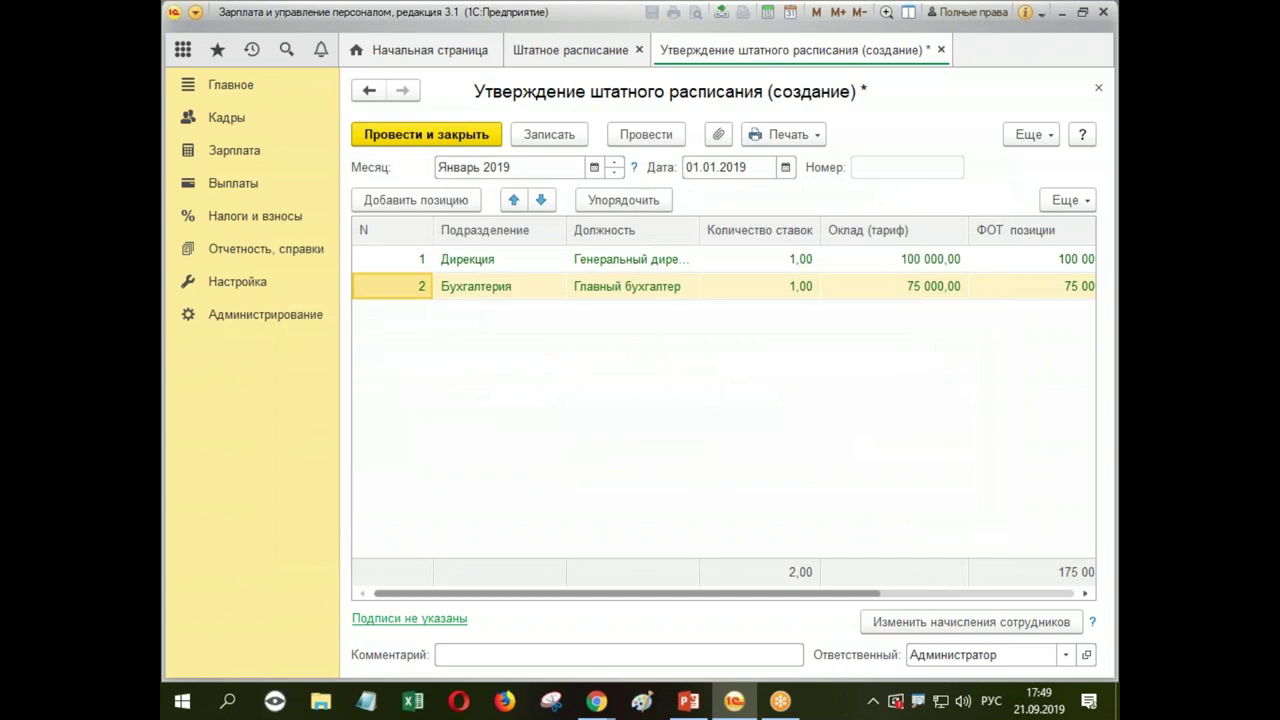
# Step: Add a Бухгалтер position in the Бухгалтерия department and set its number of units to 3
pyautogui.click(432, 199)
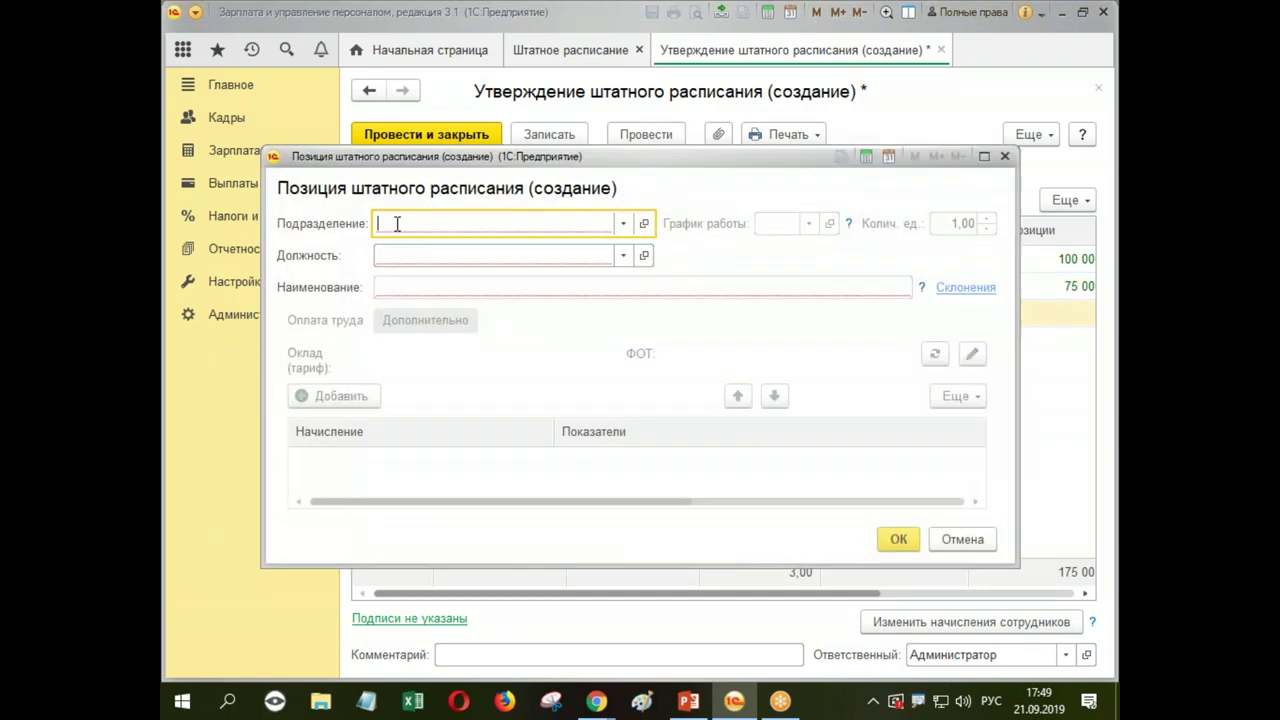
pyautogui.write('б')
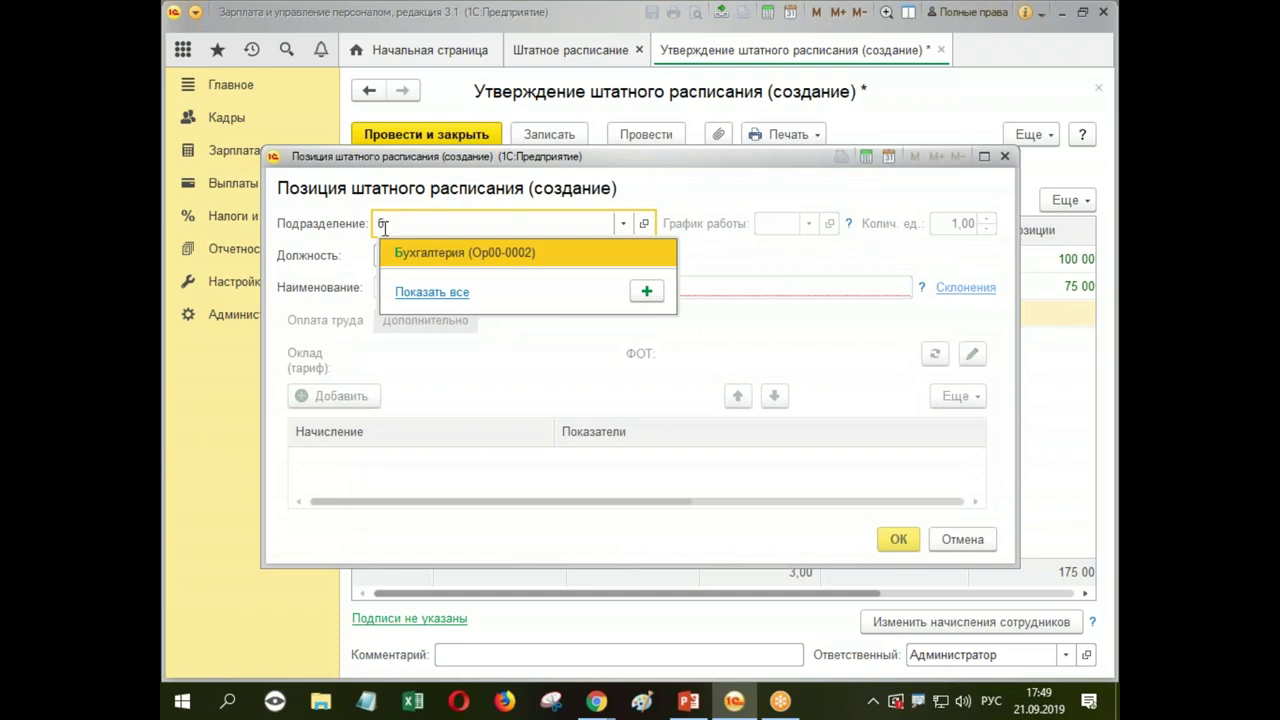
pyautogui.click(417, 246)
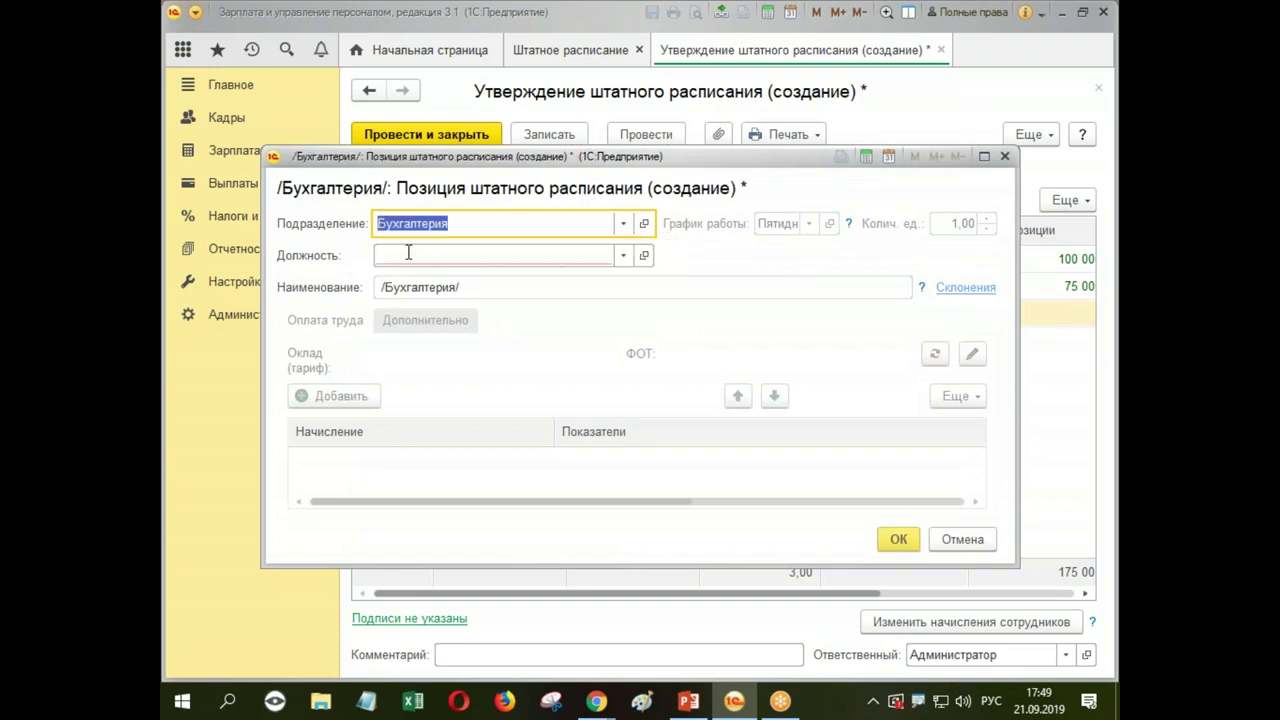
pyautogui.click(408, 254)
pyautogui.write('б')
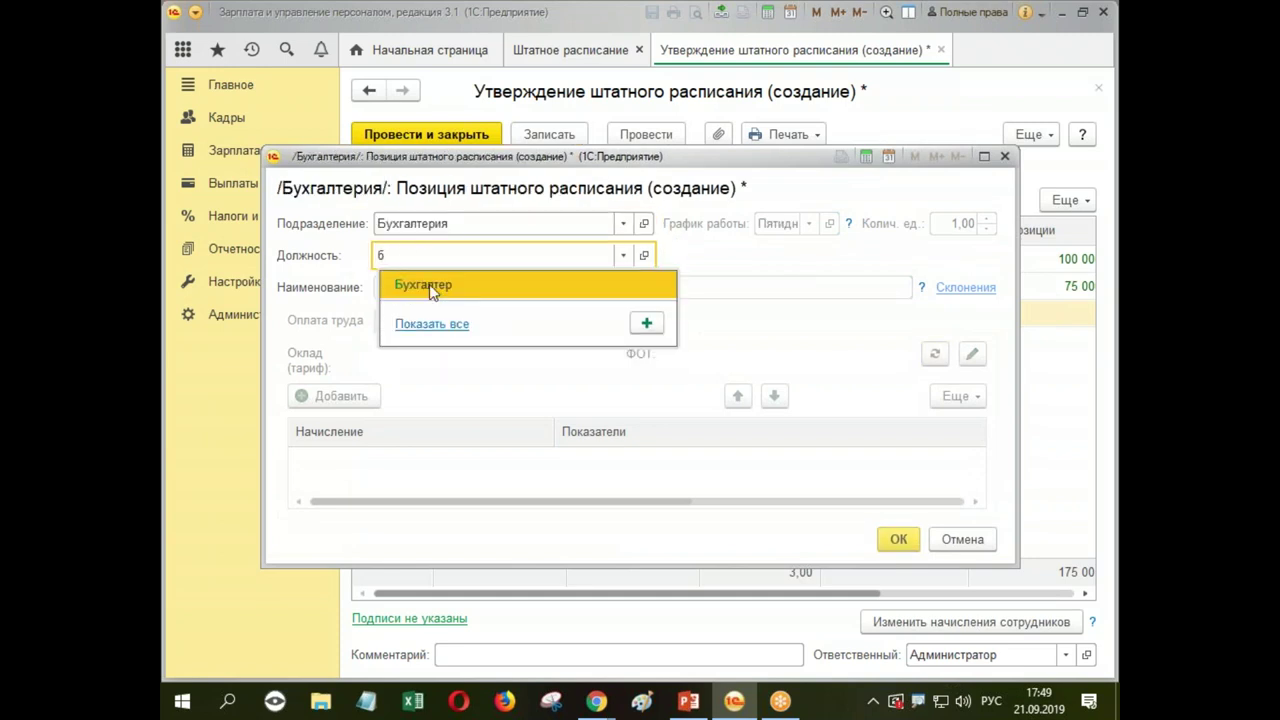
pyautogui.click(445, 292)
pyautogui.click(986, 219)
pyautogui.click(986, 220)
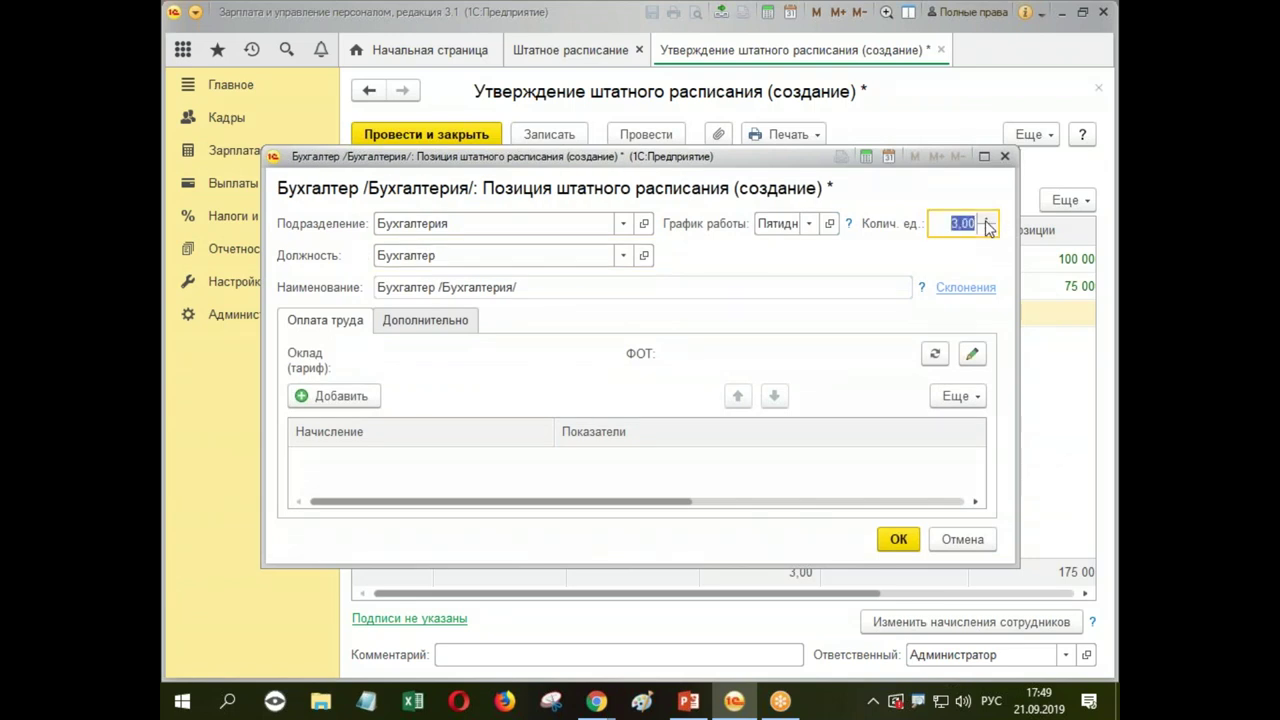
# Step: Give the Бухгалтер position the accrual "Оплата по окладу" with Оклад 50 000 and save the position
pyautogui.click(320, 404)
pyautogui.click(372, 497)
pyautogui.write('5')
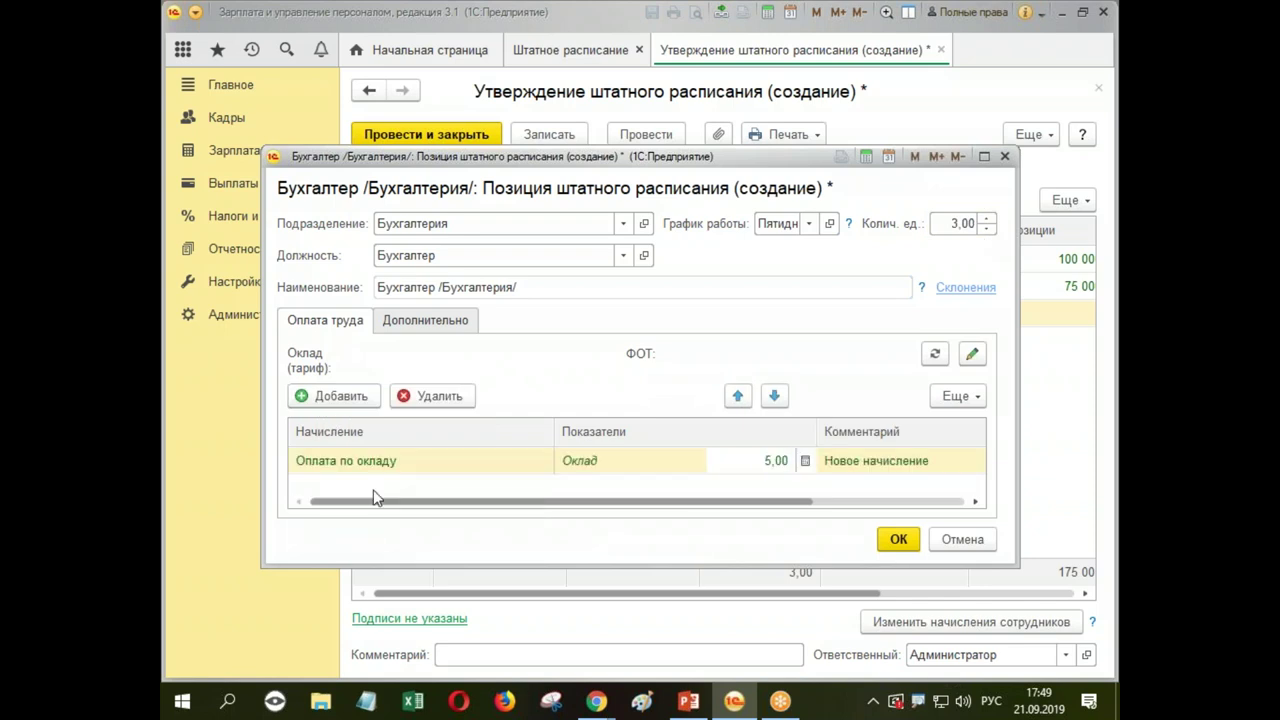
pyautogui.write('0 000')
pyautogui.press('Return')
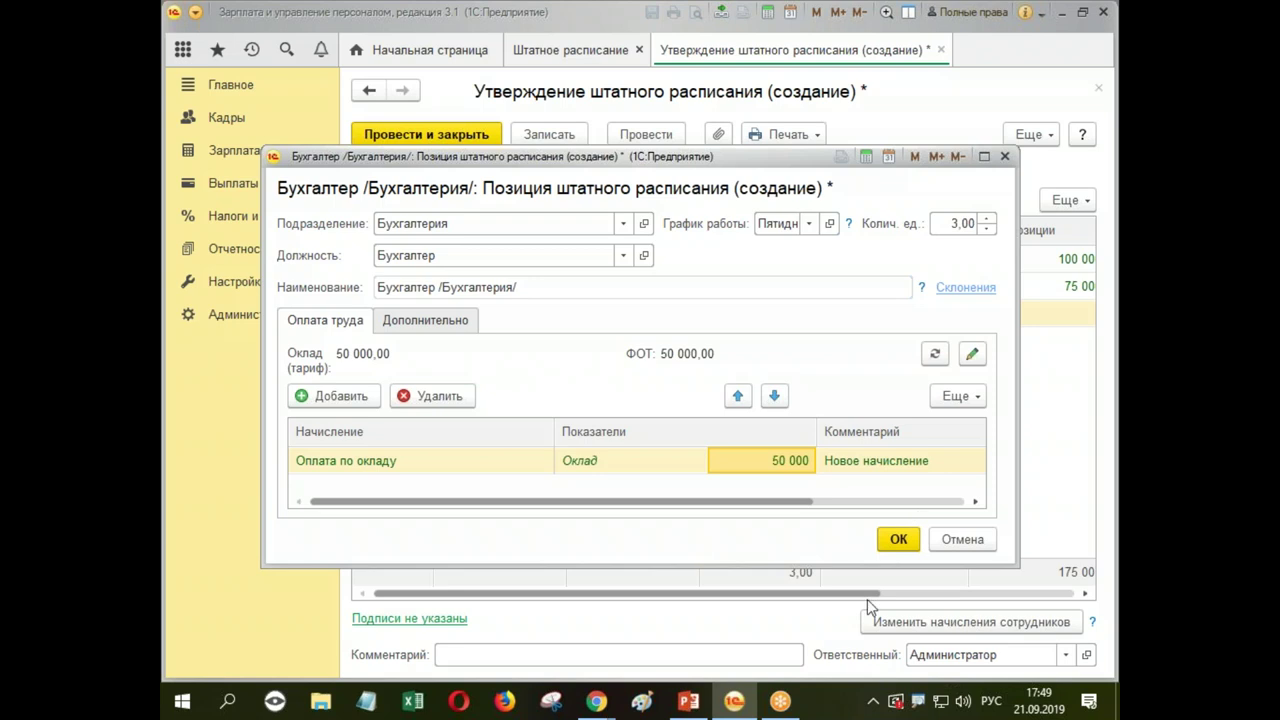
pyautogui.click(899, 540)
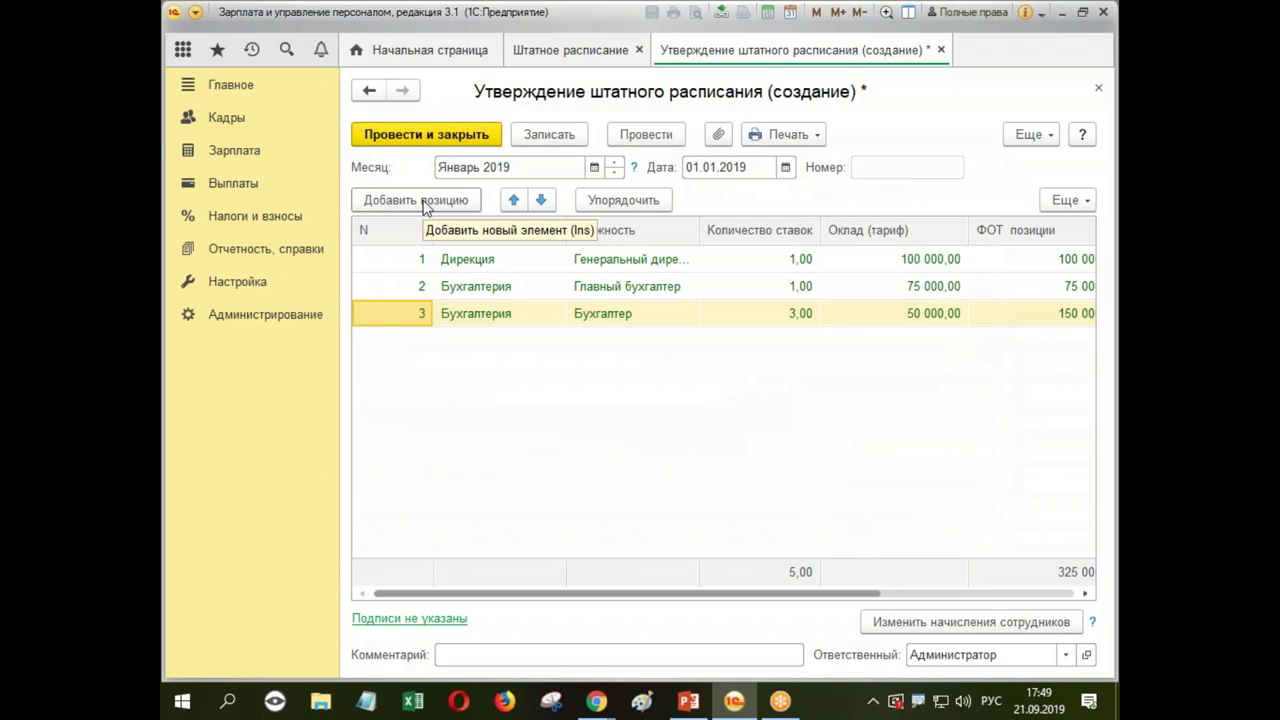
# Step: Add a staffing position in the Отдел кадров department with the job title Специалист по кадрам
pyautogui.click(425, 203)
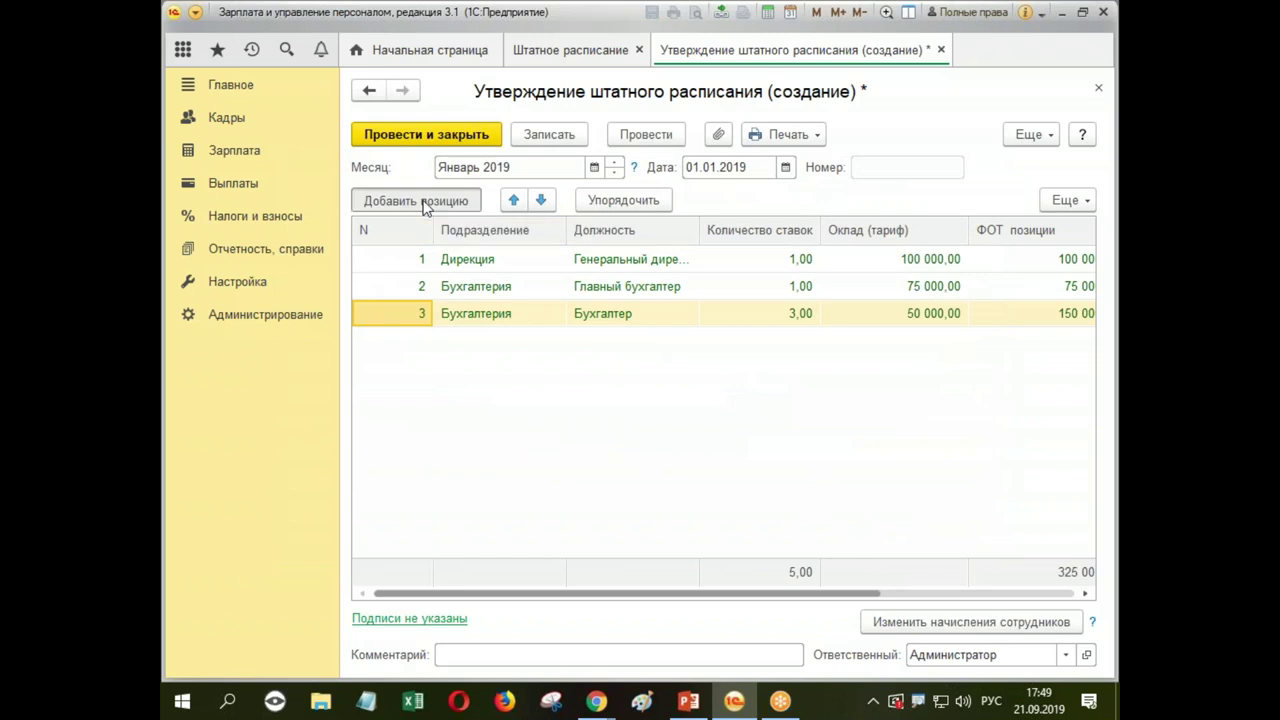
pyautogui.write('о')
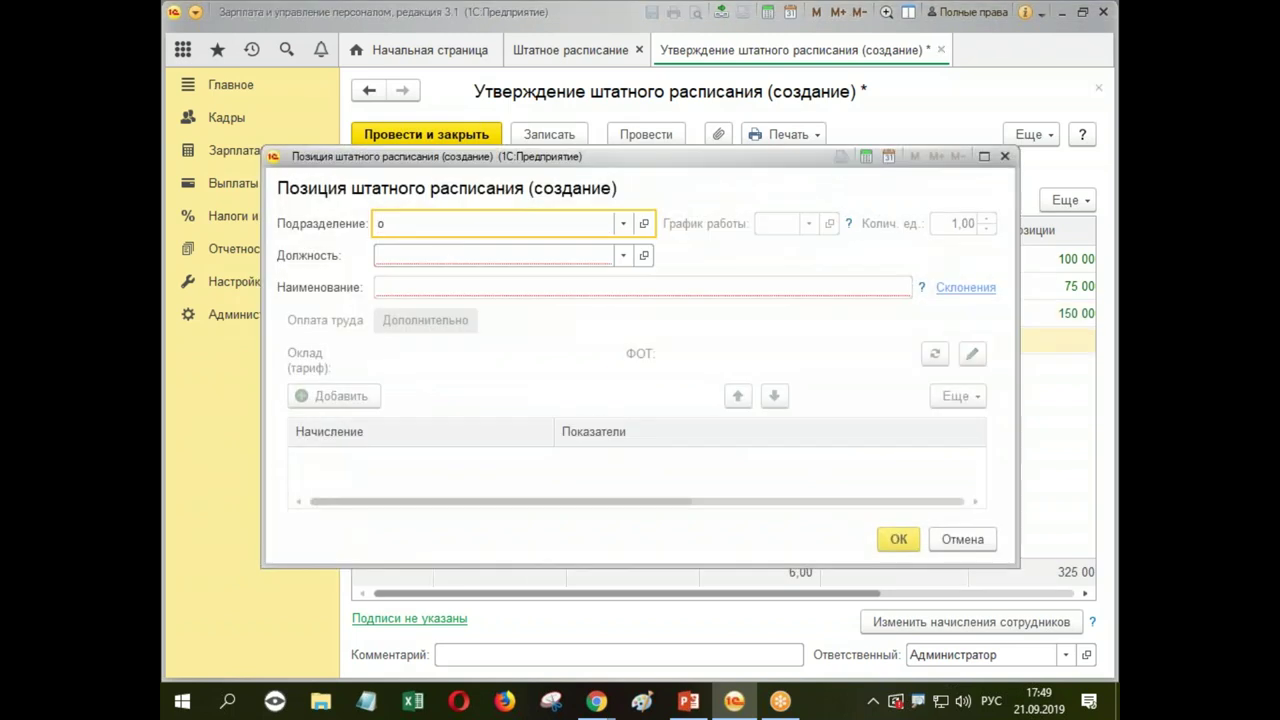
pyautogui.click(443, 277)
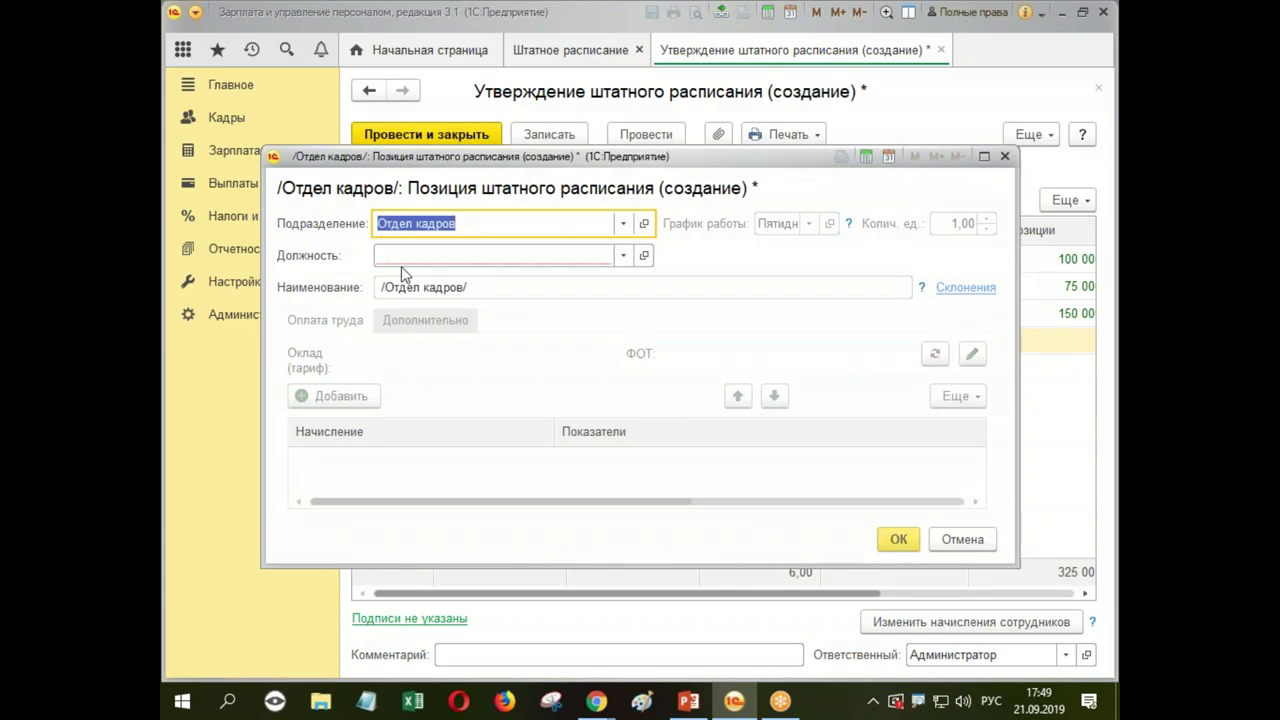
pyautogui.click(395, 255)
pyautogui.write('ст п')
pyautogui.click(458, 284)
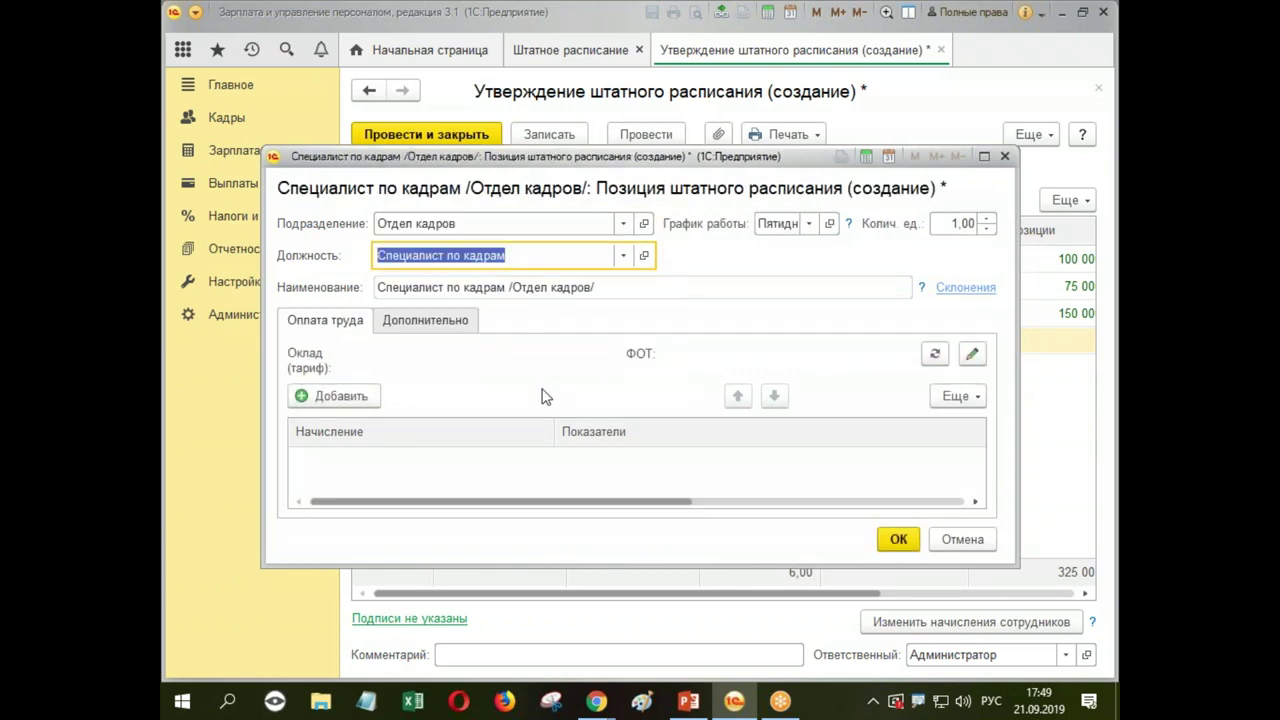
# Step: Check the Специалист по кадрам position's leave details, give it the accrual "Оплата по окладу" with Оклад 50 000 and save it
pyautogui.click(426, 322)
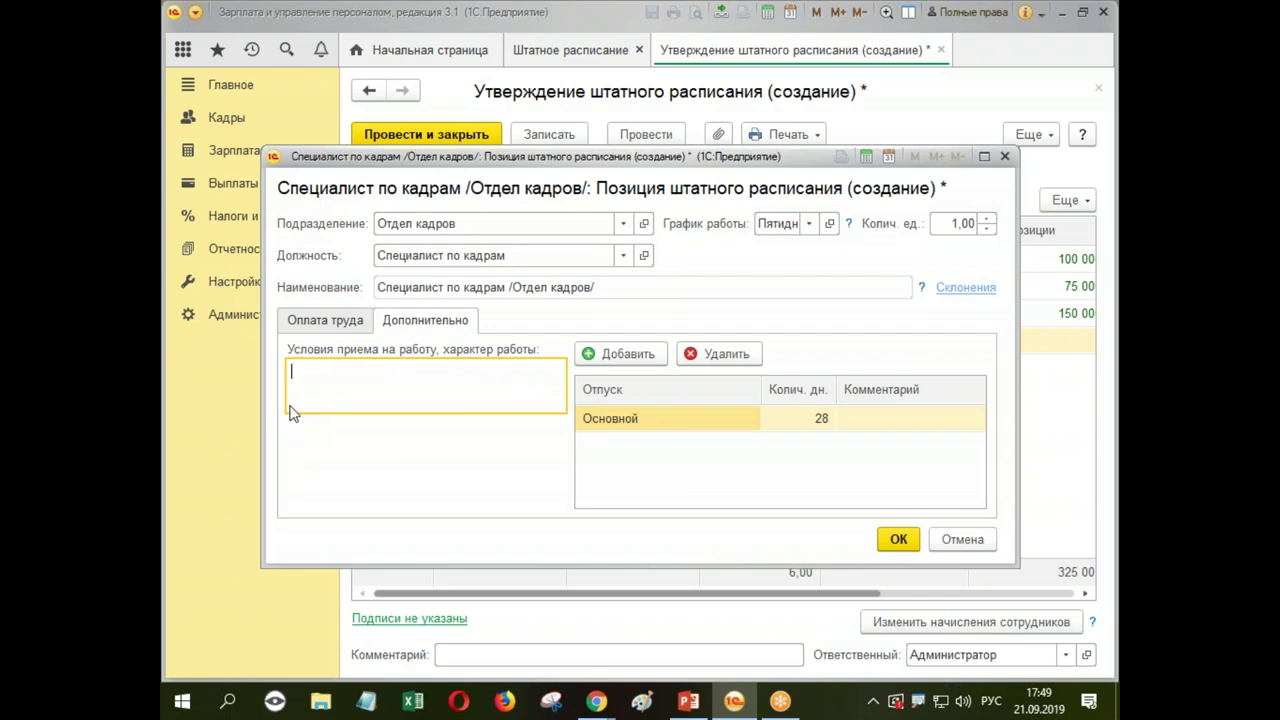
pyautogui.click(300, 331)
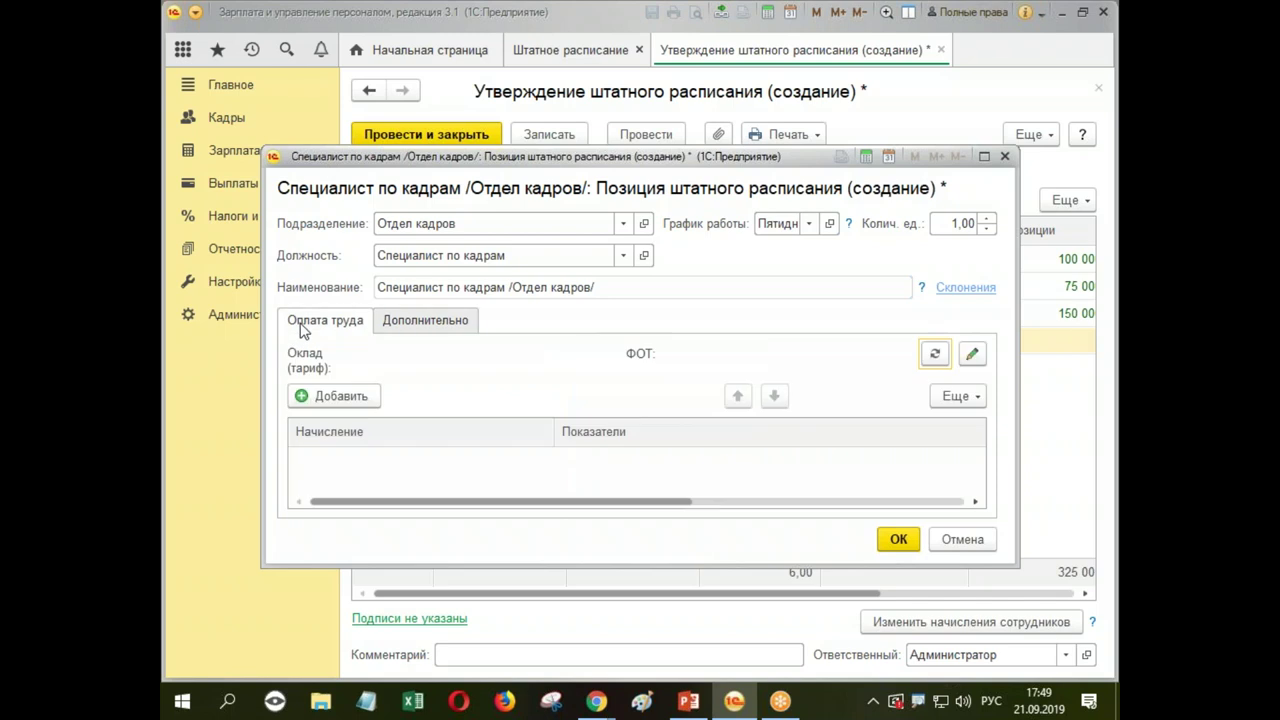
pyautogui.click(437, 328)
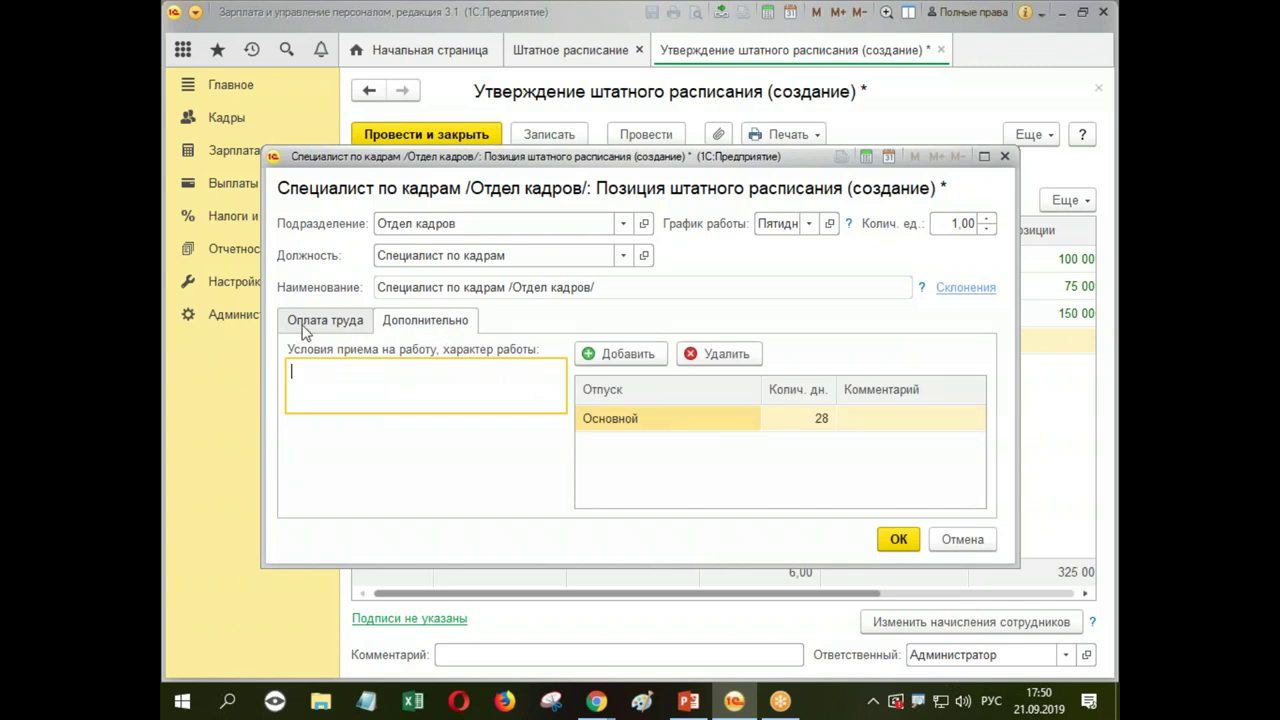
pyautogui.click(818, 425)
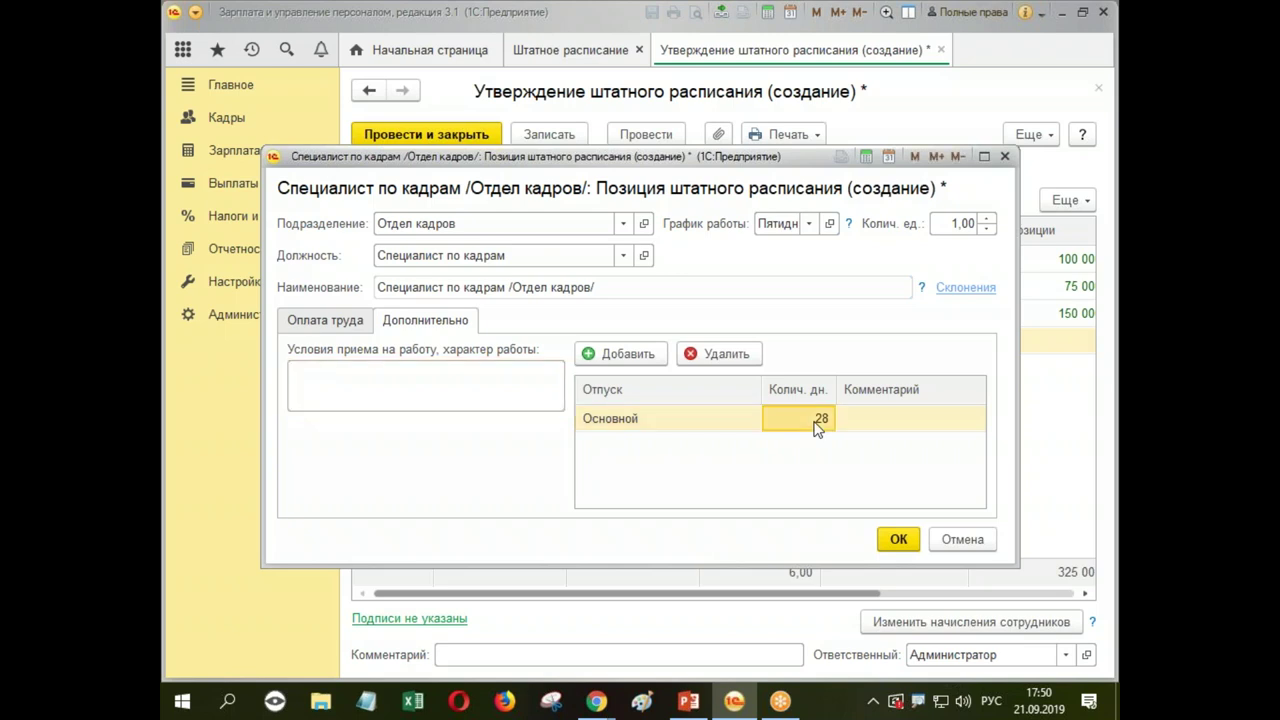
pyautogui.click(818, 425)
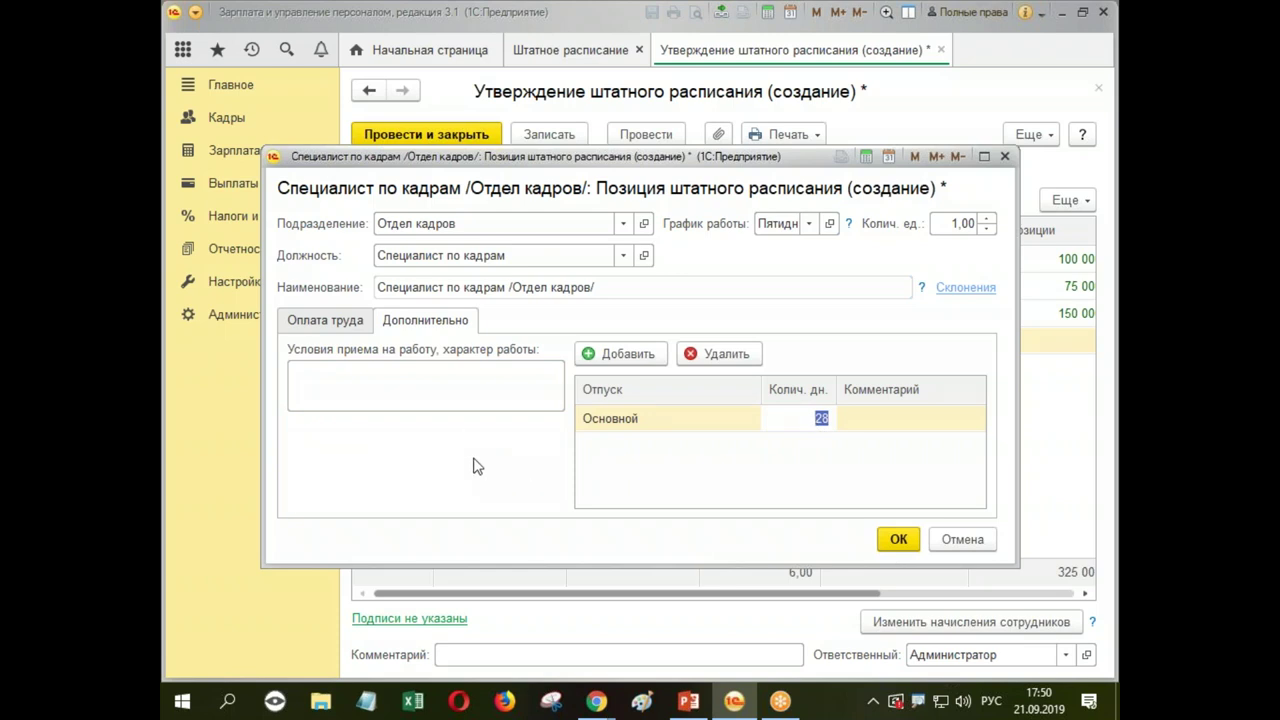
pyautogui.click(320, 330)
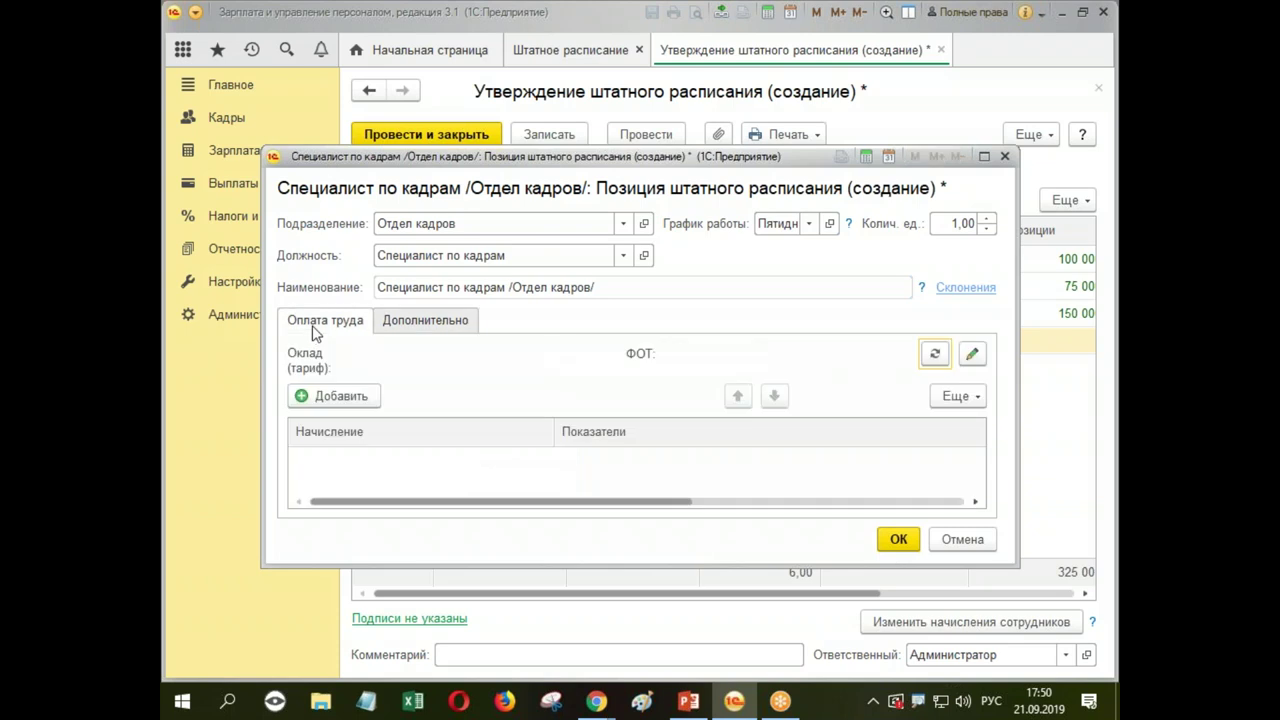
pyautogui.click(305, 396)
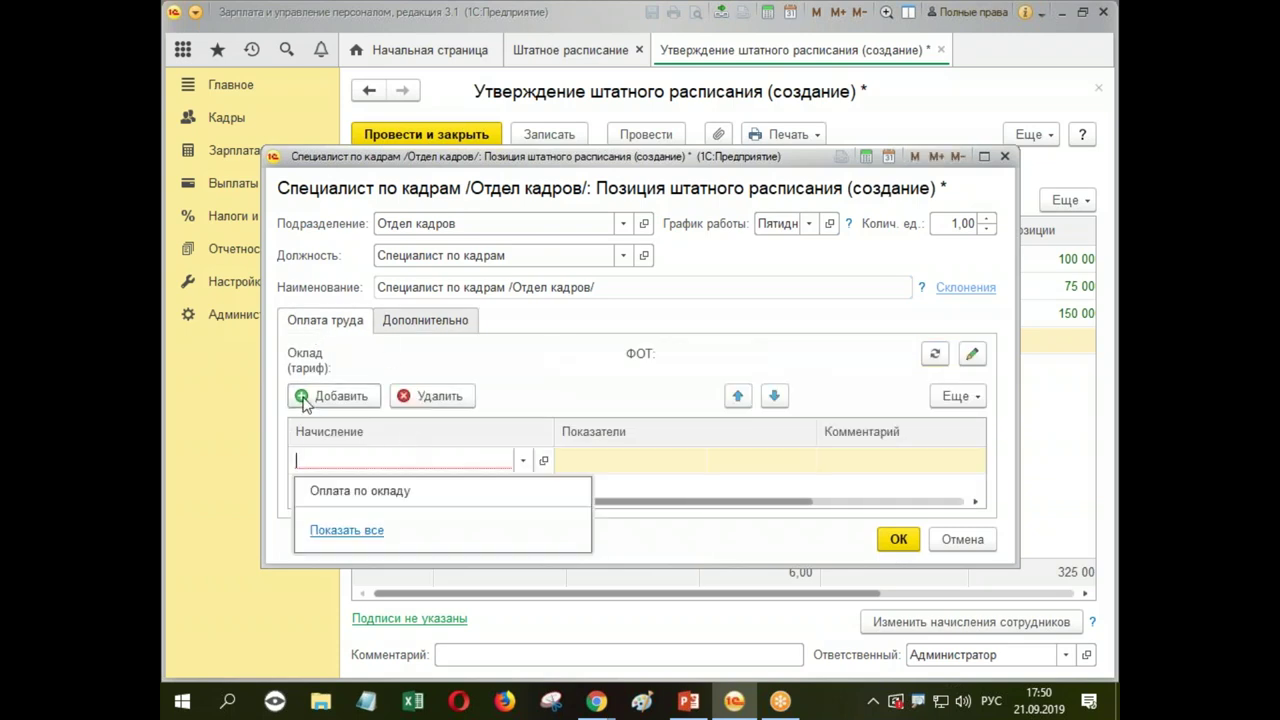
pyautogui.click(386, 491)
pyautogui.write('500000,00')
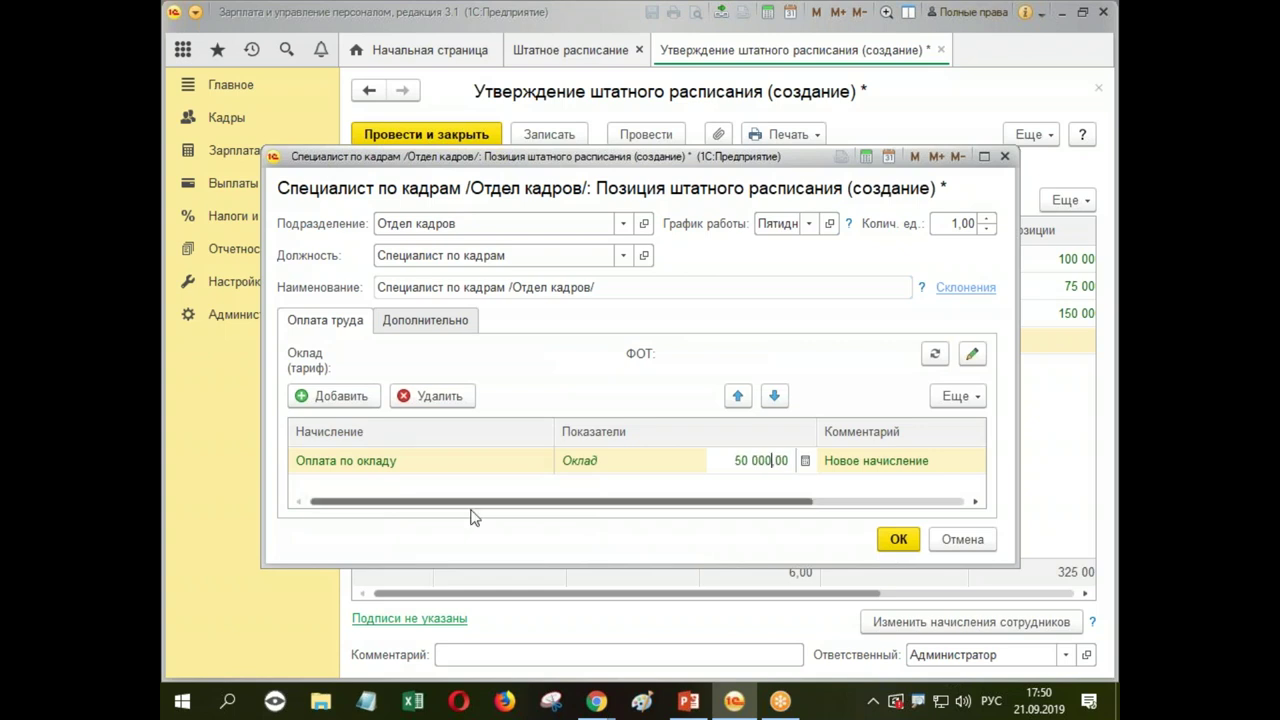
pyautogui.click(598, 497)
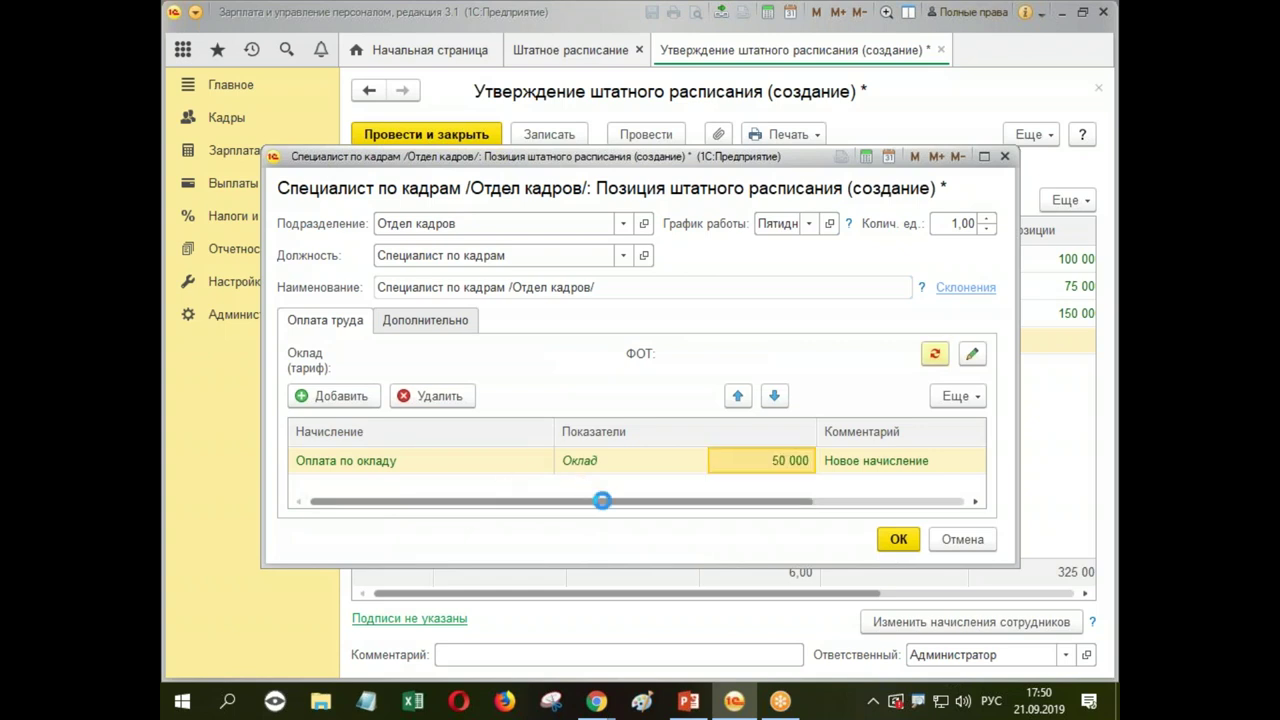
pyautogui.click(899, 541)
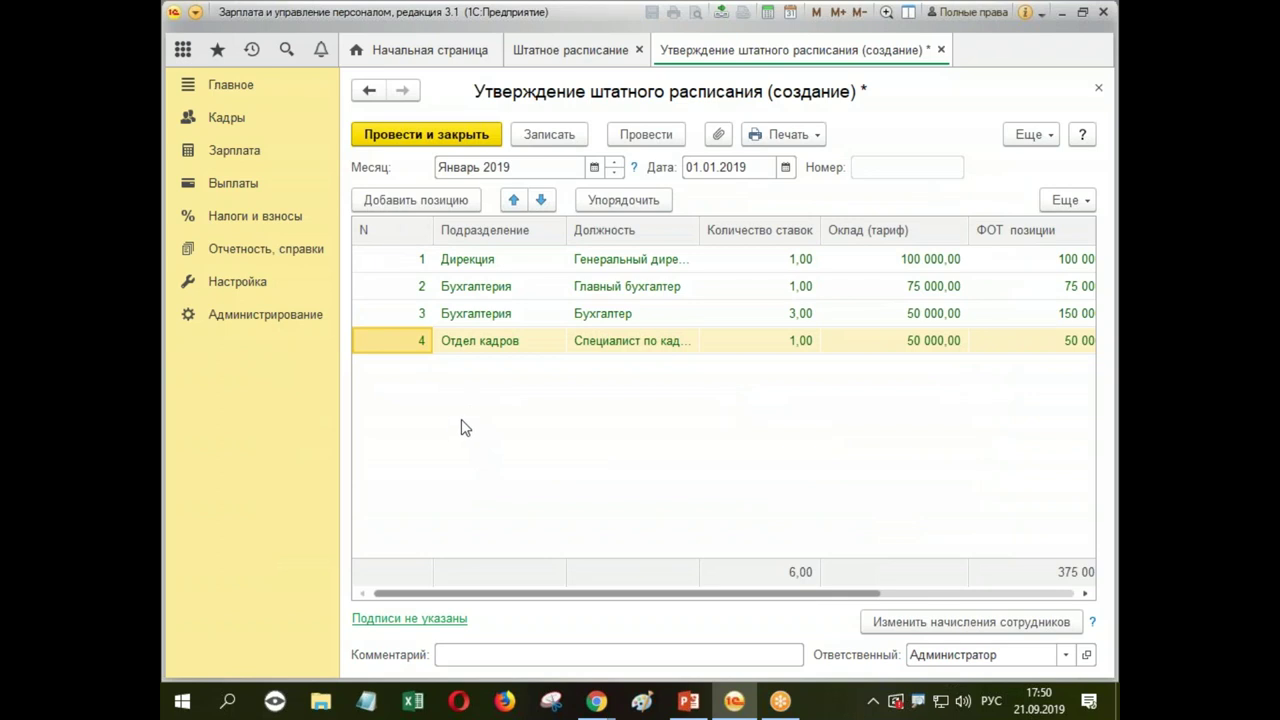
# Step: Add a staffing position in the Гараж department with the job title Водитель автомобиля
pyautogui.click(416, 201)
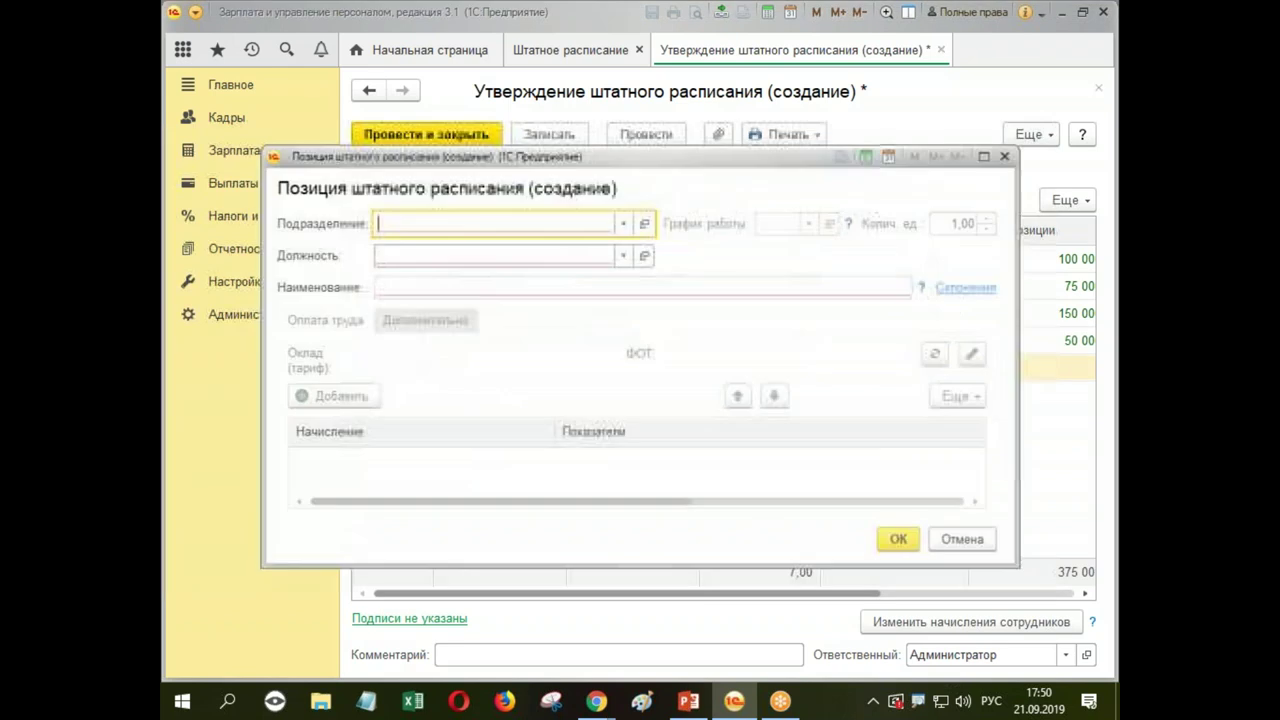
pyautogui.write('Г')
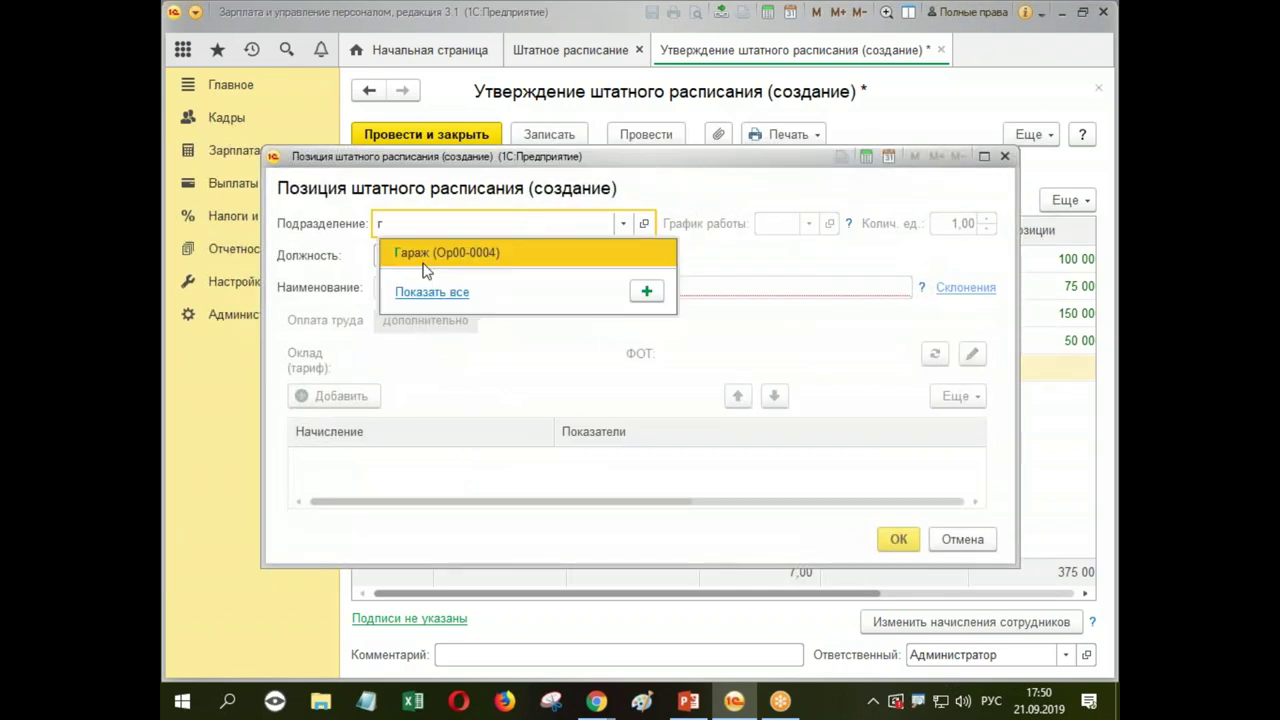
pyautogui.click(419, 251)
pyautogui.click(399, 255)
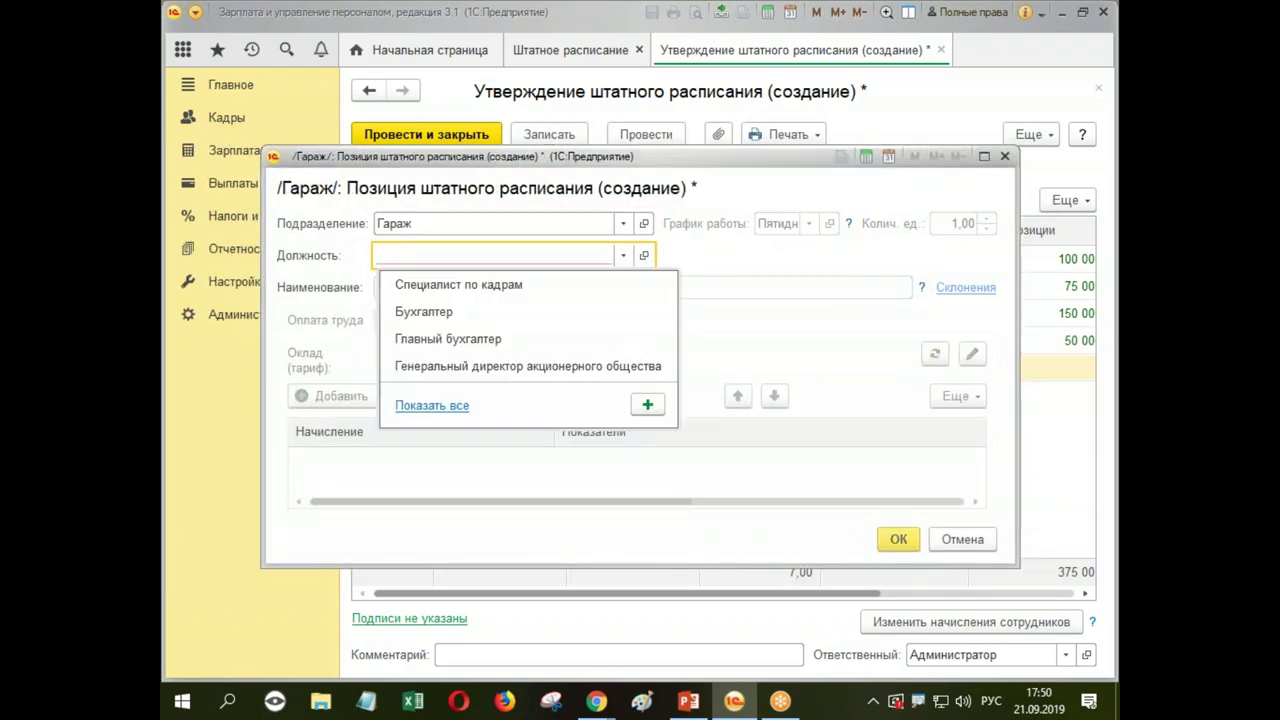
pyautogui.write('в')
pyautogui.click(429, 287)
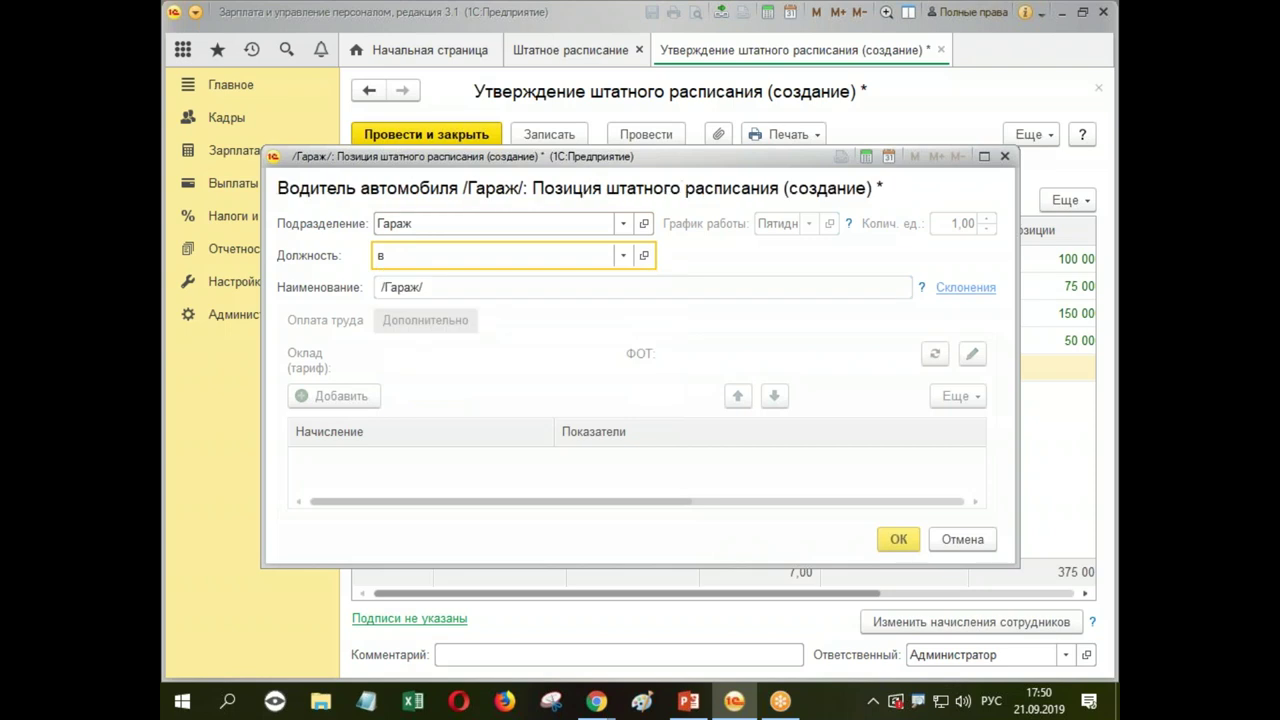
pyautogui.click(507, 255)
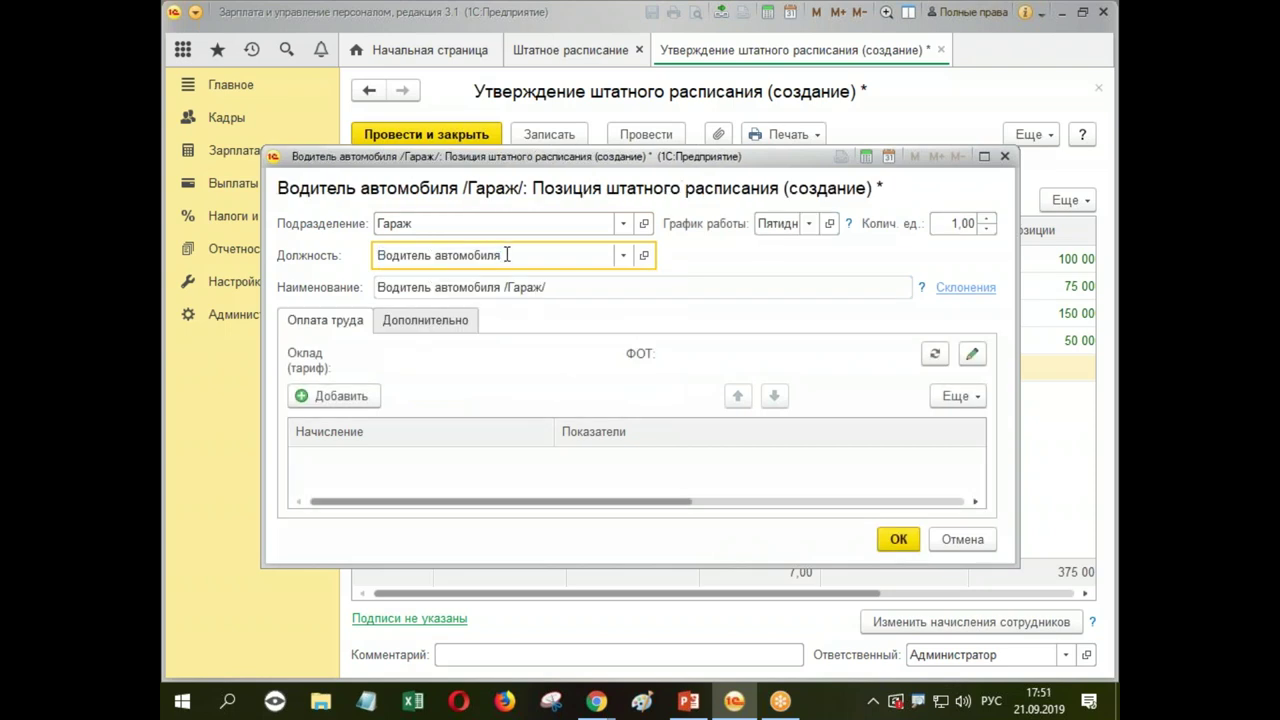
# Step: Clear the work schedule of the Водитель автомобиля position
pyautogui.click(772, 223)
pyautogui.press('BackSpace')
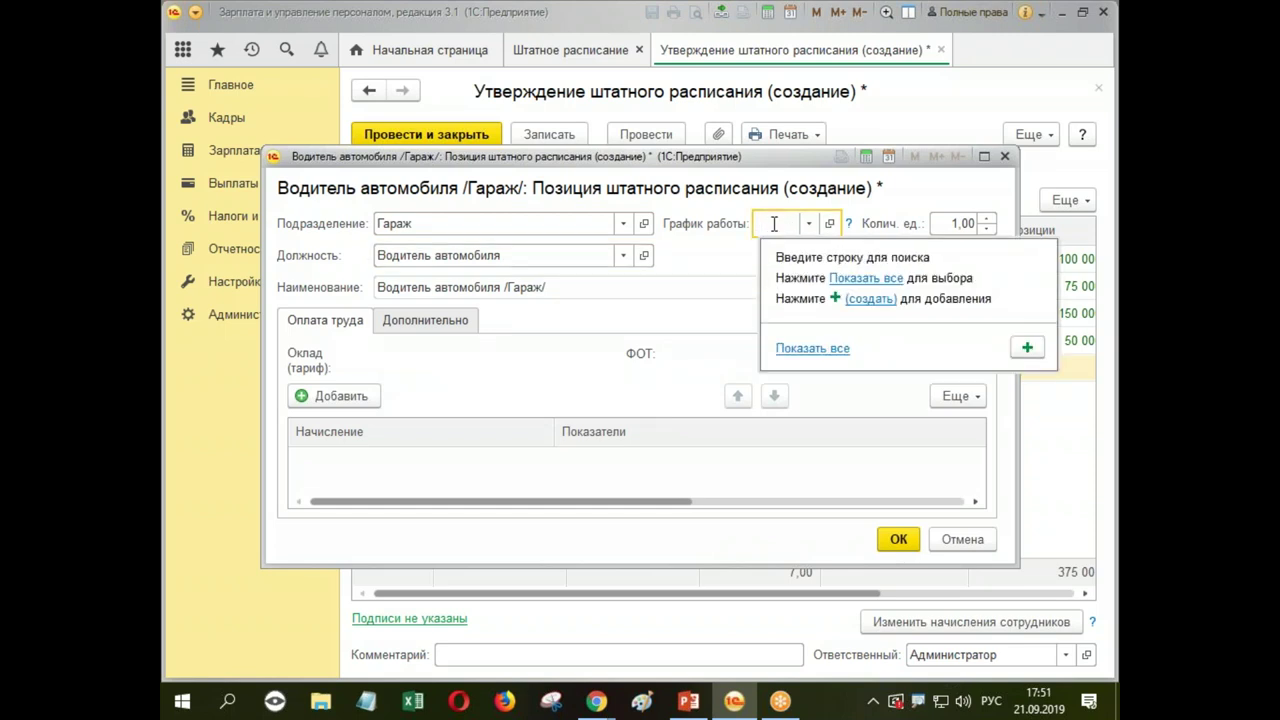
pyautogui.click(665, 393)
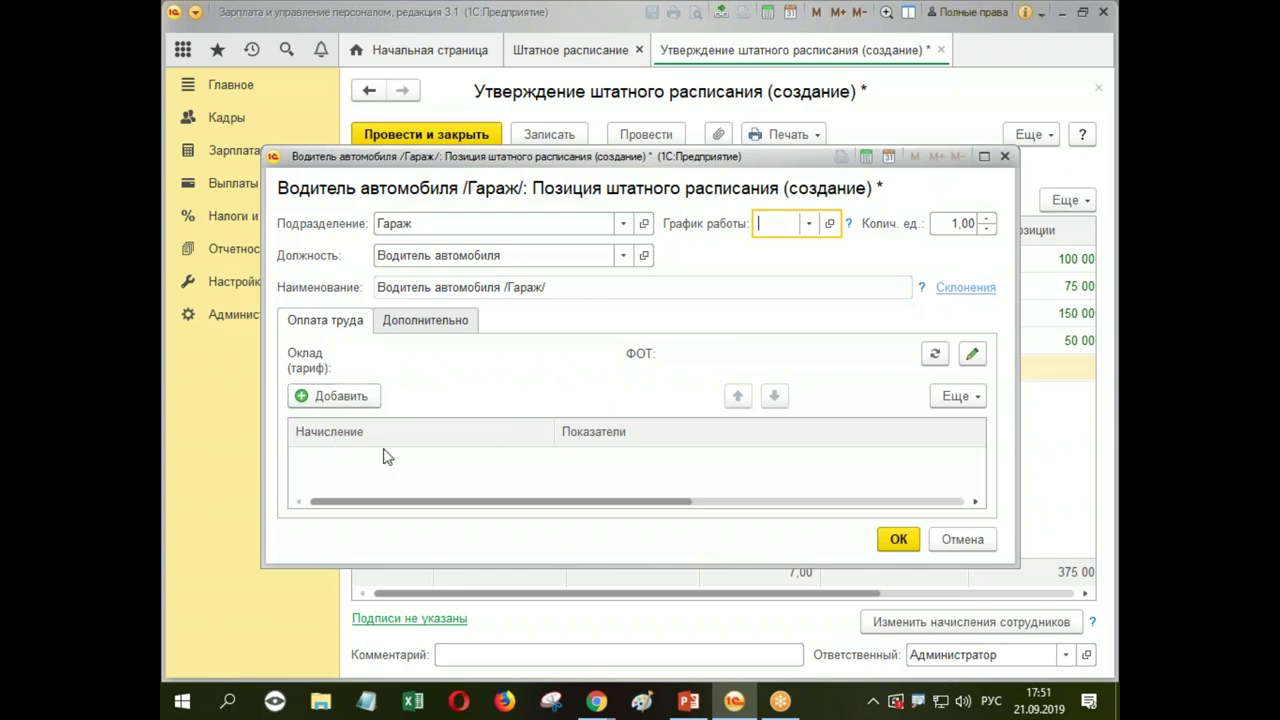
# Step: Give the Водитель автомобиля position the accrual "Оплата по окладу (по часам)" with Оклад 40 000
pyautogui.click(318, 398)
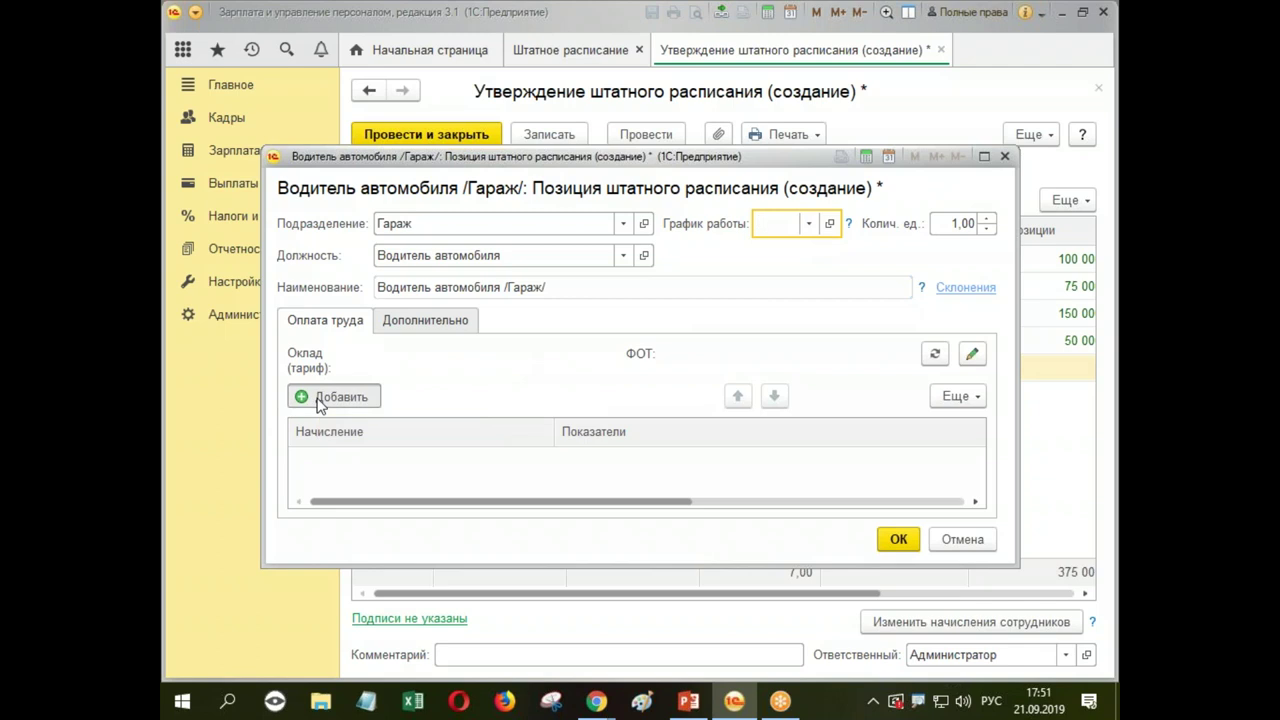
pyautogui.click(346, 531)
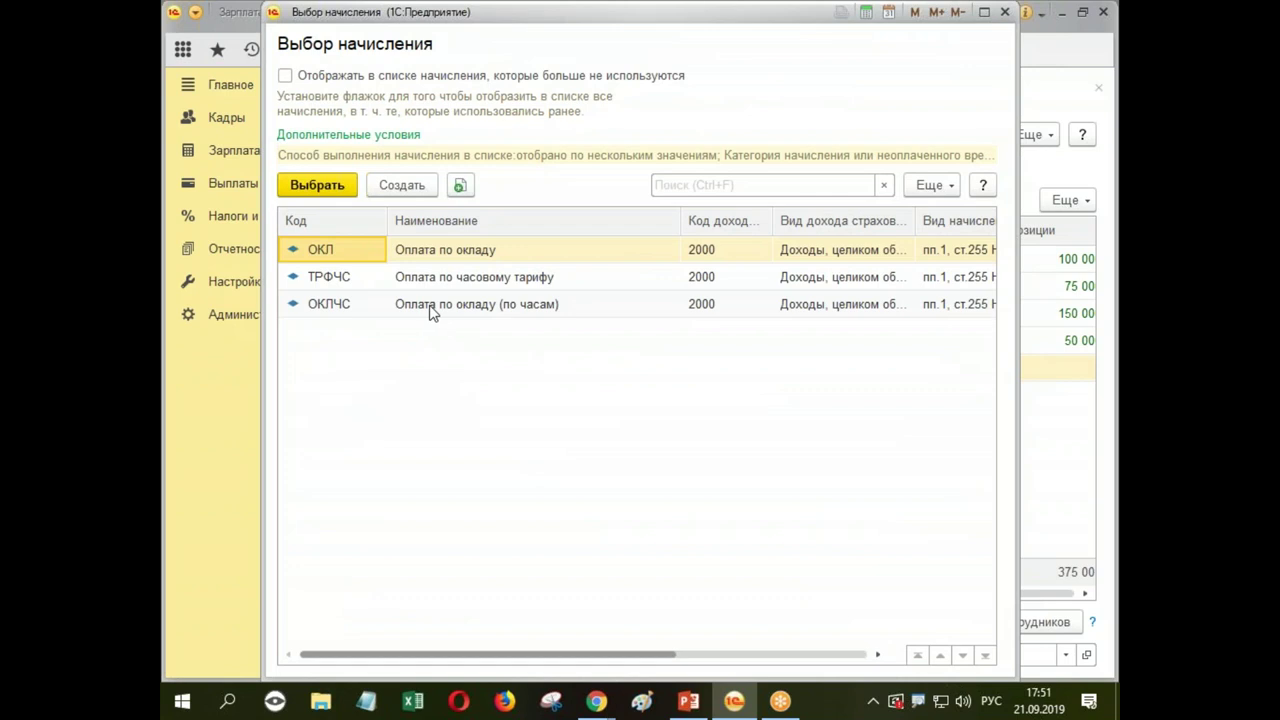
pyautogui.click(432, 308)
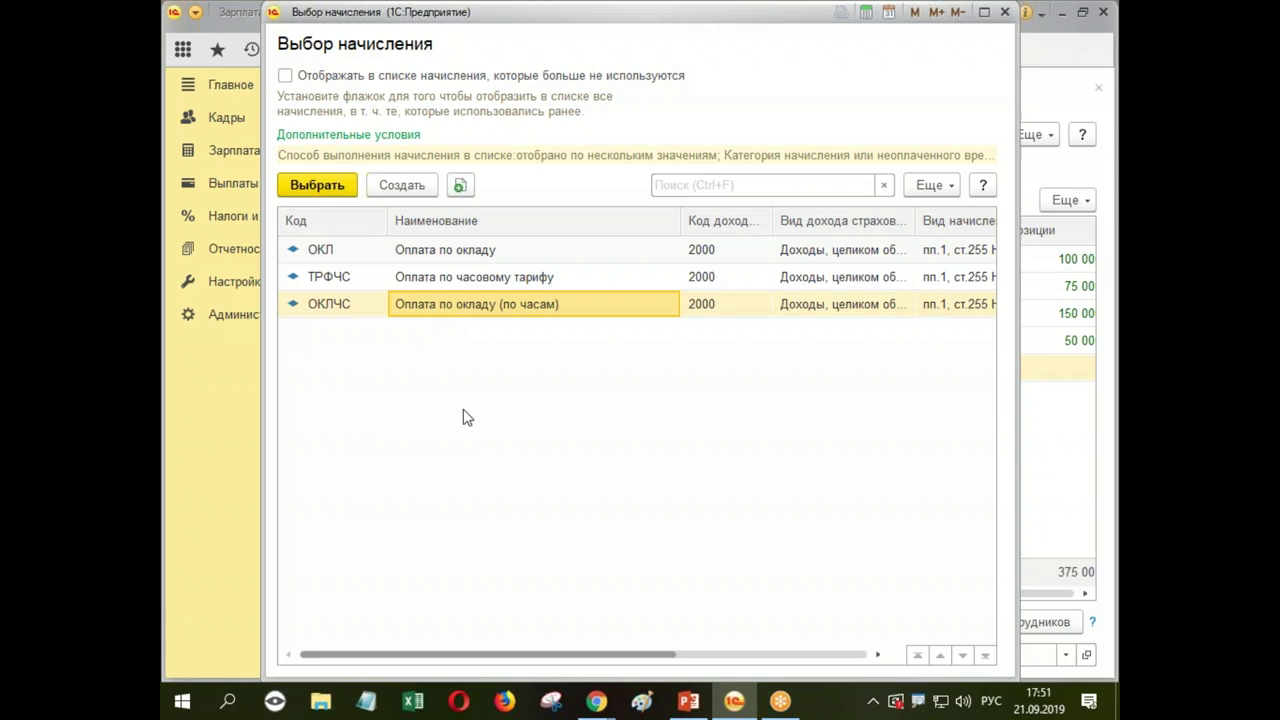
pyautogui.doubleClick(490, 310)
pyautogui.click(787, 470)
pyautogui.click(787, 470)
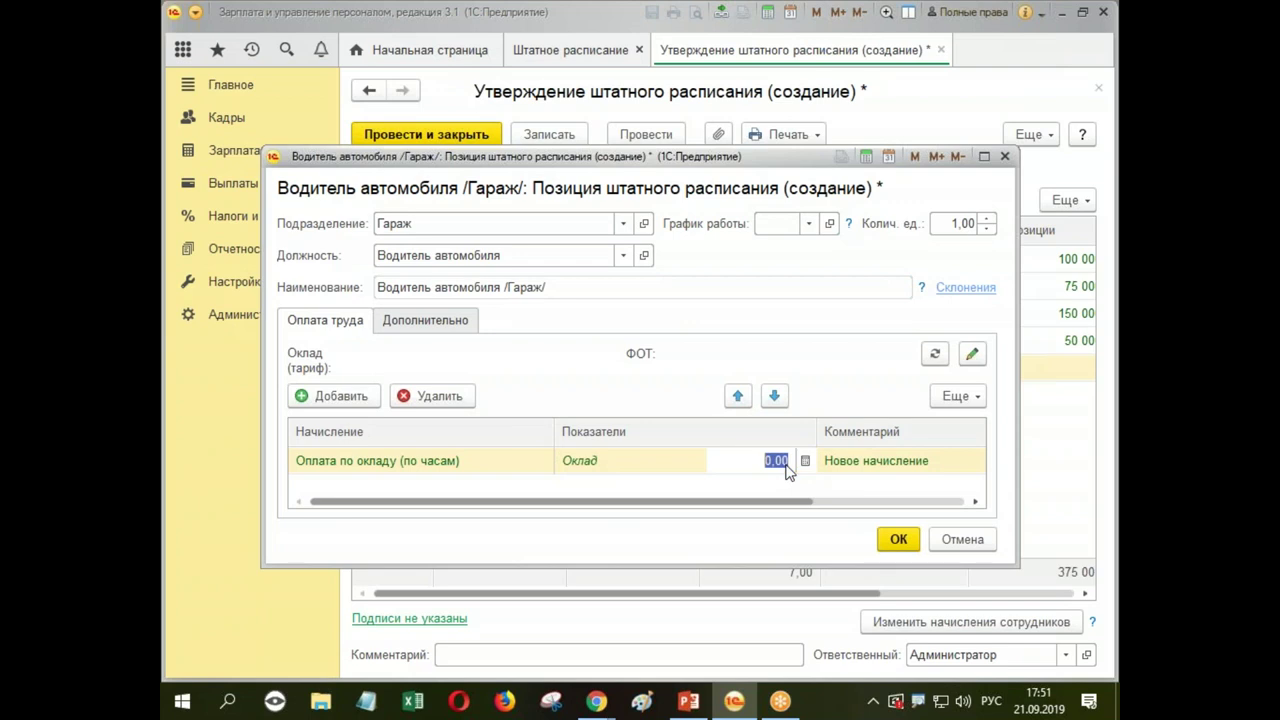
pyautogui.write('40000')
pyautogui.press('Return')
# Step: Review the accrual types available for the Водитель автомобиля position, refresh its ФОТ and save the position
pyautogui.click(492, 468)
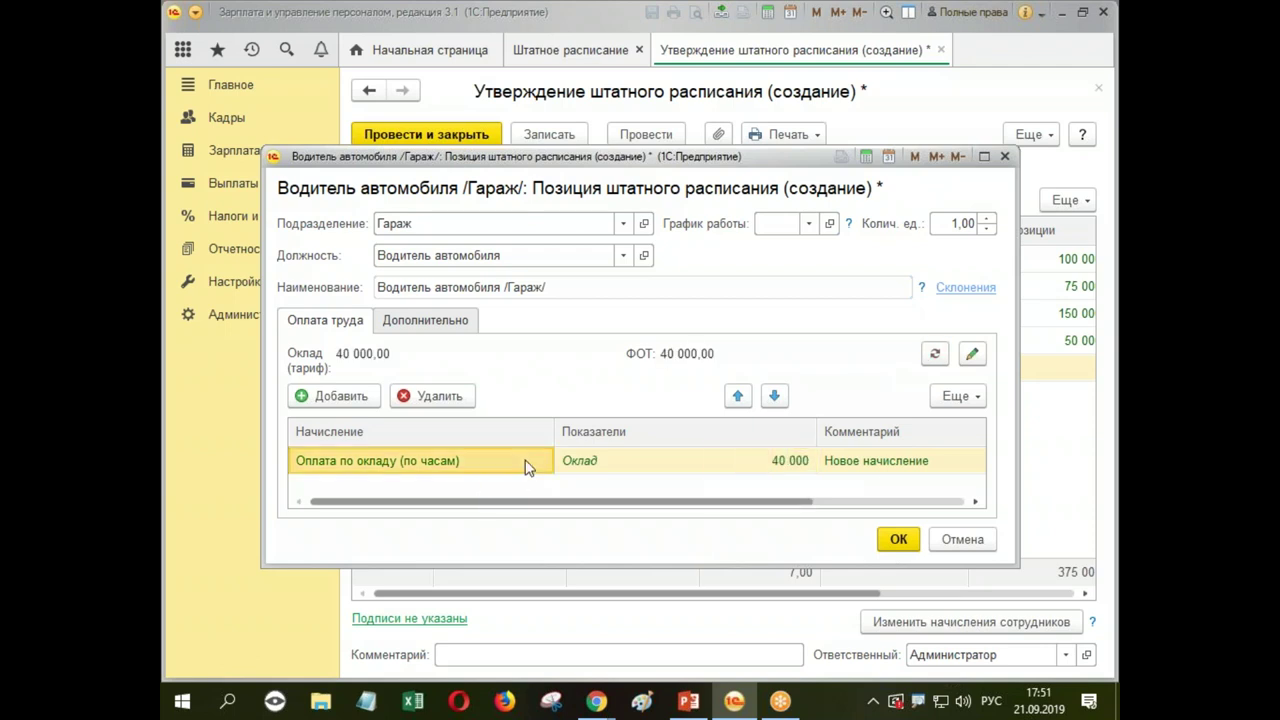
pyautogui.click(528, 467)
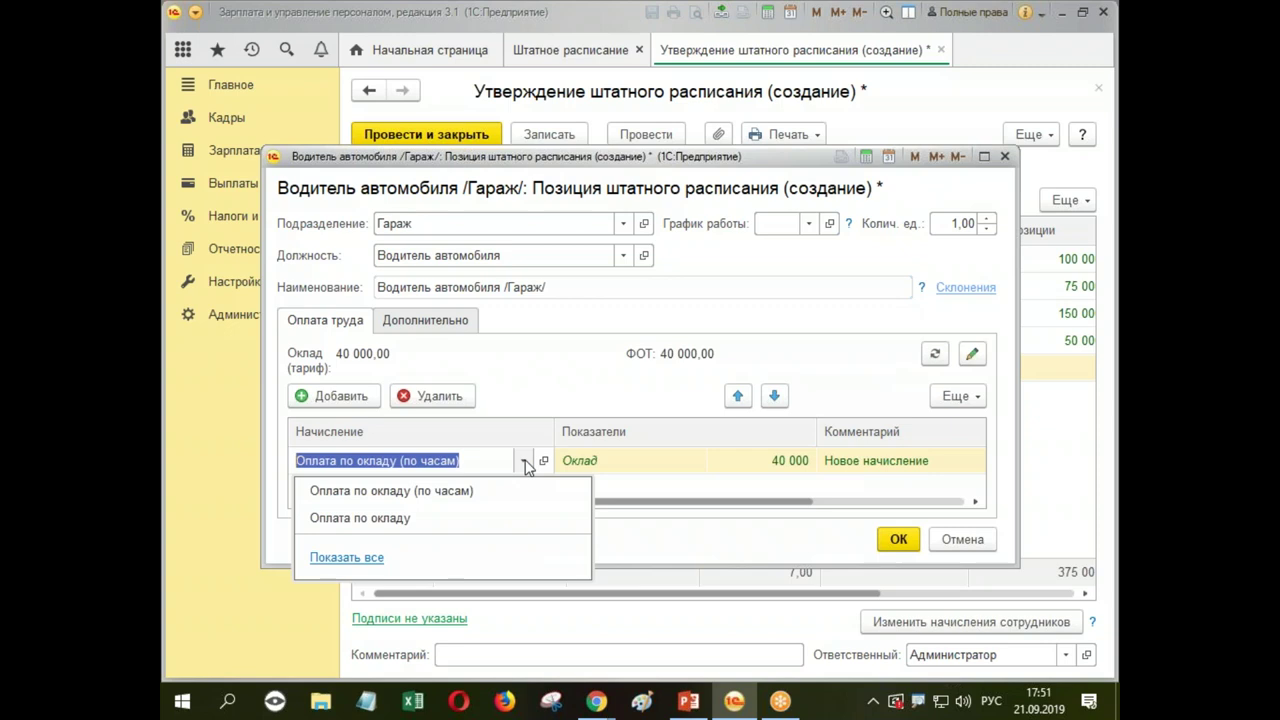
pyautogui.click(335, 556)
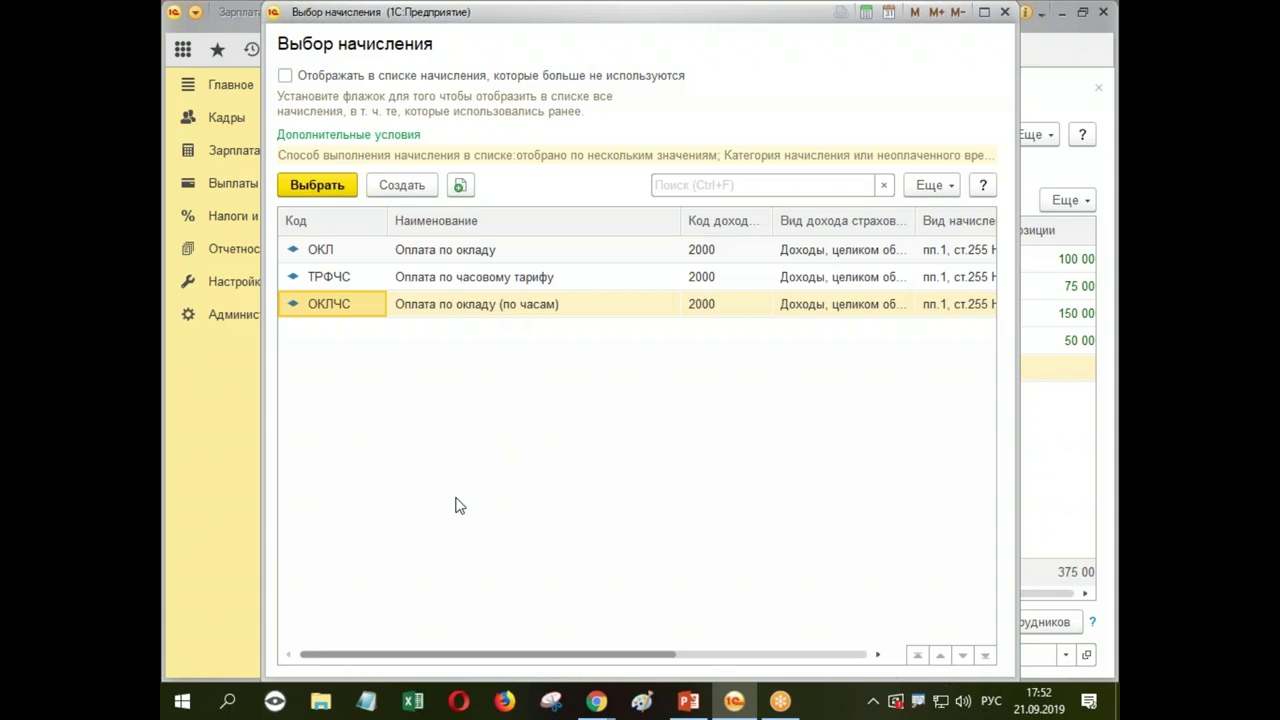
pyautogui.click(1005, 14)
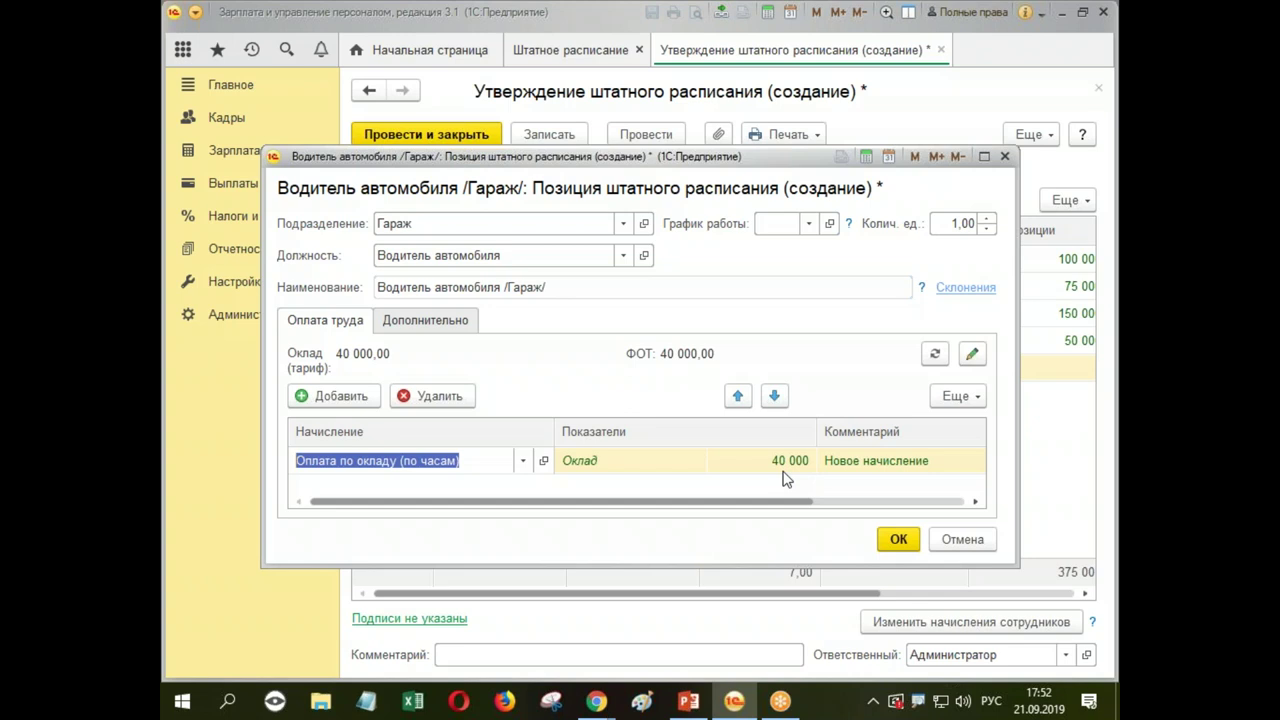
pyautogui.click(935, 353)
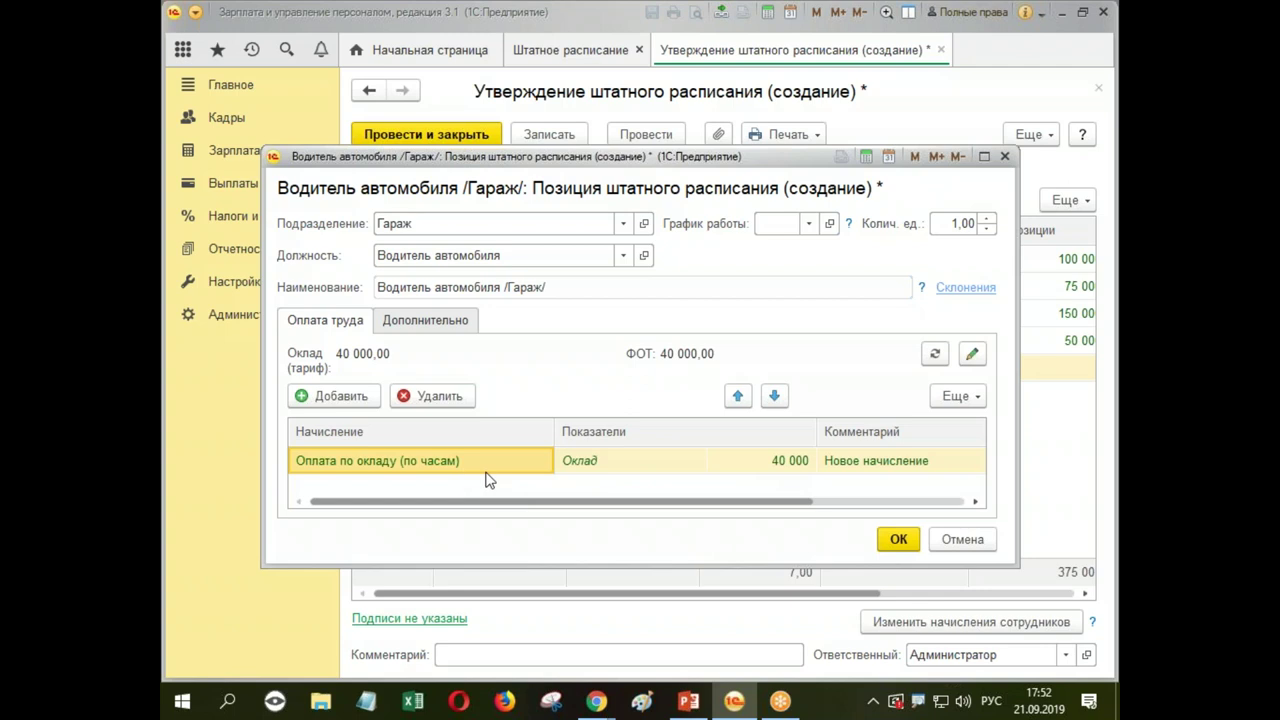
pyautogui.click(896, 538)
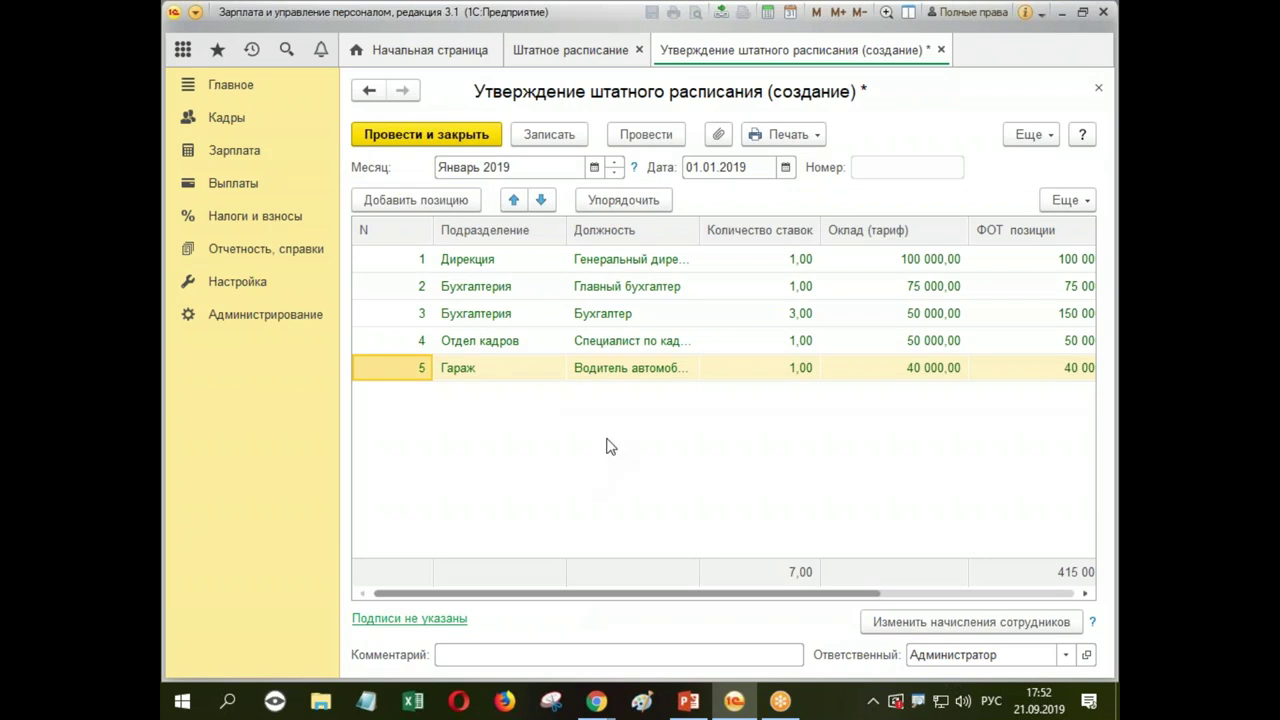
# Step: Post the staffing table approval, view its printed order "Приказ об утверждении" and check the option for sending it by e-mail
pyautogui.click(640, 136)
pyautogui.click(816, 137)
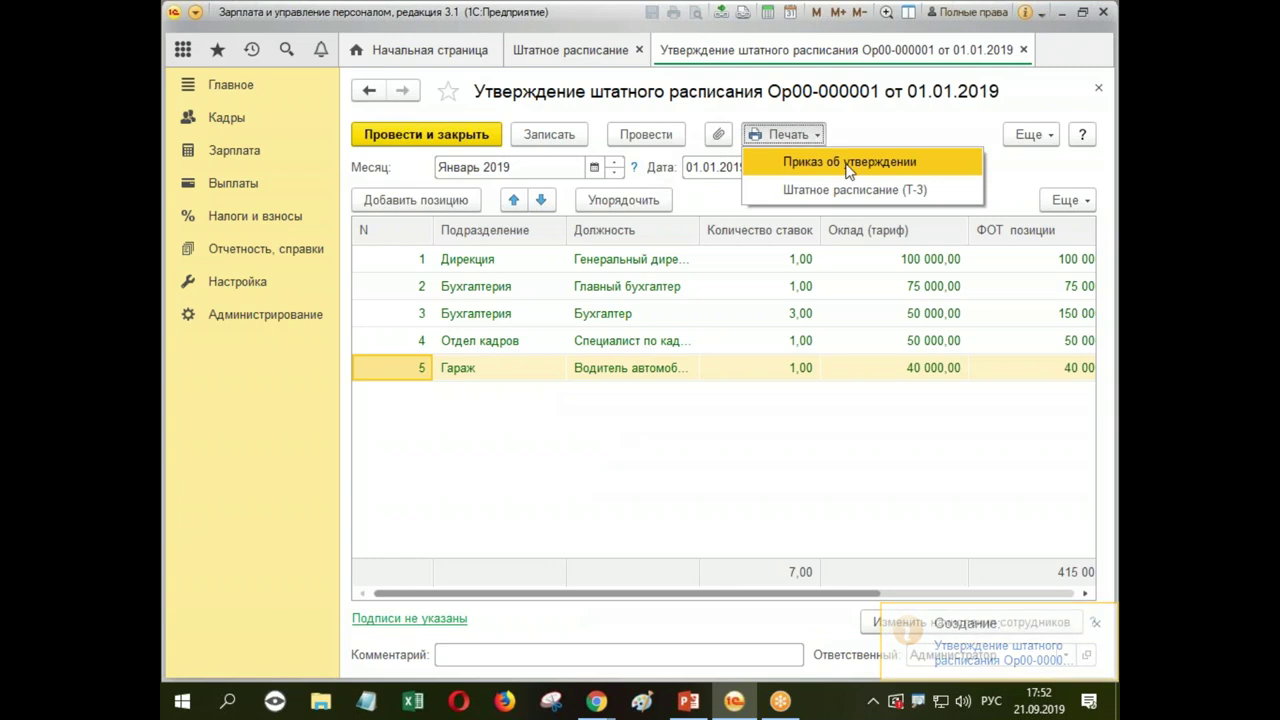
pyautogui.click(848, 166)
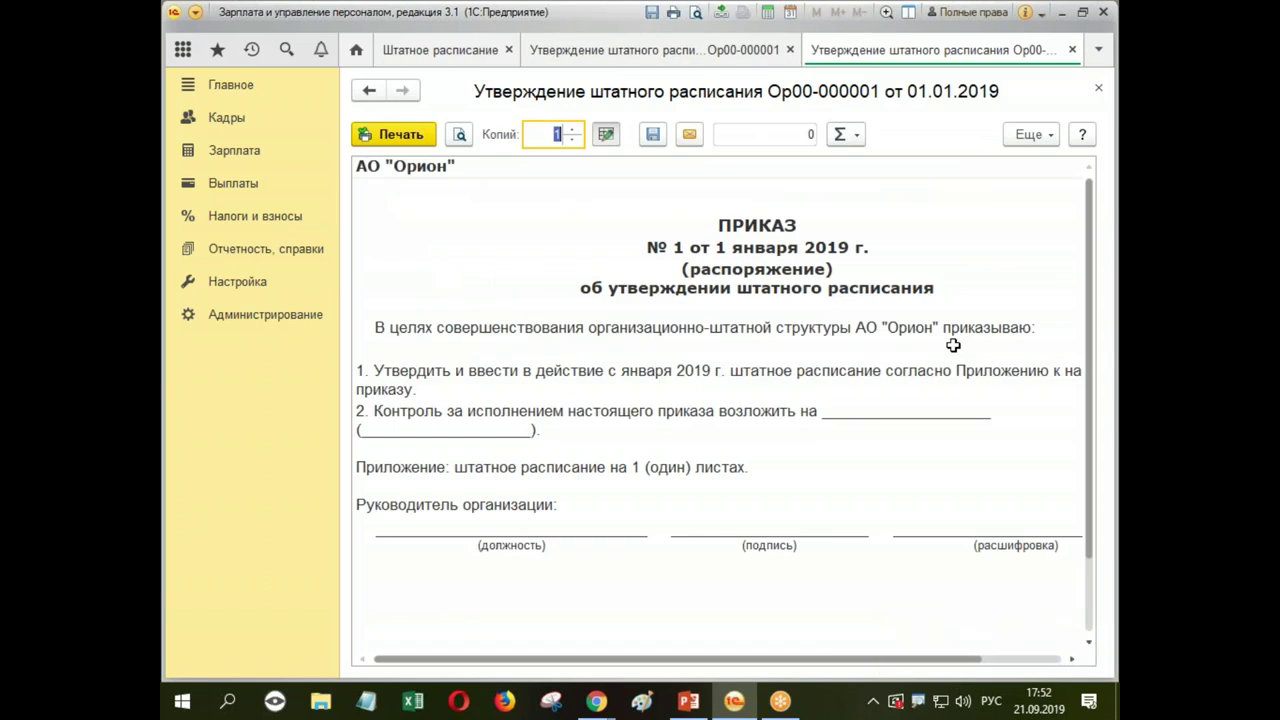
pyautogui.click(690, 136)
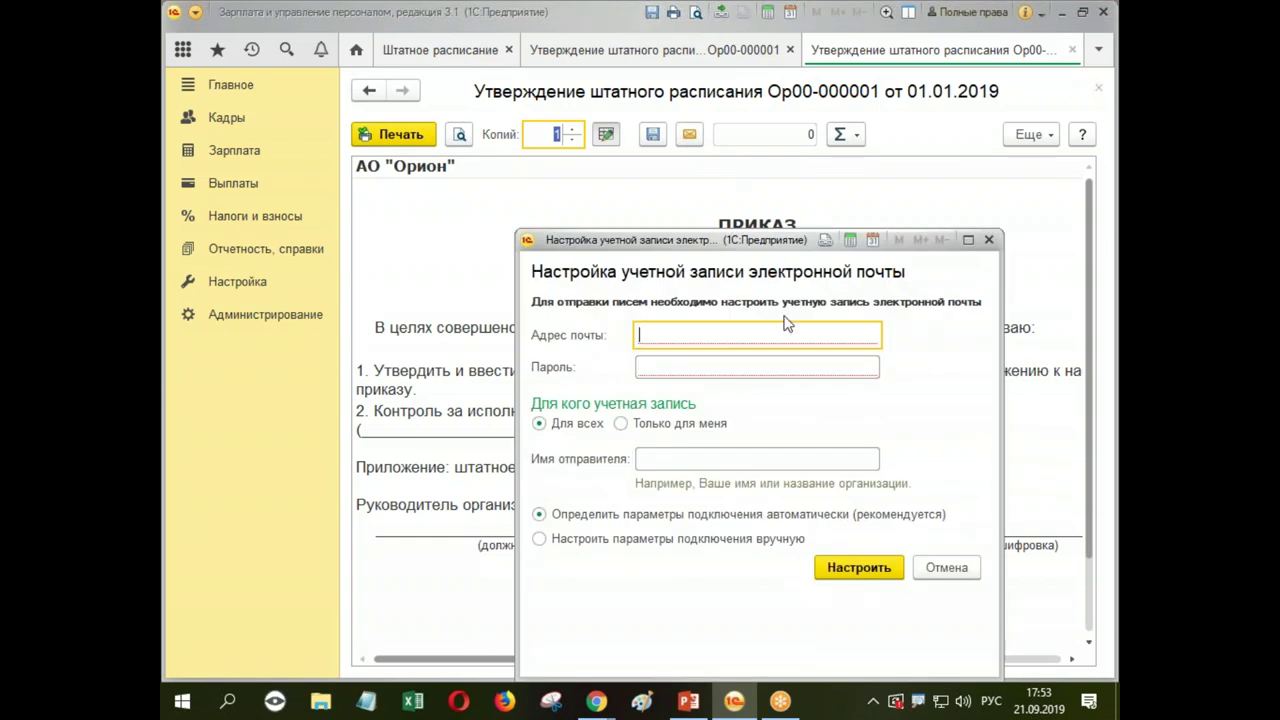
pyautogui.click(988, 240)
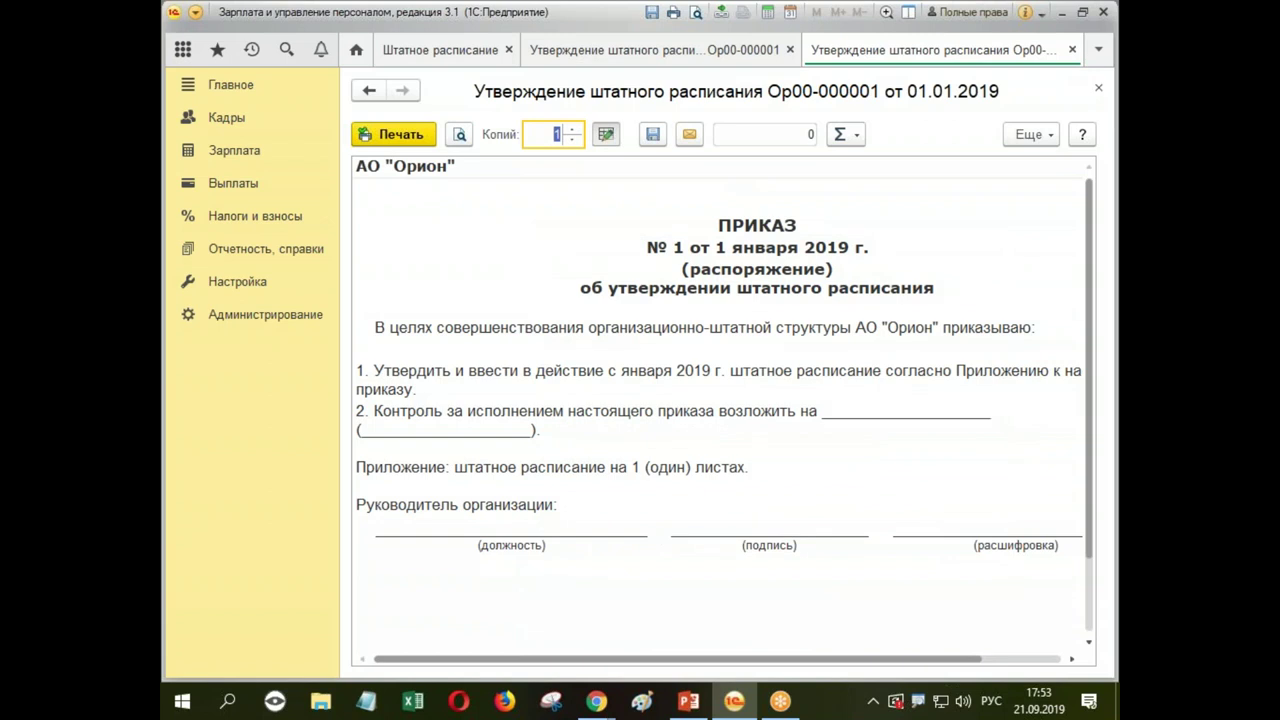
pyautogui.click(1099, 95)
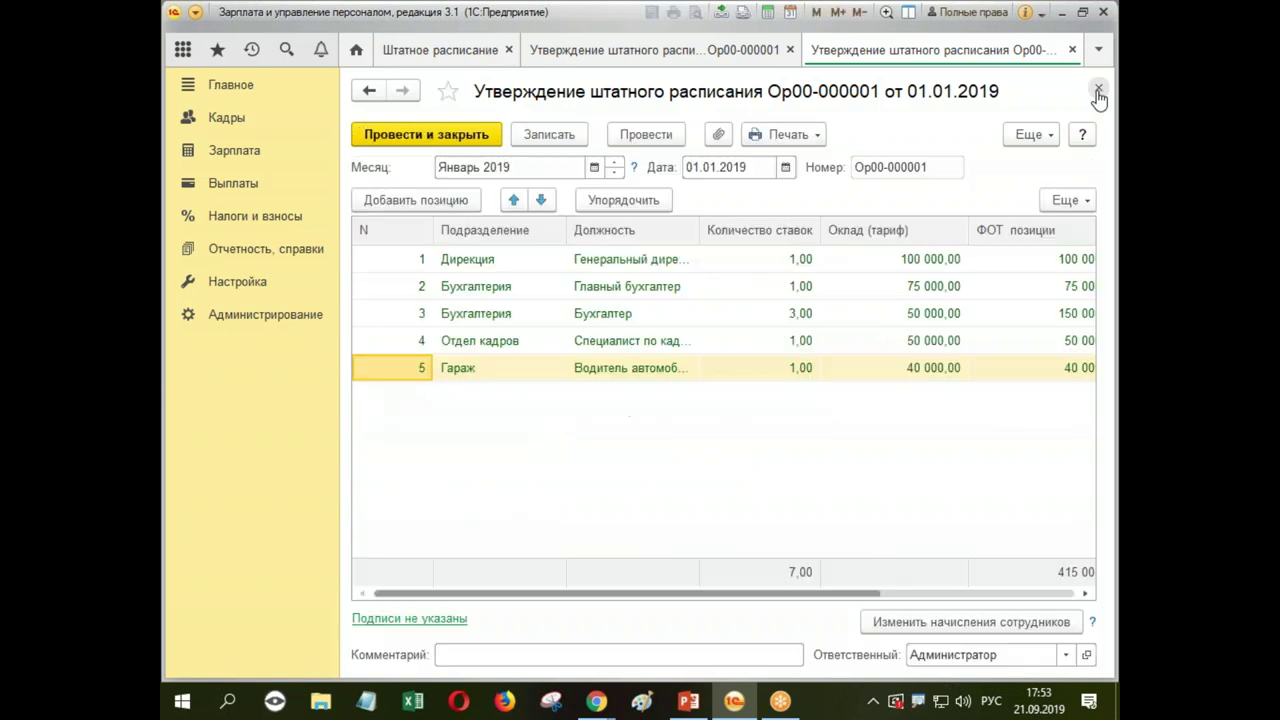
# Step: View the printed form "Штатное расписание (Т-3)" of the approval, close it and finish by posting and closing the document
pyautogui.click(818, 138)
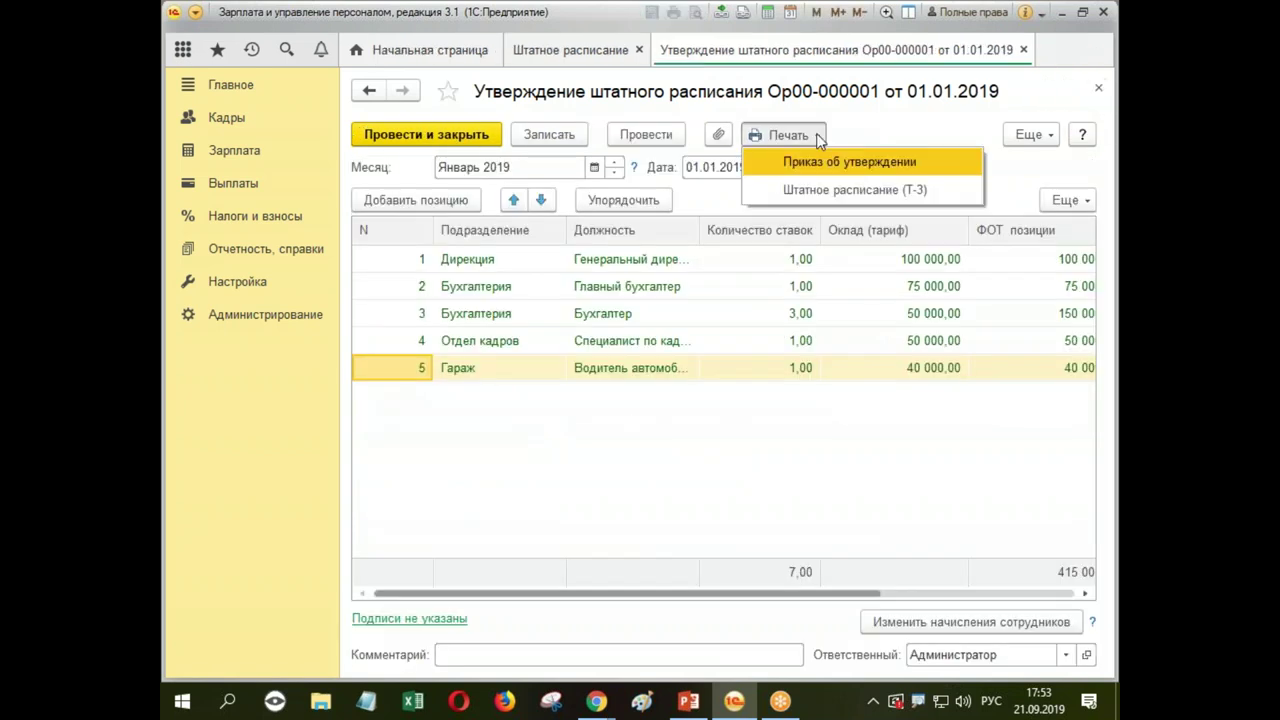
pyautogui.click(823, 190)
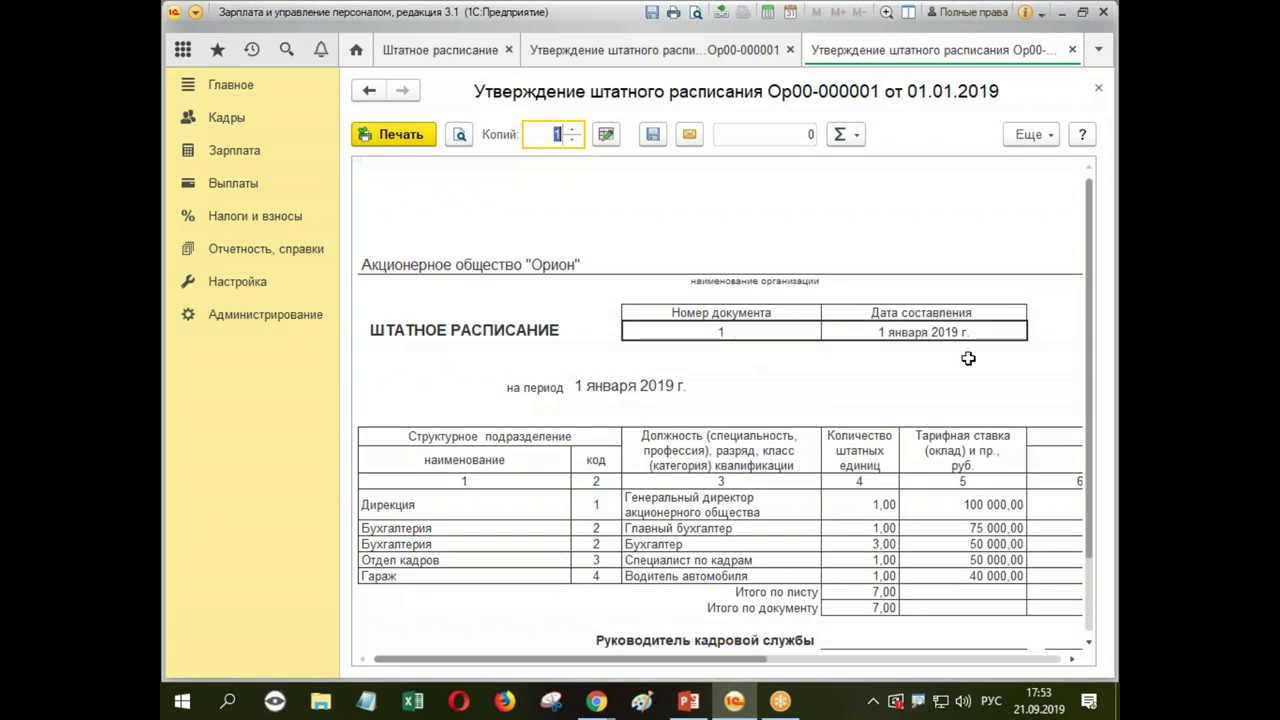
pyautogui.scroll(-3, 968, 358)
pyautogui.scroll(3, 786, 374)
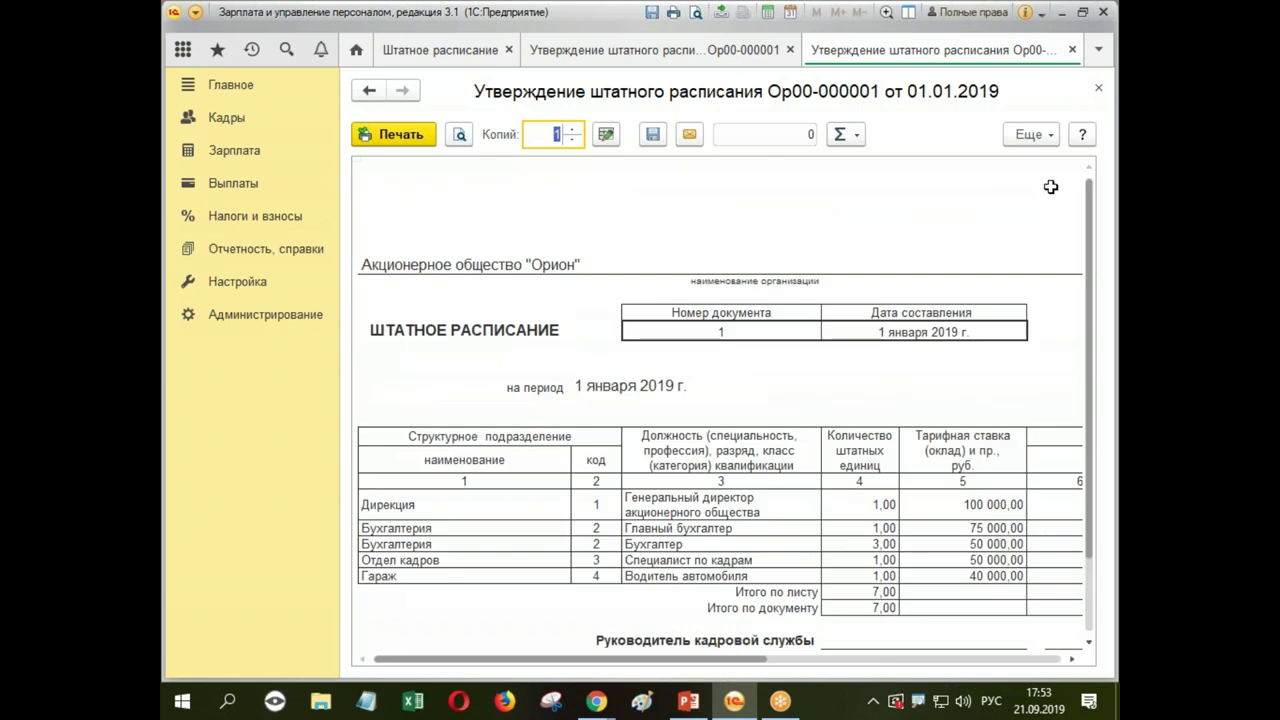
pyautogui.click(1100, 89)
pyautogui.click(425, 138)
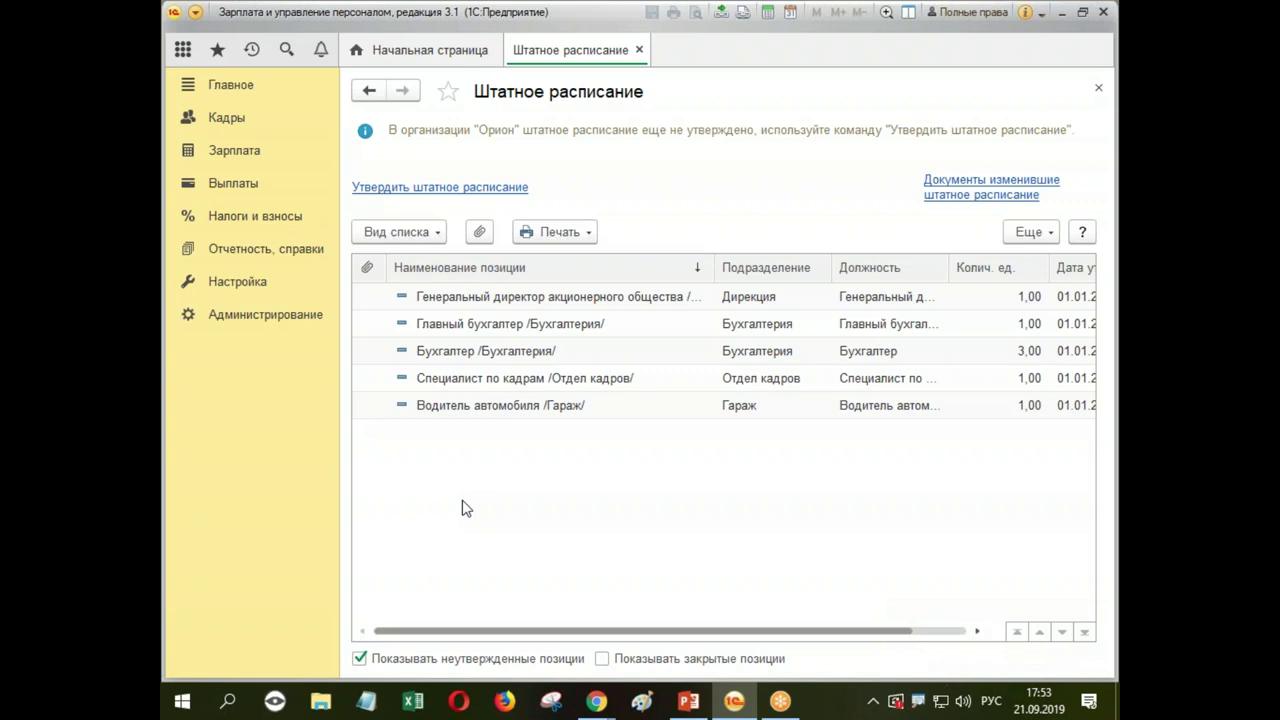
# Step: Close the Штатное расписание list and reopen it from the Кадры section to refresh it
pyautogui.click(1098, 92)
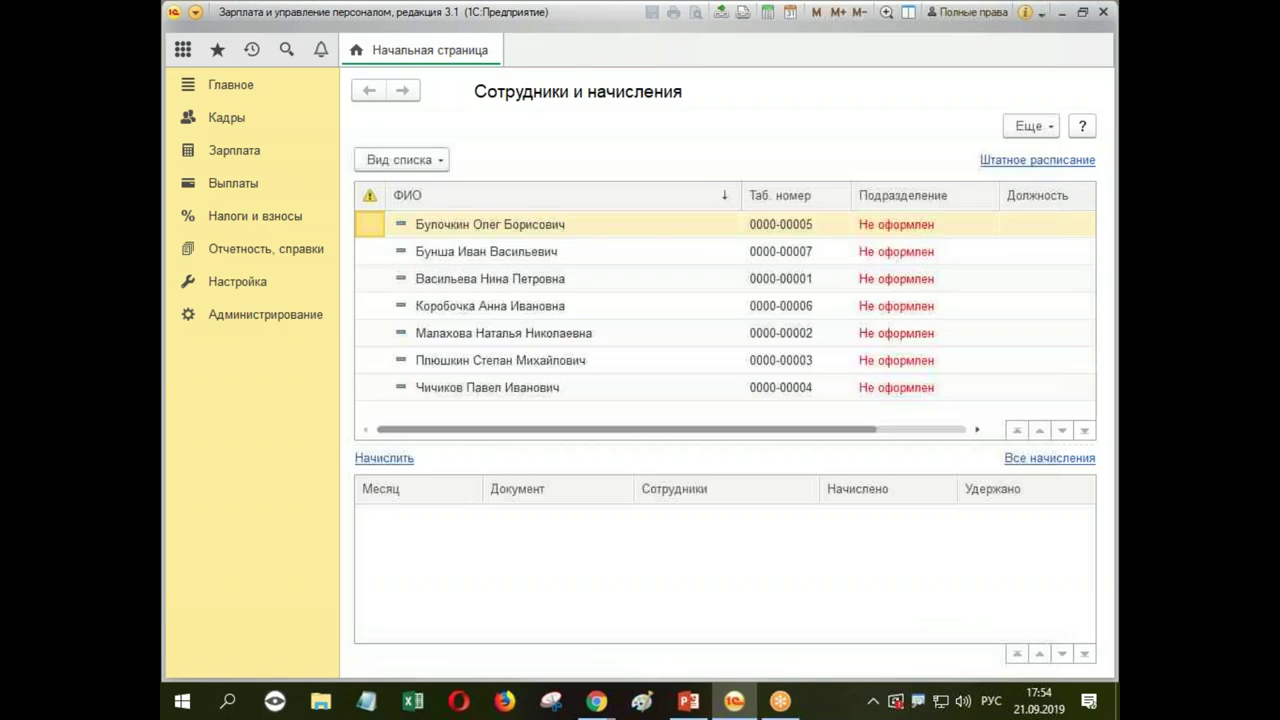
pyautogui.click(226, 121)
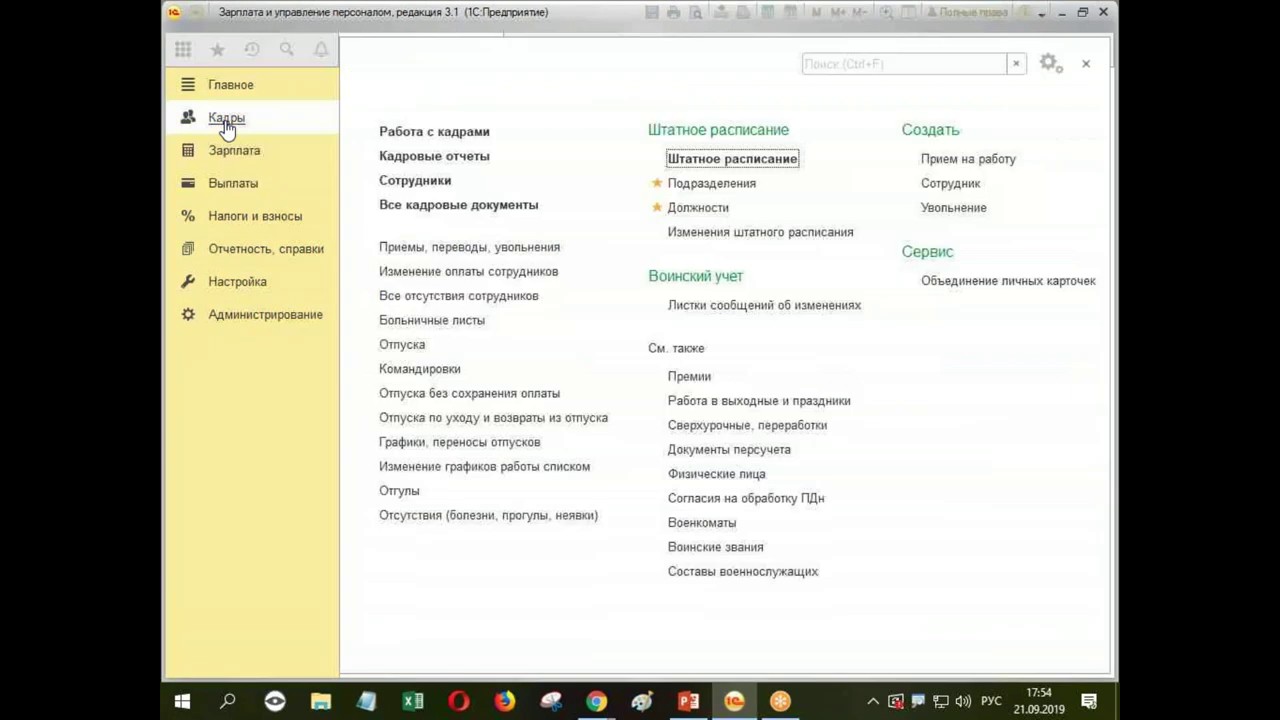
pyautogui.click(755, 160)
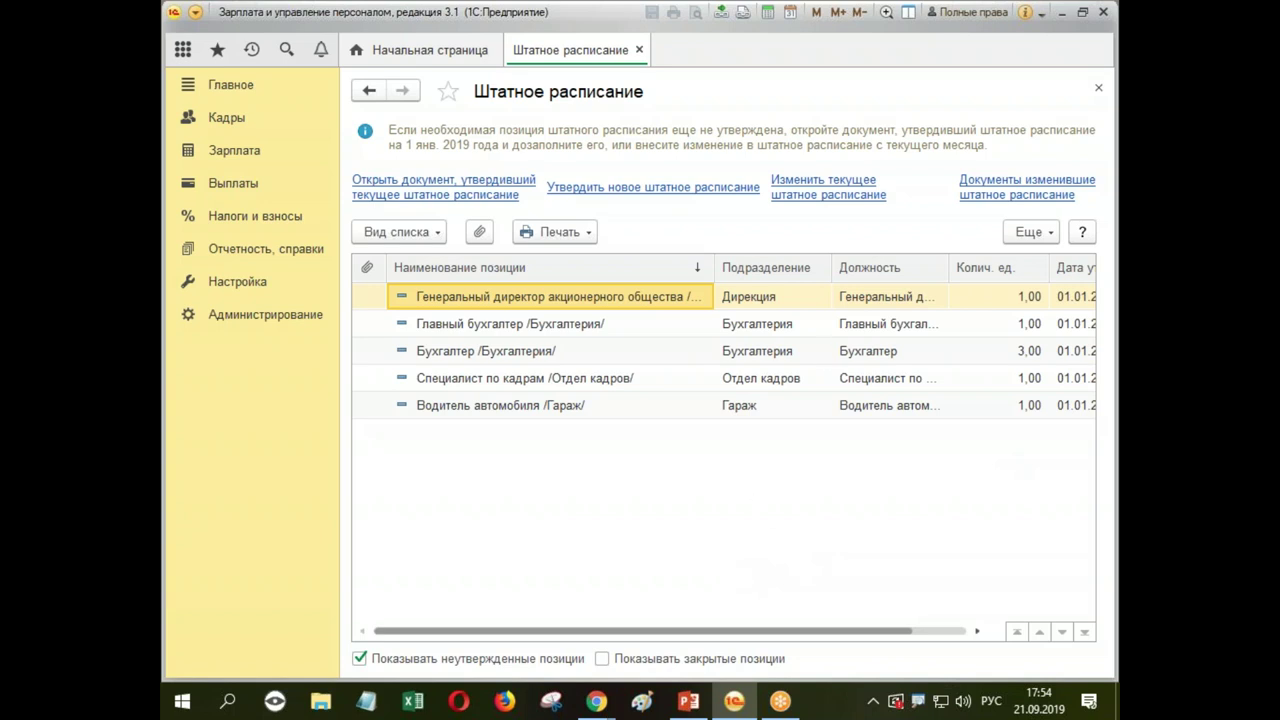
pyautogui.click(1097, 92)
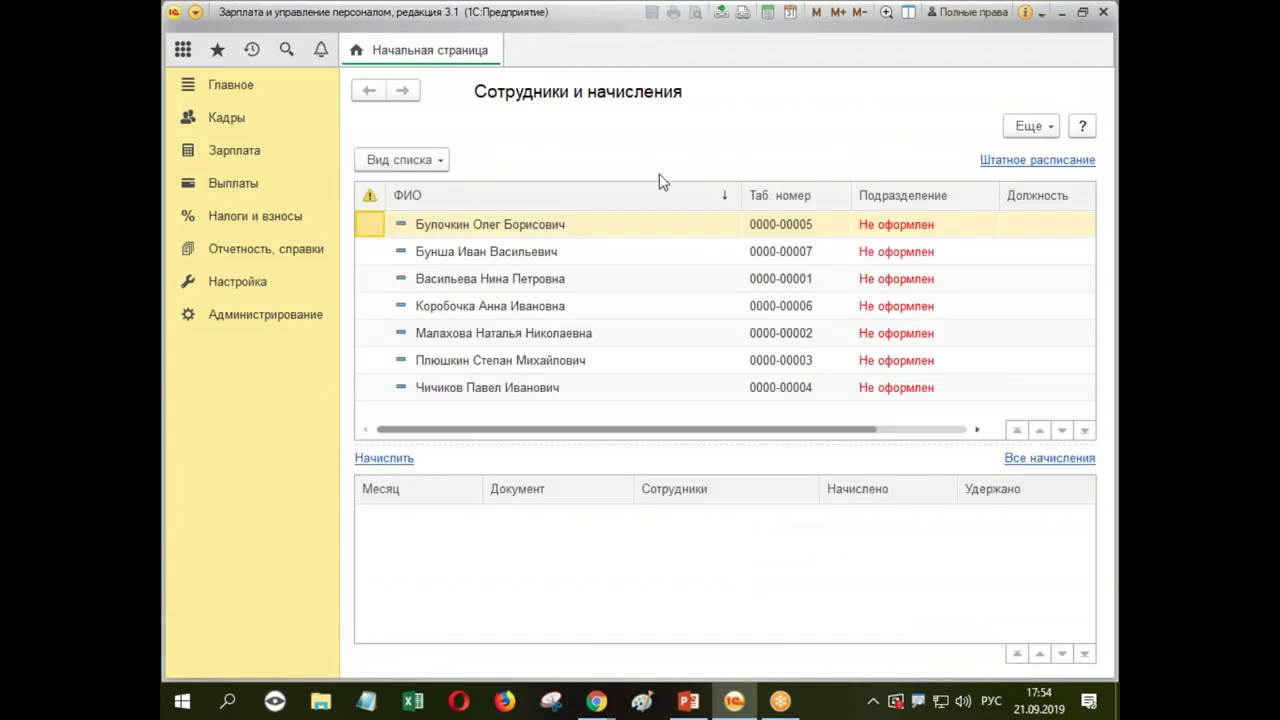
pyautogui.click(225, 119)
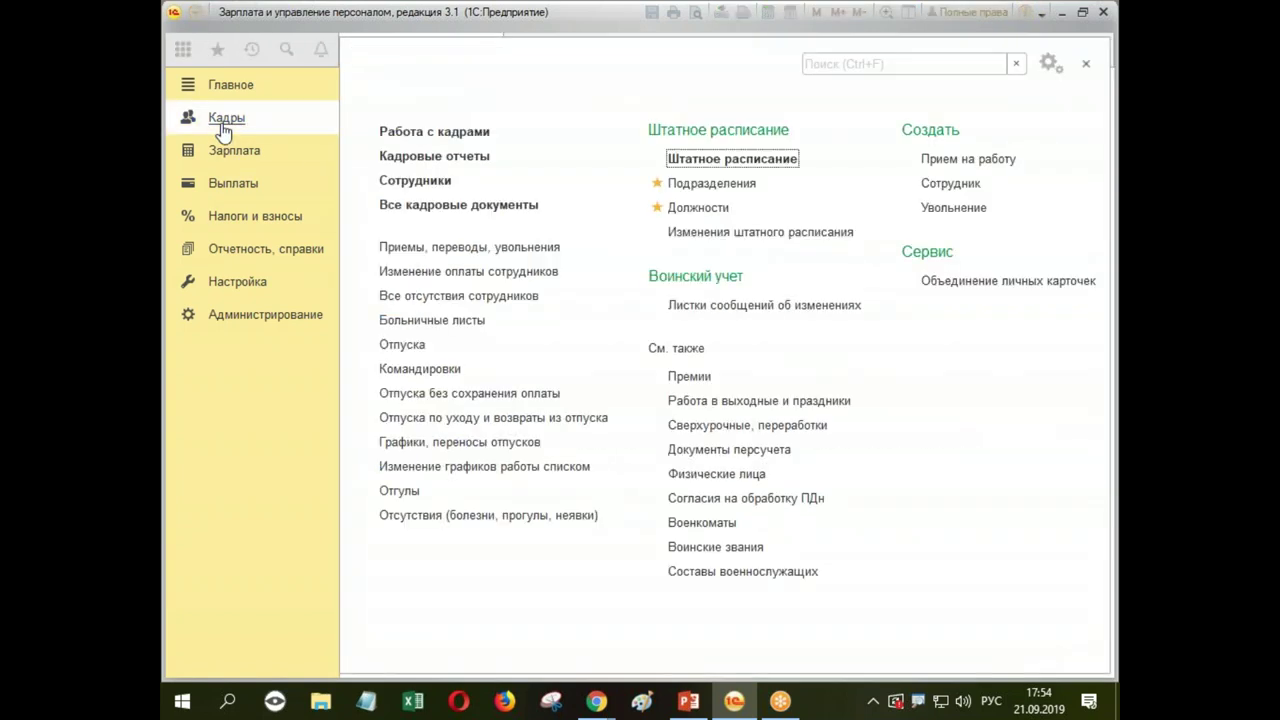
pyautogui.click(733, 160)
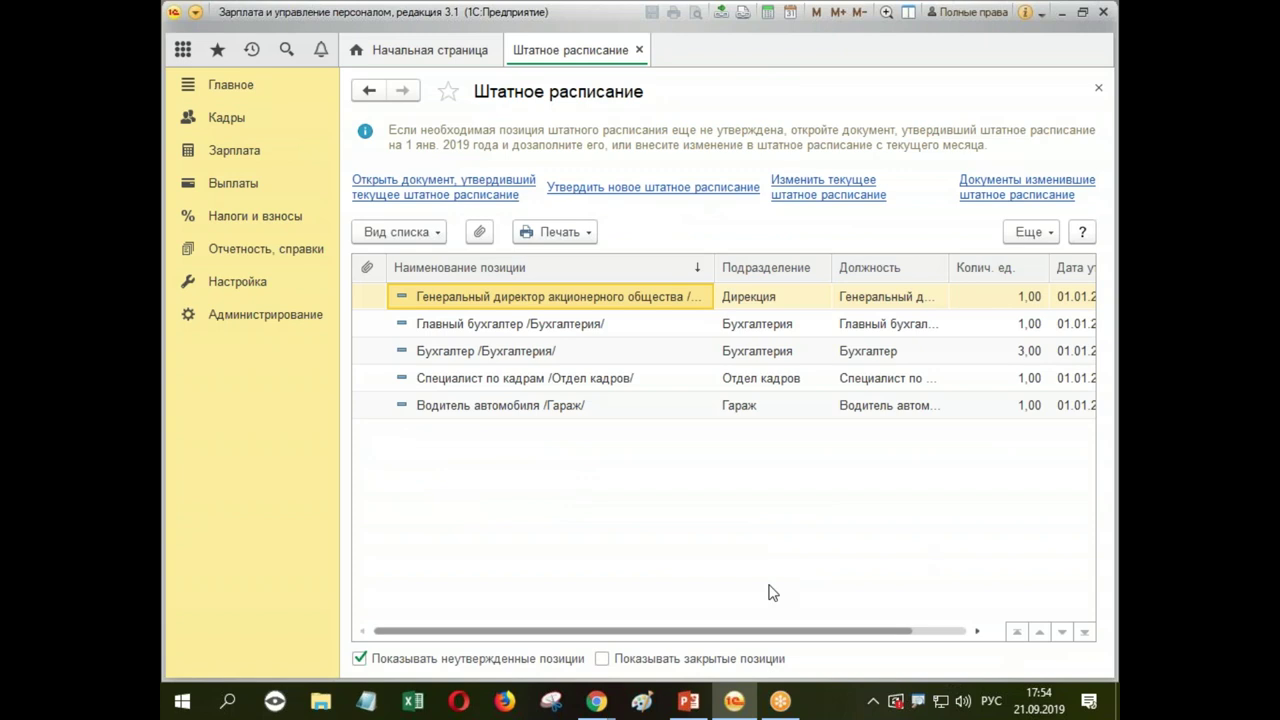
# Step: Create a change to the current staffing table with both the change date and the document date set to 01.02.2019
pyautogui.click(820, 188)
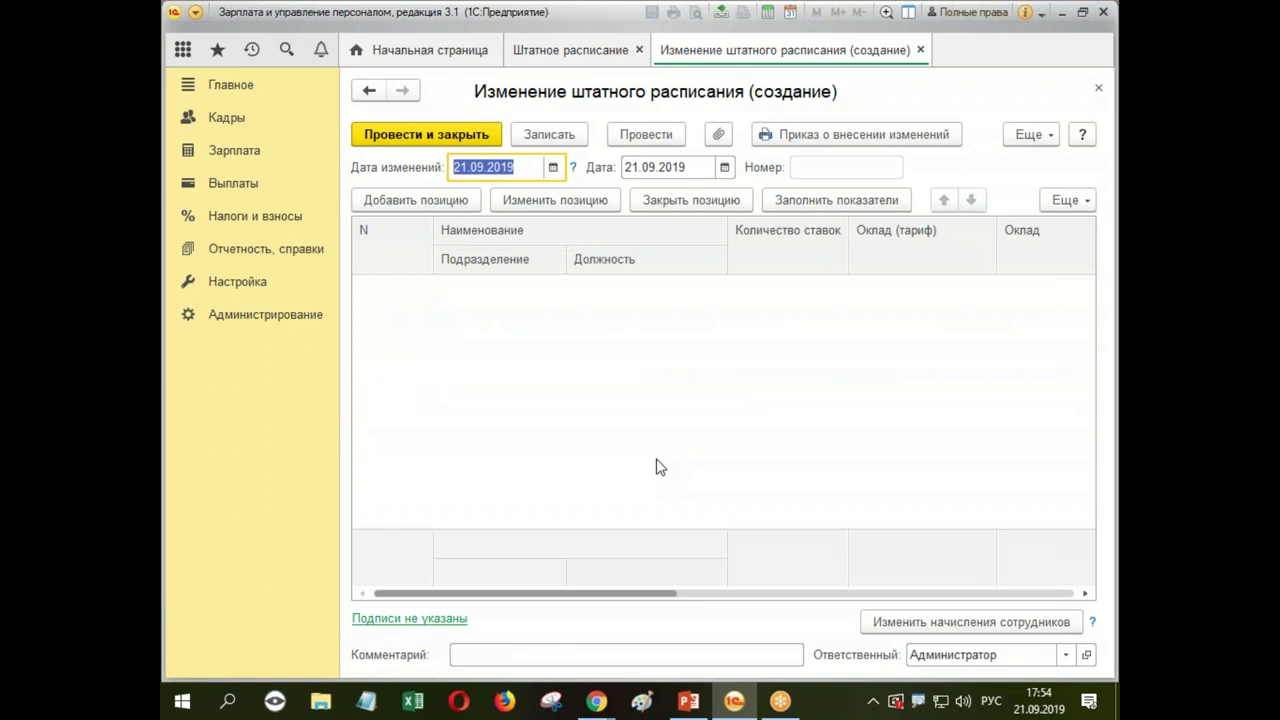
pyautogui.write('0102')
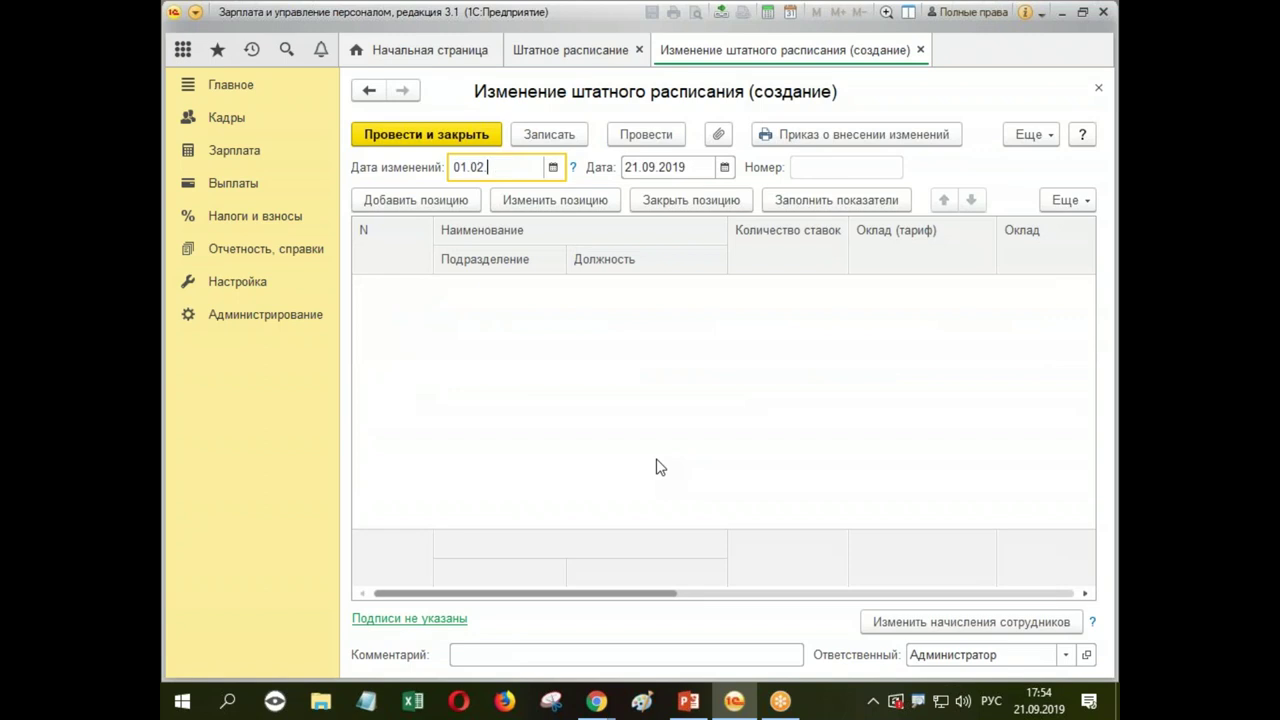
pyautogui.press('Tab')
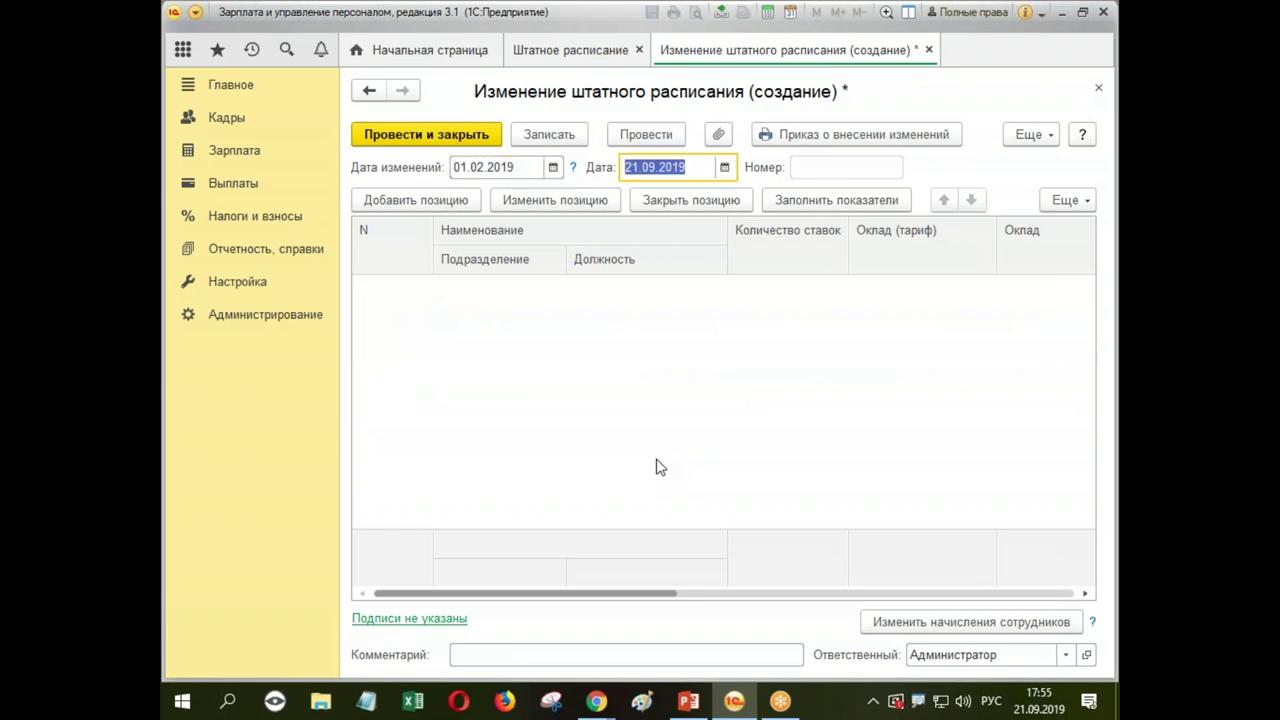
pyautogui.write('0102')
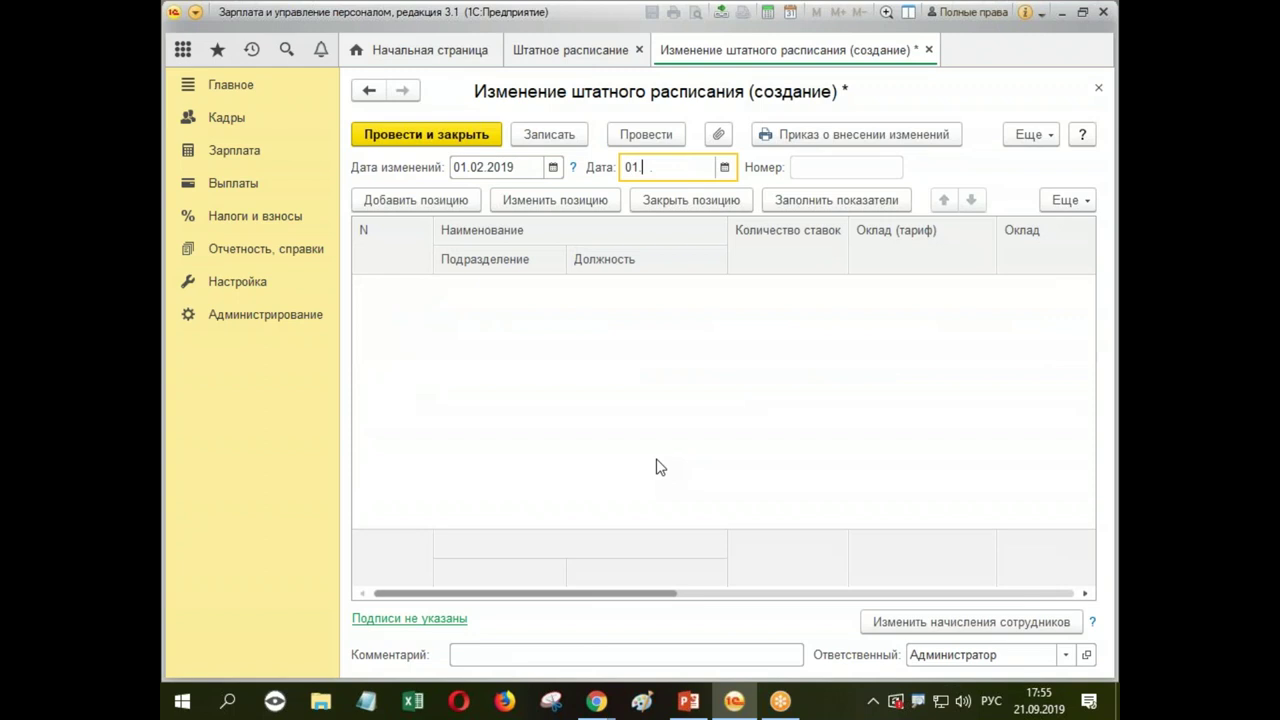
pyautogui.press('Tab')
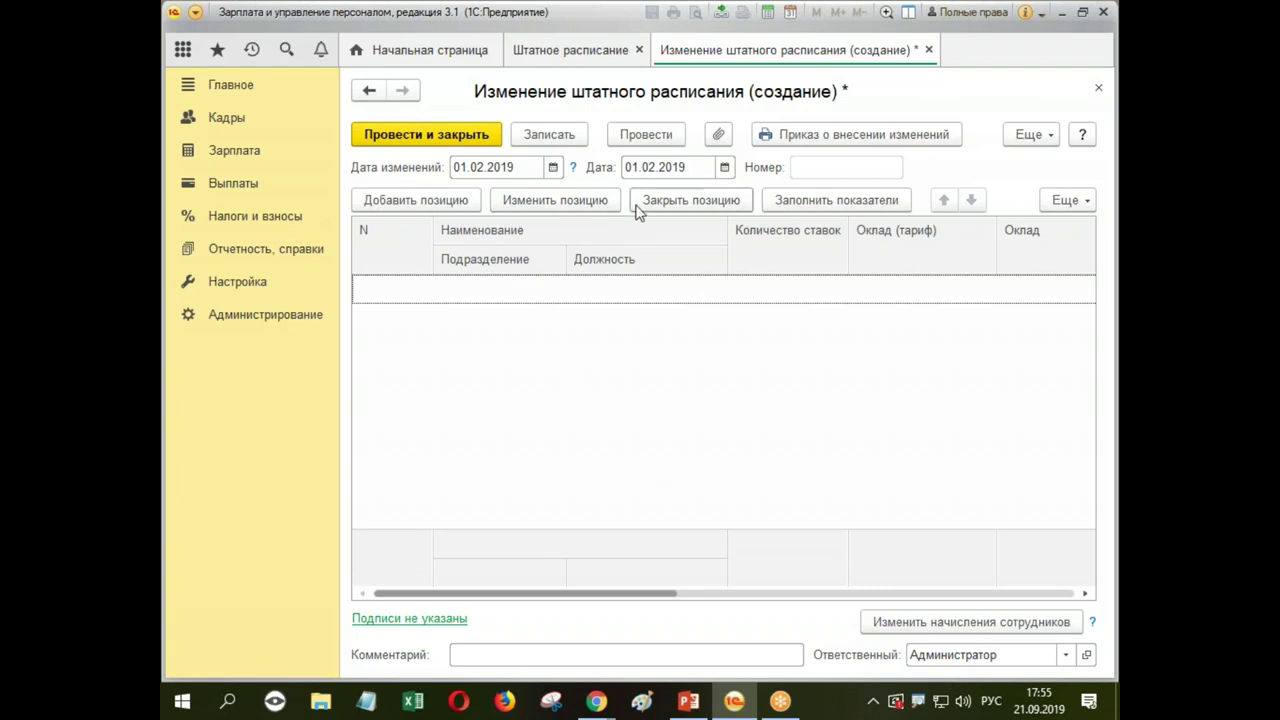
# Step: Pick the Специалист по кадрам position of Отдел кадров as the position to change and return to the document
pyautogui.click(556, 204)
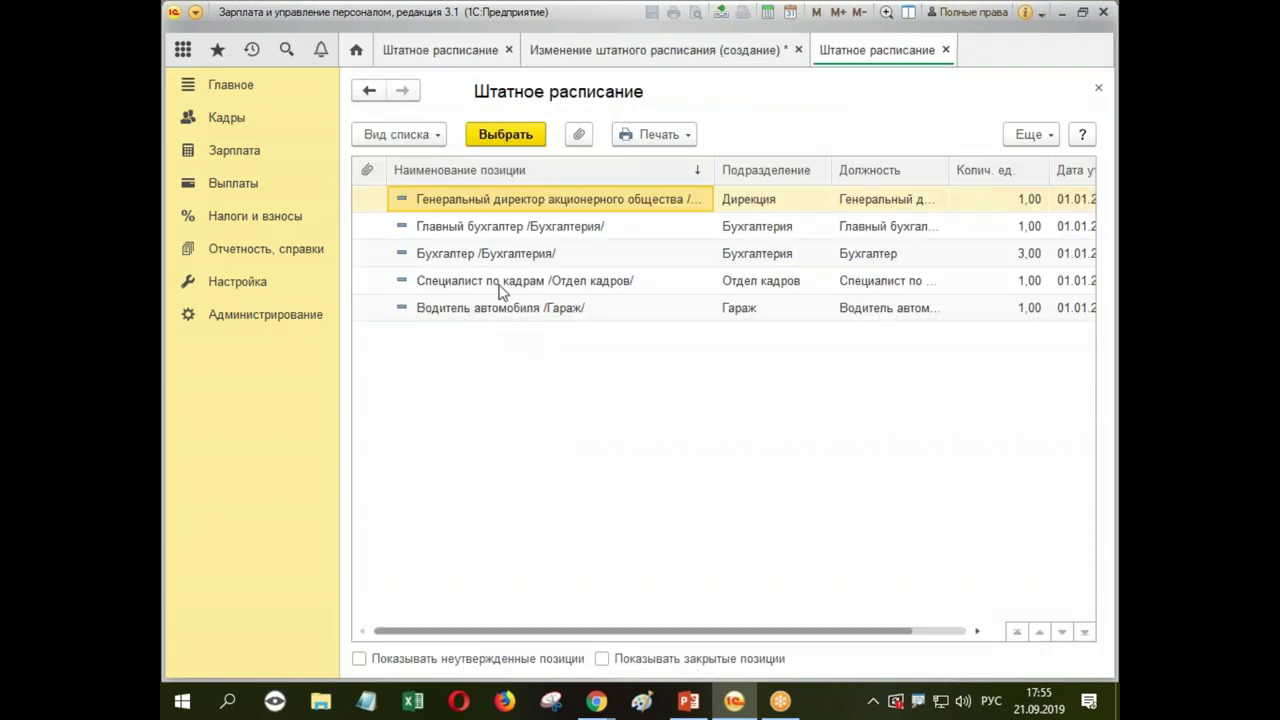
pyautogui.click(502, 284)
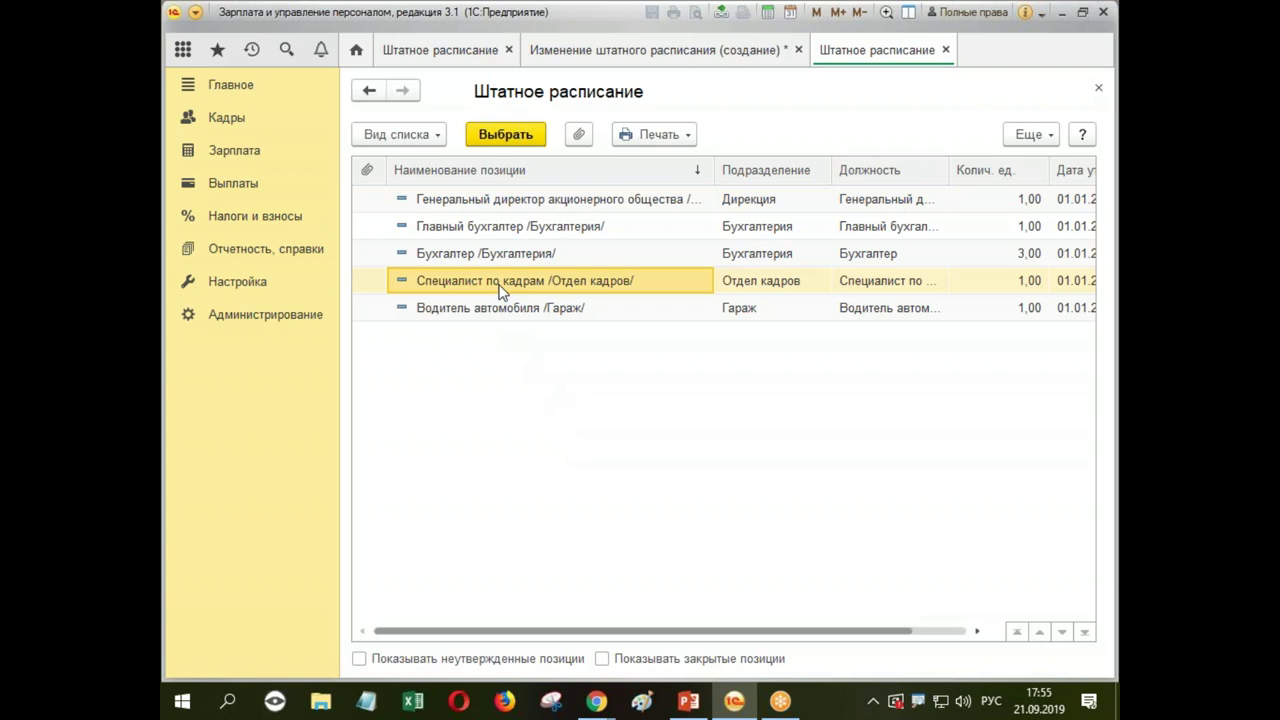
pyautogui.doubleClick(500, 284)
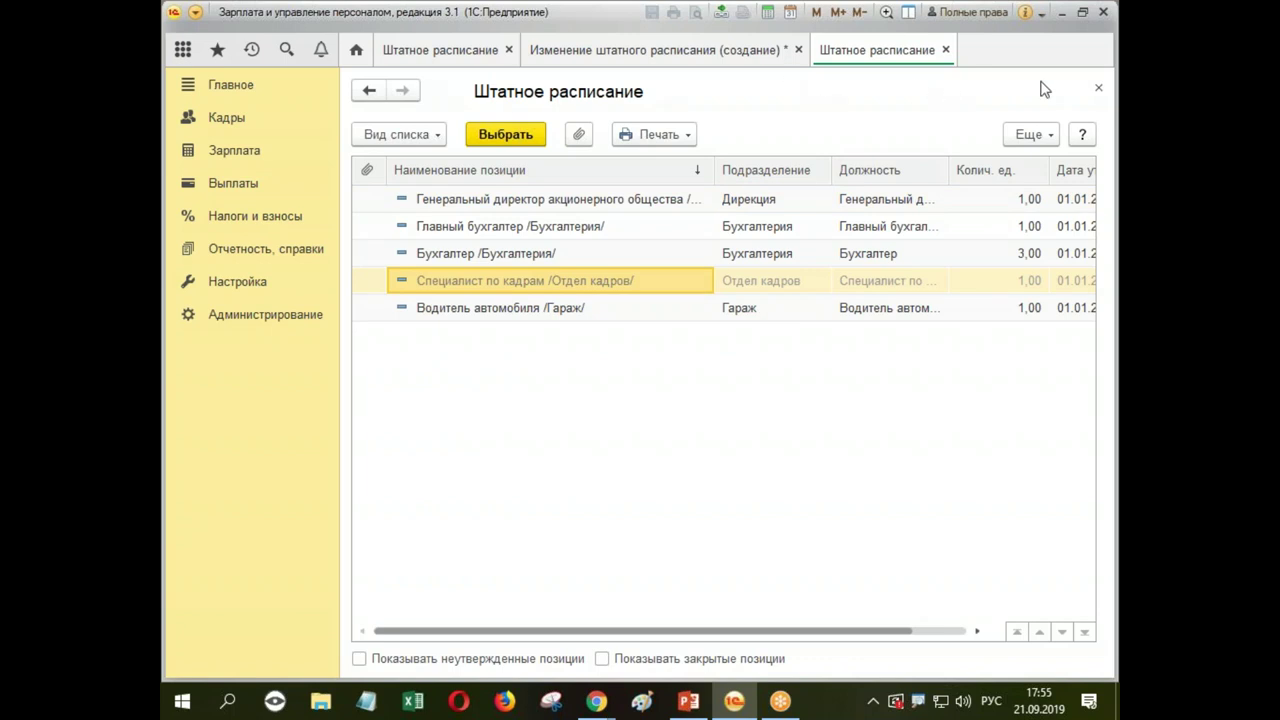
pyautogui.click(1097, 91)
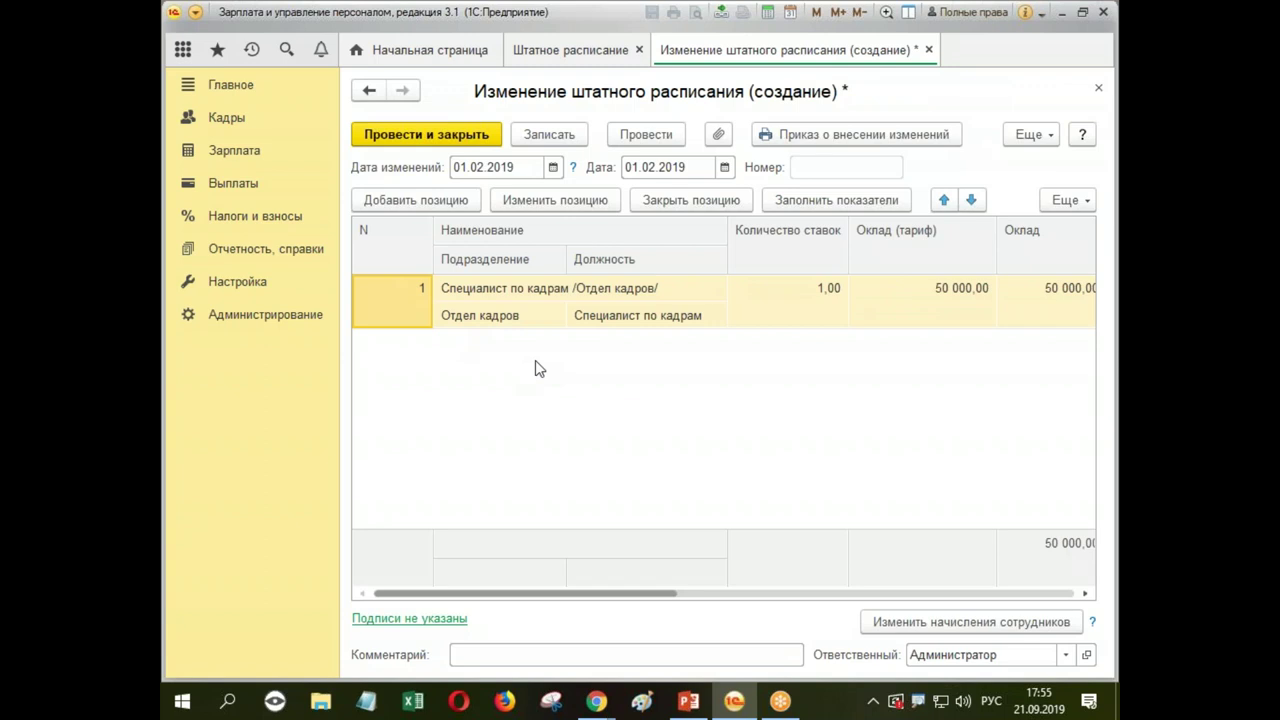
# Step: Set the Специалист по кадрам position to 3 units with an Оклад of 55 000 and save it
pyautogui.doubleClick(389, 310)
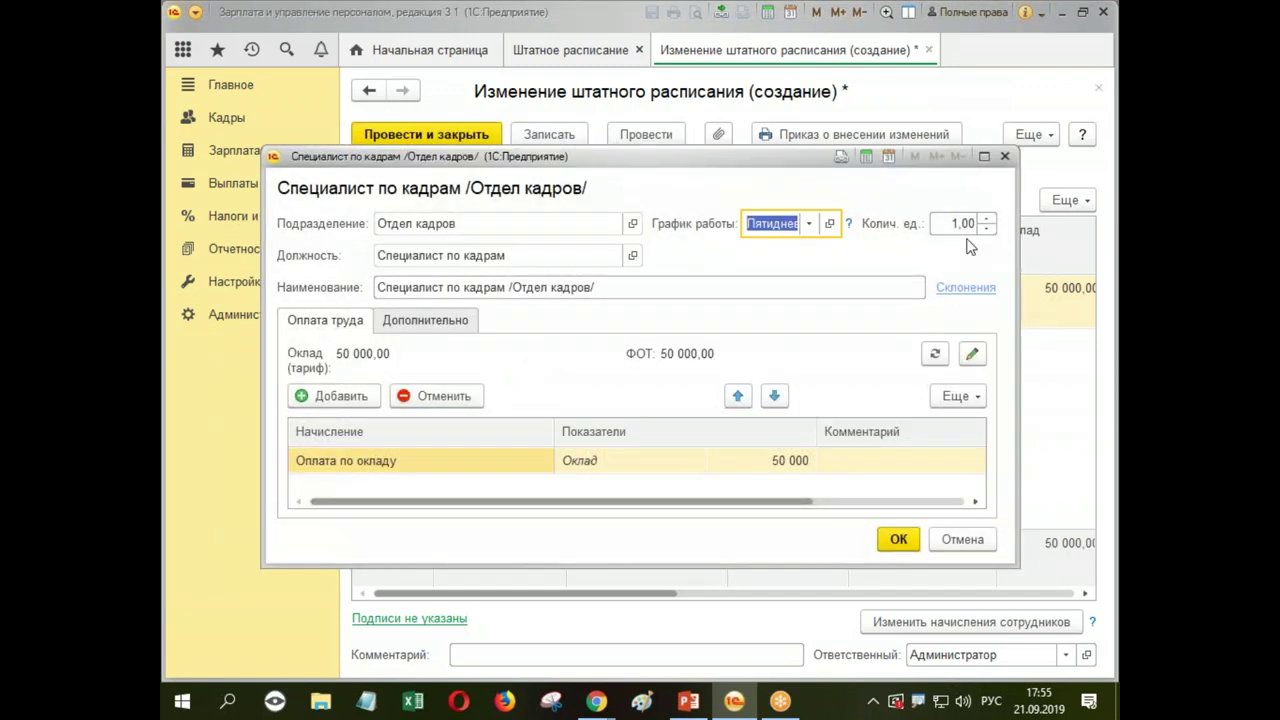
pyautogui.click(987, 219)
pyautogui.click(987, 219)
pyautogui.doubleClick(987, 219)
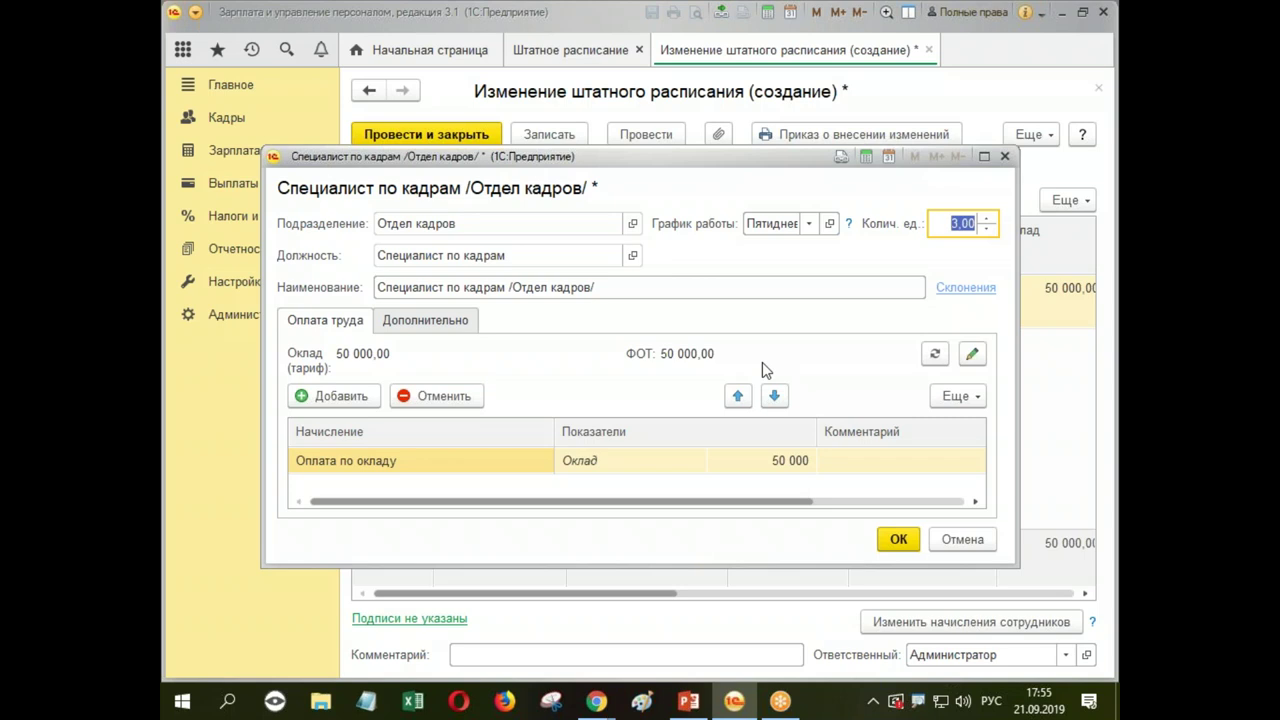
pyautogui.doubleClick(779, 470)
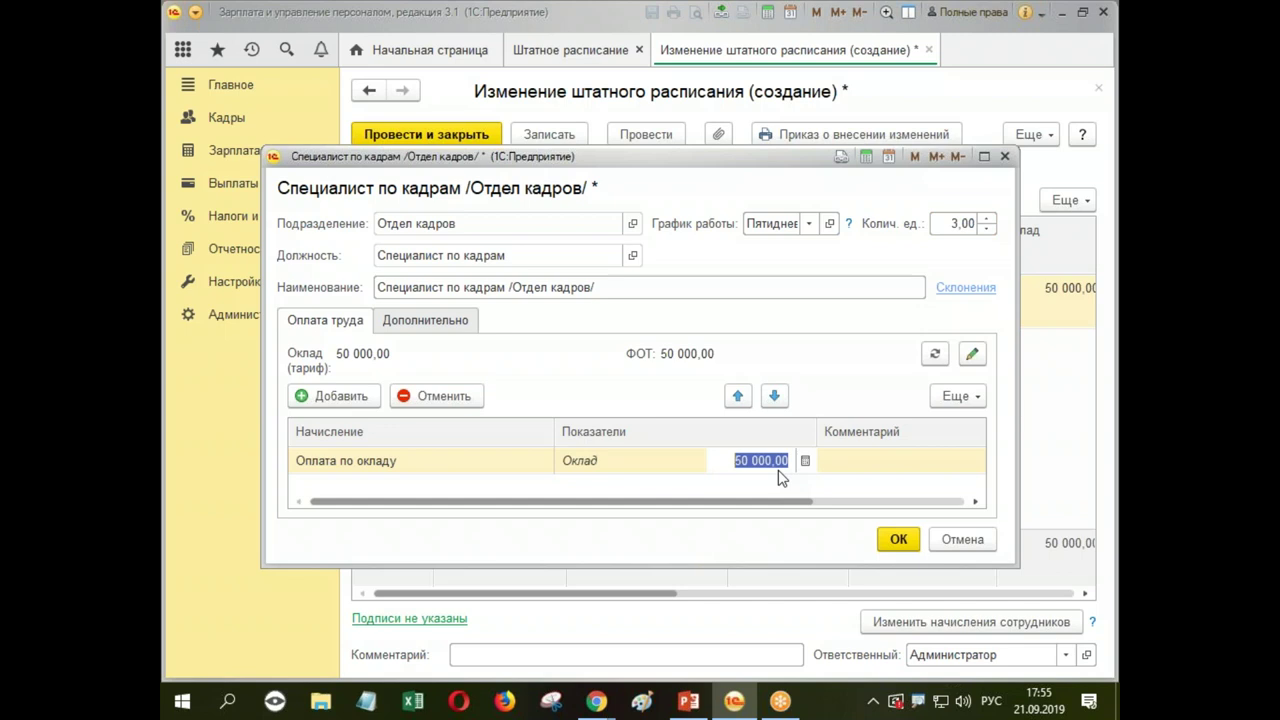
pyautogui.write('55000')
pyautogui.press('Return')
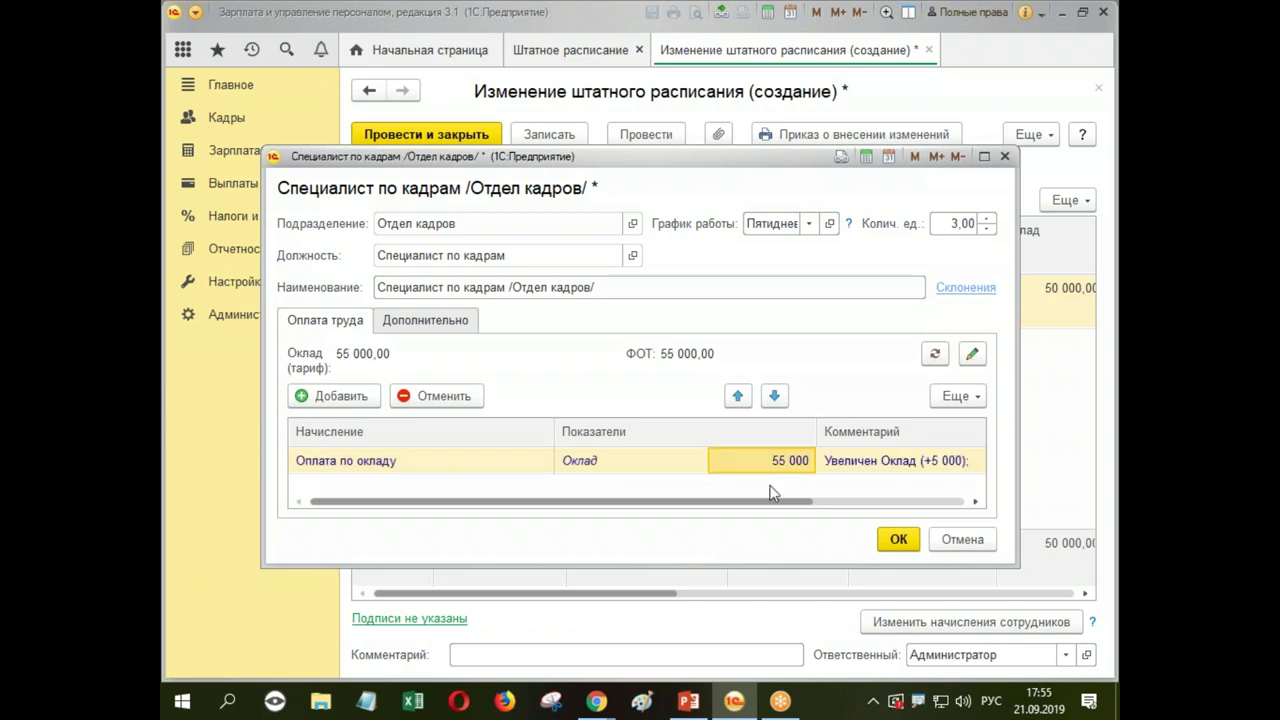
pyautogui.moveTo(751, 503); pyautogui.dragTo(700, 503)
pyautogui.click(898, 540)
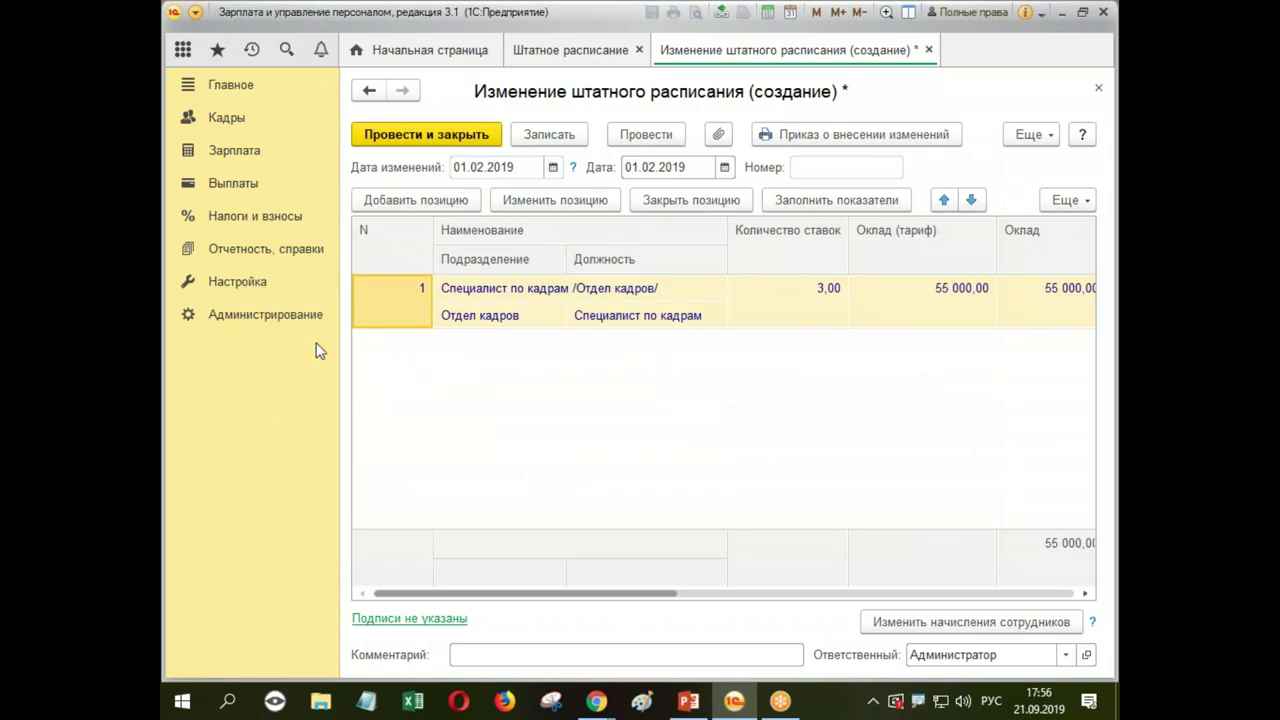
# Step: Review the changed position's remaining columns, post the document, view its printed "Приказ о внесении изменений" and close both
pyautogui.moveTo(636, 594); pyautogui.dragTo(1086, 591)
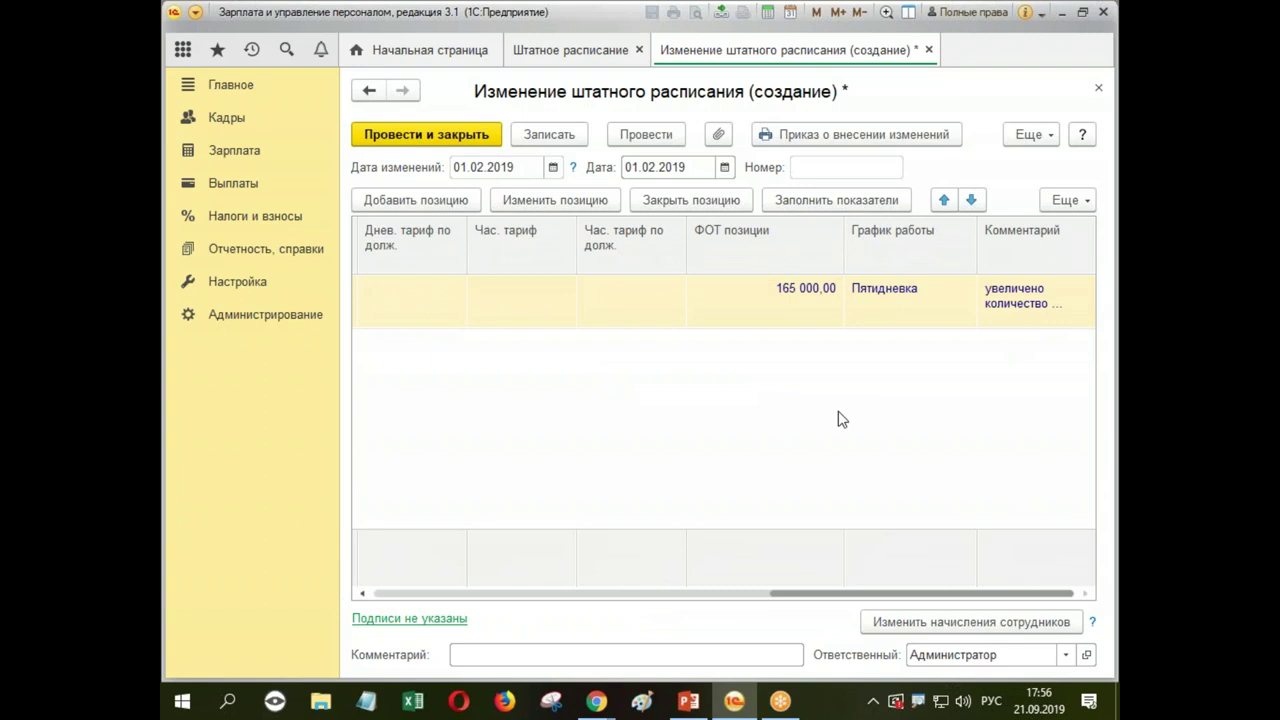
pyautogui.moveTo(857, 594); pyautogui.dragTo(470, 596)
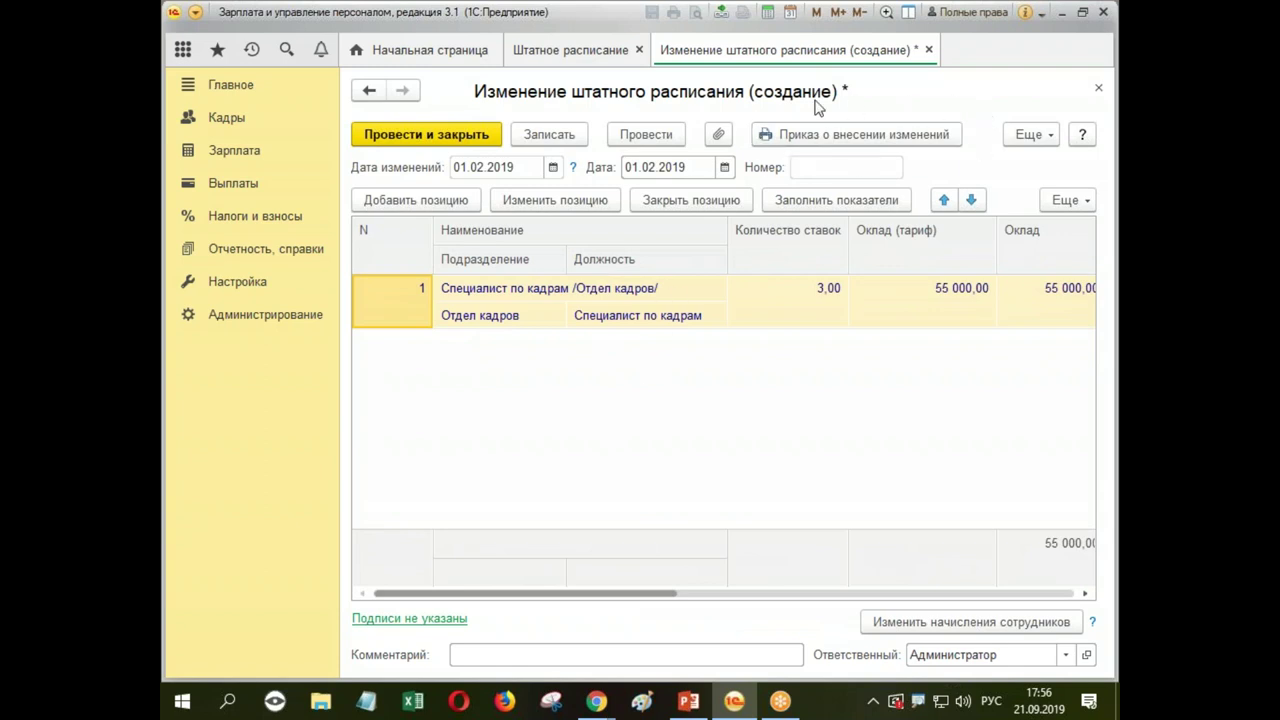
pyautogui.click(648, 143)
pyautogui.click(869, 135)
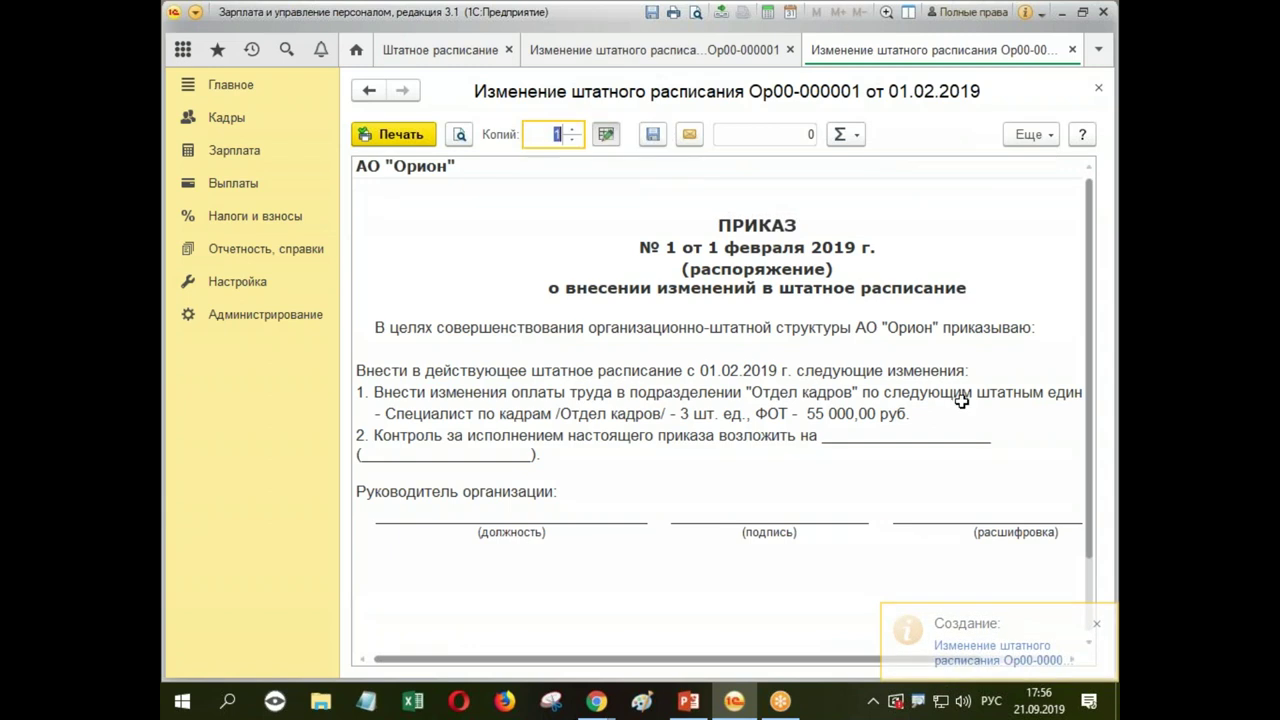
pyautogui.click(1099, 90)
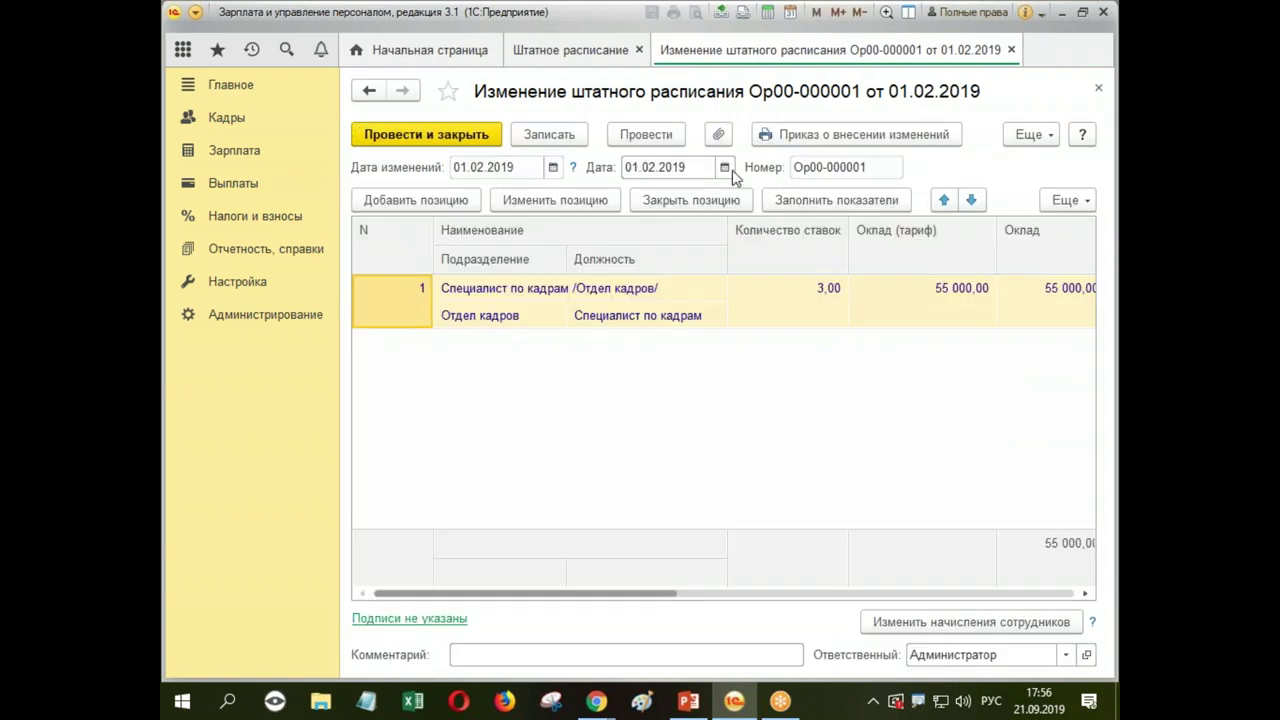
pyautogui.click(486, 142)
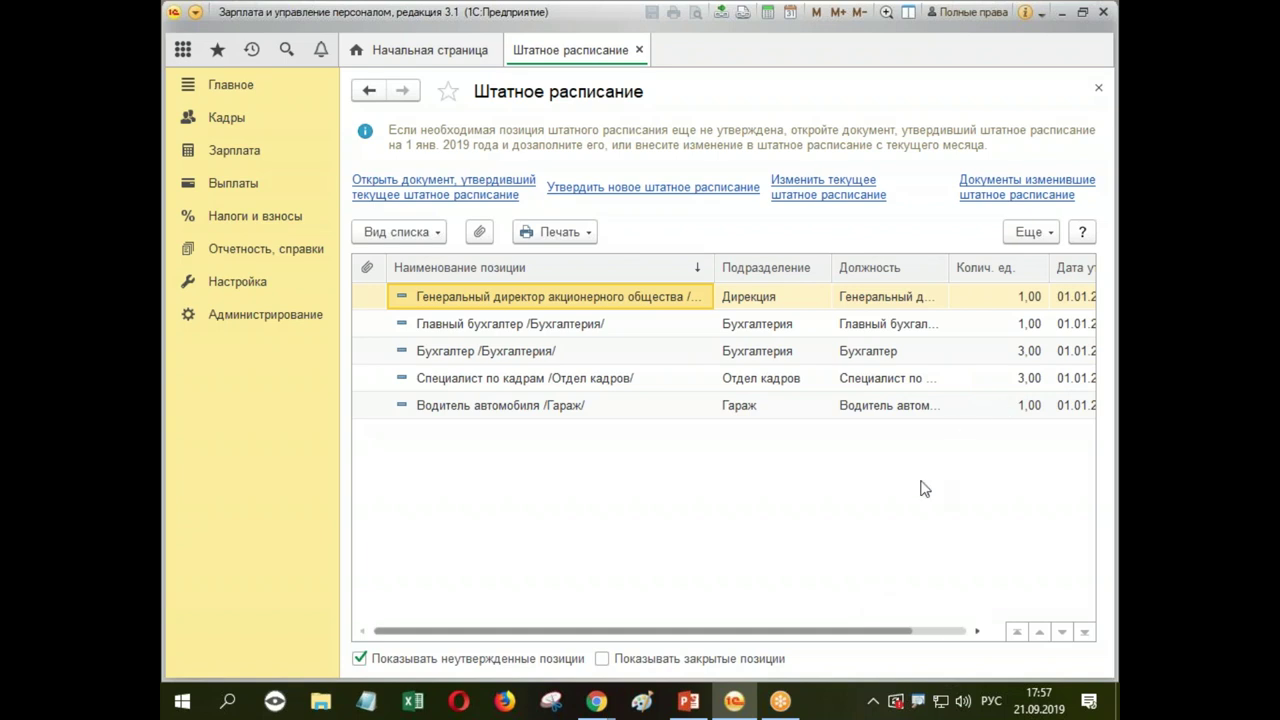
# Step: Set the working date in Персональные настройки to the other date 01.10.2019 and save the settings
pyautogui.click(233, 86)
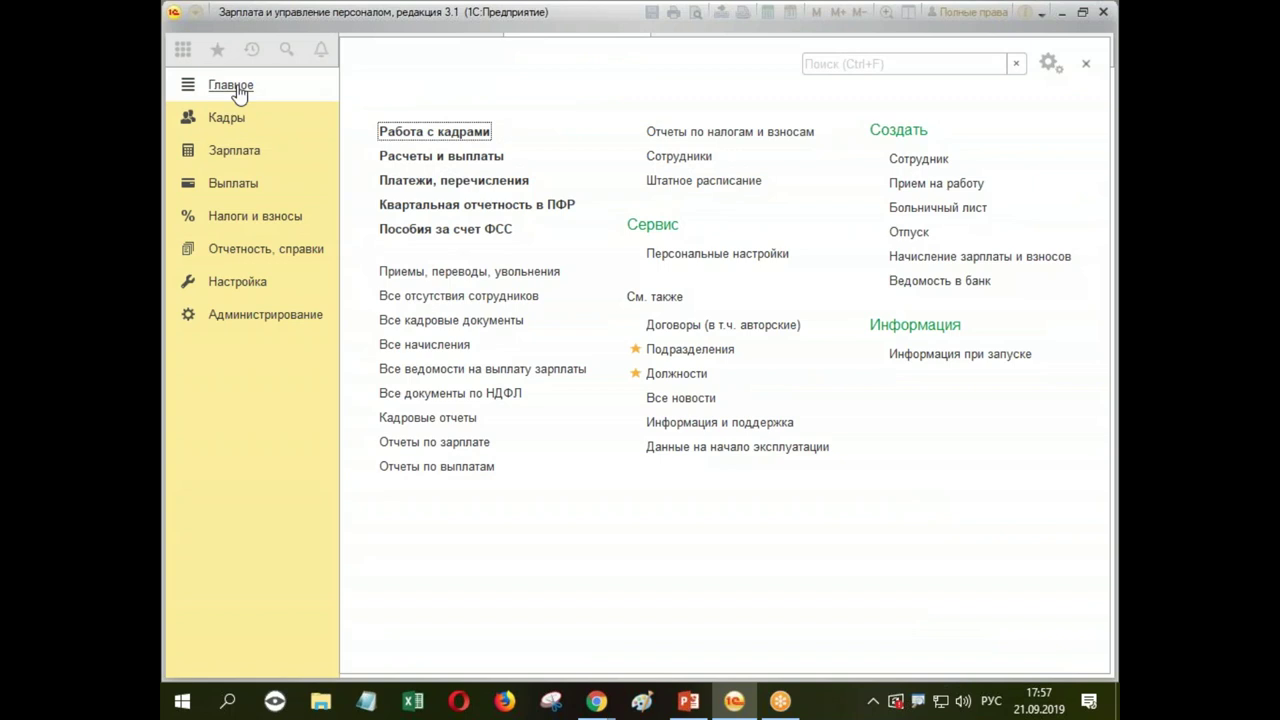
pyautogui.click(236, 290)
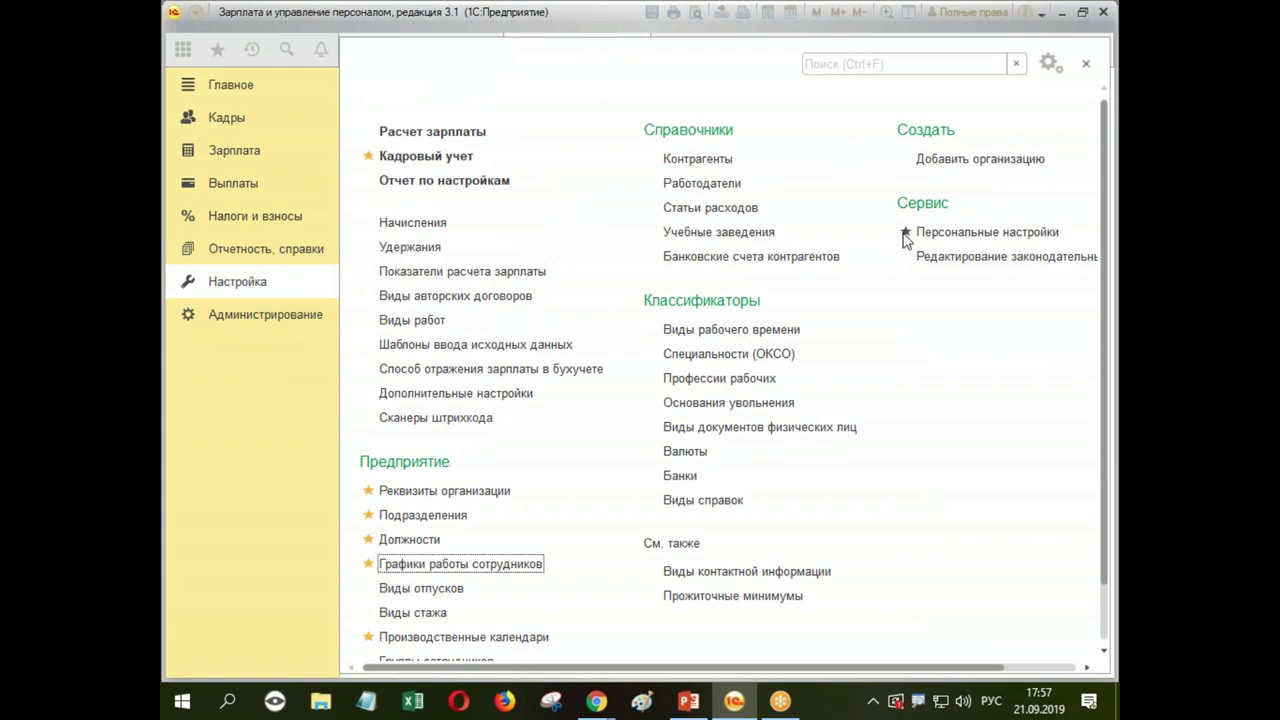
pyautogui.click(1008, 234)
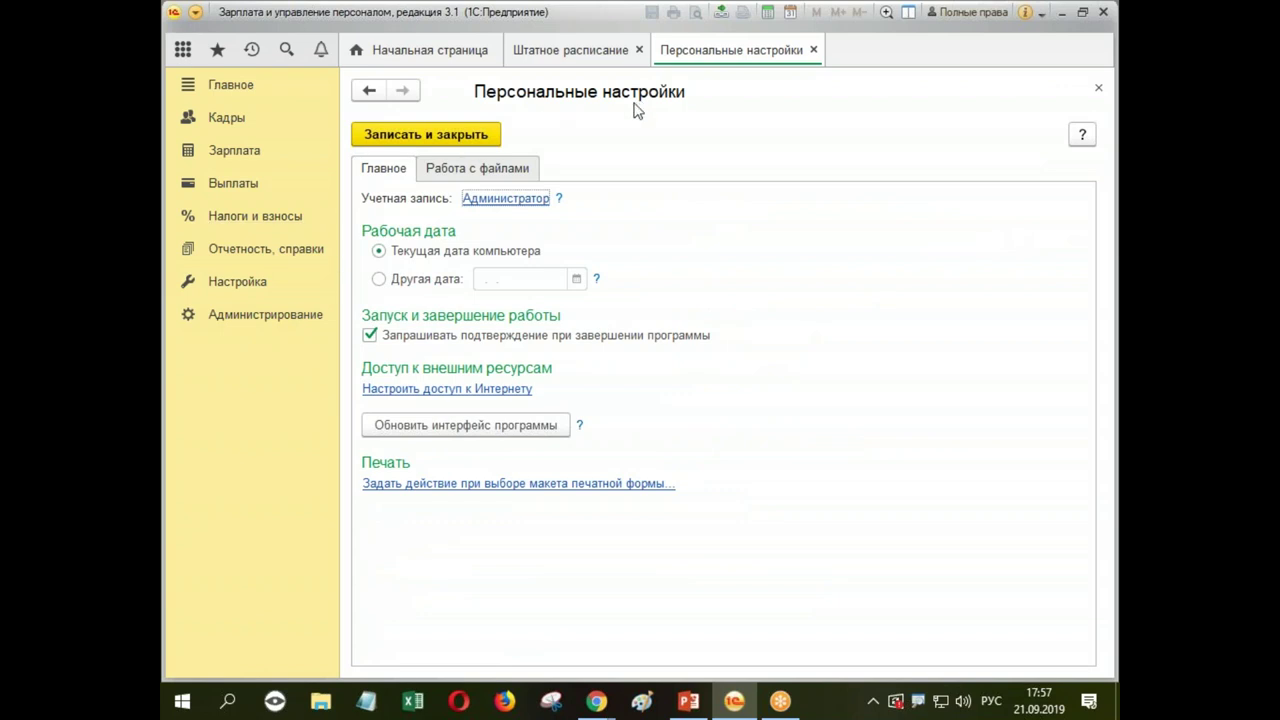
pyautogui.click(379, 280)
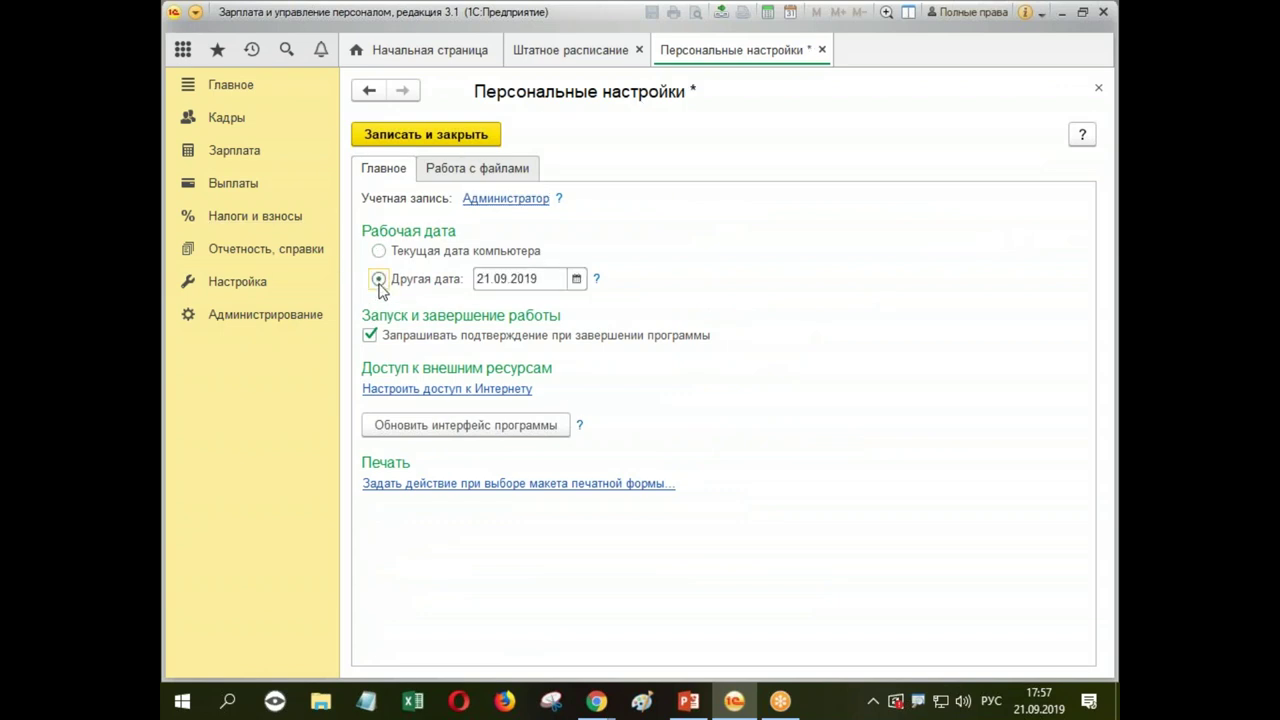
pyautogui.click(521, 278)
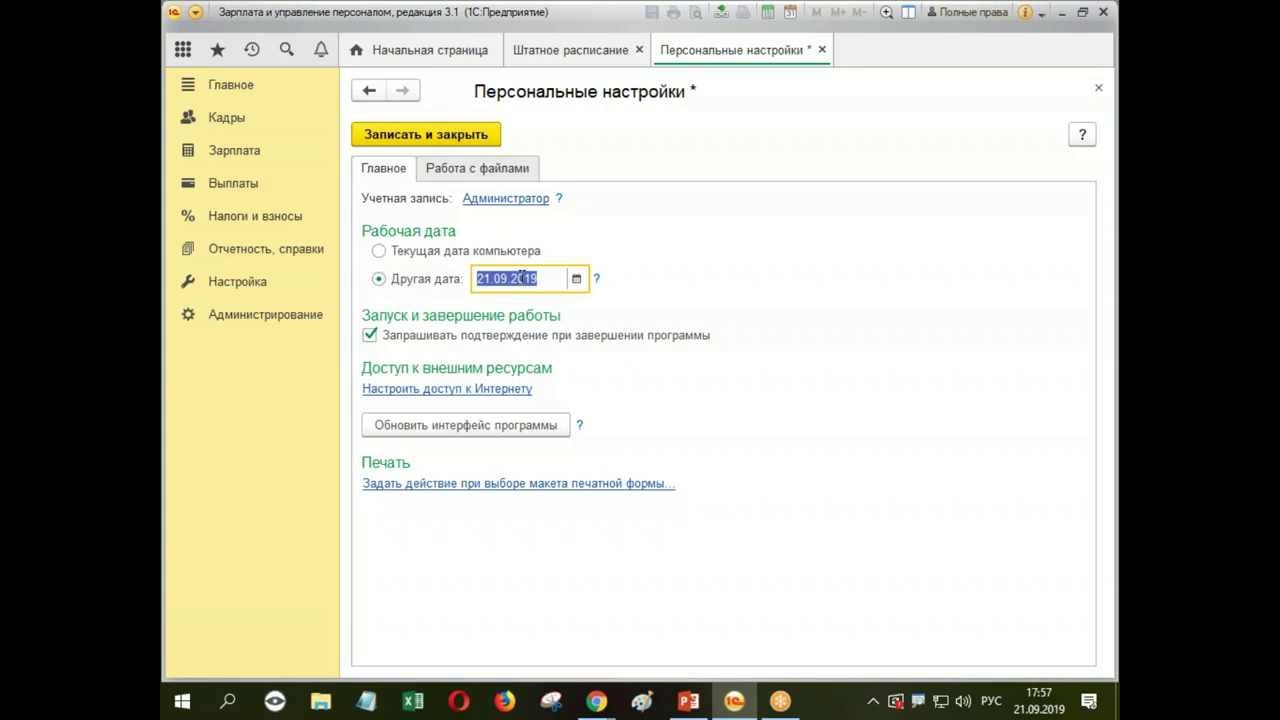
pyautogui.write('0')
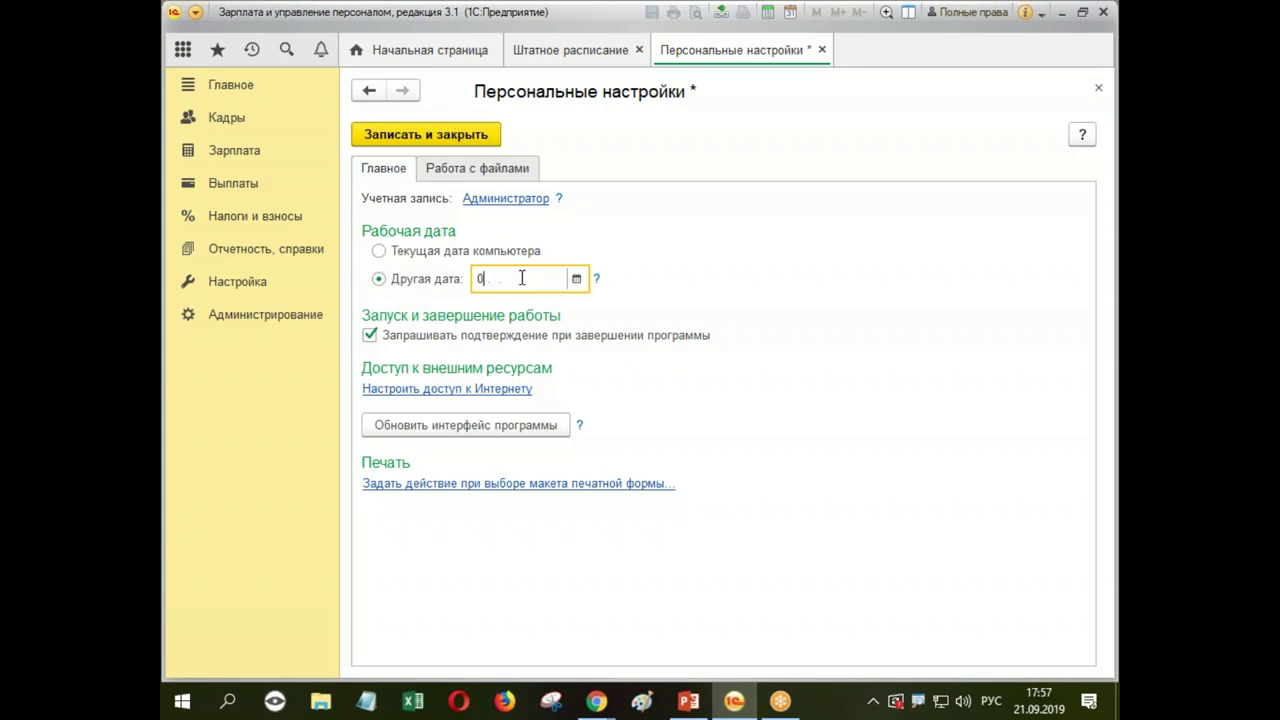
pyautogui.write('1.10.')
pyautogui.press('Tab')
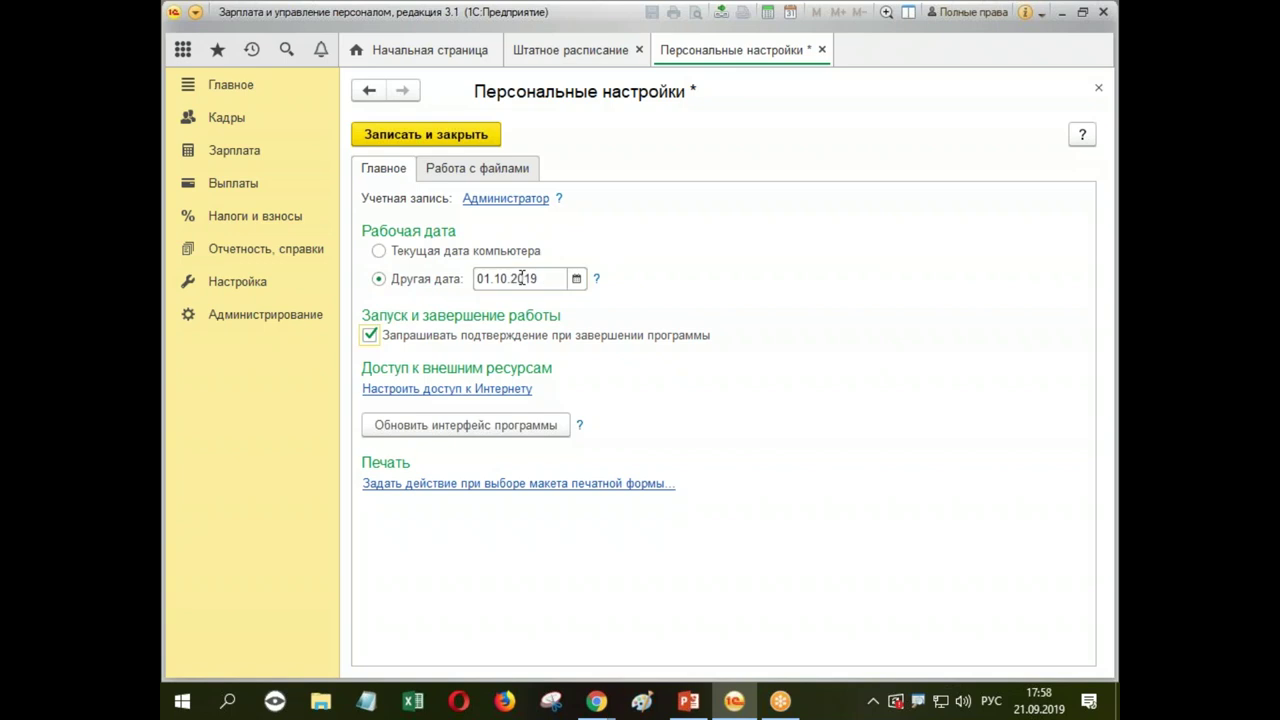
pyautogui.click(466, 139)
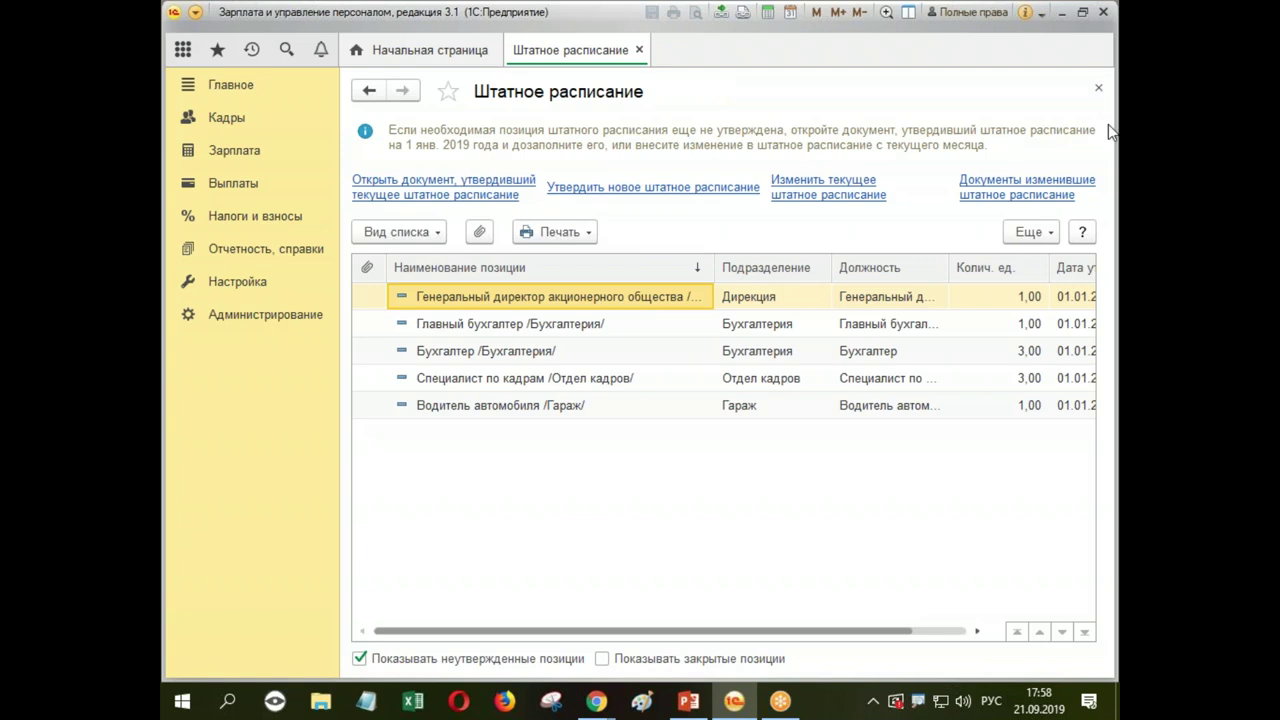
# Step: Create a new staffing table approval for Март 2019 with the document date 01.03.2019
pyautogui.click(650, 189)
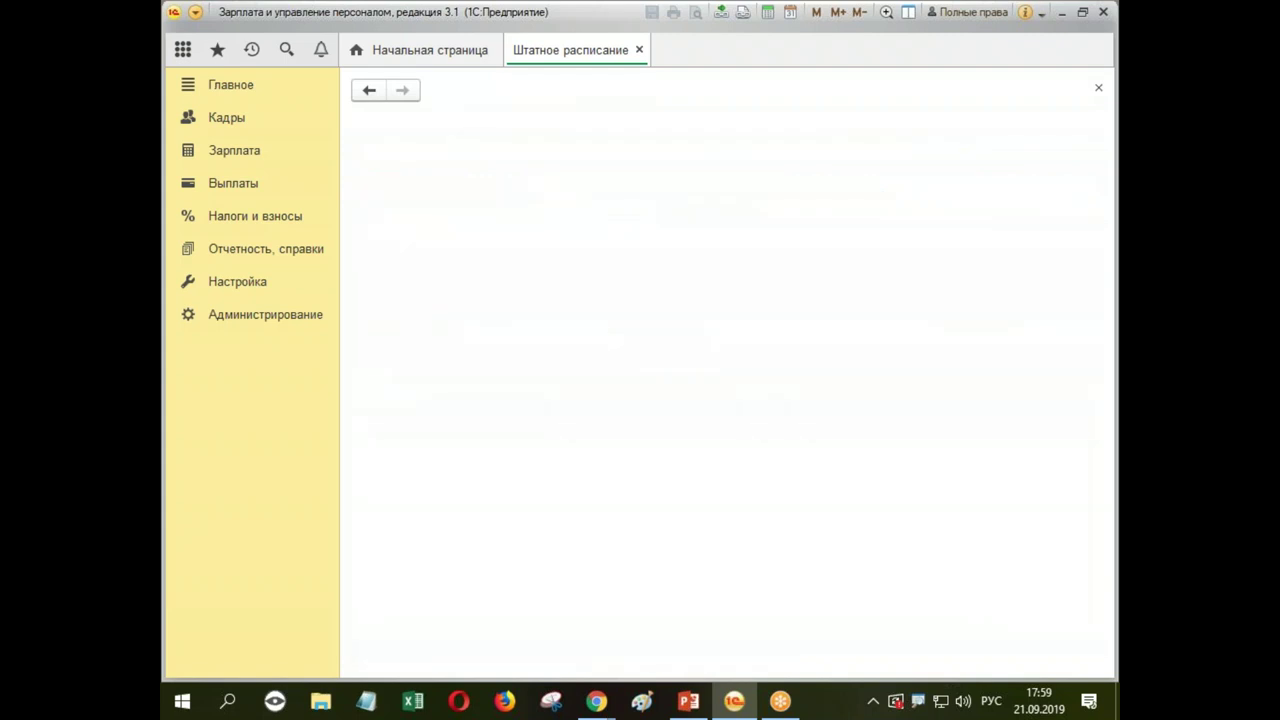
pyautogui.click(537, 165)
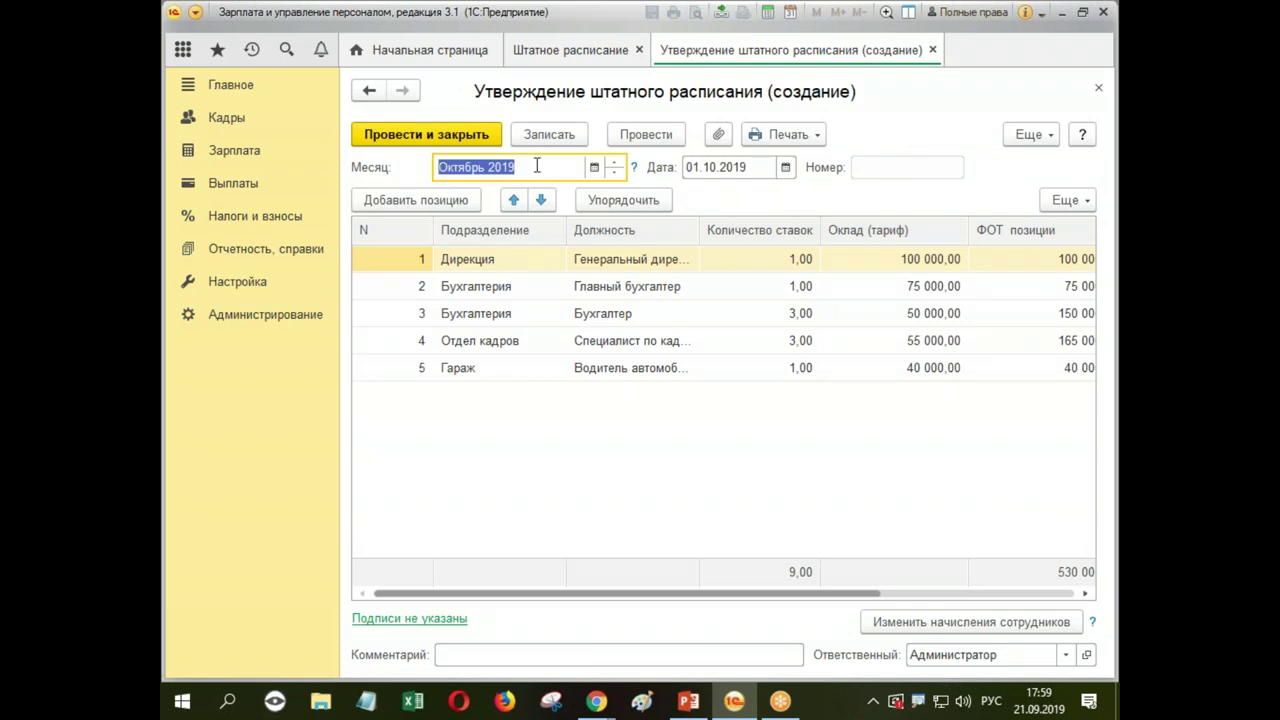
pyautogui.write('м')
pyautogui.click(586, 382)
pyautogui.click(485, 196)
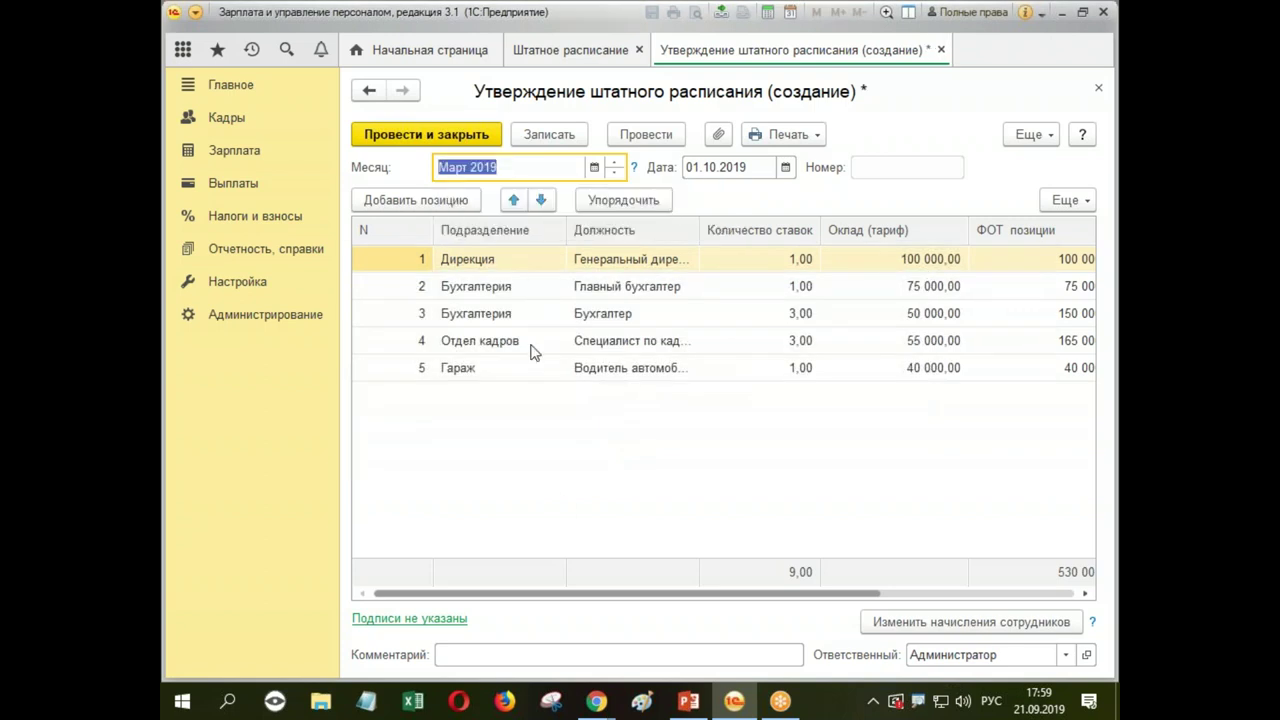
pyautogui.click(704, 164)
pyautogui.write('01.03')
pyautogui.press('Tab')
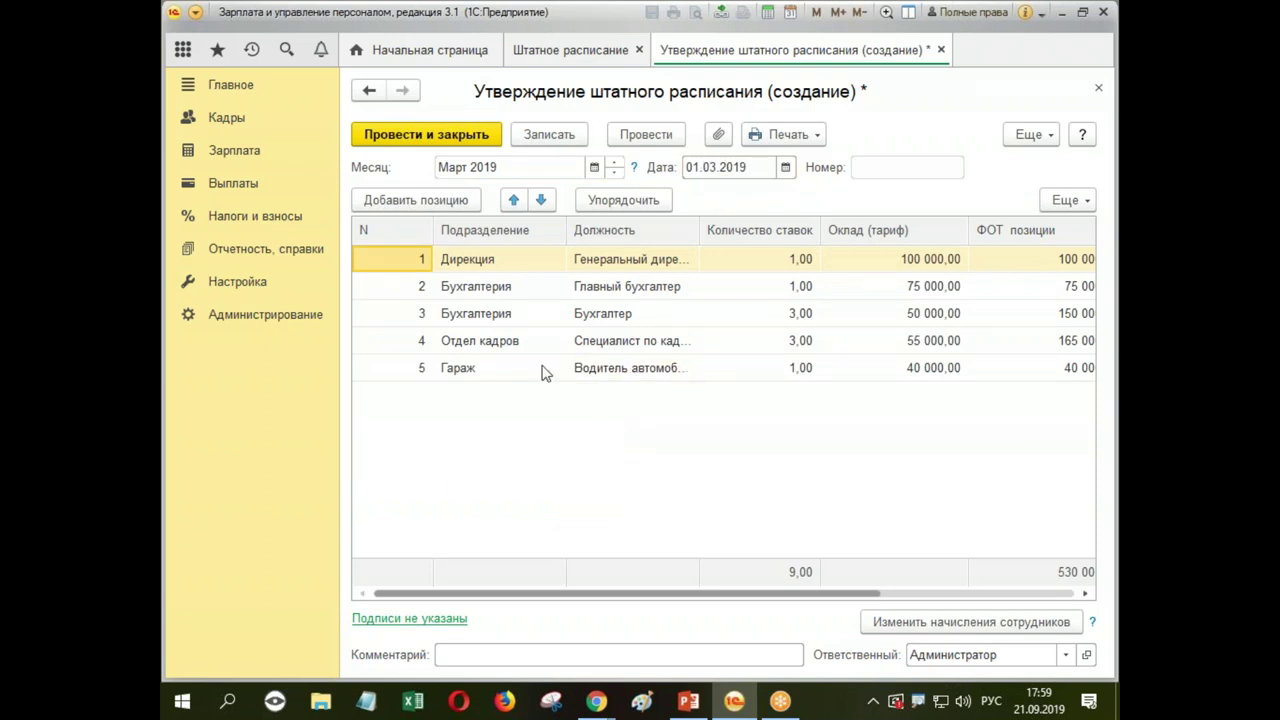
# Step: Set the Оклад of the Генеральный директор position in Дирекция to 120 000 and save the position
pyautogui.click(487, 262)
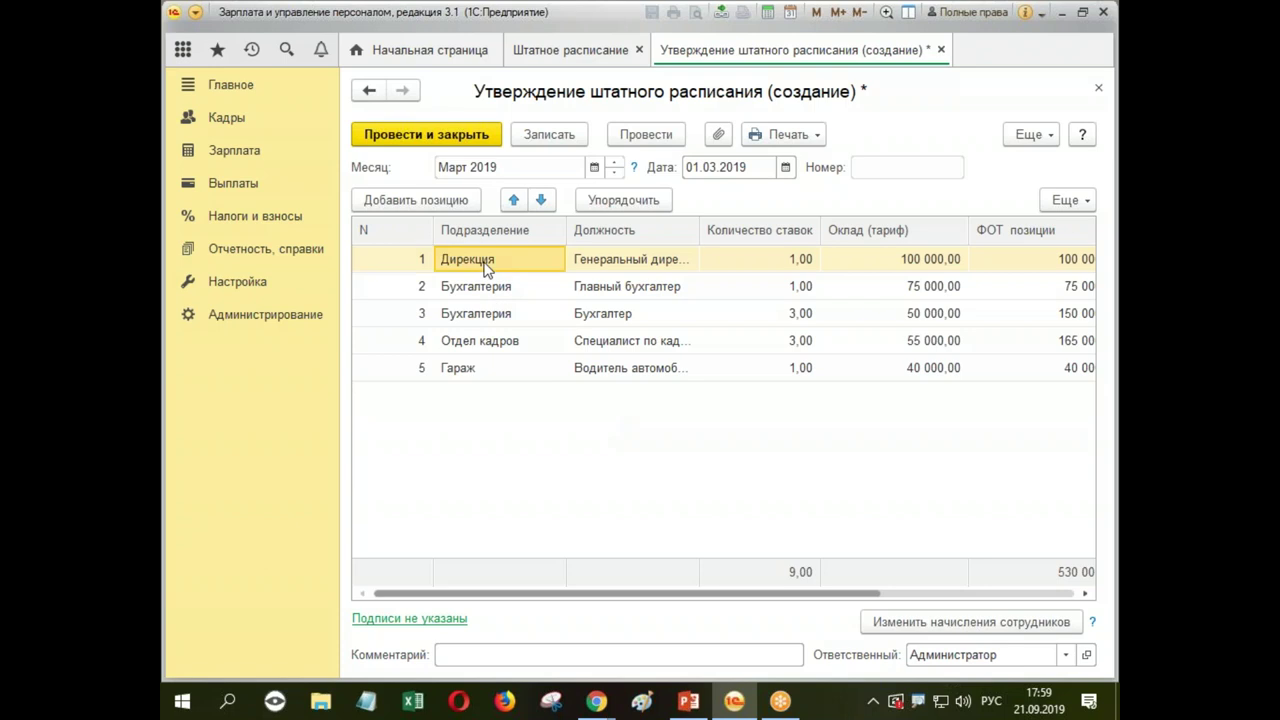
pyautogui.doubleClick(487, 262)
pyautogui.doubleClick(783, 462)
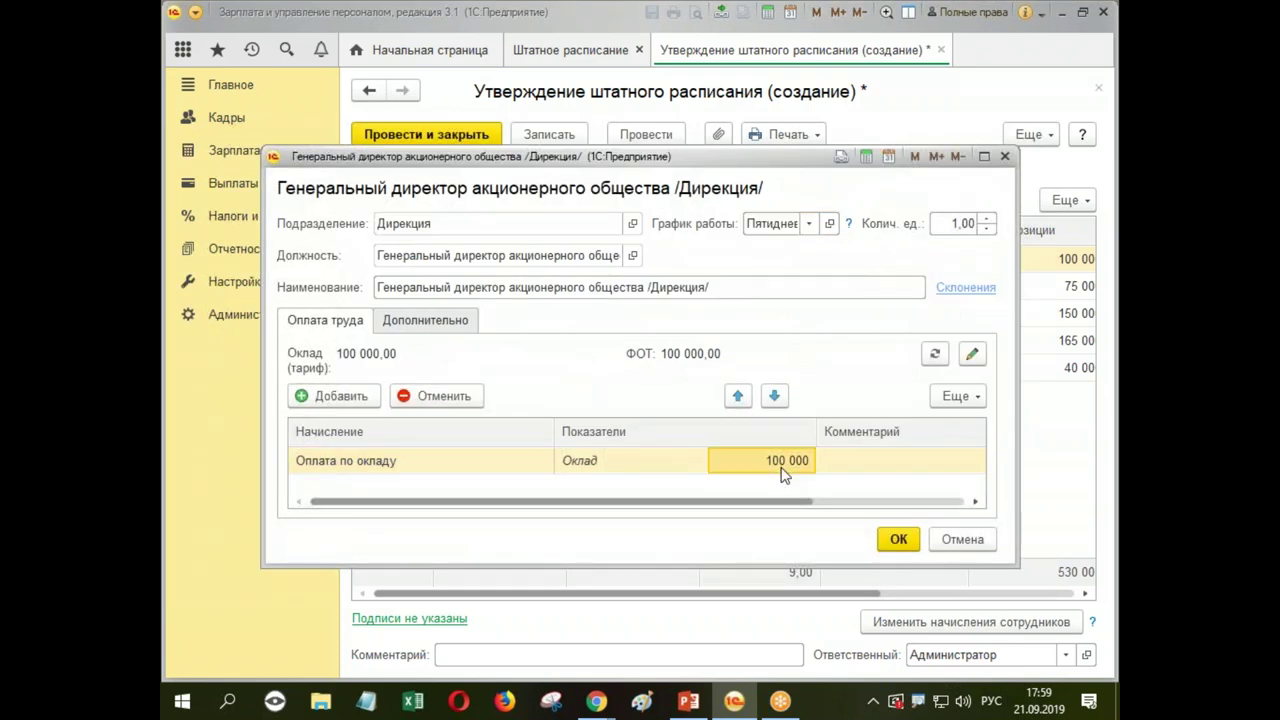
pyautogui.write('120333')
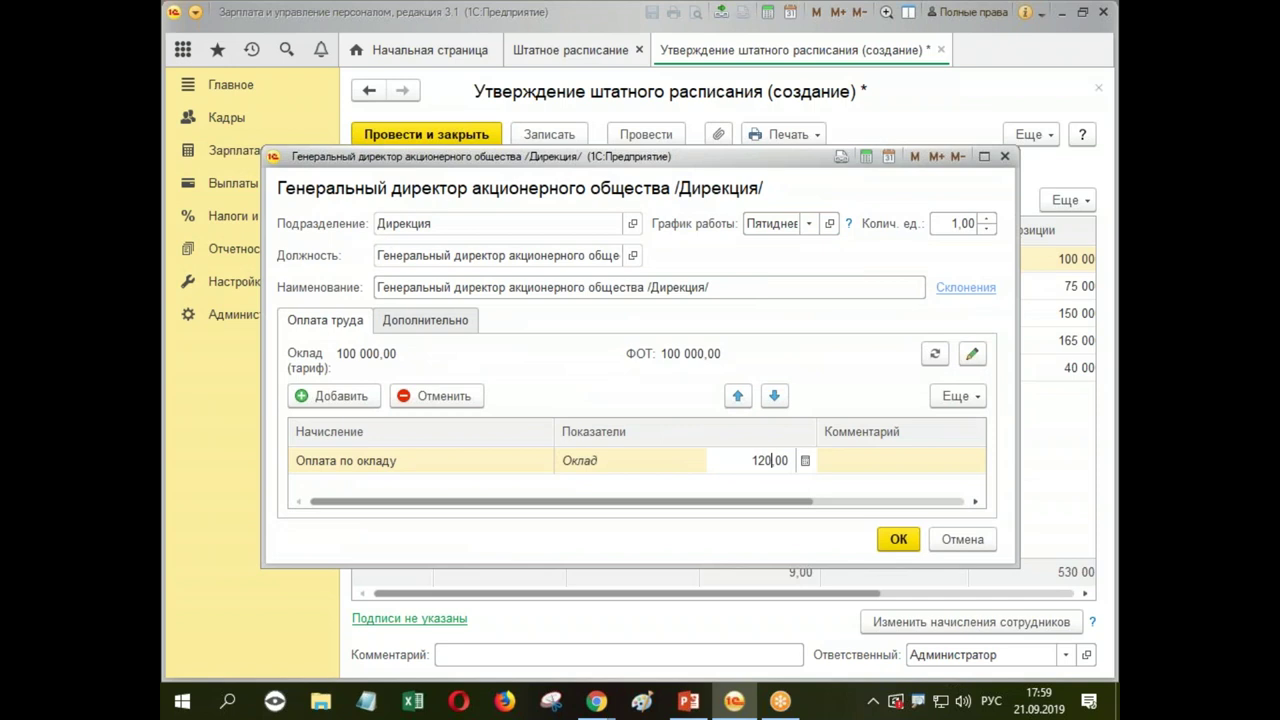
pyautogui.press('BackSpace')
pyautogui.press('BackSpace')
pyautogui.press('BackSpace')
pyautogui.write('000')
pyautogui.click(898, 539)
pyautogui.click(898, 539)
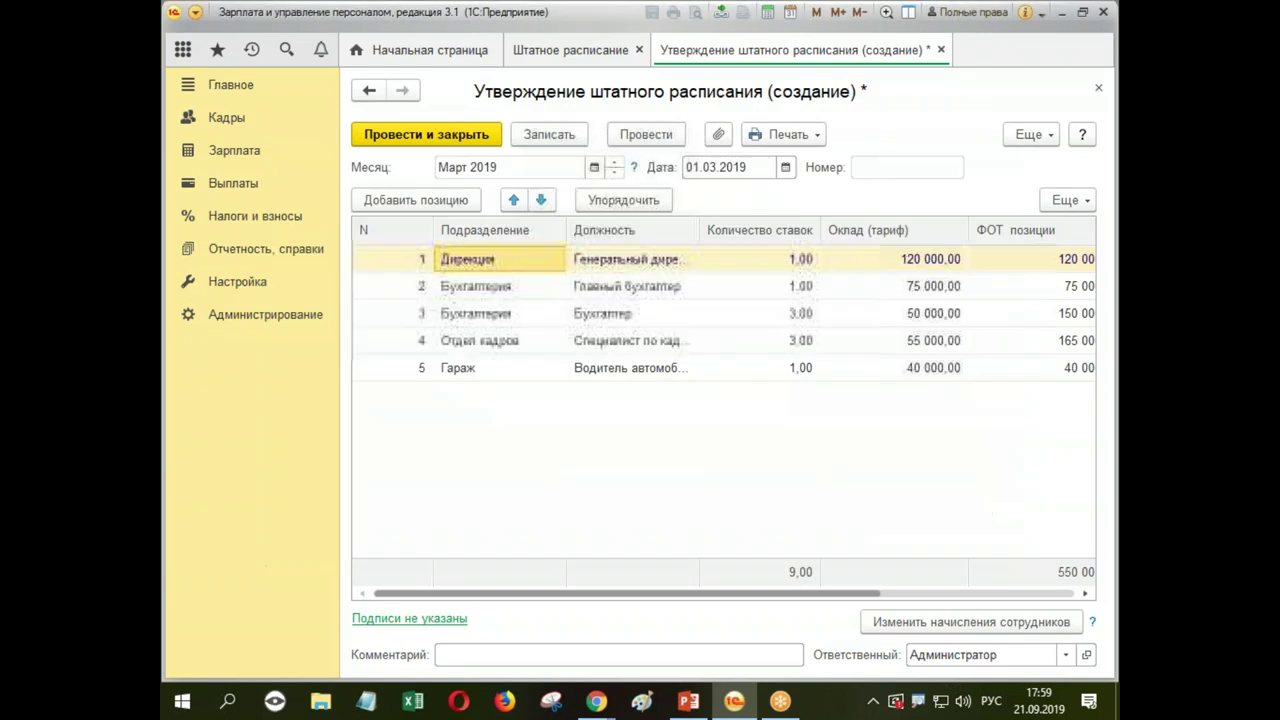
# Step: Set the Оклад of the Бухгалтер position to 55 000, and post and close the staffing table approval
pyautogui.doubleClick(487, 318)
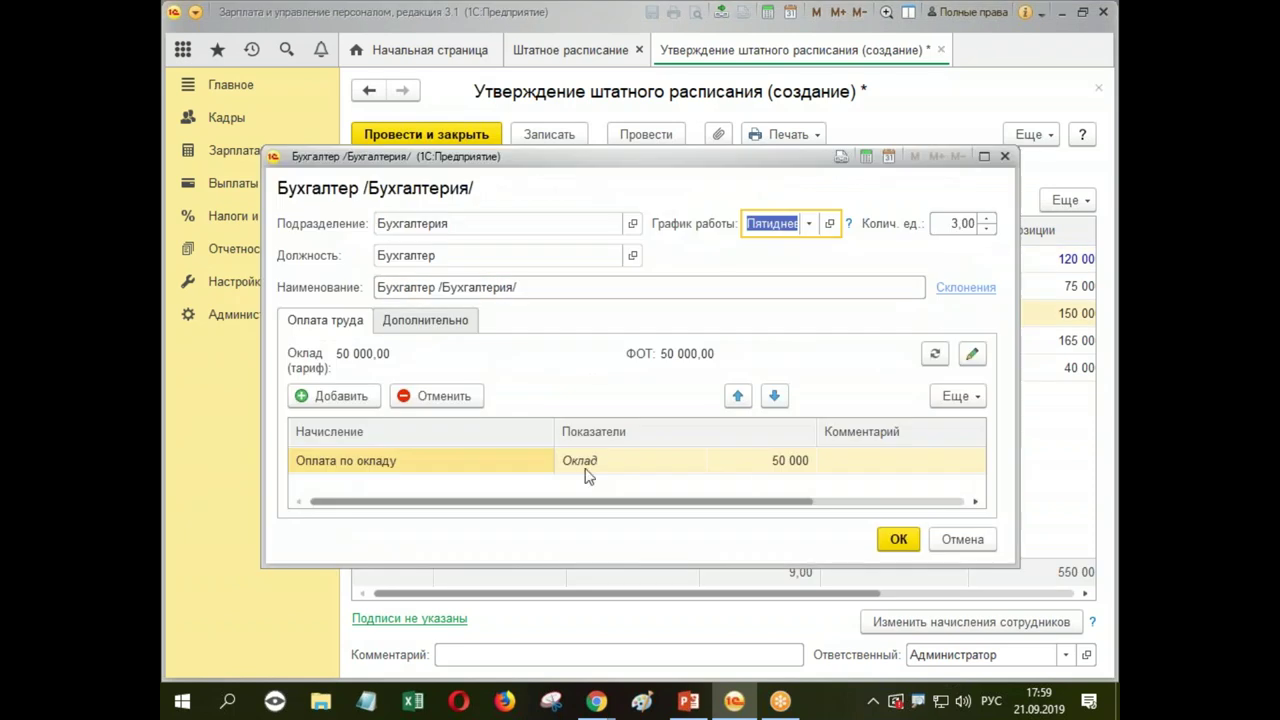
pyautogui.doubleClick(766, 468)
pyautogui.write('55000')
pyautogui.press('Return')
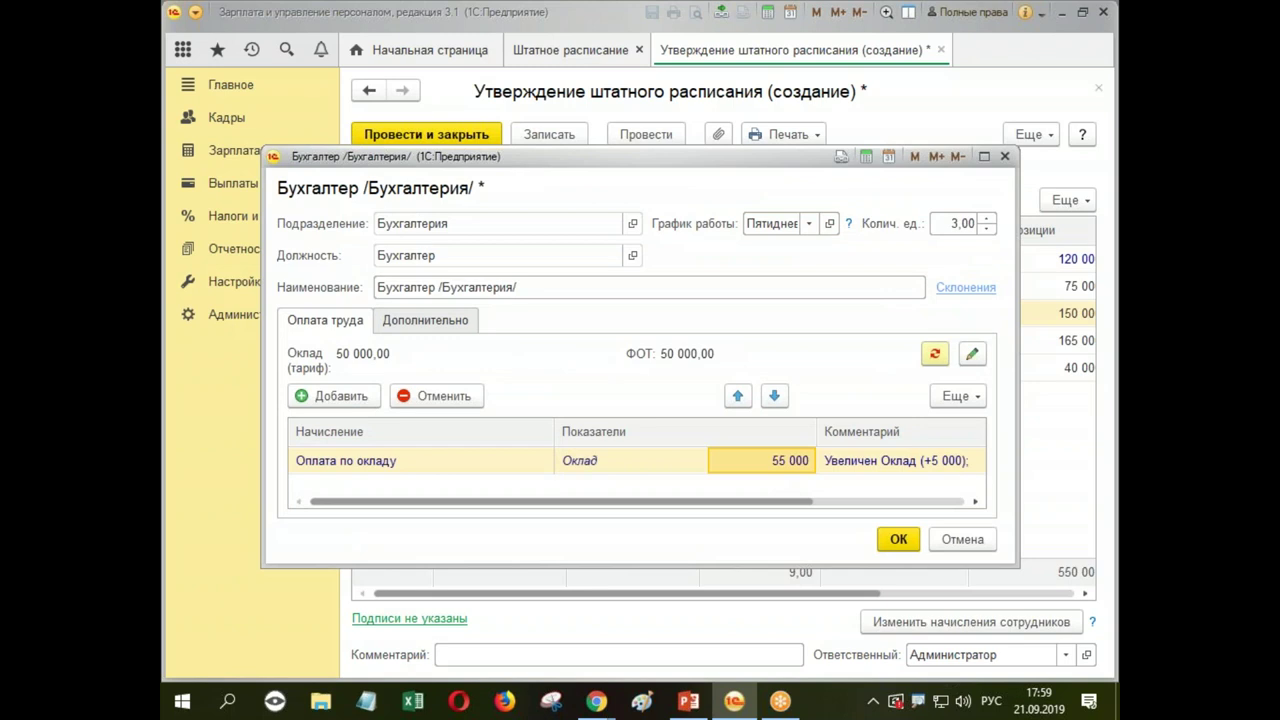
pyautogui.click(900, 539)
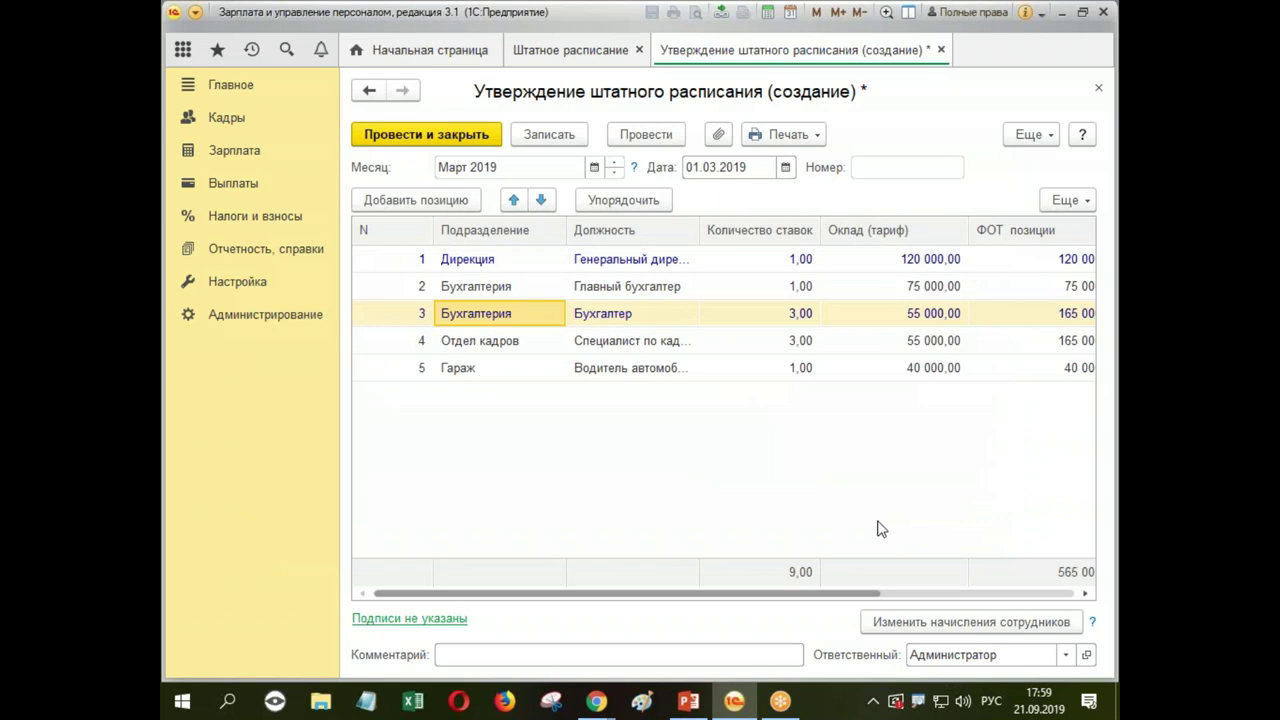
pyautogui.click(433, 140)
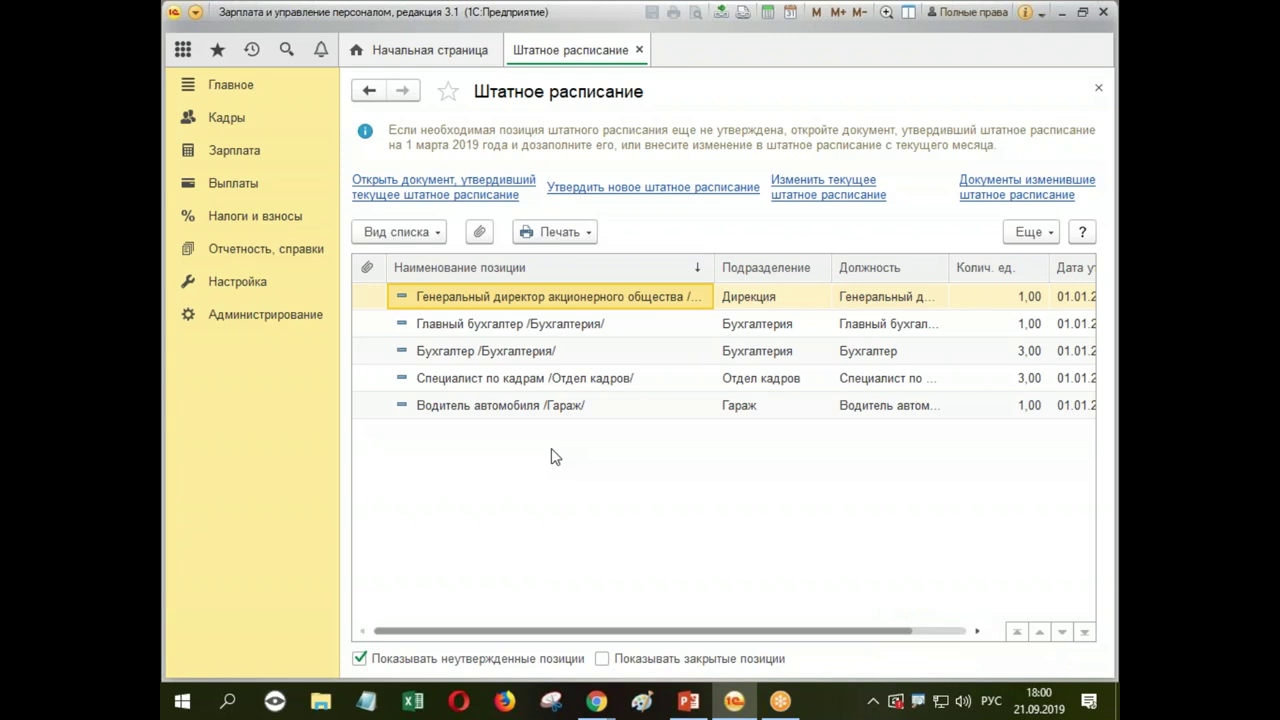
pyautogui.click(238, 283)
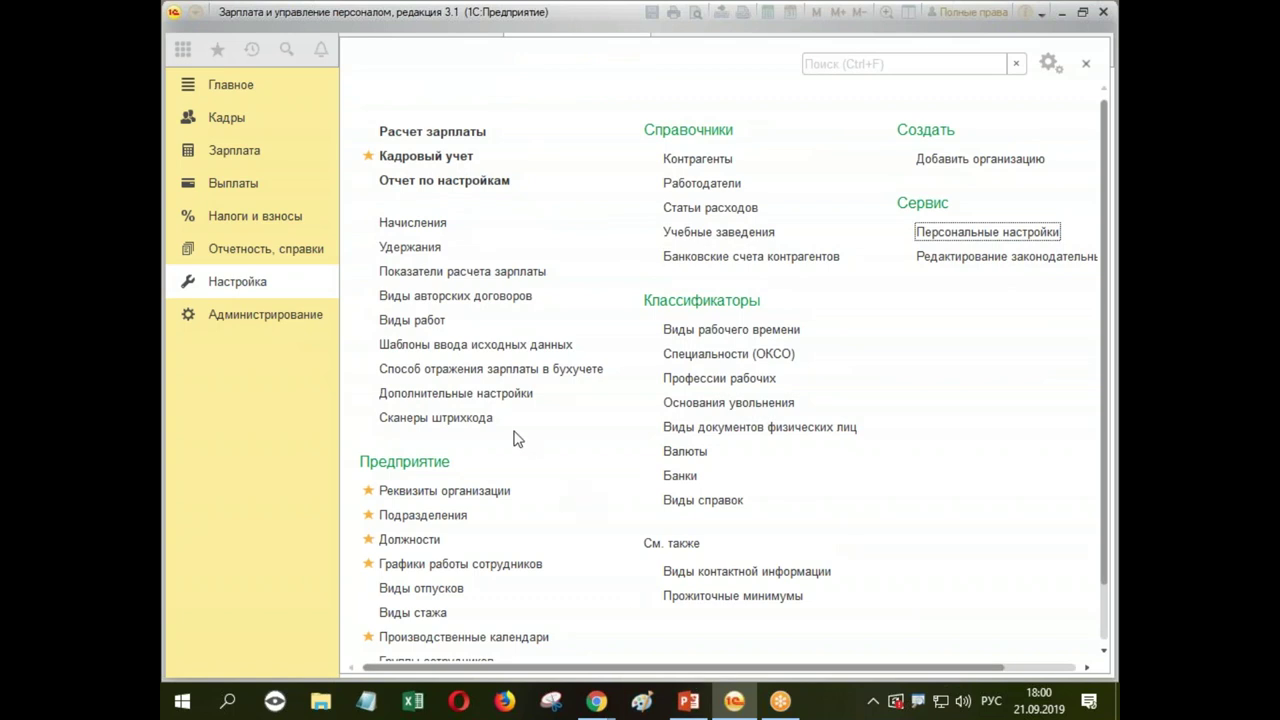
pyautogui.click(1084, 66)
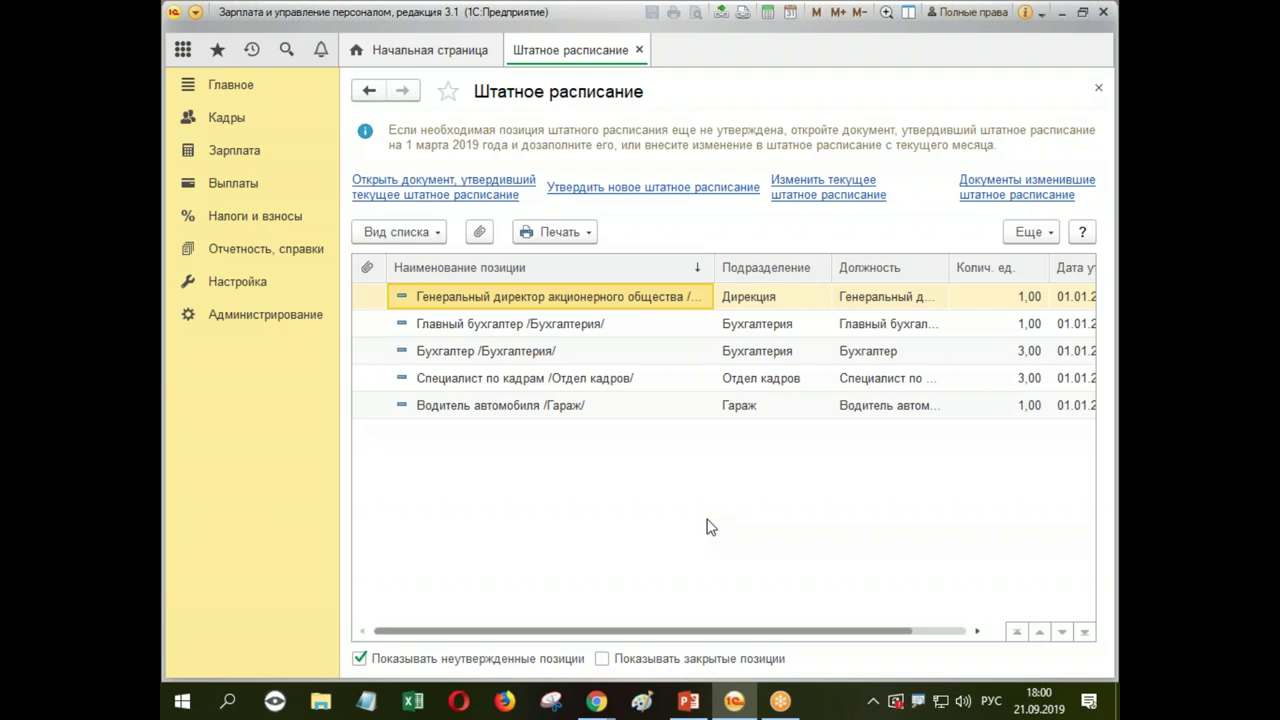
# Step: Create a change to the current staffing table with the change date 01.04.2019 and the document date 25.03.2019
pyautogui.click(845, 190)
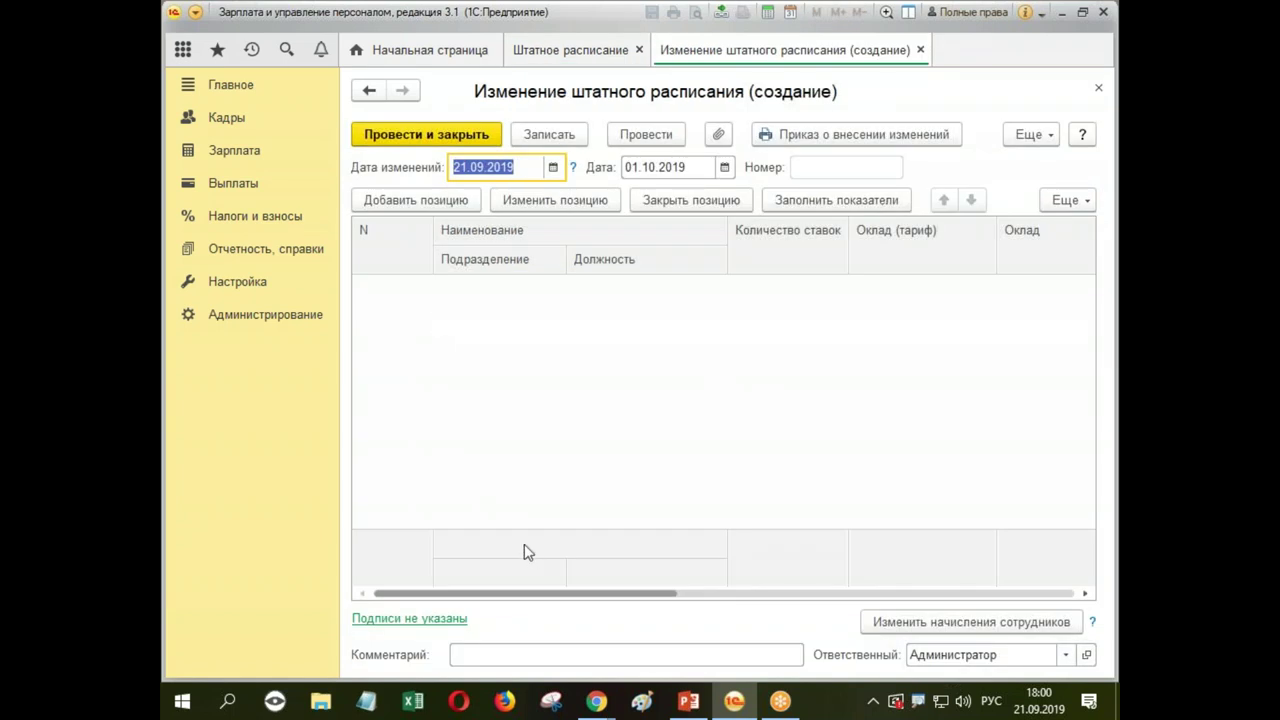
pyautogui.write('01.0')
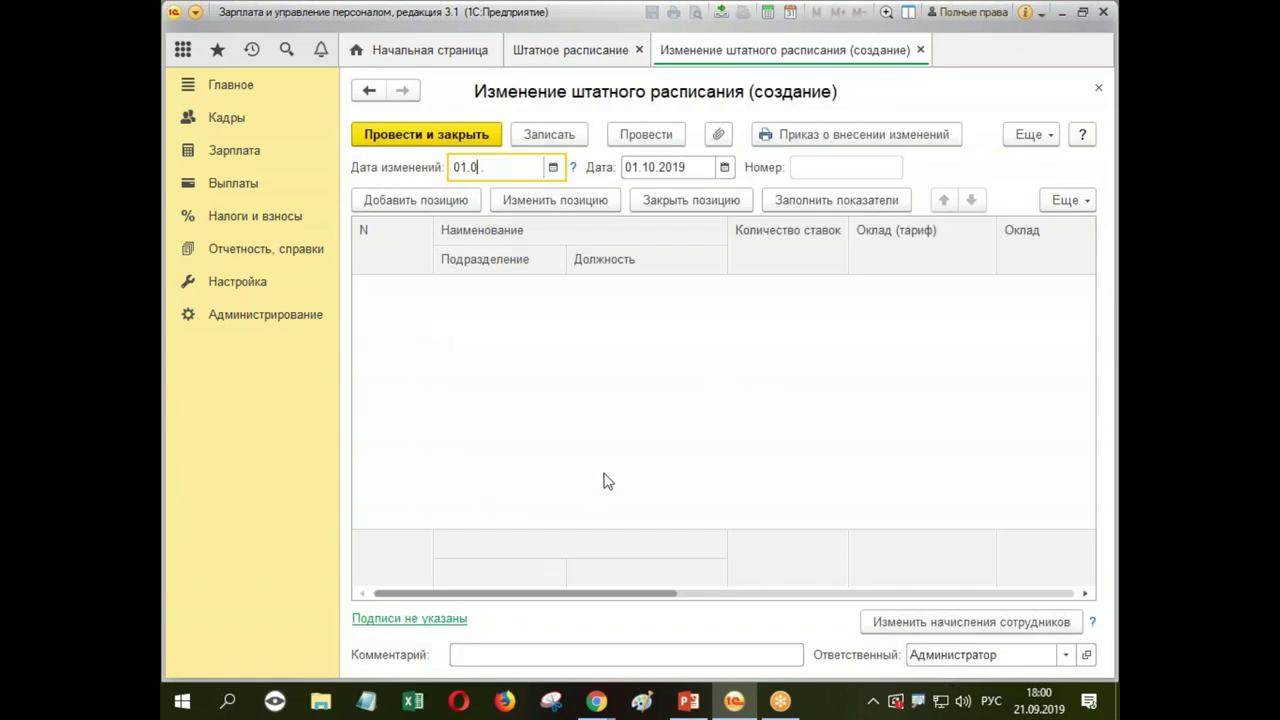
pyautogui.write('4.')
pyautogui.press('Tab')
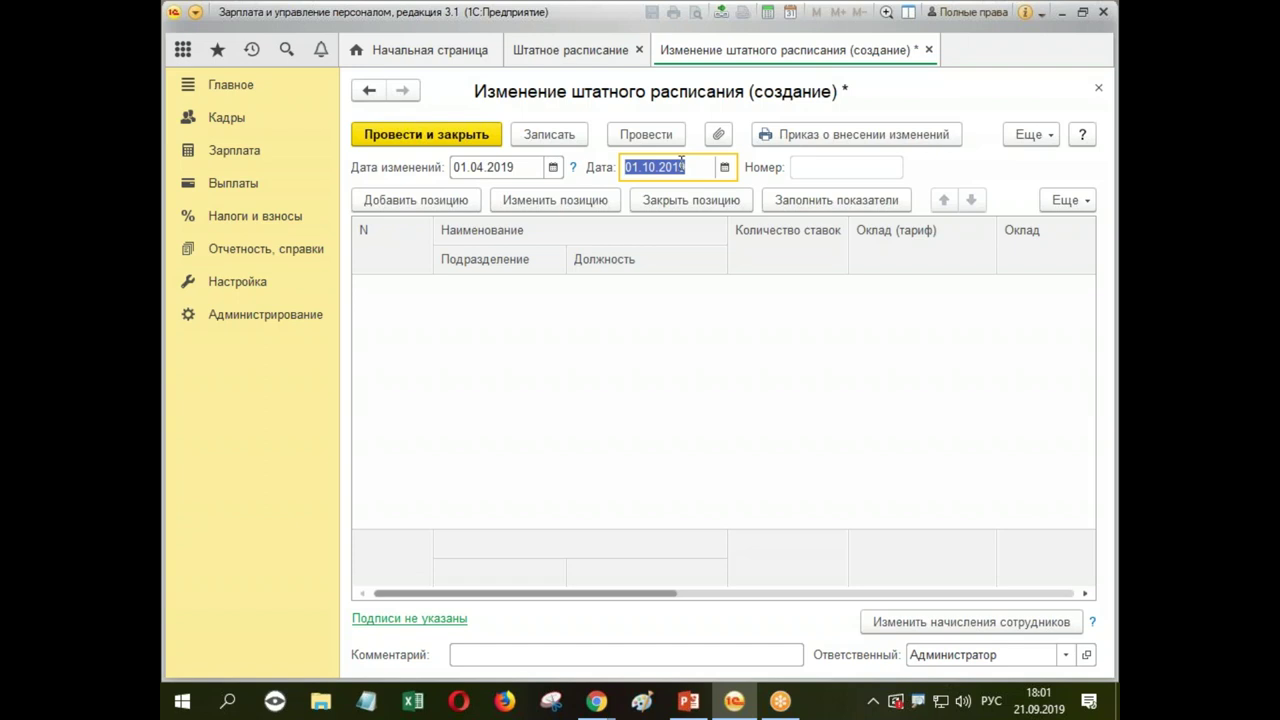
pyautogui.write('25')
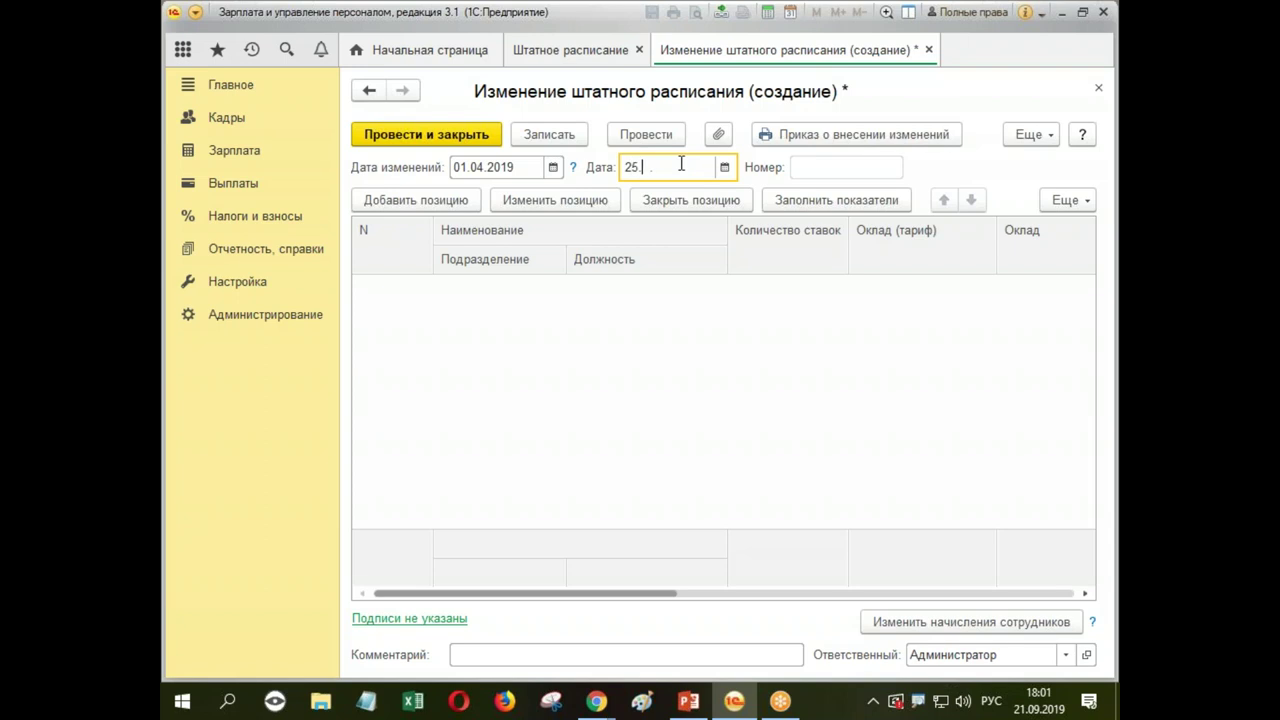
pyautogui.write('.03.2019')
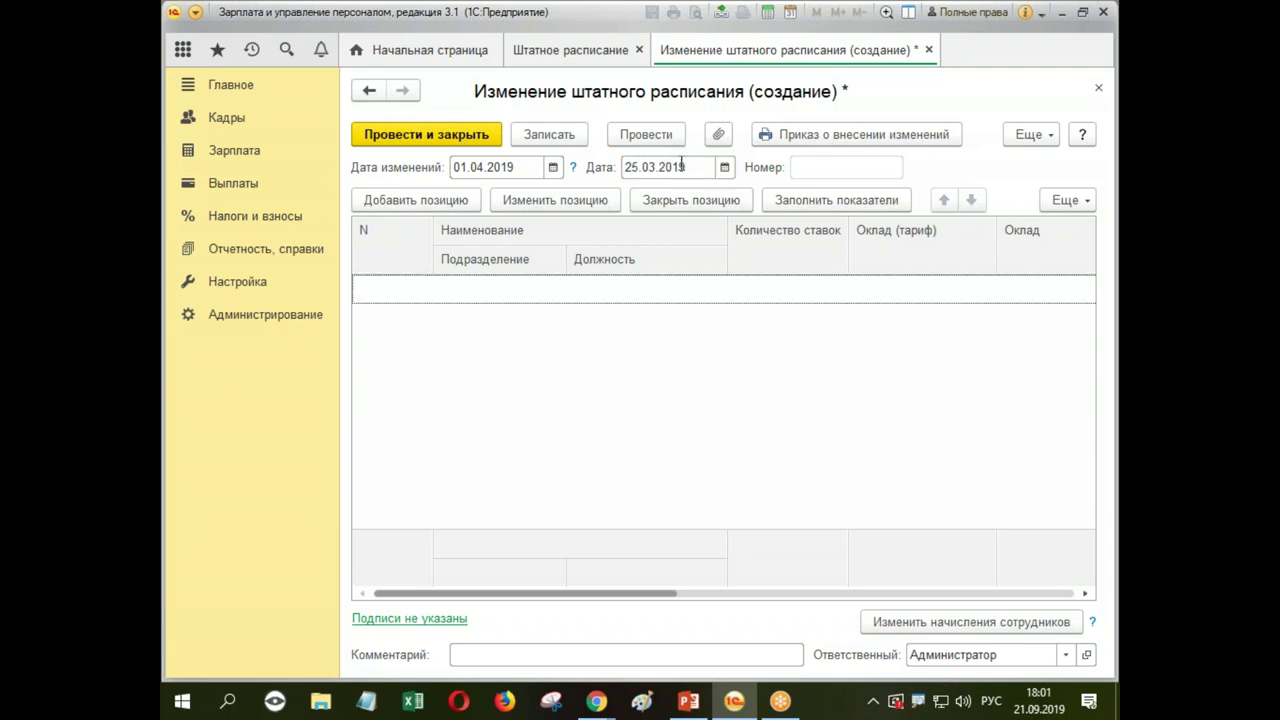
pyautogui.click(725, 168)
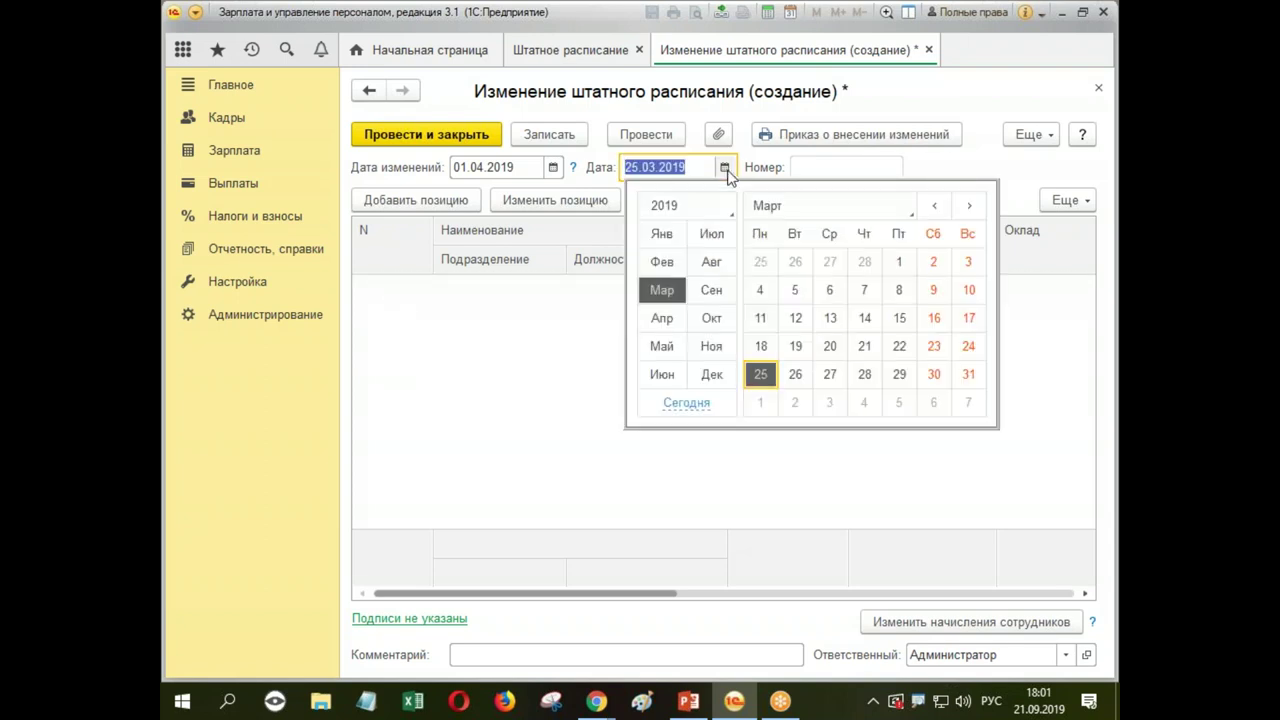
pyautogui.click(483, 443)
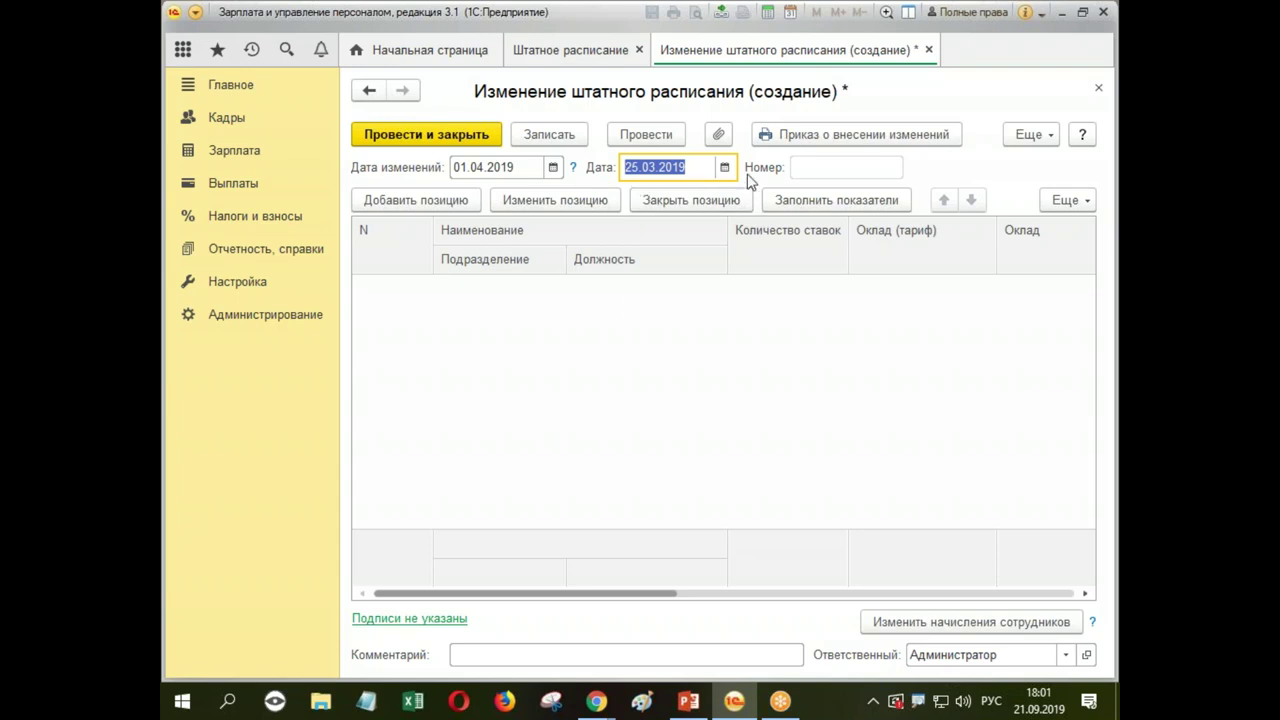
# Step: Add the Водитель автомобиля position of Гараж to the document as a position to close and post the document
pyautogui.click(696, 200)
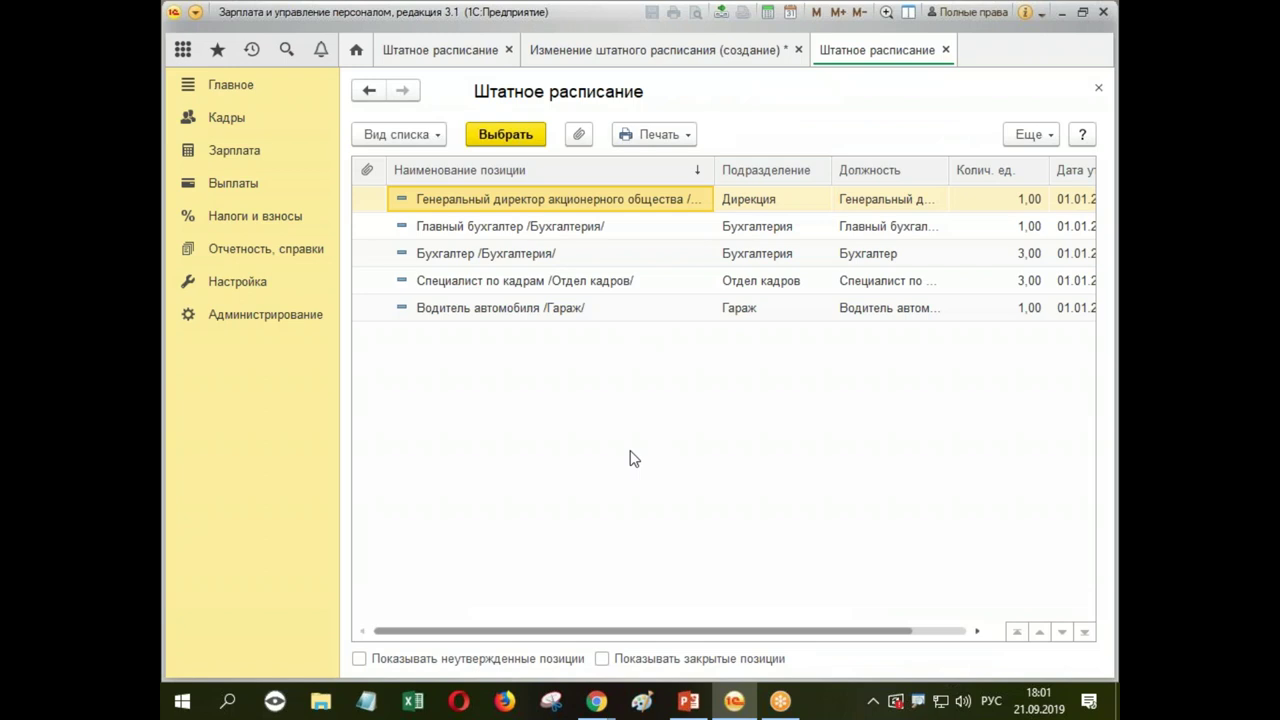
pyautogui.click(515, 310)
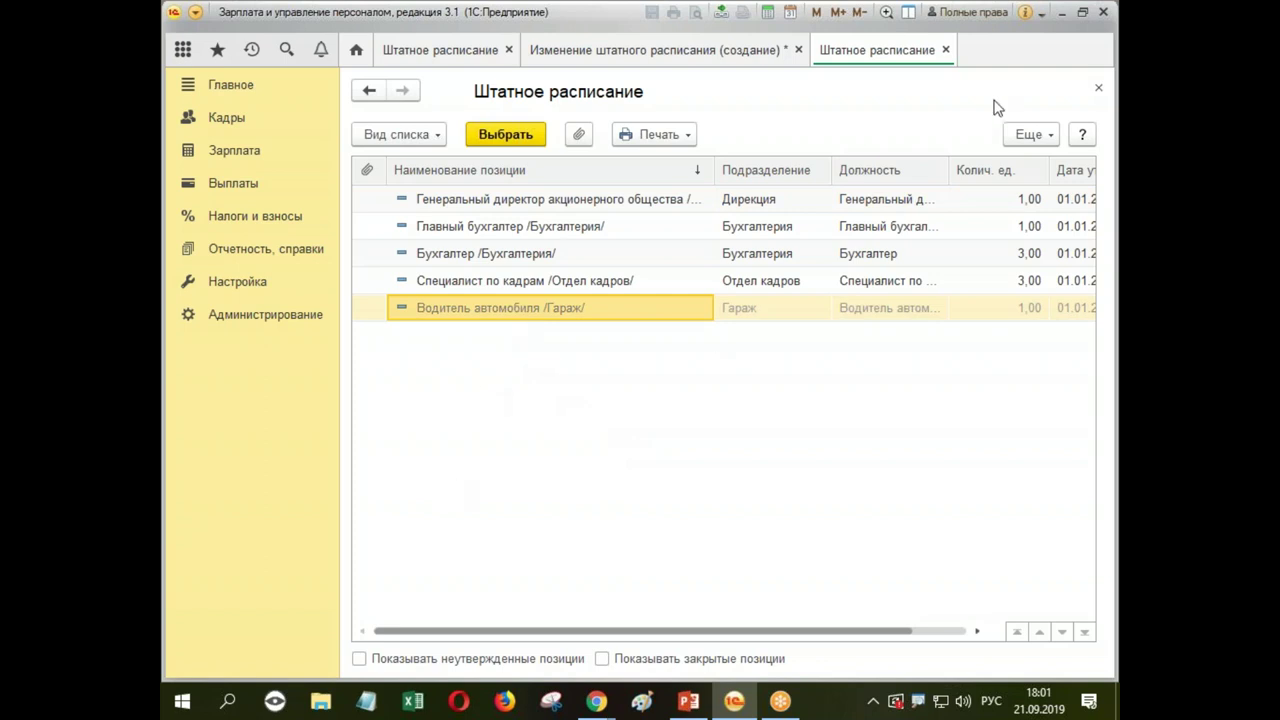
pyautogui.click(1097, 91)
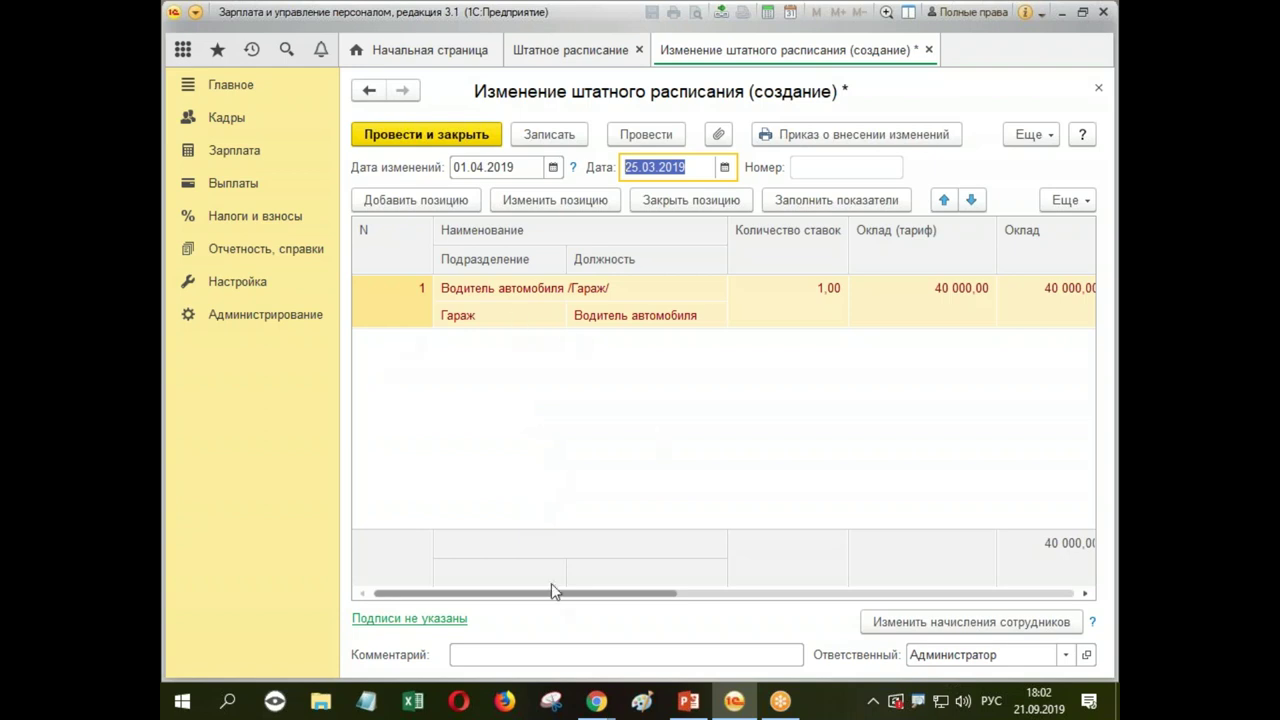
pyautogui.moveTo(560, 594); pyautogui.dragTo(986, 597)
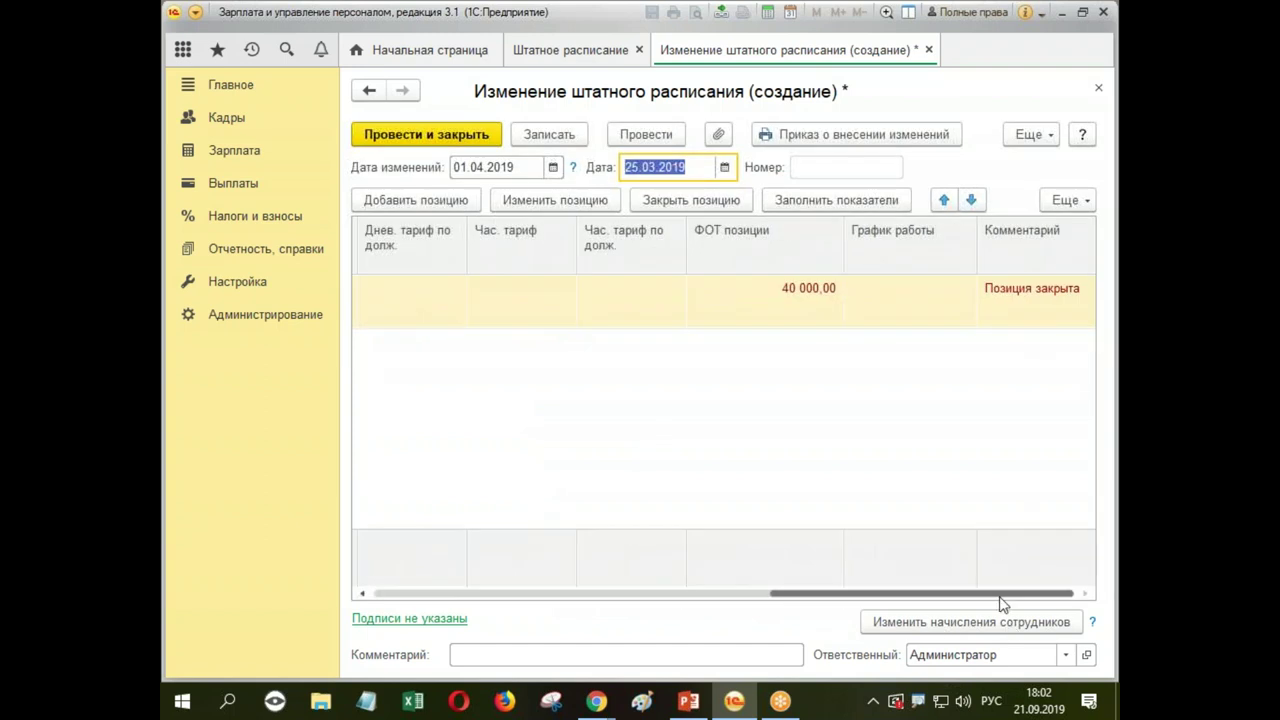
pyautogui.moveTo(993, 601); pyautogui.dragTo(569, 554)
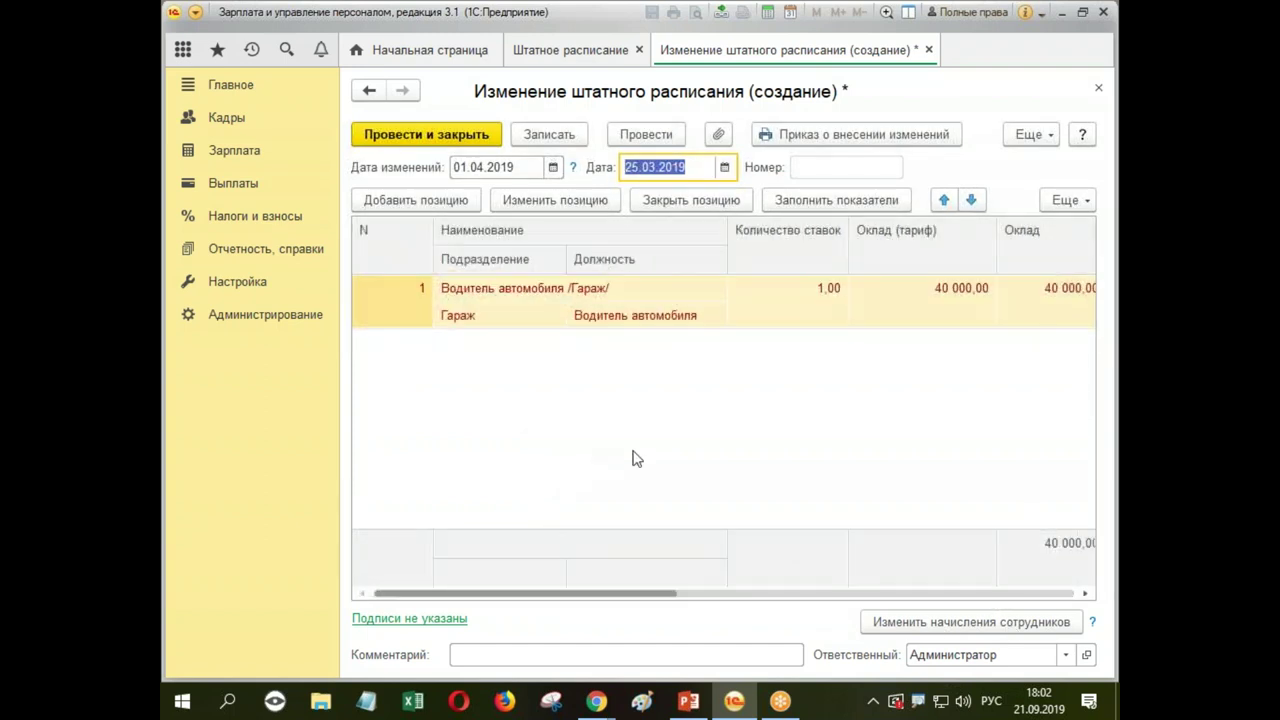
pyautogui.click(657, 136)
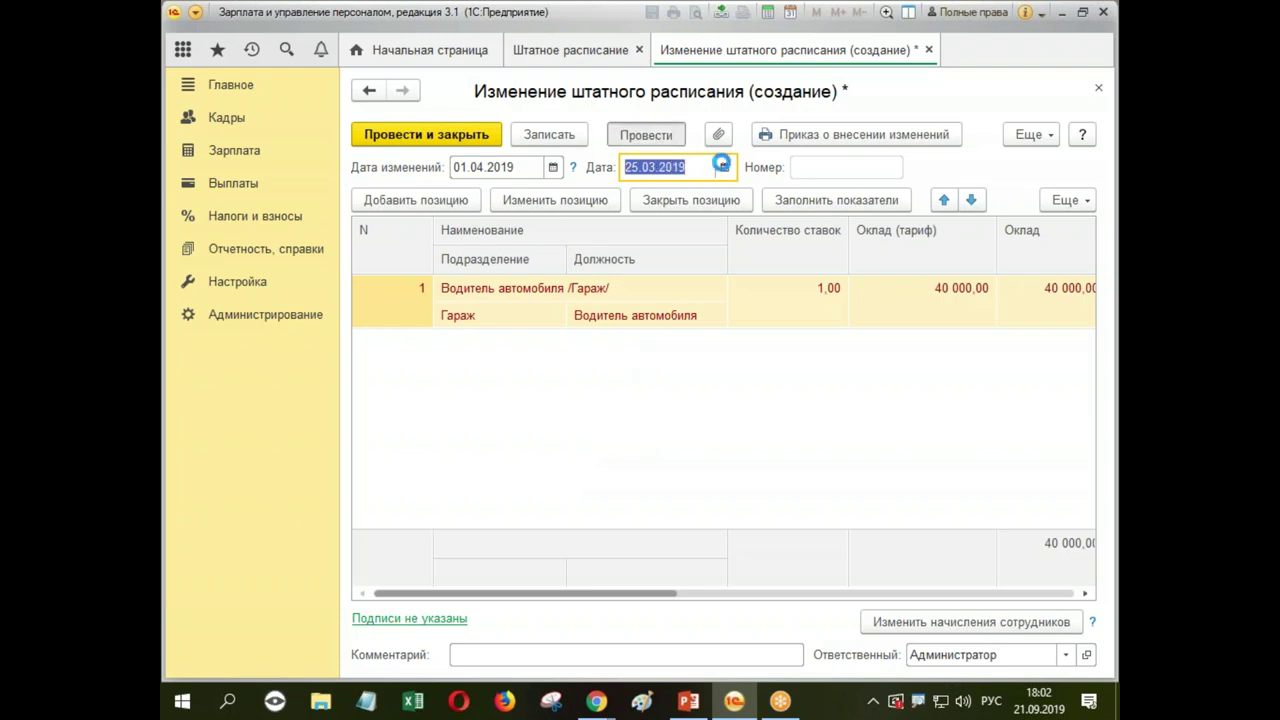
# Step: View the printed order for the staffing table change, post and close the document, and close the staffing table
pyautogui.click(826, 140)
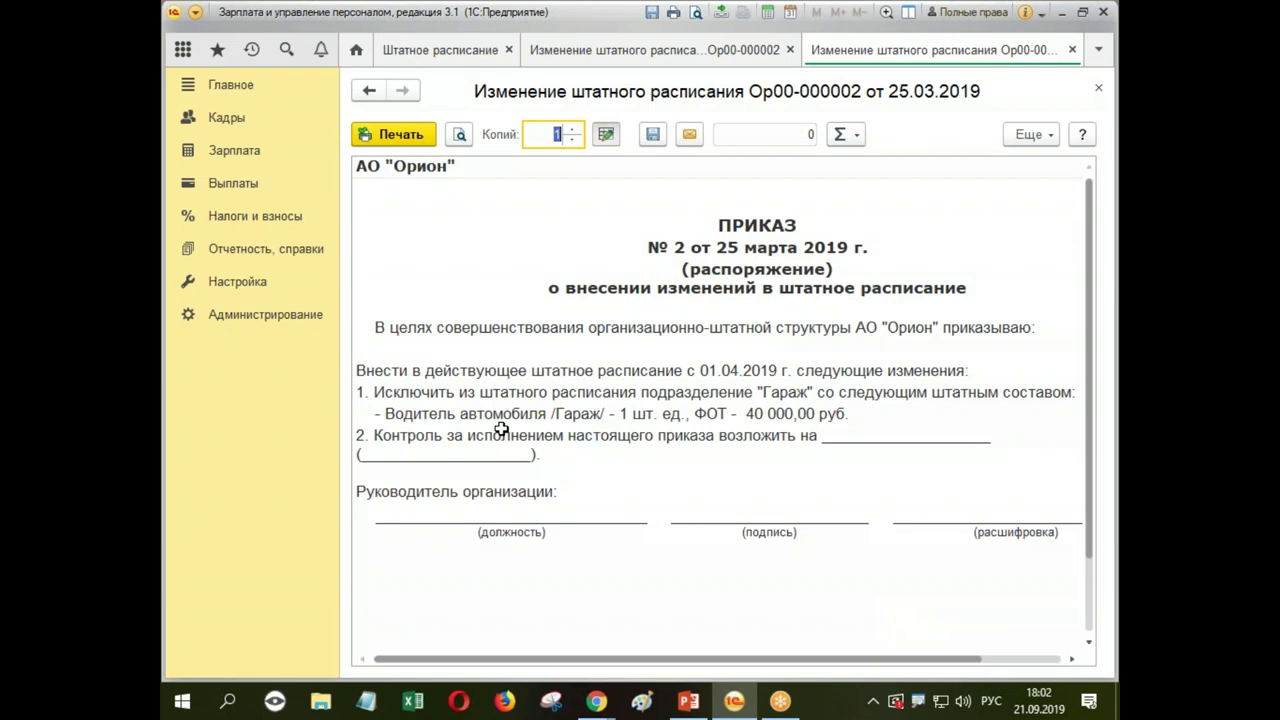
pyautogui.click(1099, 90)
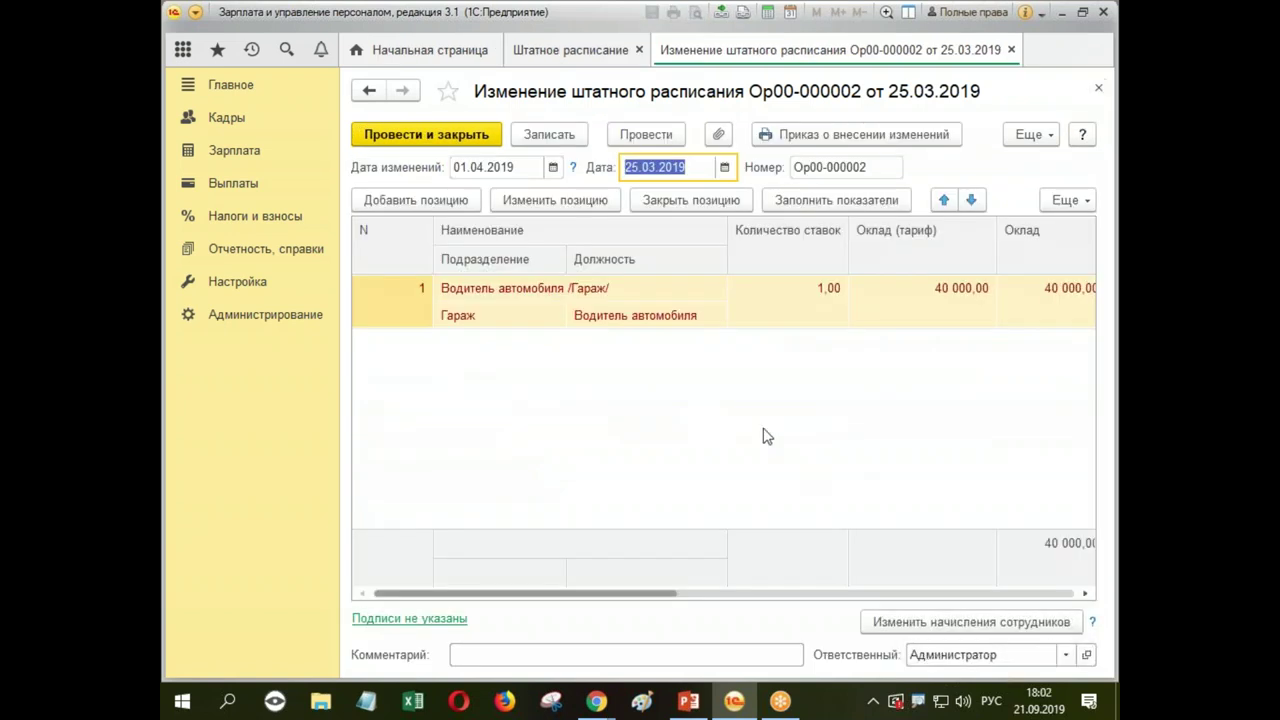
pyautogui.click(469, 141)
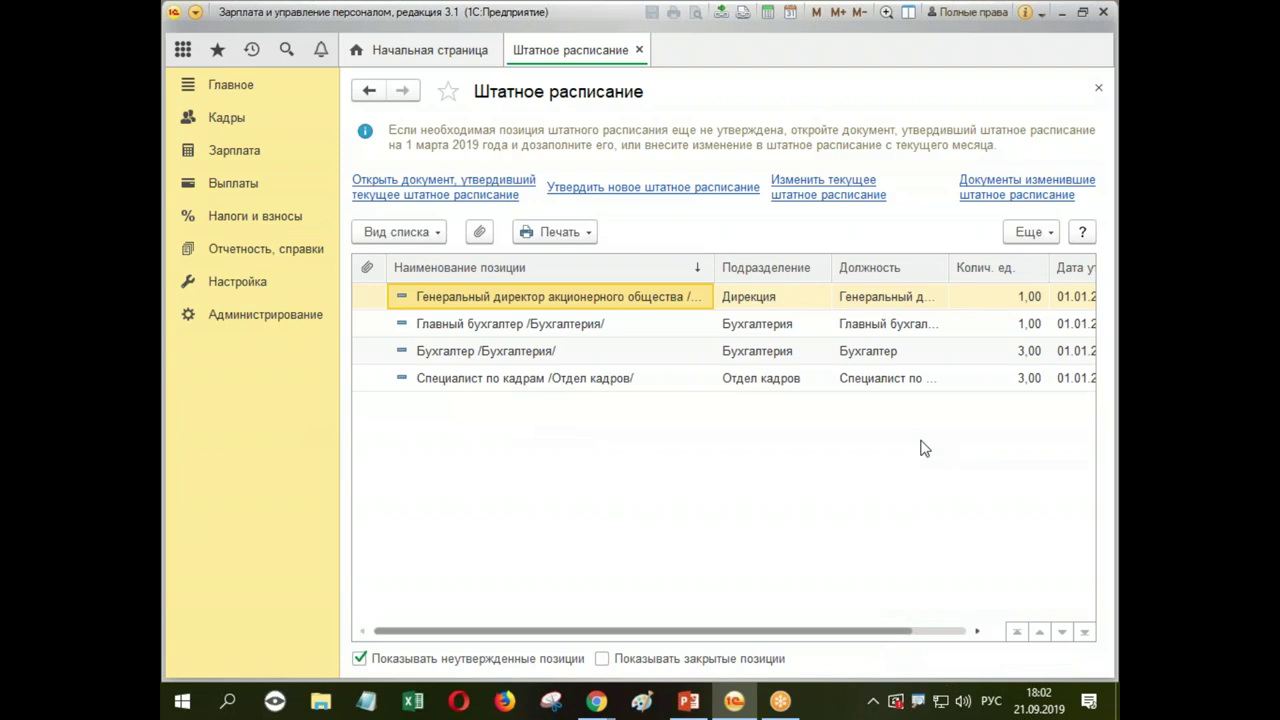
pyautogui.click(1099, 91)
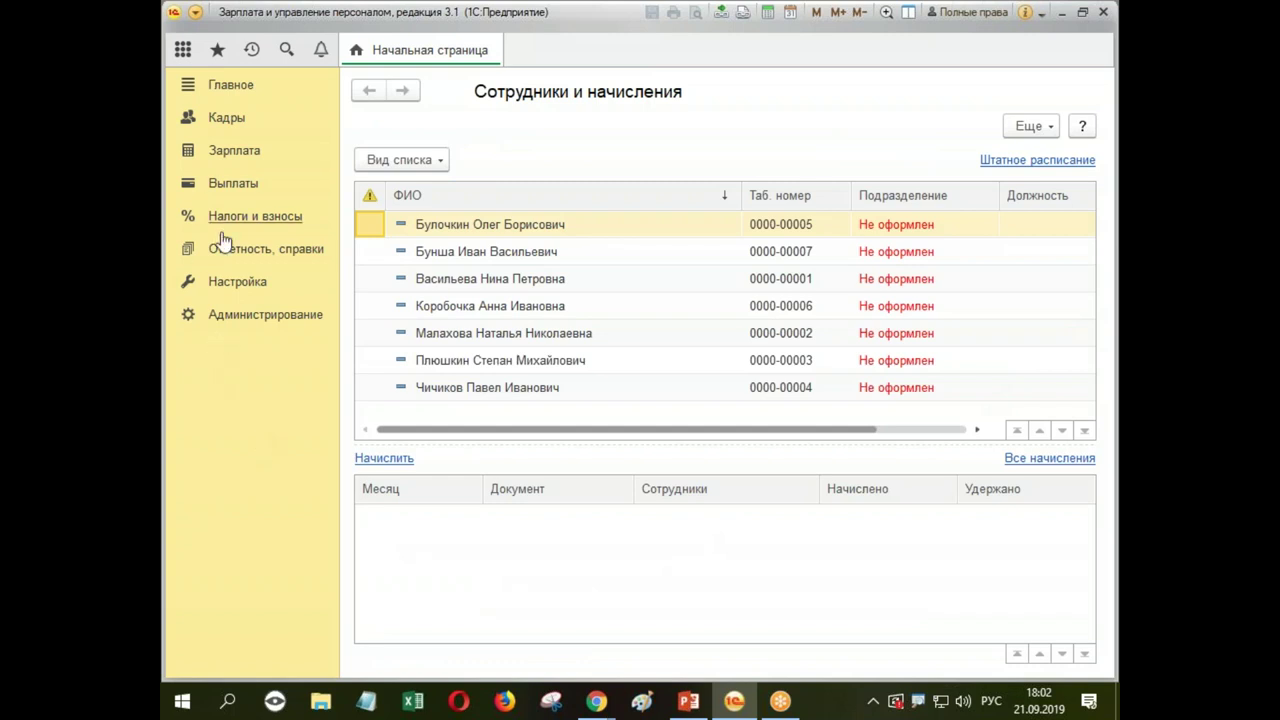
# Step: Review the Расчет зарплаты settings down to the employee earnings indexation option and close them
pyautogui.click(238, 287)
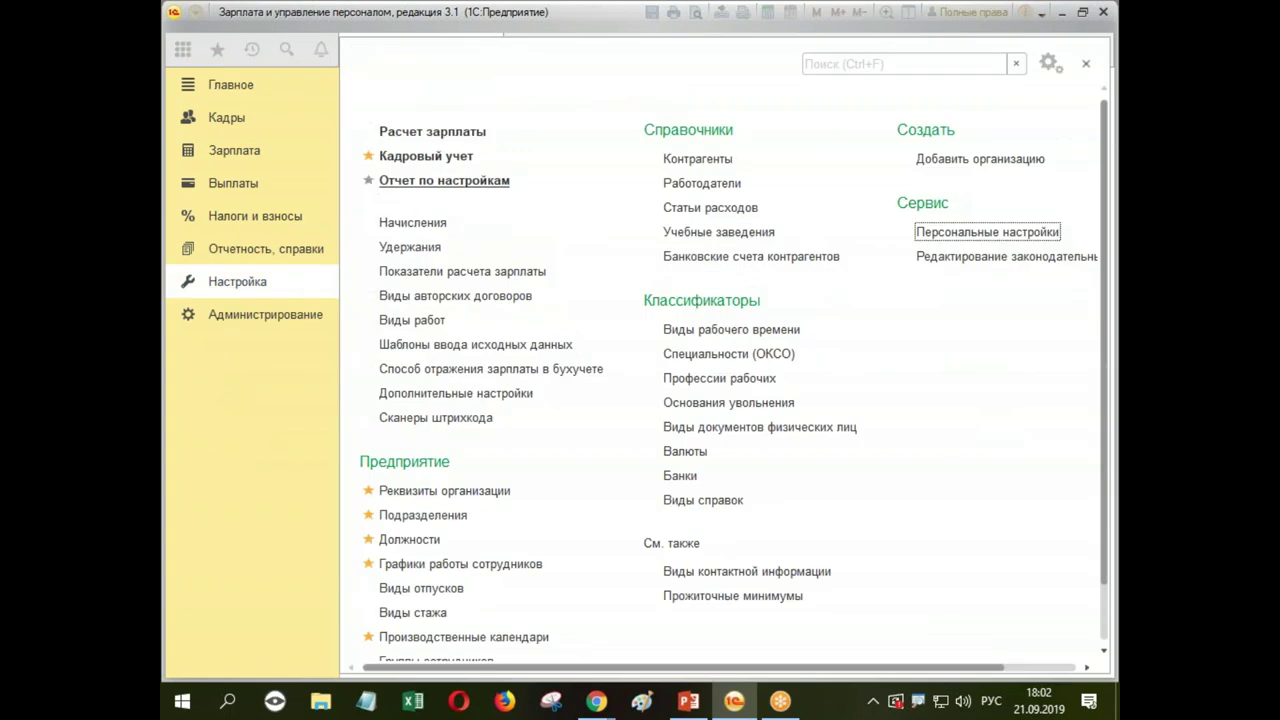
pyautogui.click(441, 134)
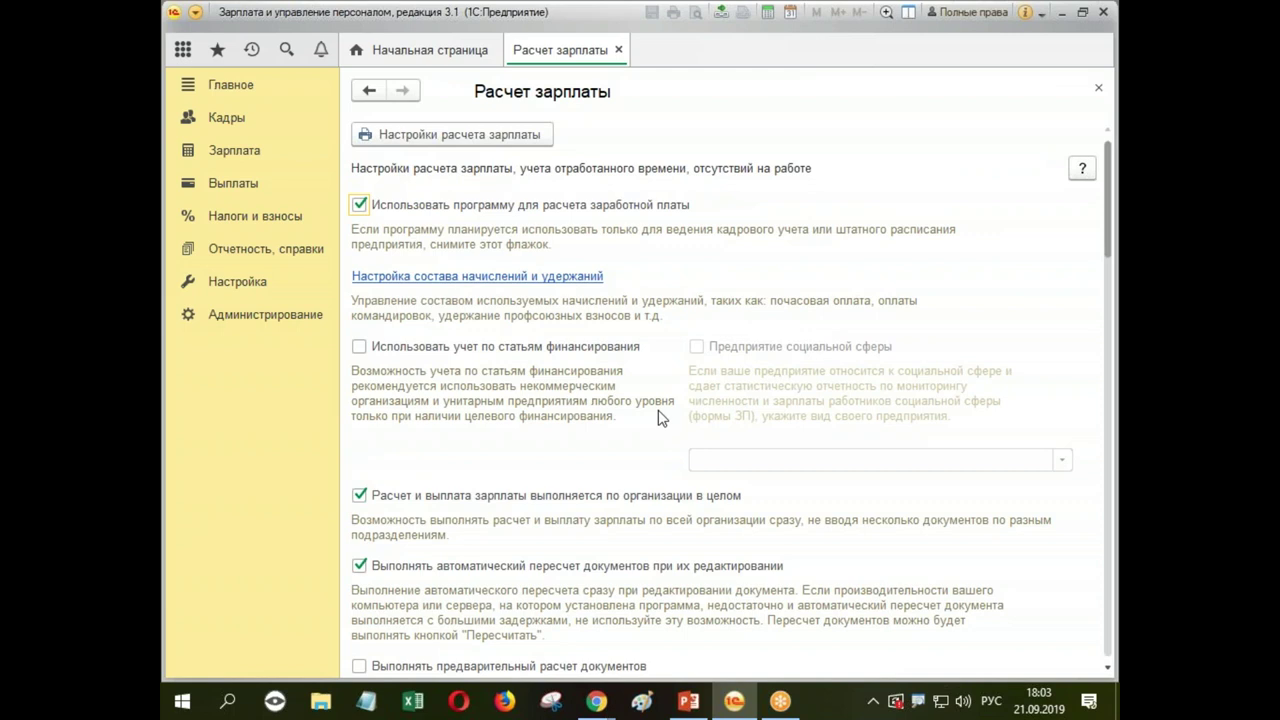
pyautogui.scroll(-3, 659, 418)
pyautogui.scroll(-3, 659, 418)
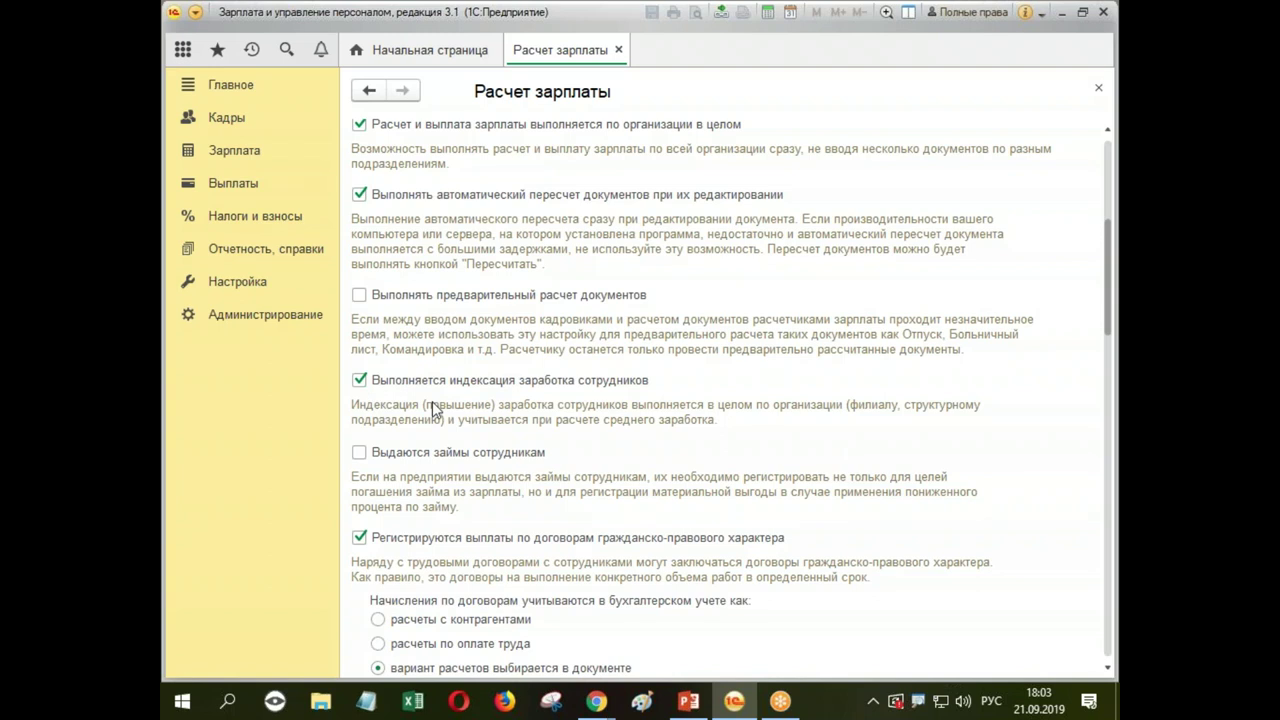
pyautogui.click(1101, 91)
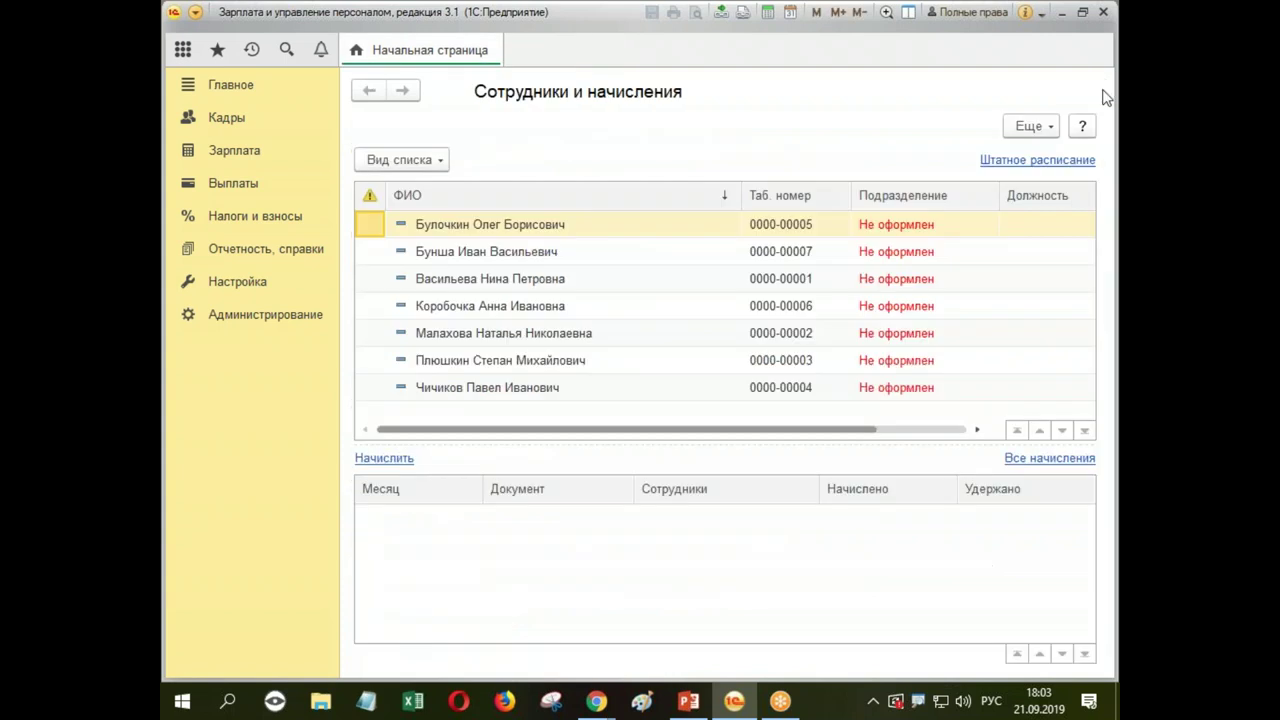
# Step: Add the Индексации штатного расписания command to the Кадры section navigation and mark it as a favourite
pyautogui.click(225, 124)
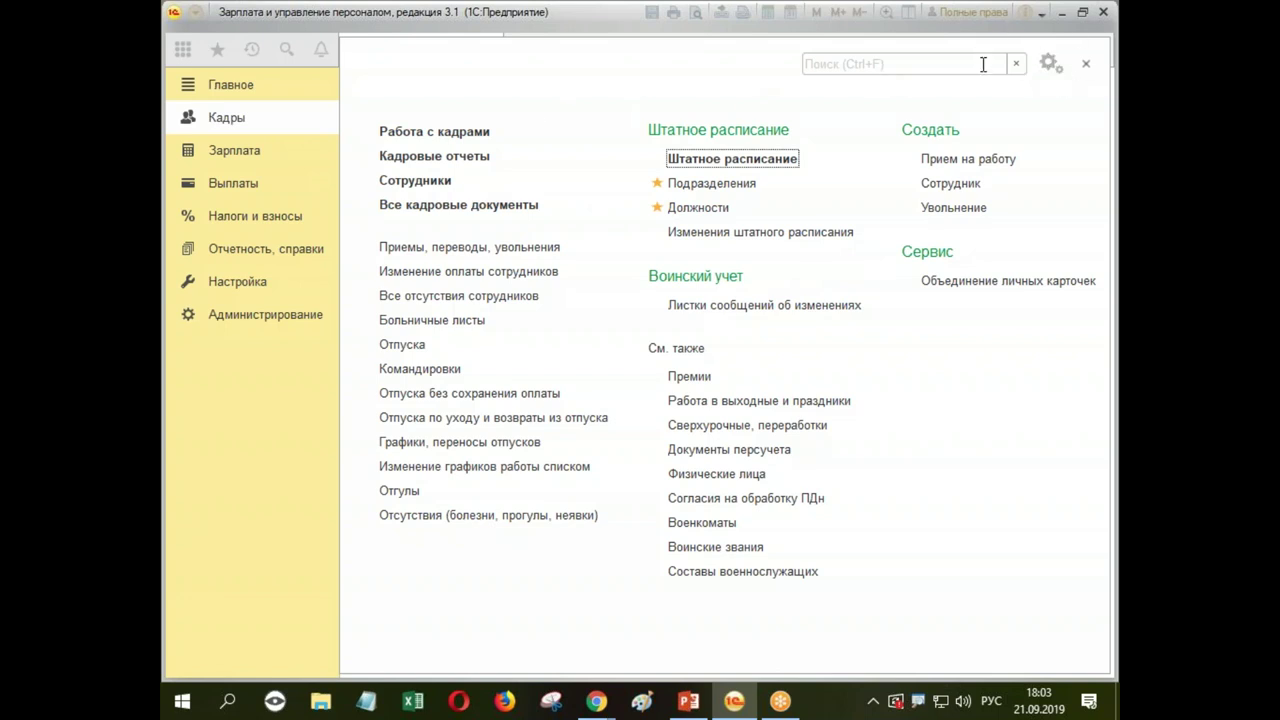
pyautogui.click(1048, 65)
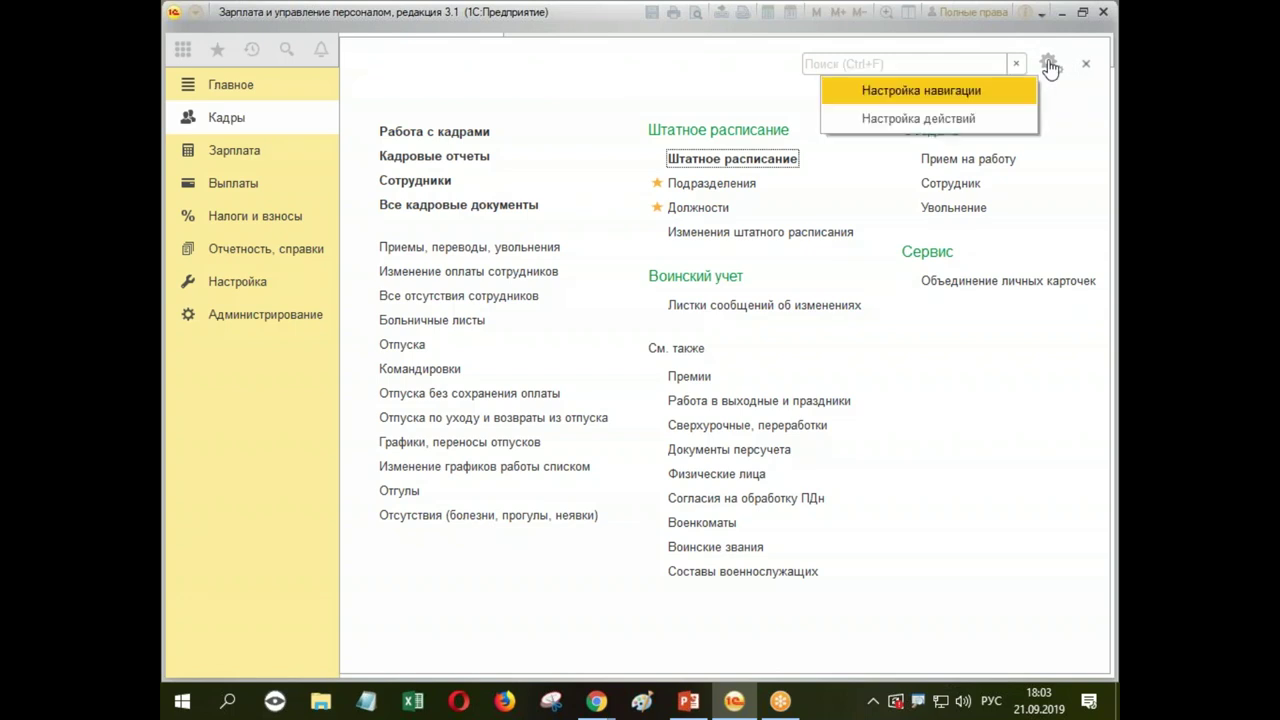
pyautogui.click(966, 94)
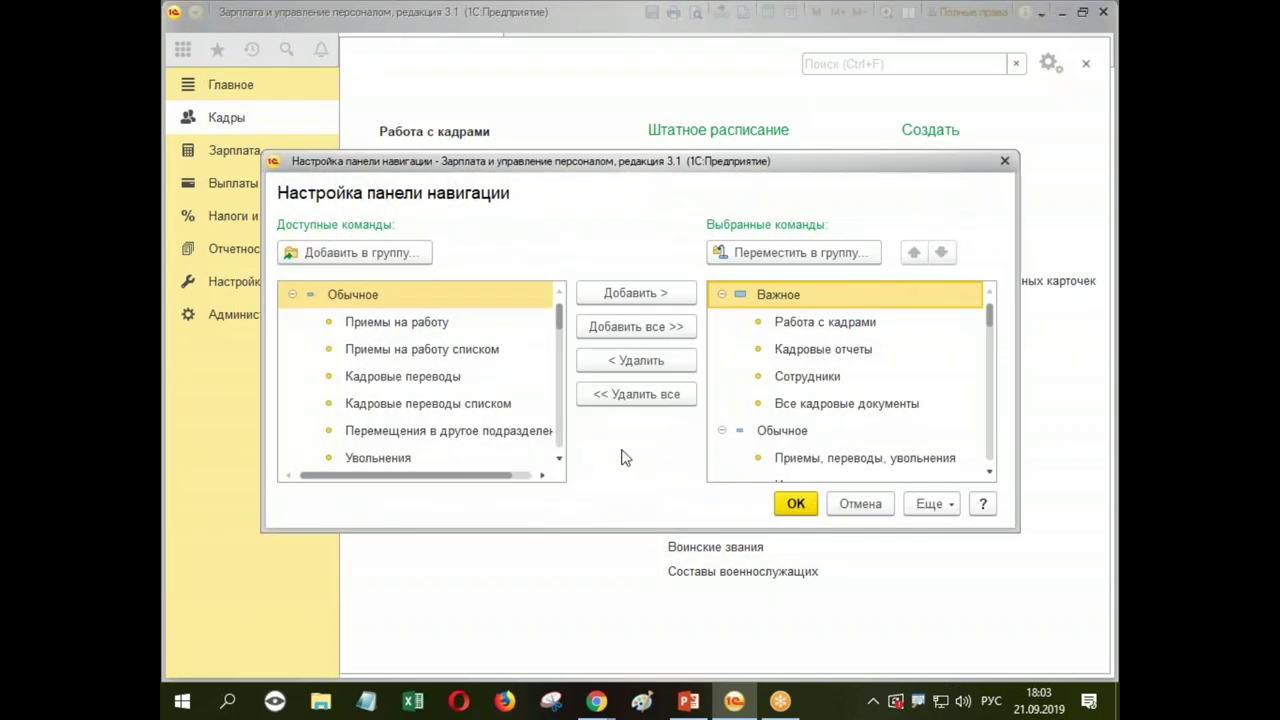
pyautogui.click(559, 459)
pyautogui.scroll(-11, 559, 459)
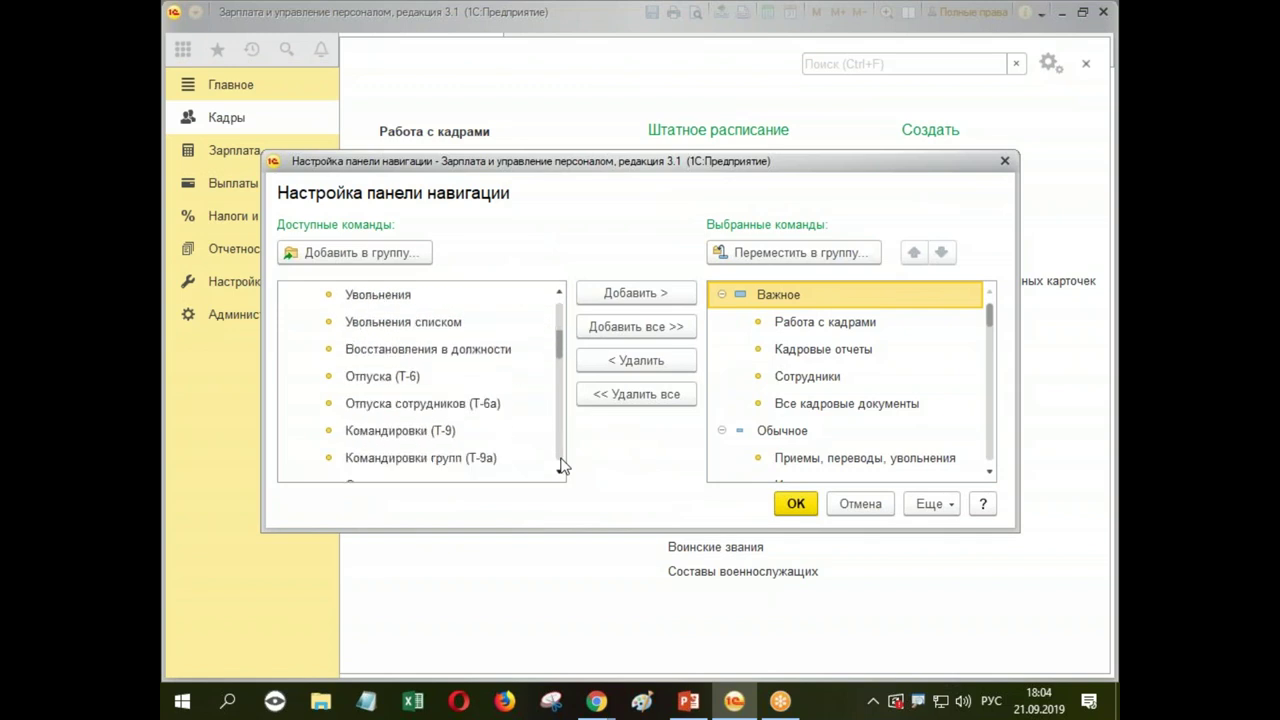
pyautogui.scroll(-10, 560, 465)
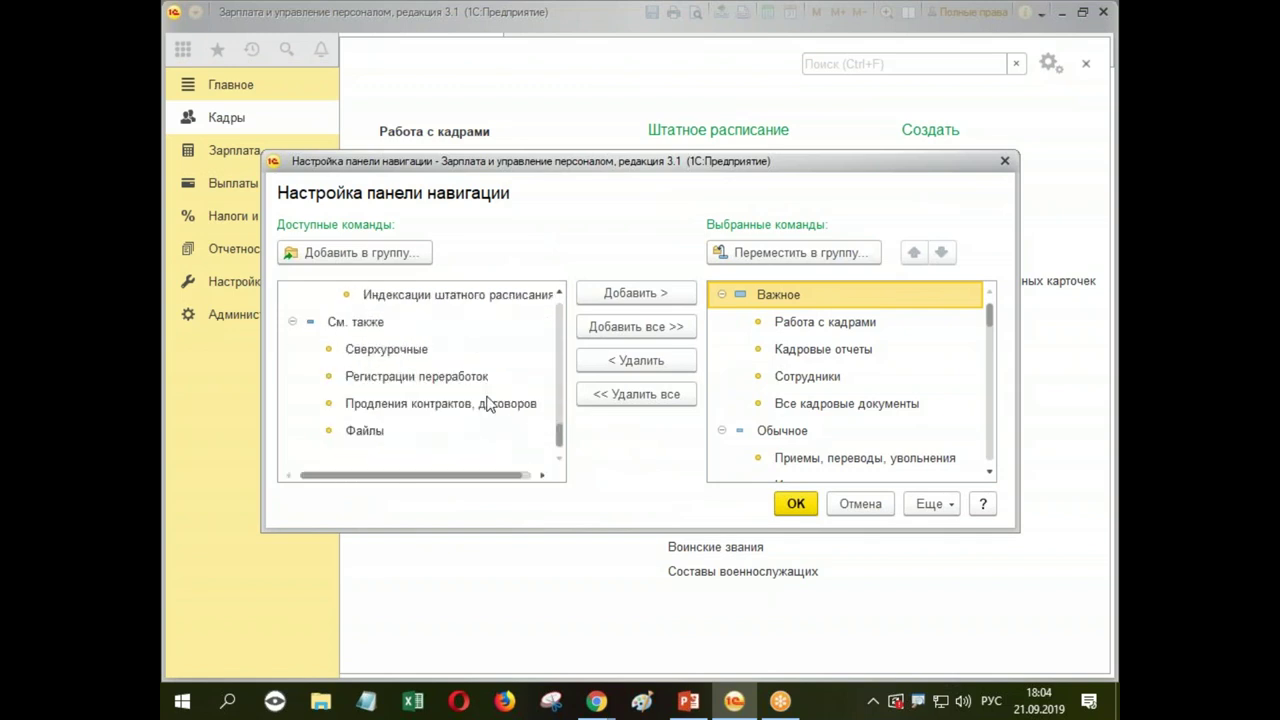
pyautogui.click(560, 292)
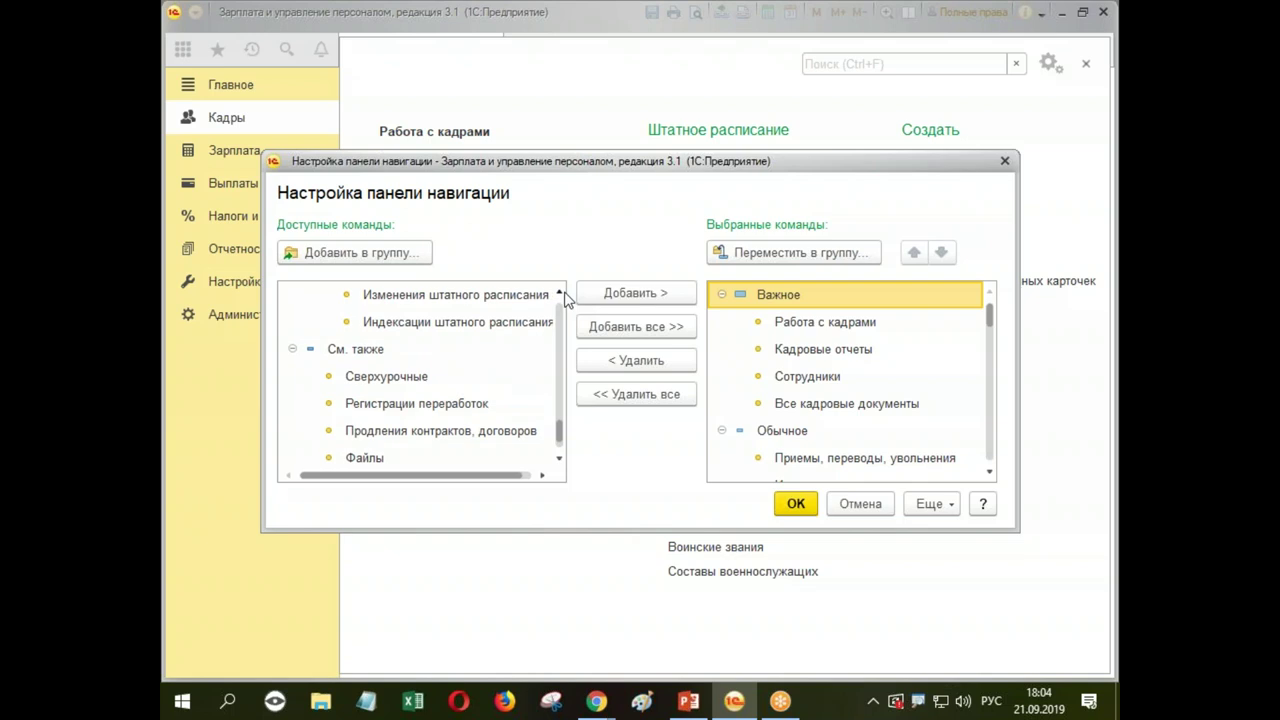
pyautogui.click(460, 322)
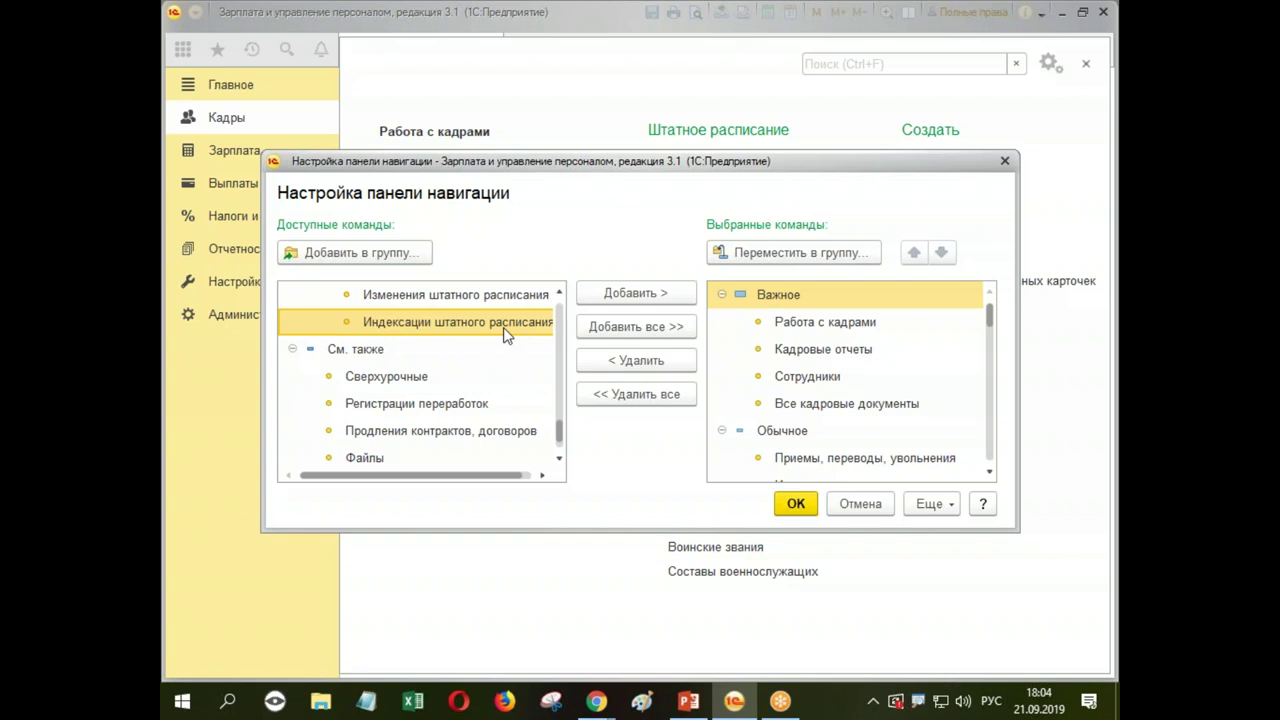
pyautogui.click(641, 297)
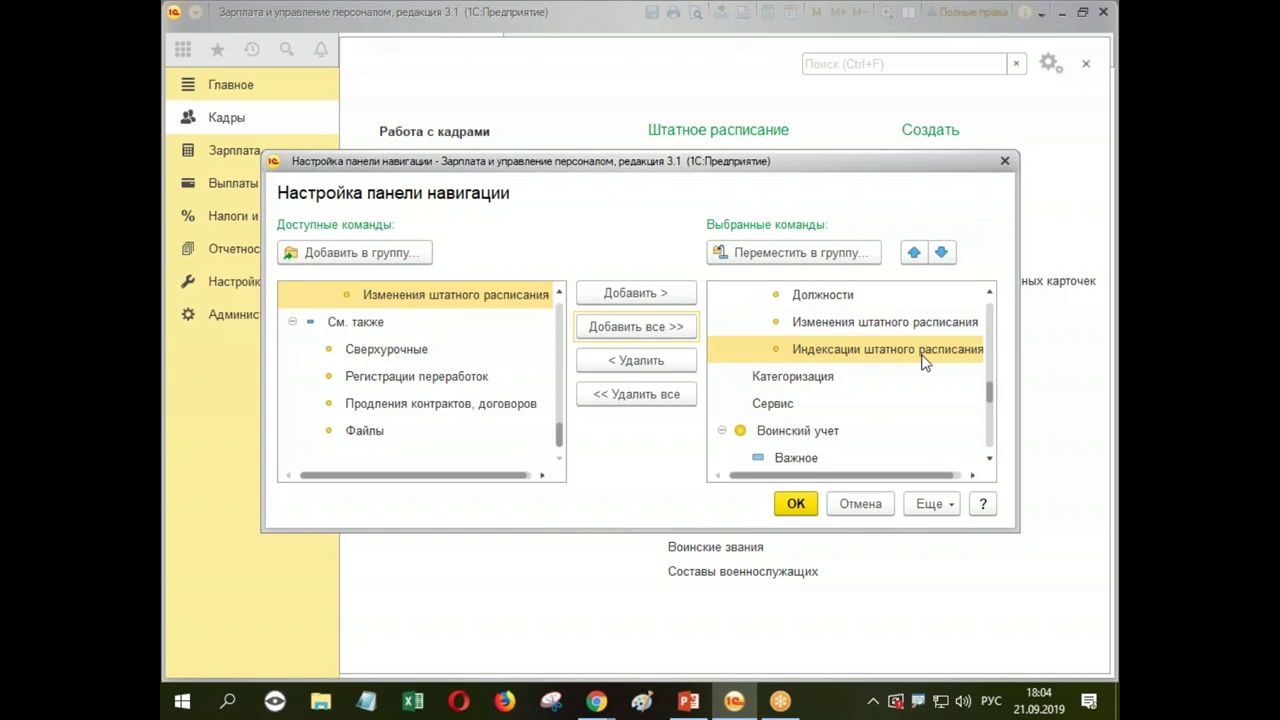
pyautogui.click(795, 505)
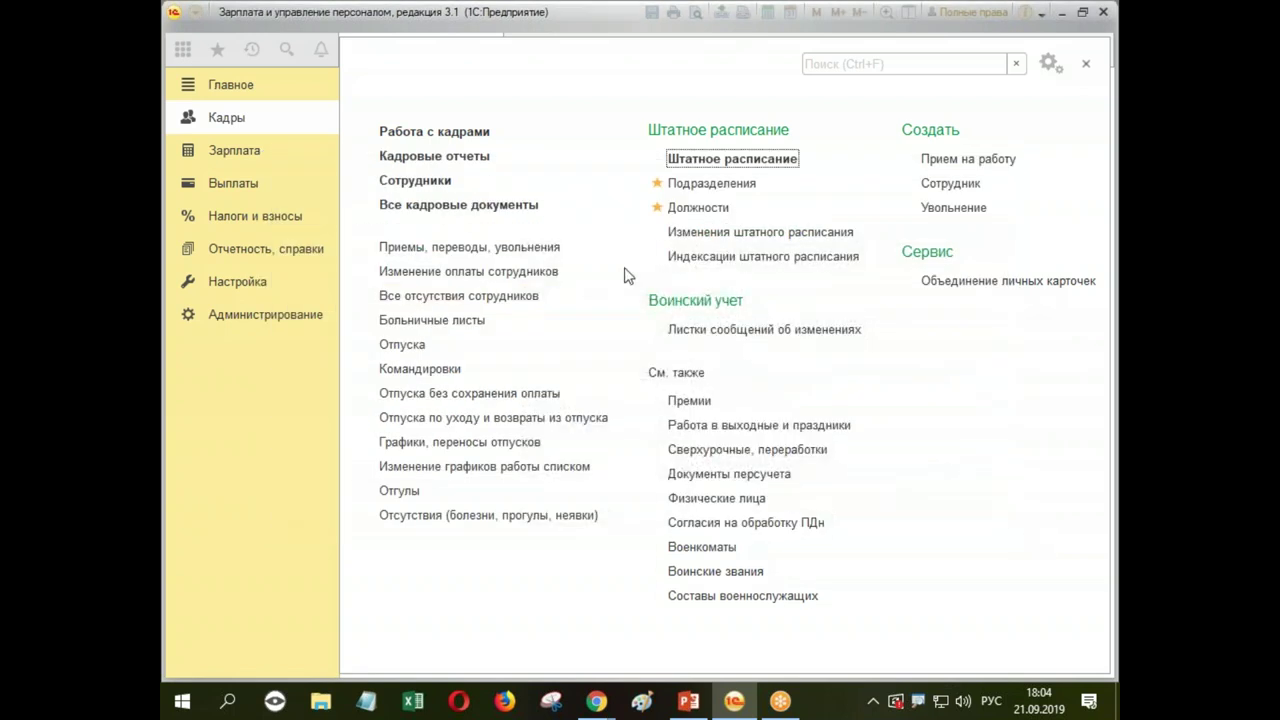
pyautogui.moveTo(913, 288)
pyautogui.click(655, 258)
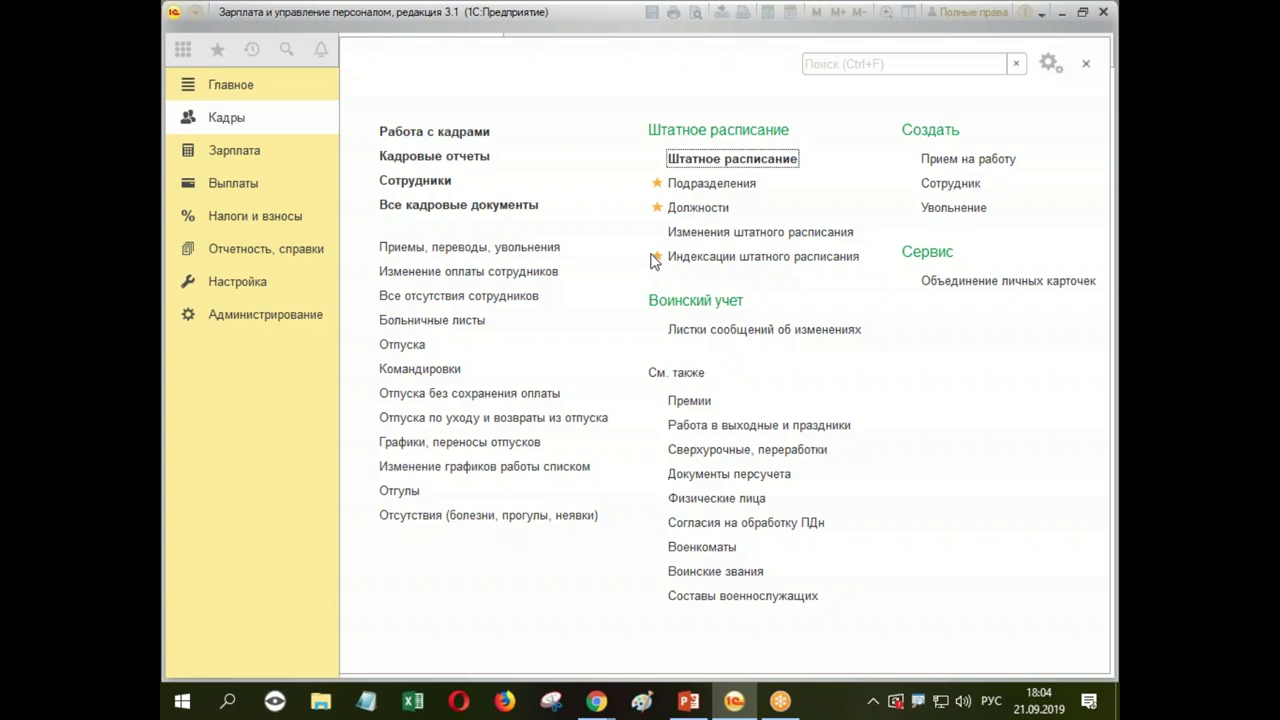
# Step: Create a staffing table indexation for the month Июнь 2019 with the document date 01.06.2019
pyautogui.click(779, 262)
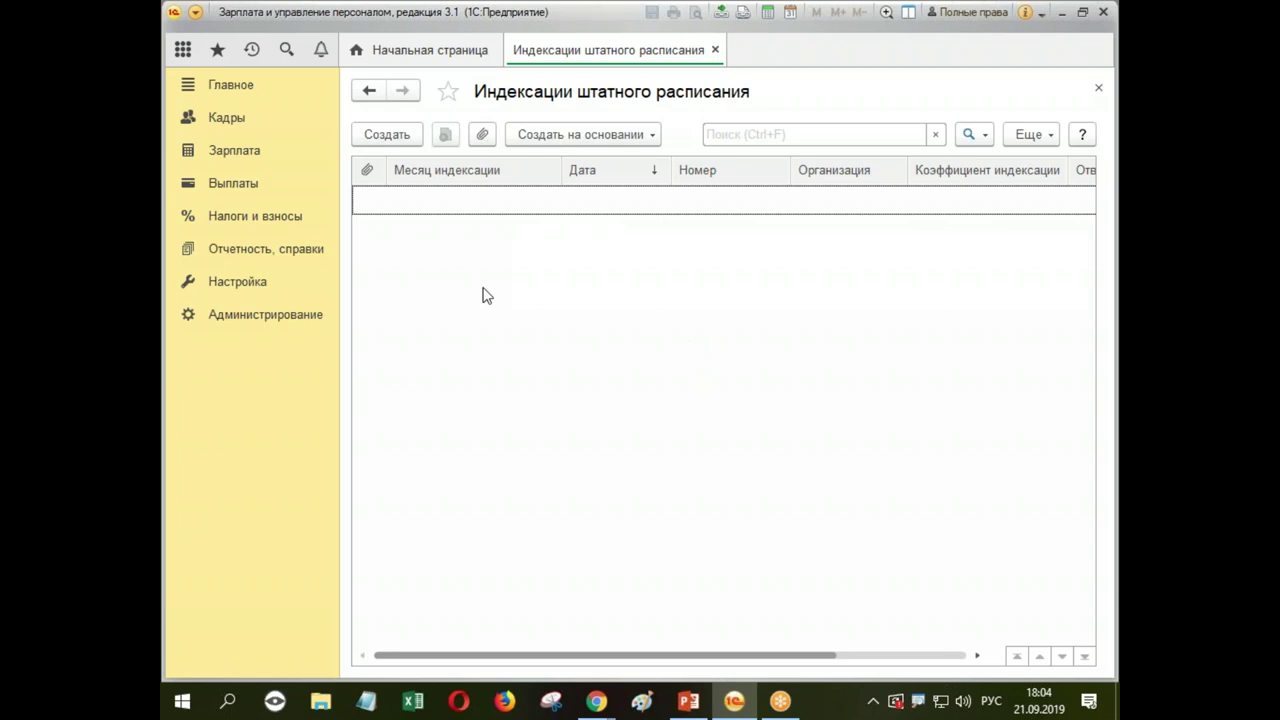
pyautogui.click(376, 140)
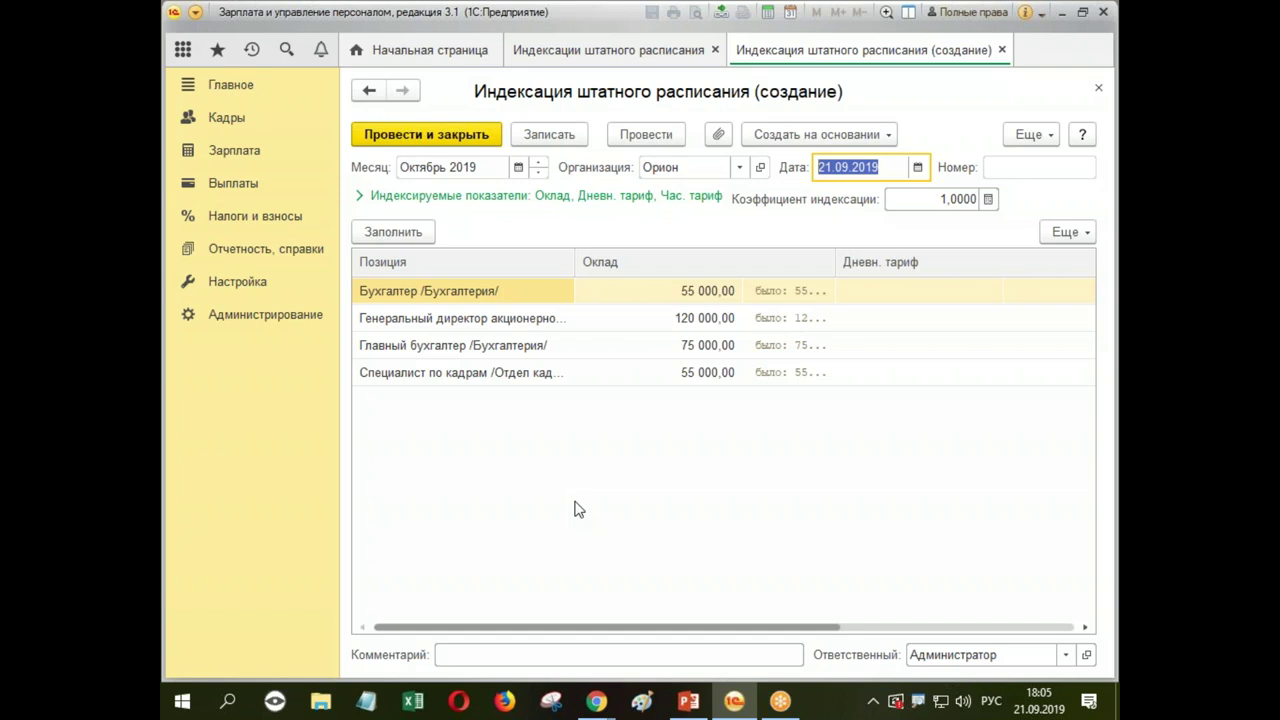
pyautogui.click(518, 167)
pyautogui.click(600, 384)
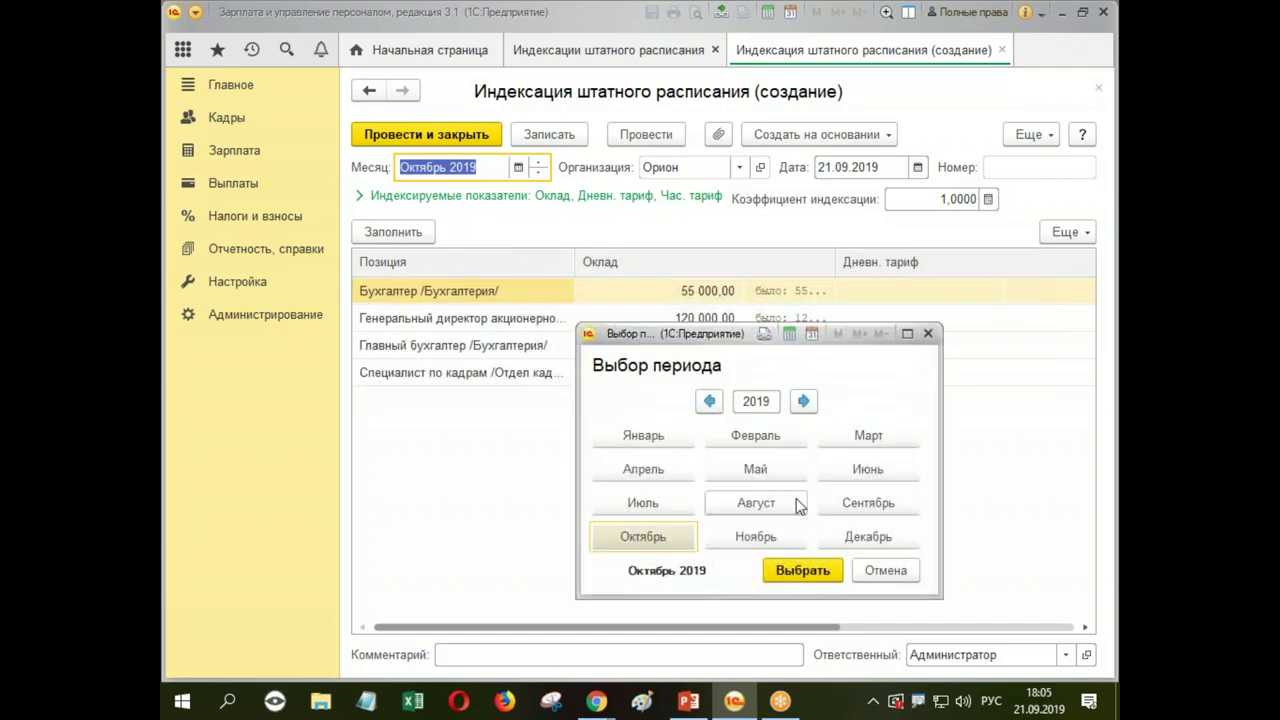
pyautogui.click(860, 469)
pyautogui.click(800, 570)
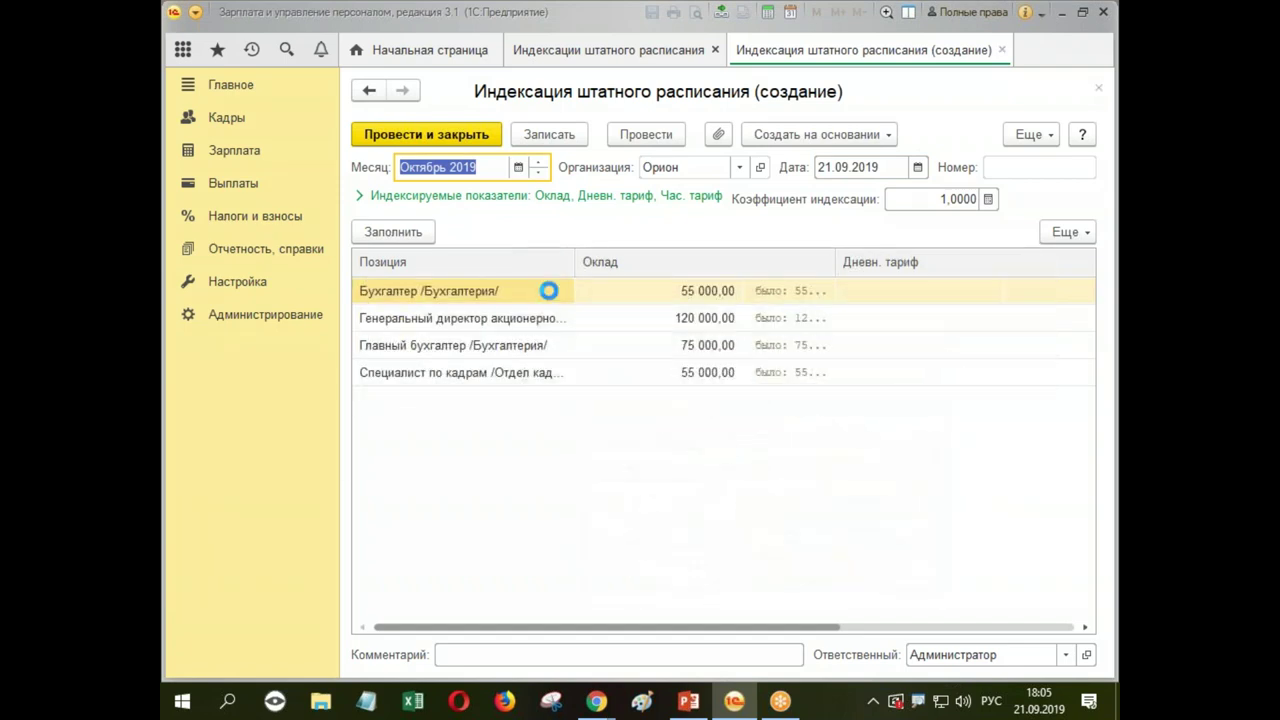
pyautogui.click(840, 167)
pyautogui.write('01.06')
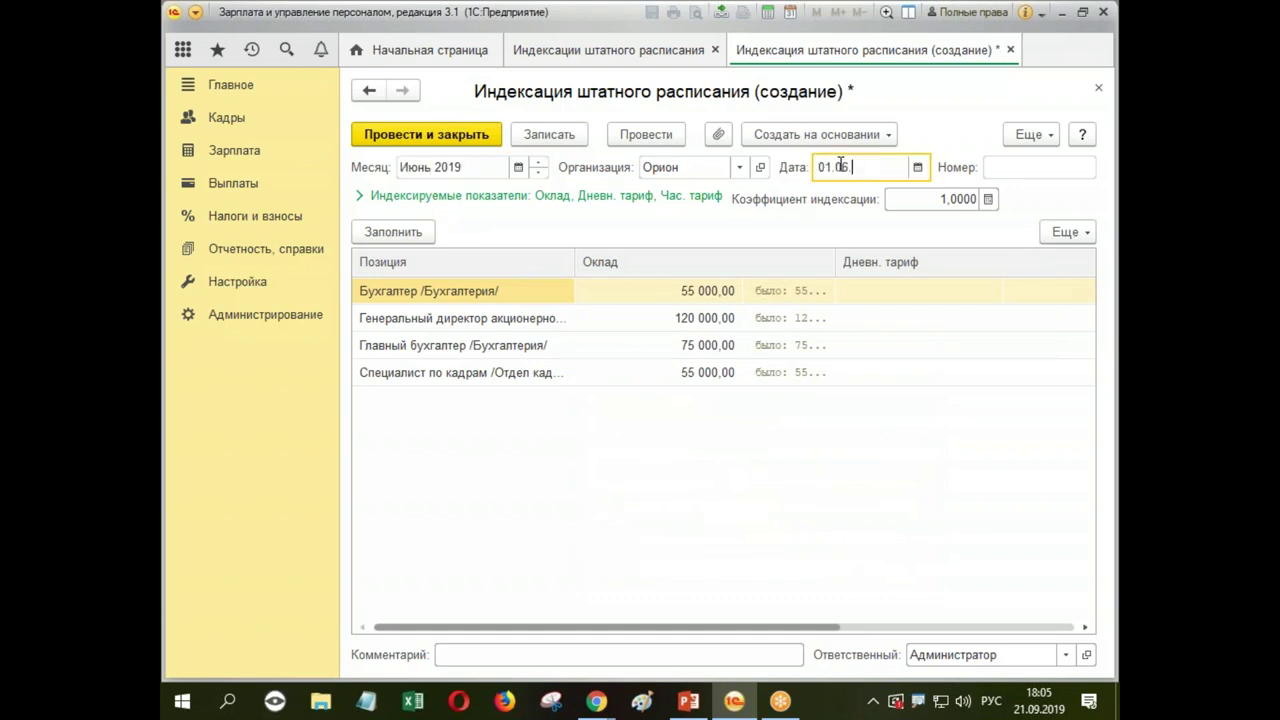
pyautogui.press('Tab')
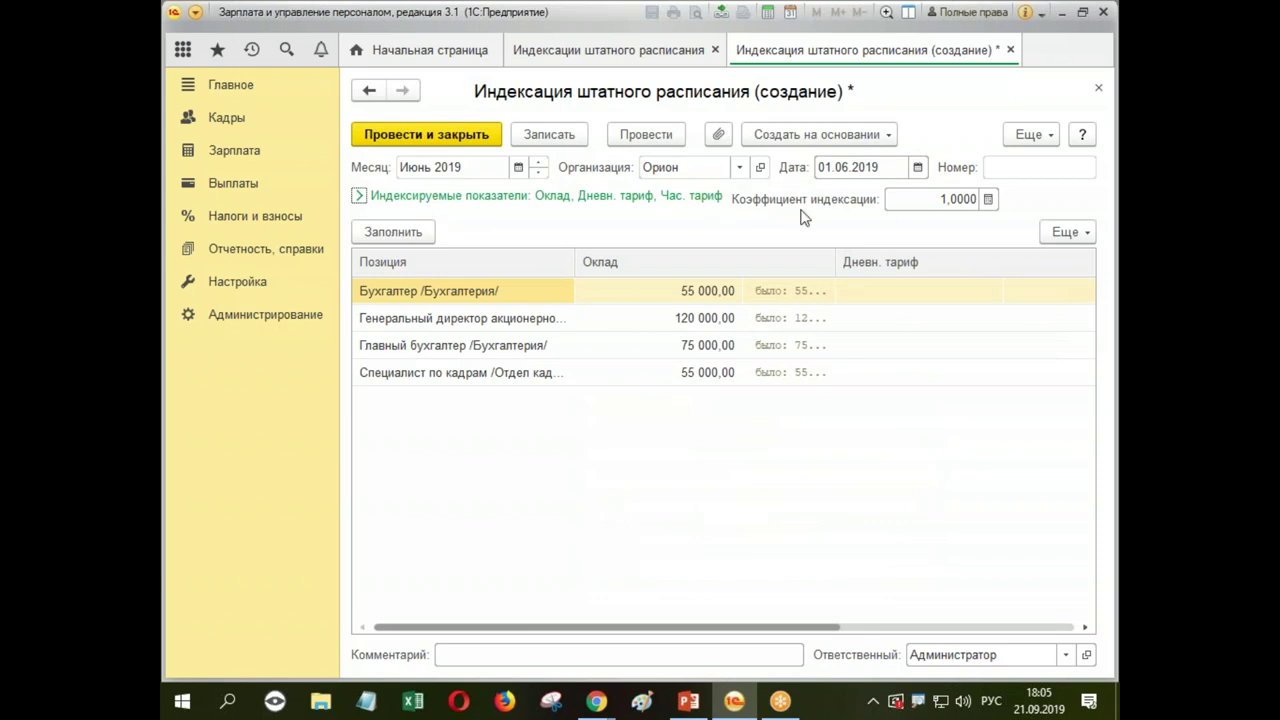
# Step: Widen the Оклад column and set the indexation coefficient to 1,2
pyautogui.moveTo(836, 258); pyautogui.dragTo(882, 258)
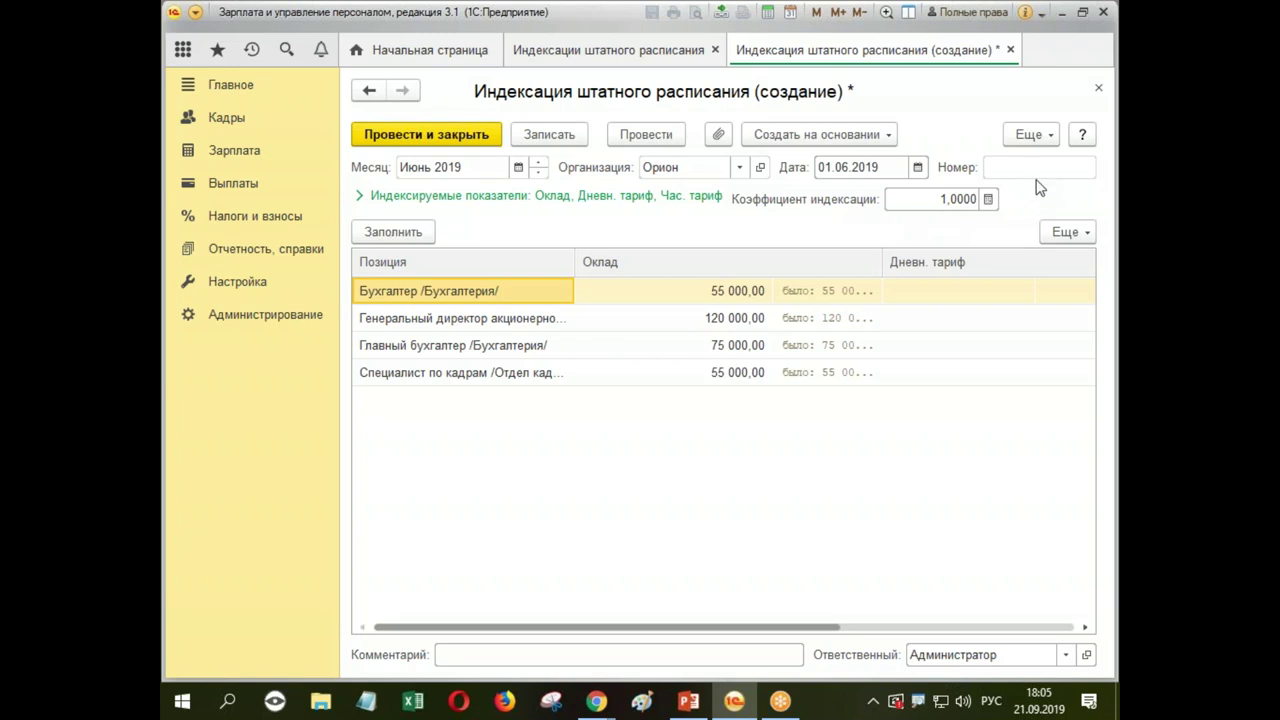
pyautogui.click(933, 201)
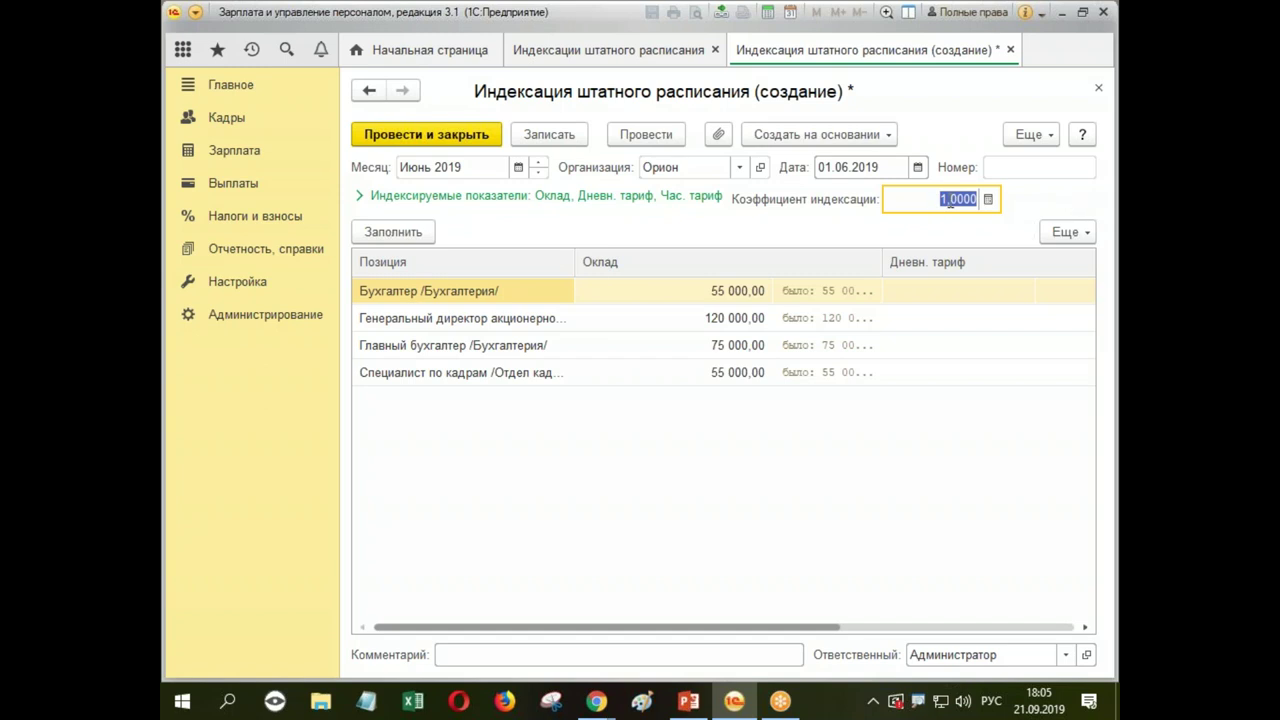
pyautogui.click(951, 198)
pyautogui.write('2')
pyautogui.press('Return')
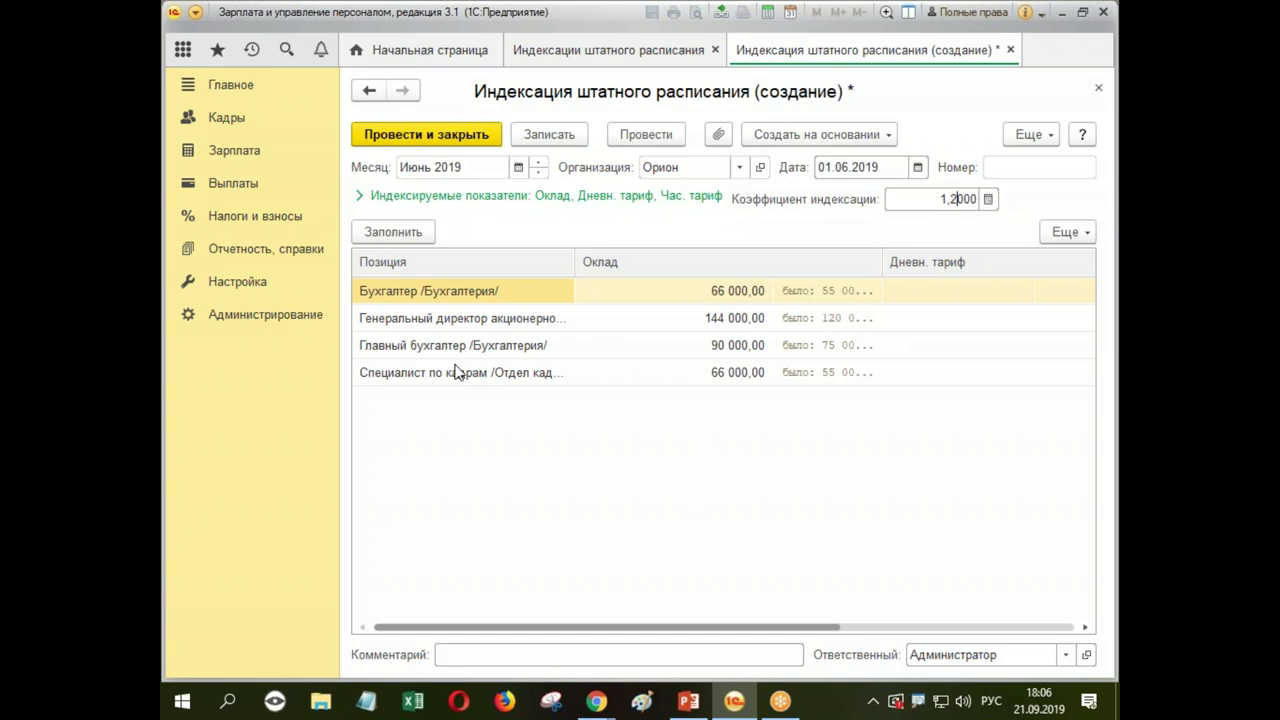
pyautogui.click(403, 320)
pyautogui.rightClick(404, 325)
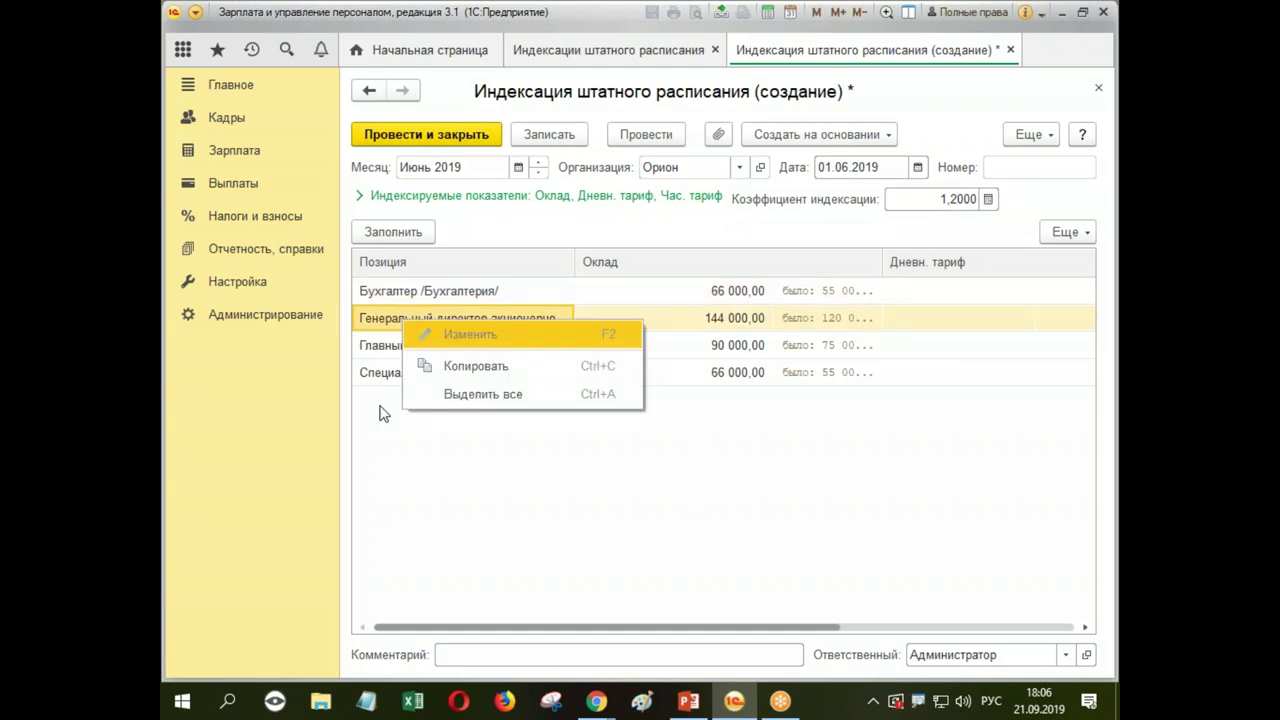
pyautogui.click(390, 448)
pyautogui.rightClick(370, 322)
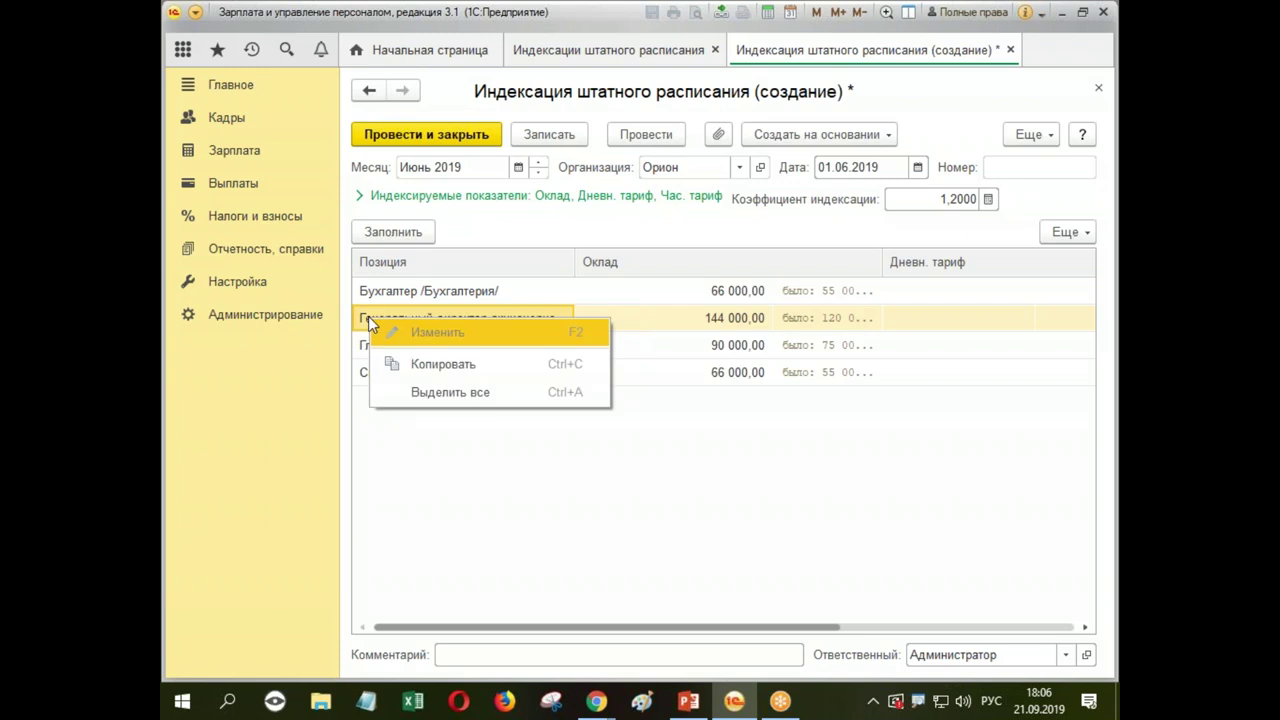
pyautogui.click(620, 460)
pyautogui.click(1090, 232)
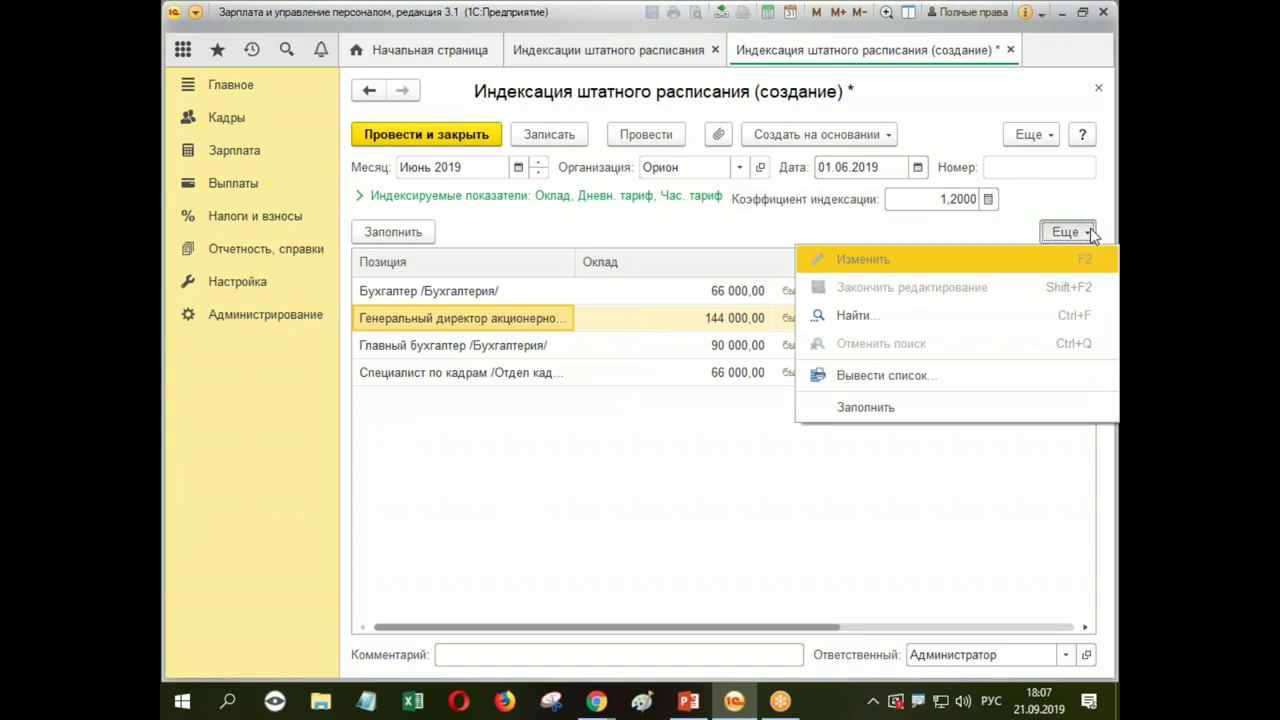
pyautogui.click(577, 471)
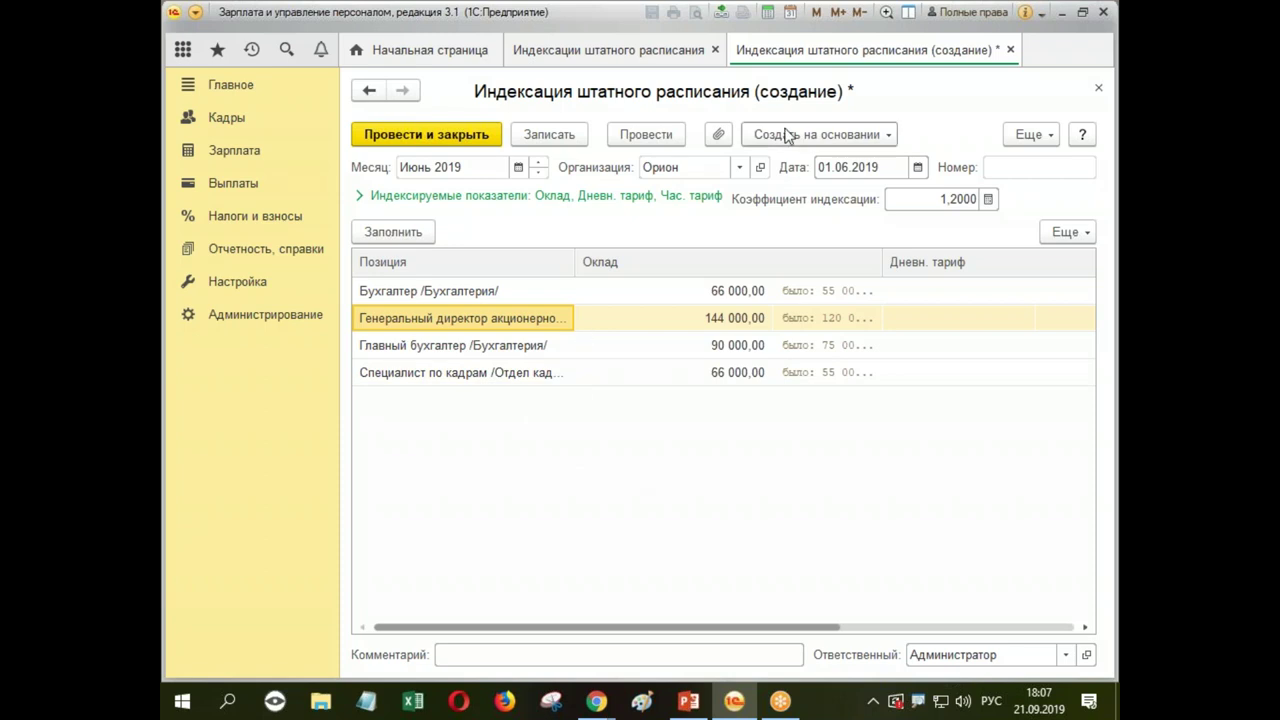
# Step: Save the staffing table indexation, create an Индексация заработка document based on it, and fill its employee list
pyautogui.click(889, 136)
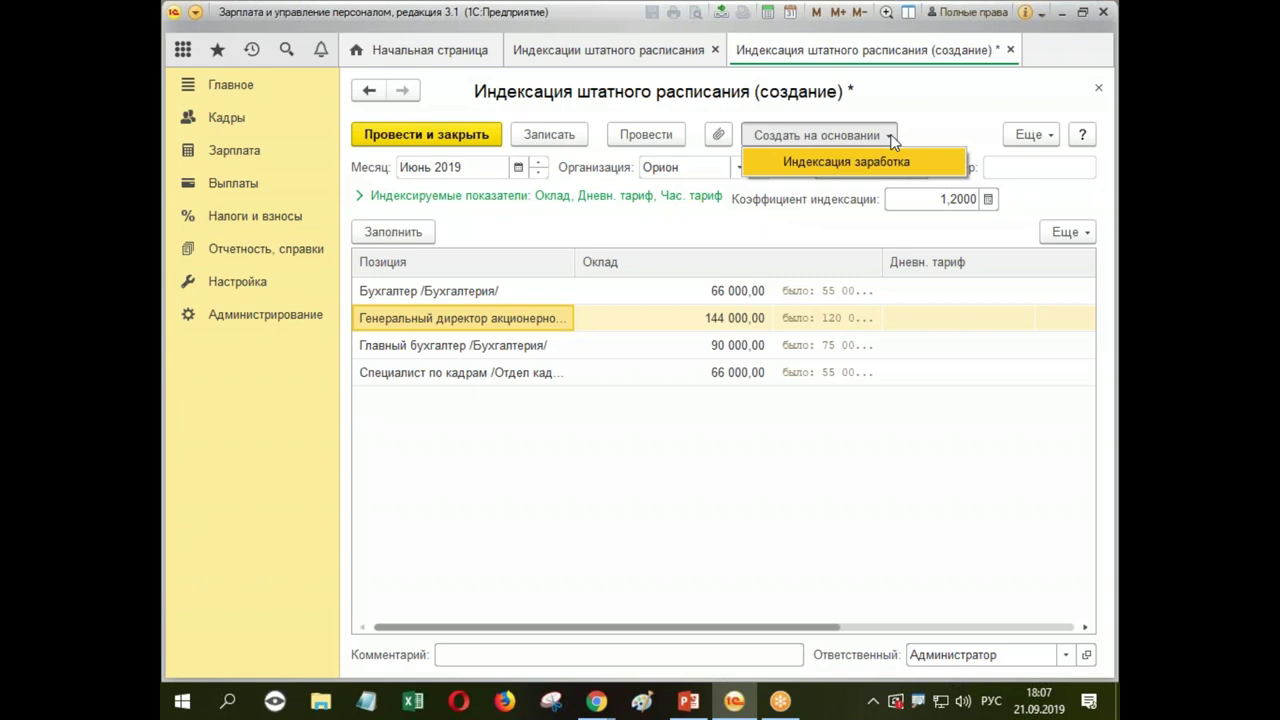
pyautogui.click(897, 165)
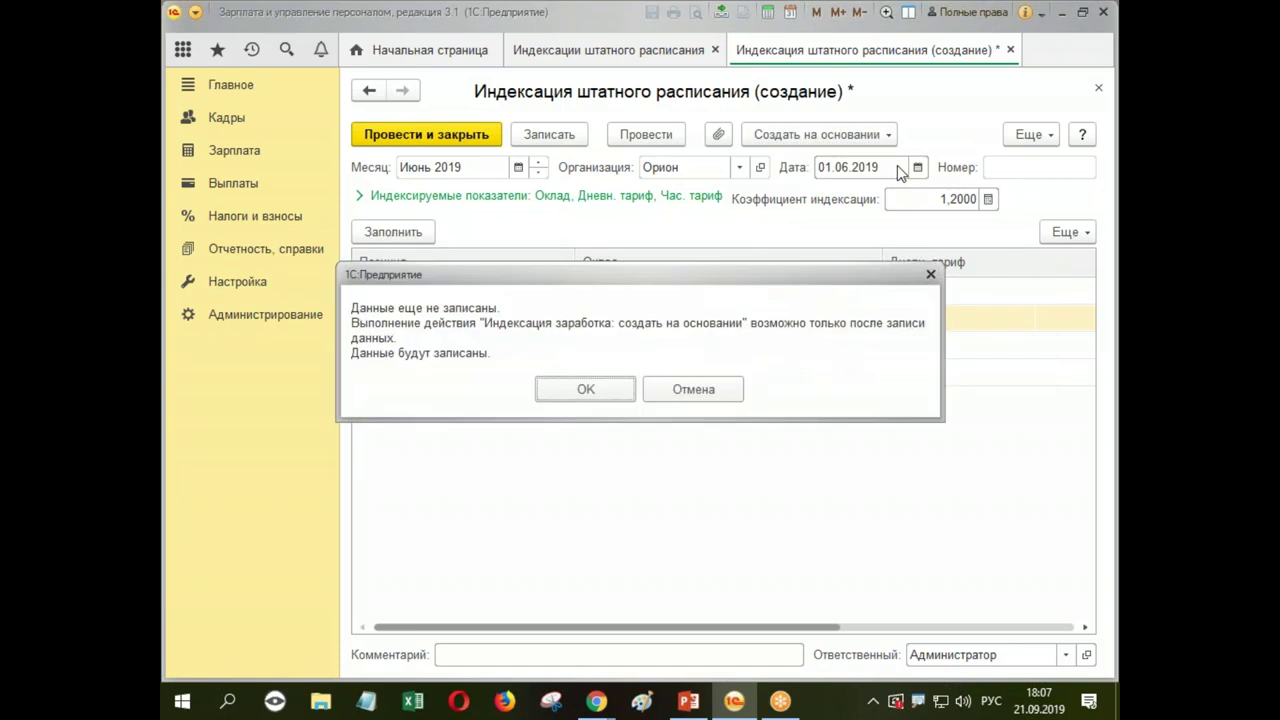
pyautogui.click(590, 390)
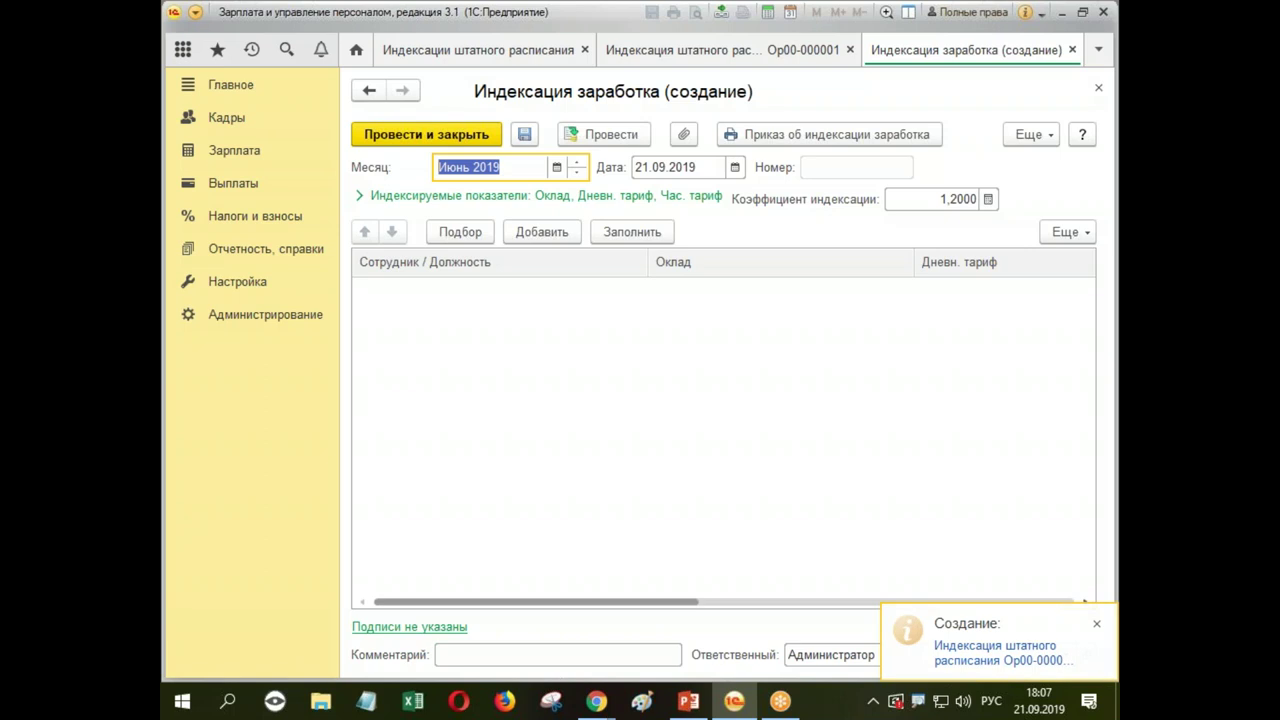
pyautogui.click(636, 236)
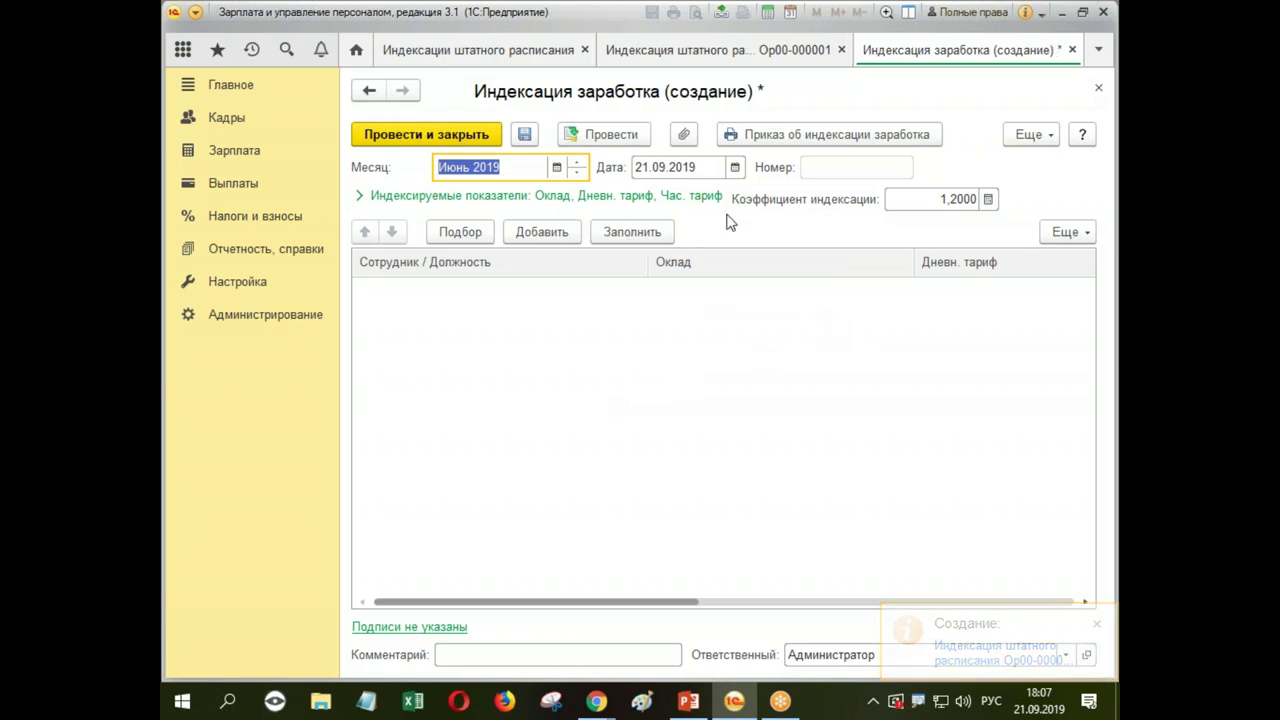
# Step: Date the earnings indexation 01.06.2019, try filling its employee list, and close the document without saving
pyautogui.click(699, 166)
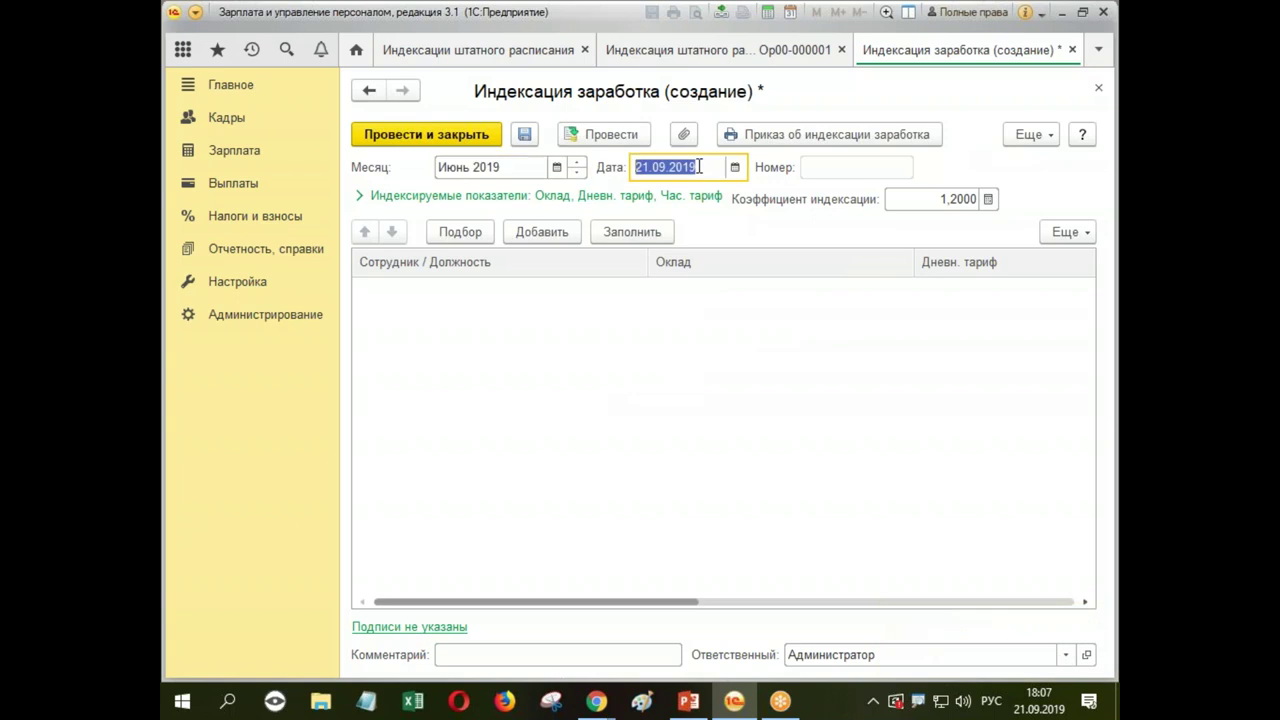
pyautogui.write('01.06.2019')
pyautogui.click(634, 235)
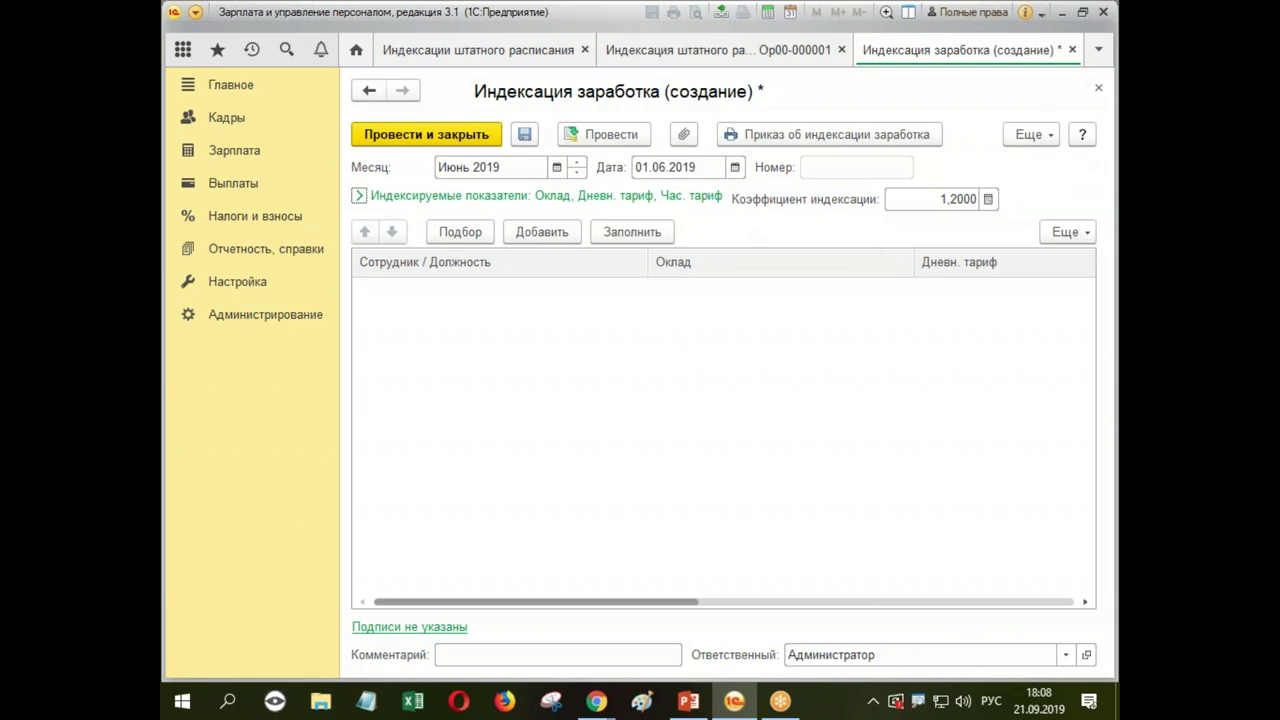
pyautogui.click(1098, 88)
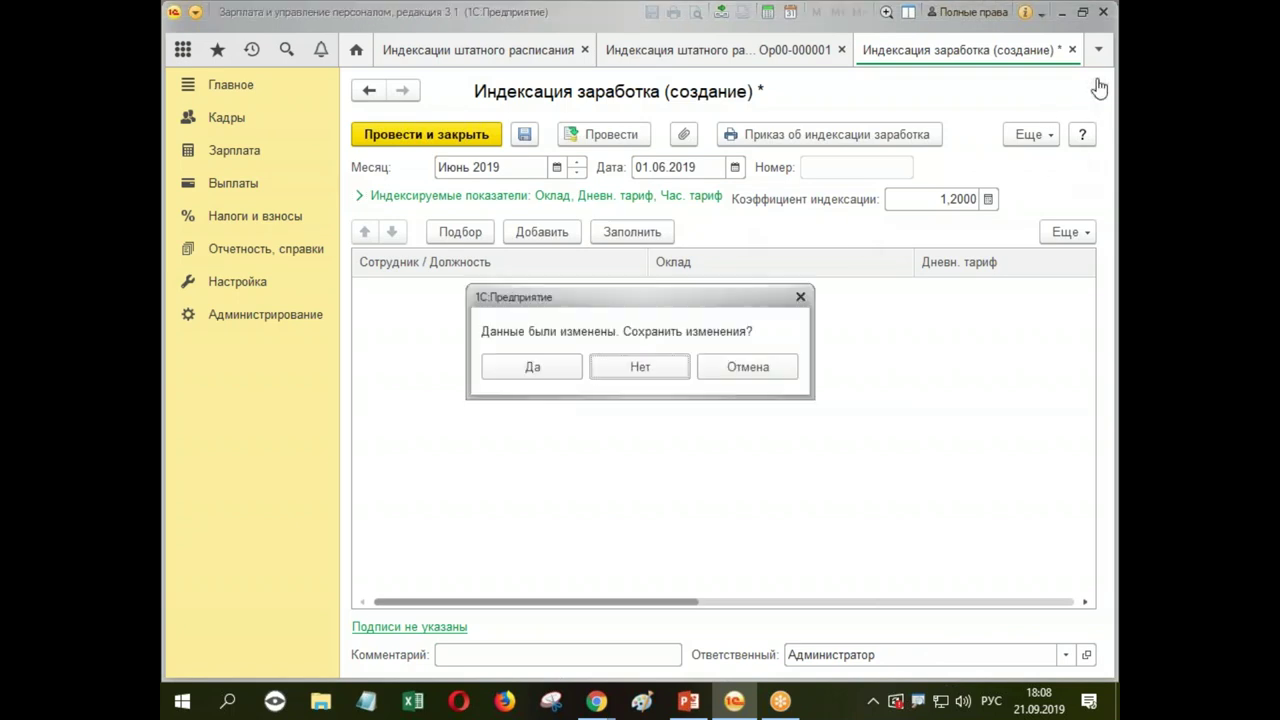
pyautogui.click(543, 372)
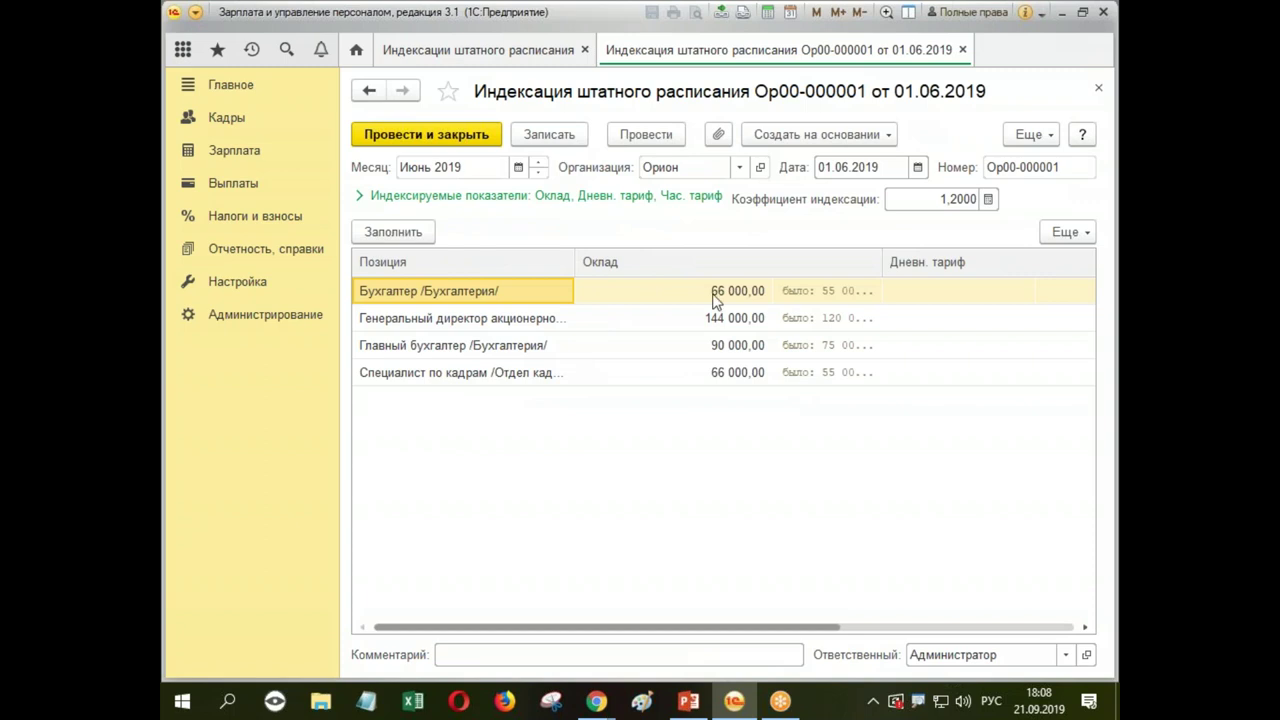
# Step: Post and close the June 2019 staffing table indexation, and close the list of indexations
pyautogui.click(440, 135)
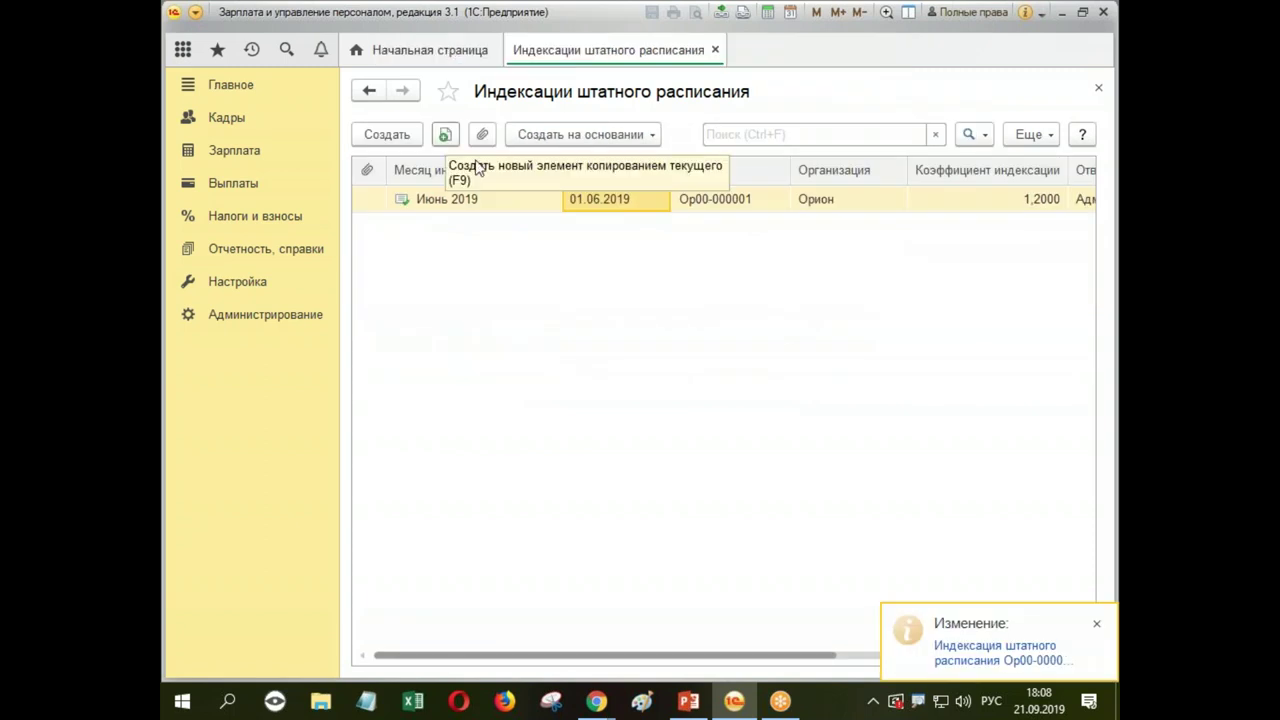
pyautogui.click(1097, 626)
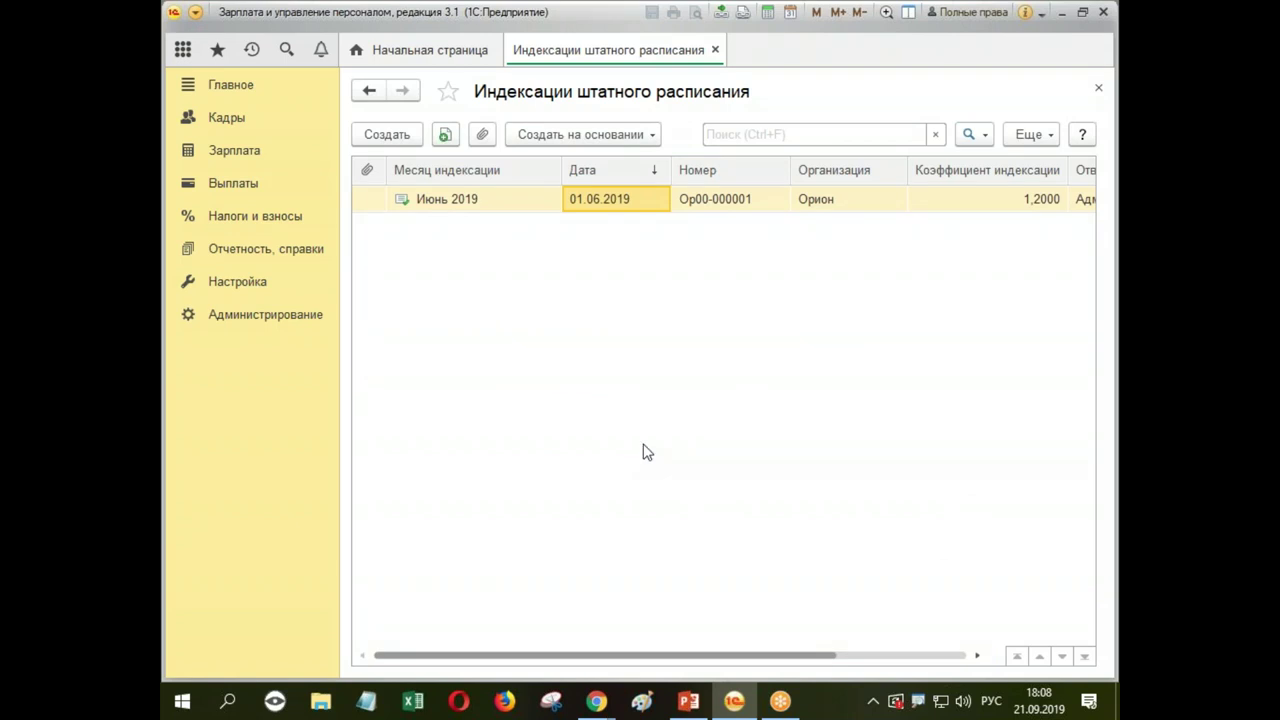
pyautogui.click(1098, 88)
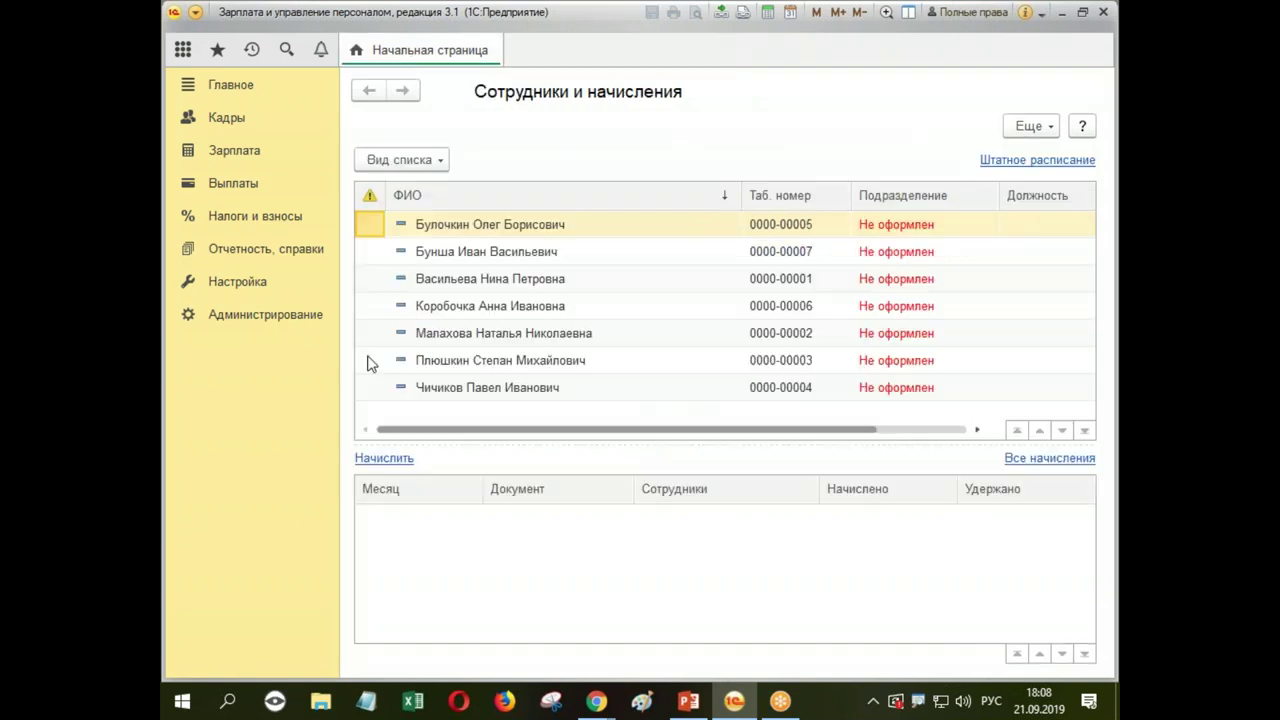
# Step: Create an Изменение штатного расписания document with both the change date and the document date set to 01.08.2019
pyautogui.click(220, 124)
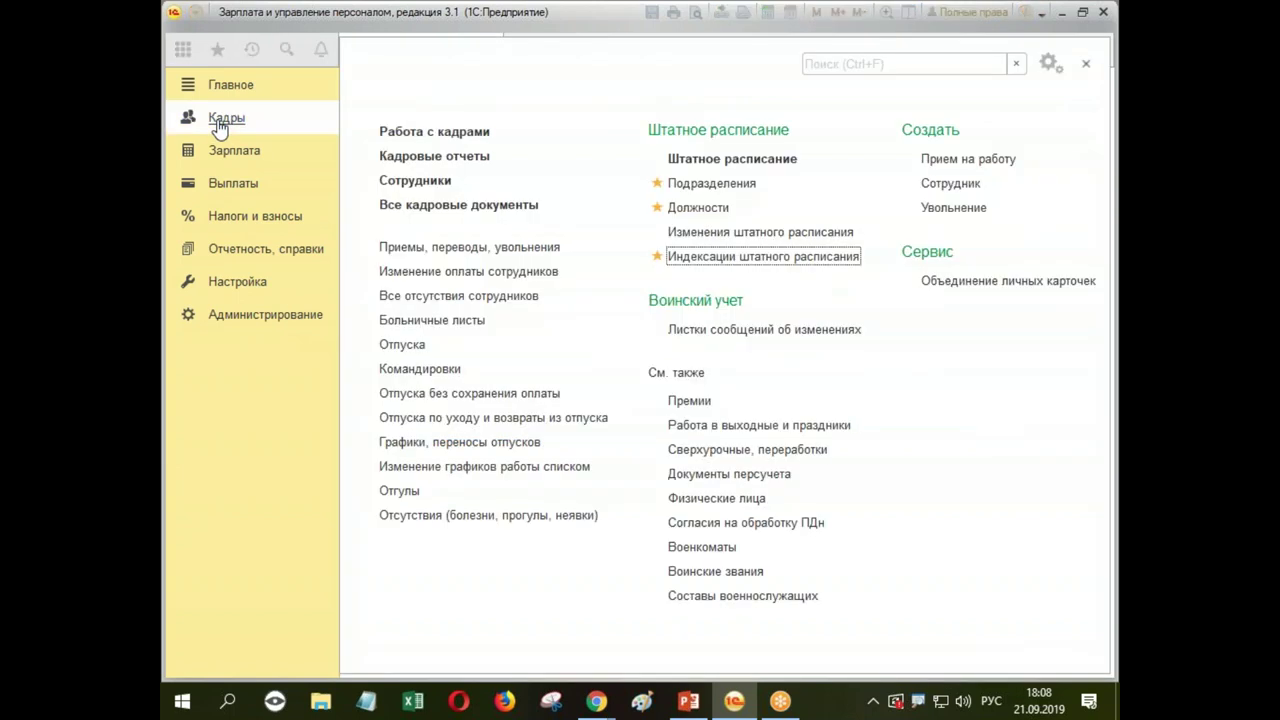
pyautogui.click(778, 233)
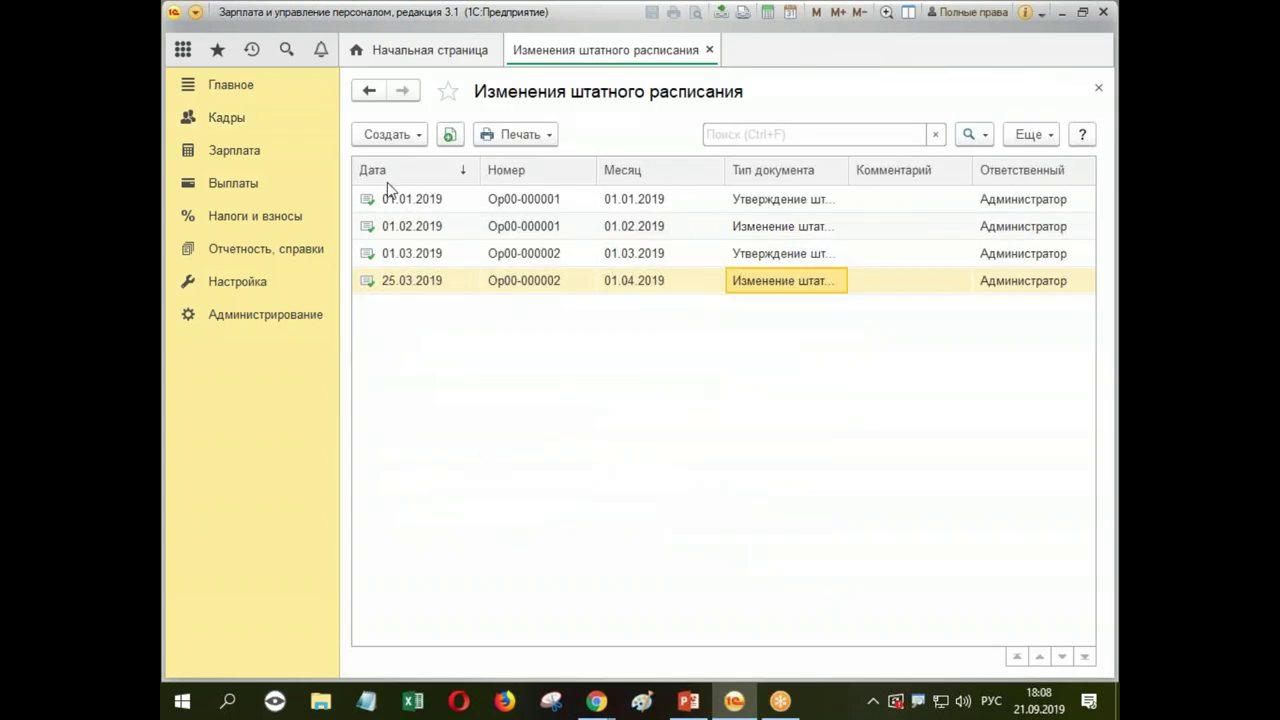
pyautogui.click(421, 137)
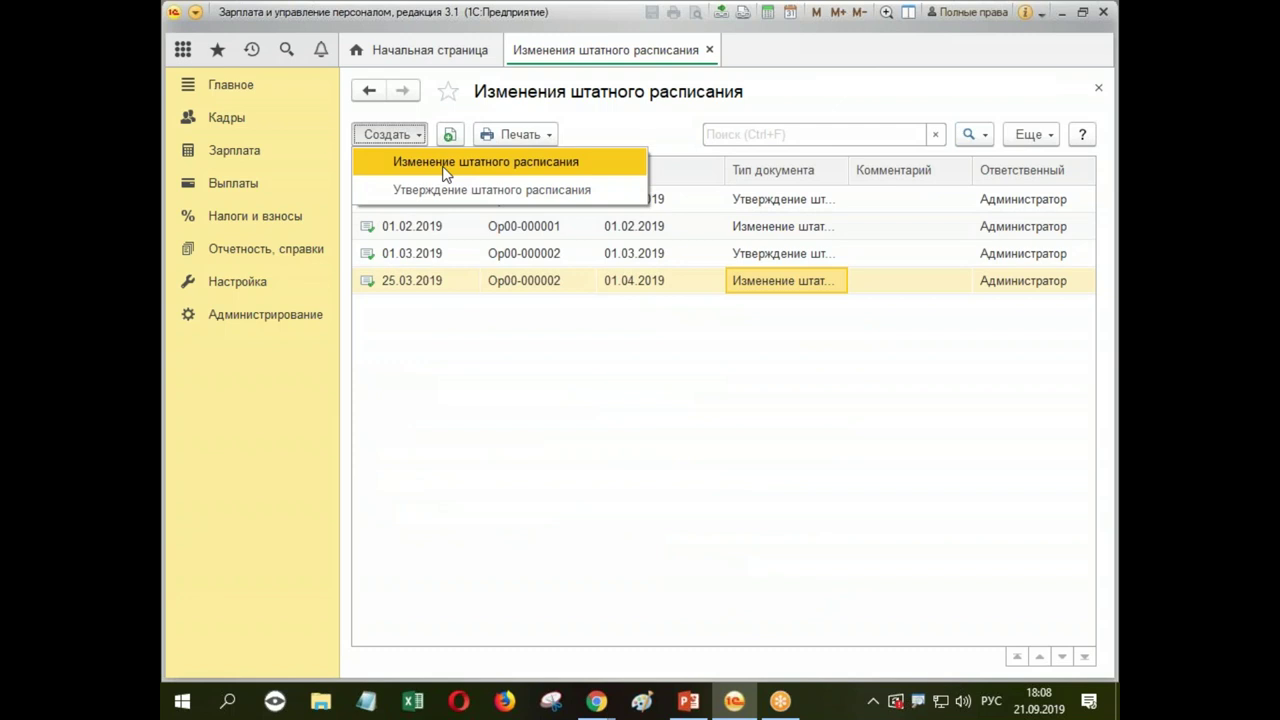
pyautogui.click(445, 170)
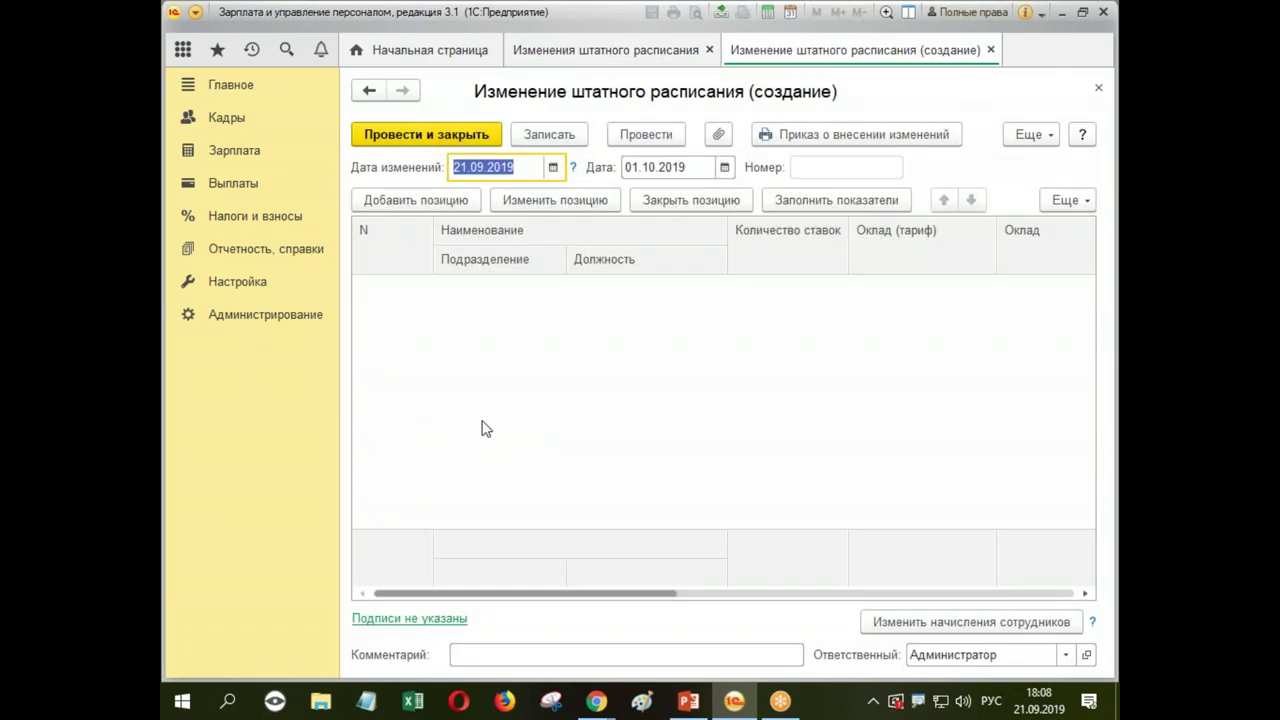
pyautogui.write('01.08.')
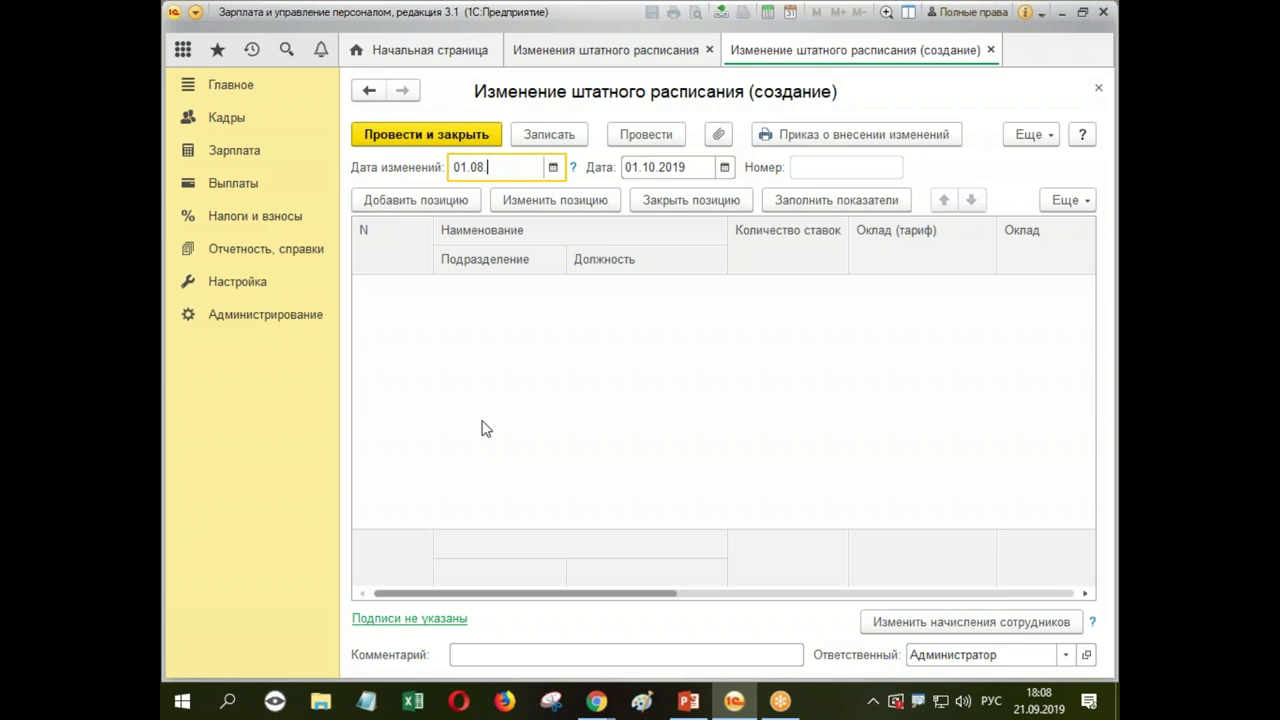
pyautogui.press('Tab')
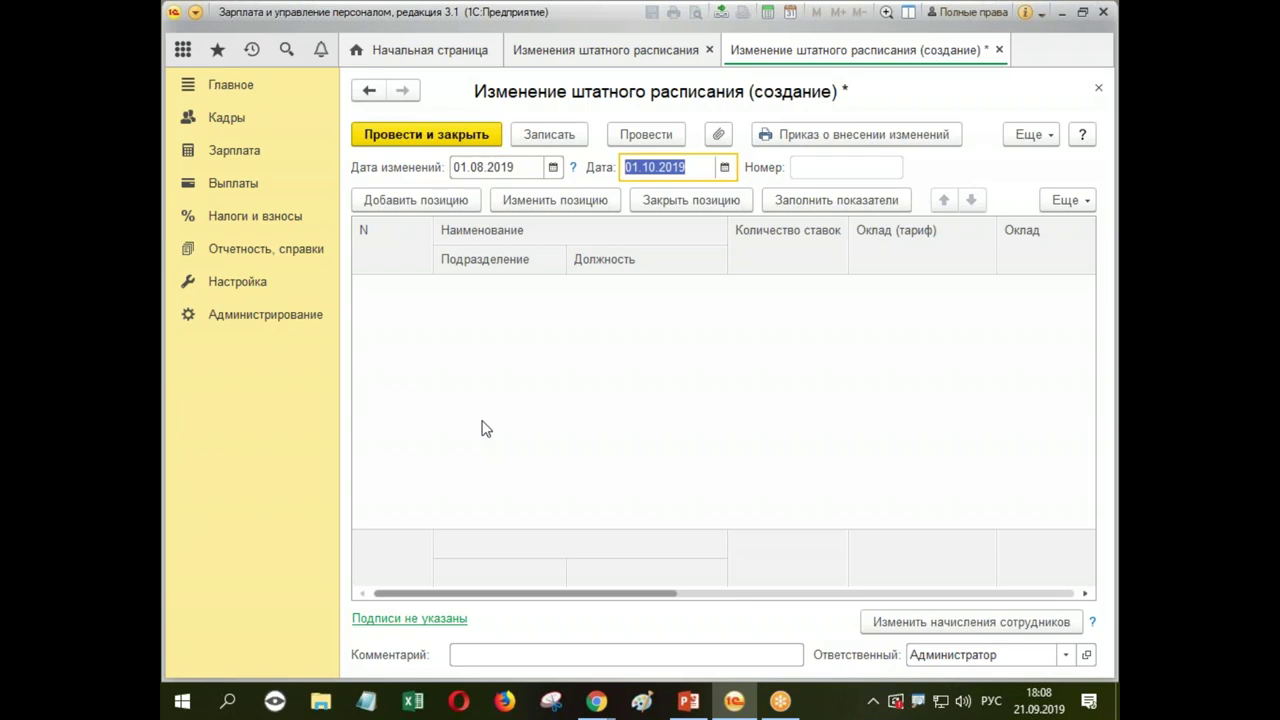
pyautogui.write('01.08.')
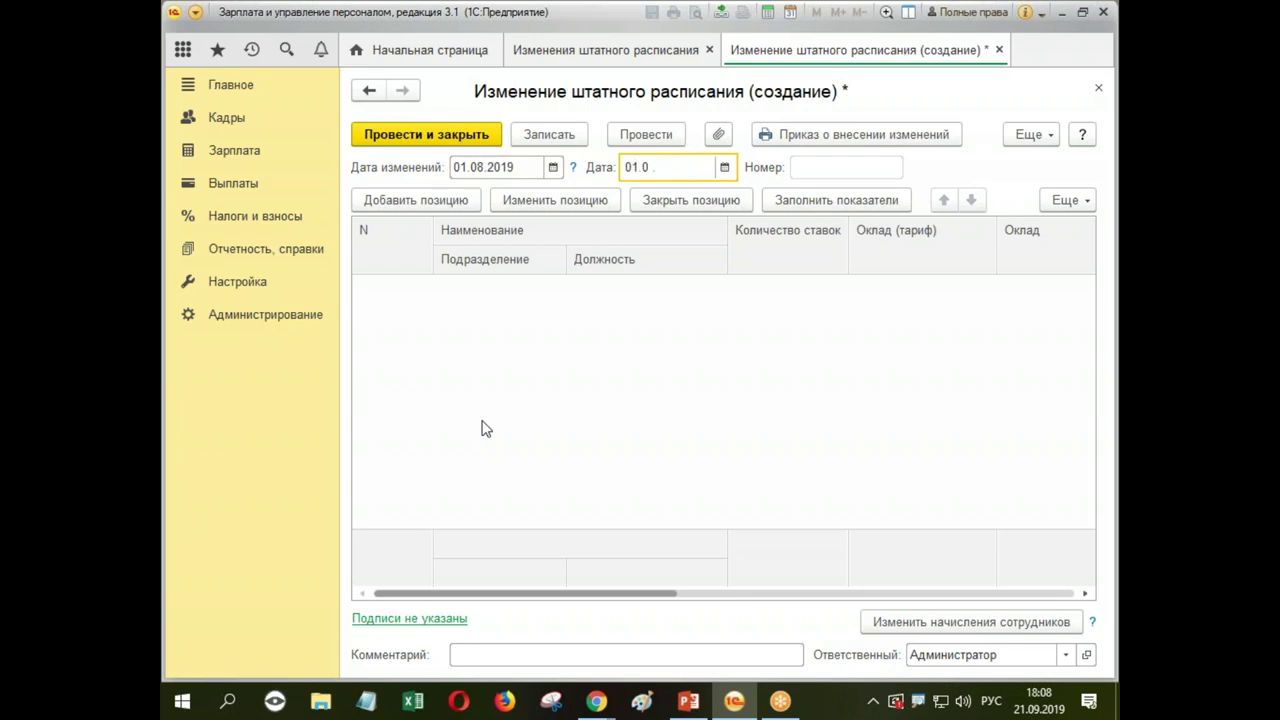
pyautogui.press('Tab')
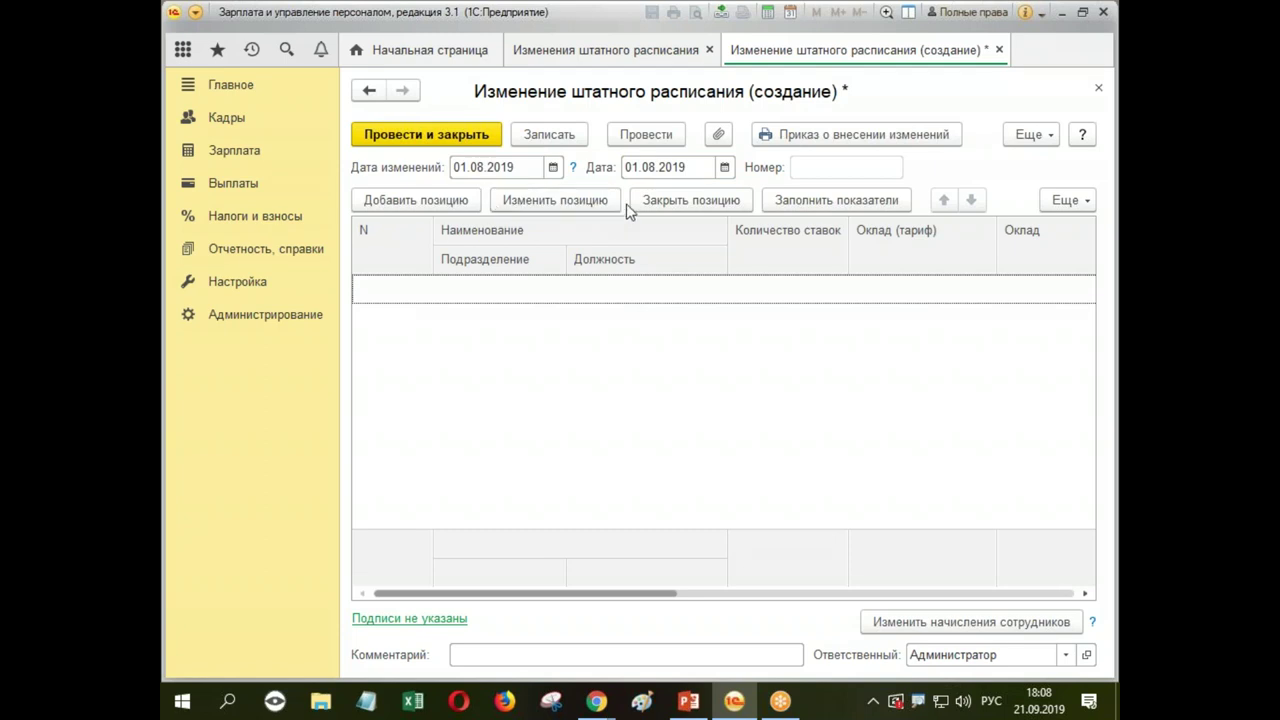
# Step: Add the general director, Главный бухгалтер and Специалист по кадрам positions to the document as positions to change
pyautogui.click(553, 203)
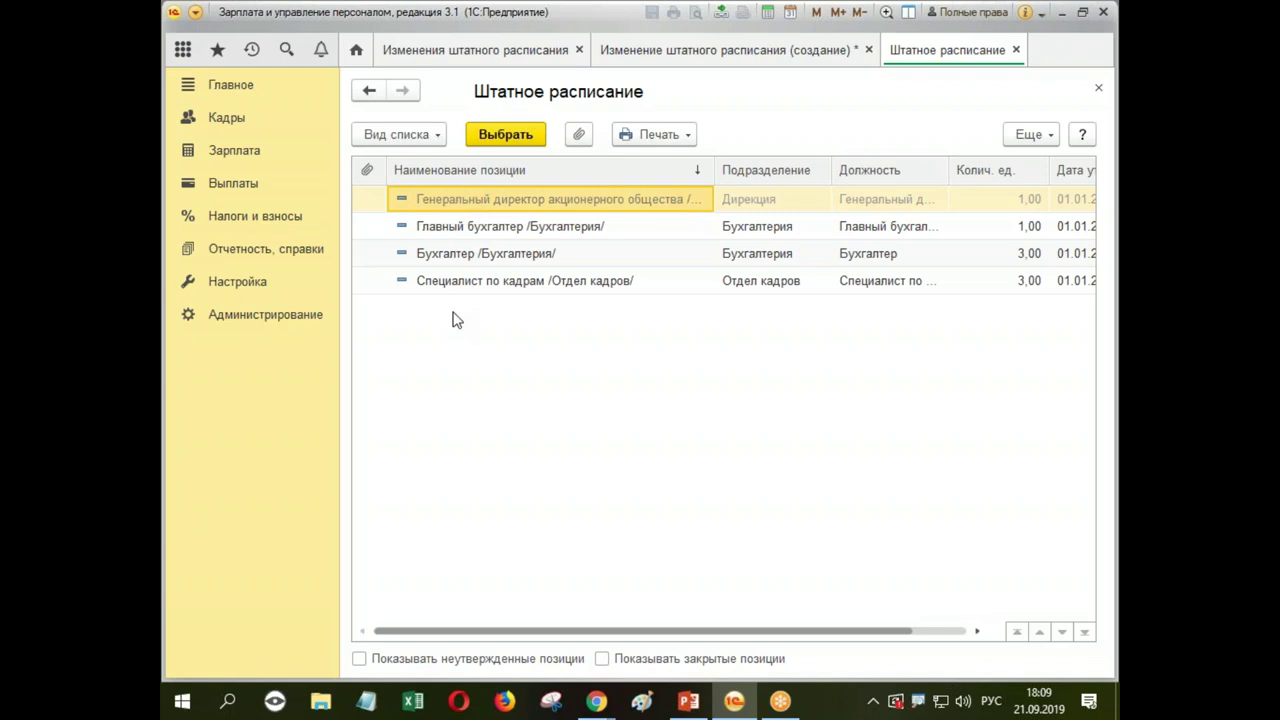
pyautogui.click(447, 226)
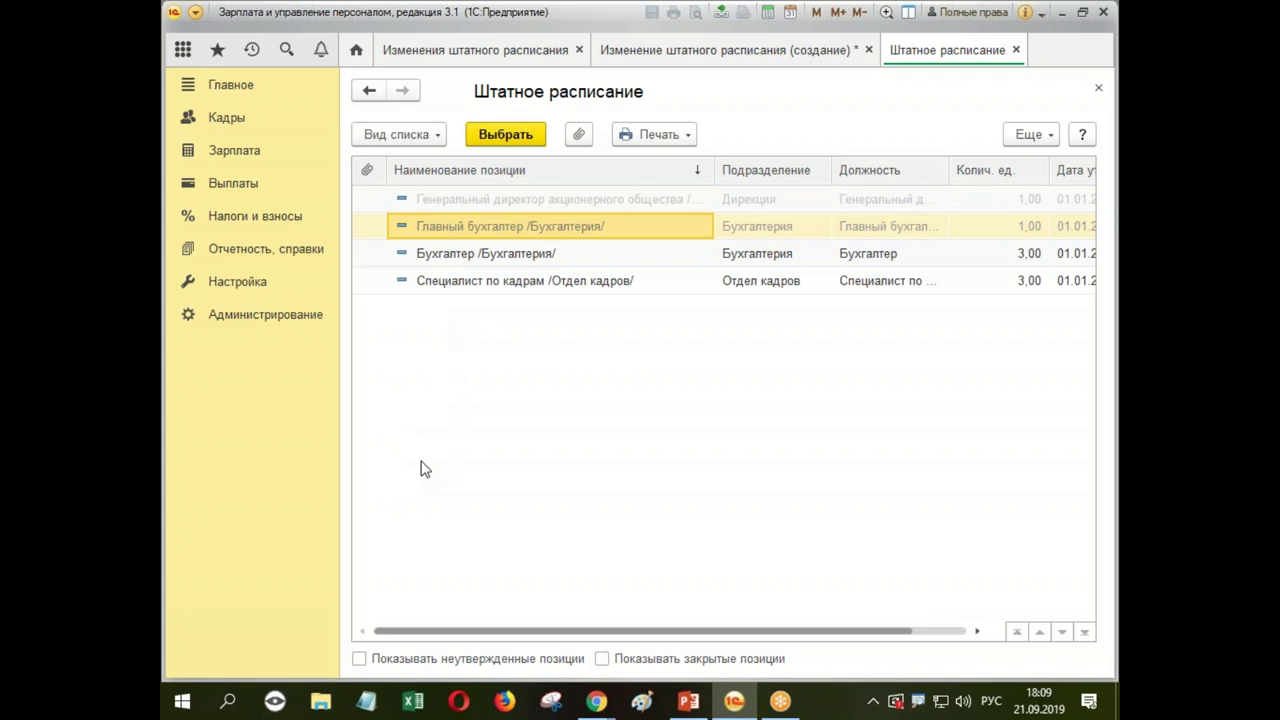
pyautogui.click(448, 284)
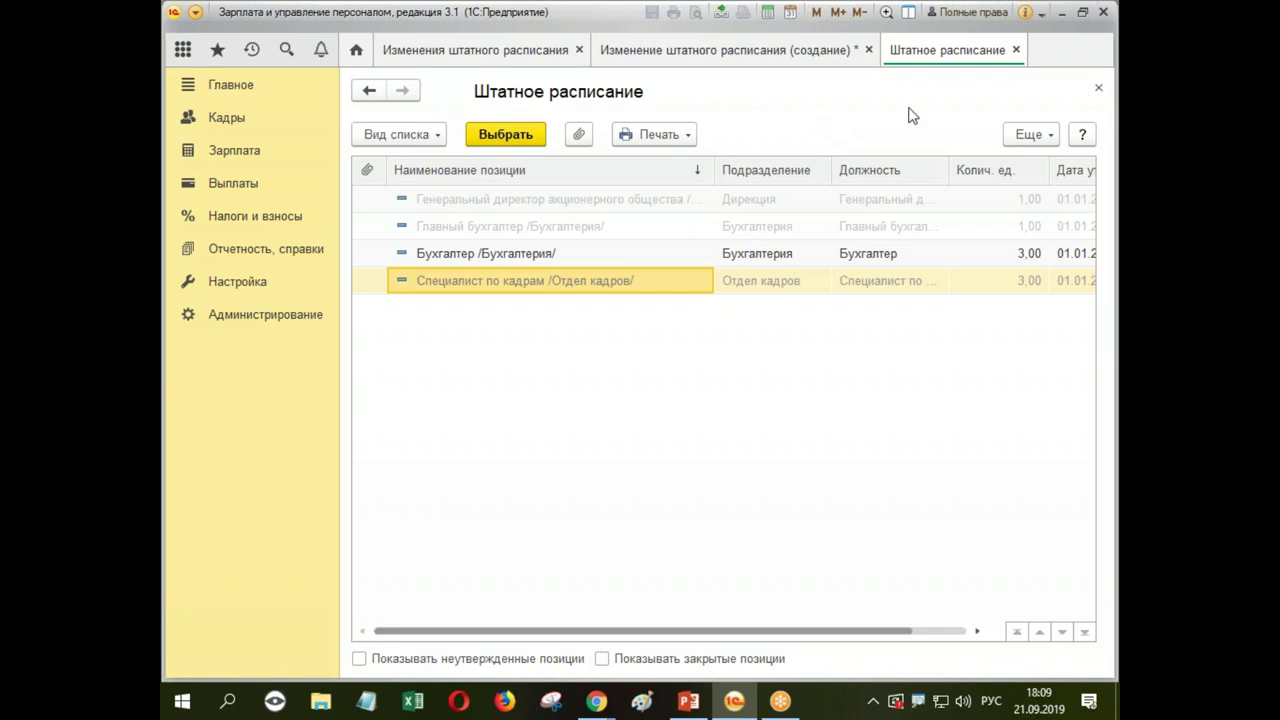
pyautogui.click(1094, 90)
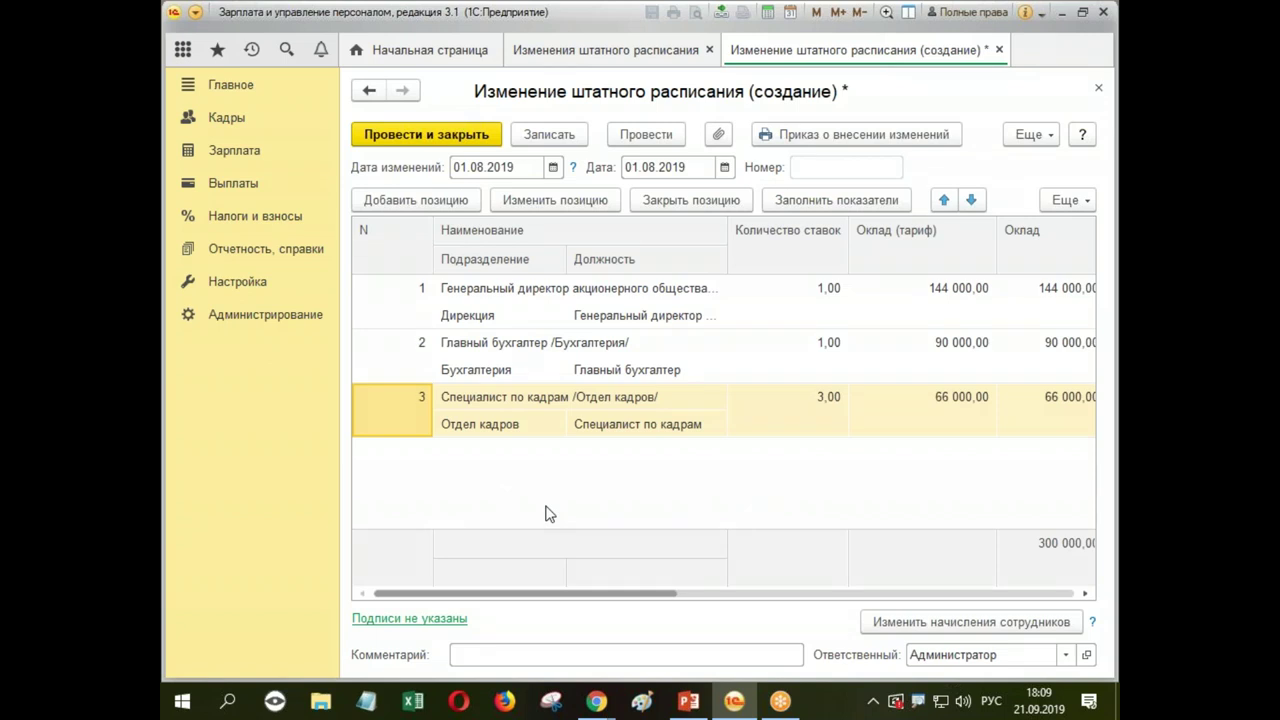
# Step: Fill the Оклад indicator for all rows using Умножить на with the value 1,5
pyautogui.click(851, 198)
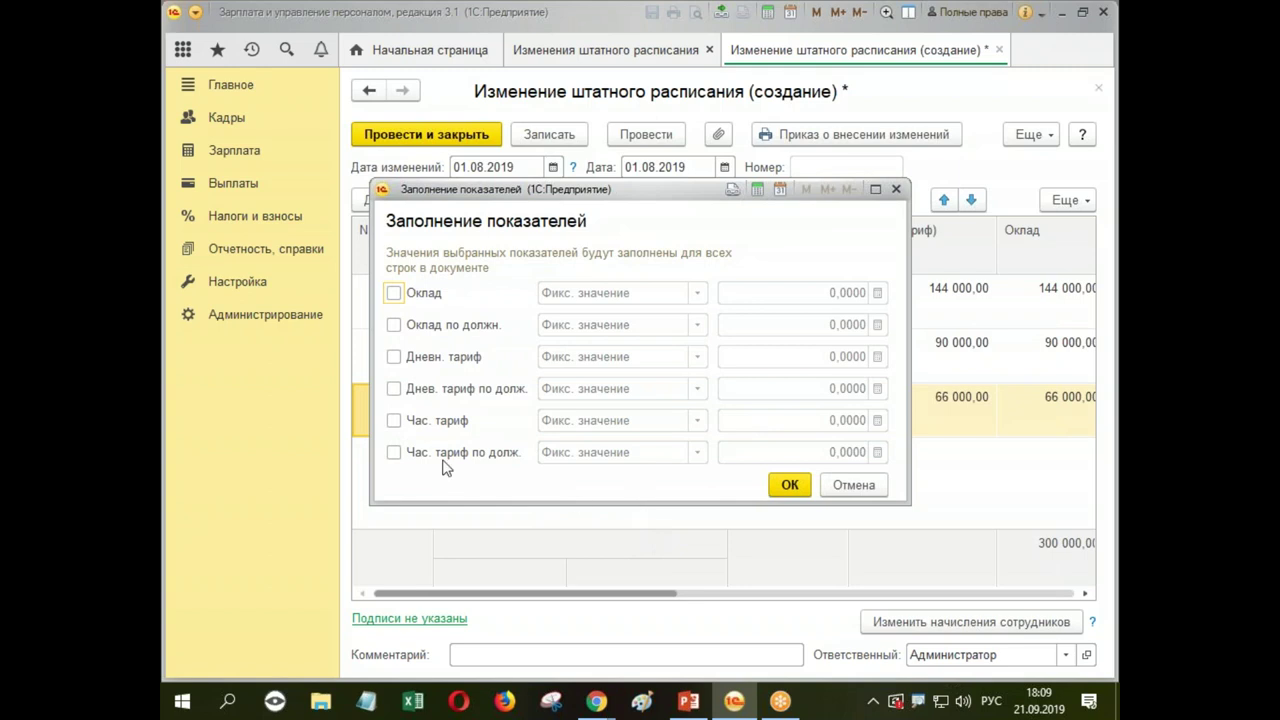
pyautogui.click(393, 293)
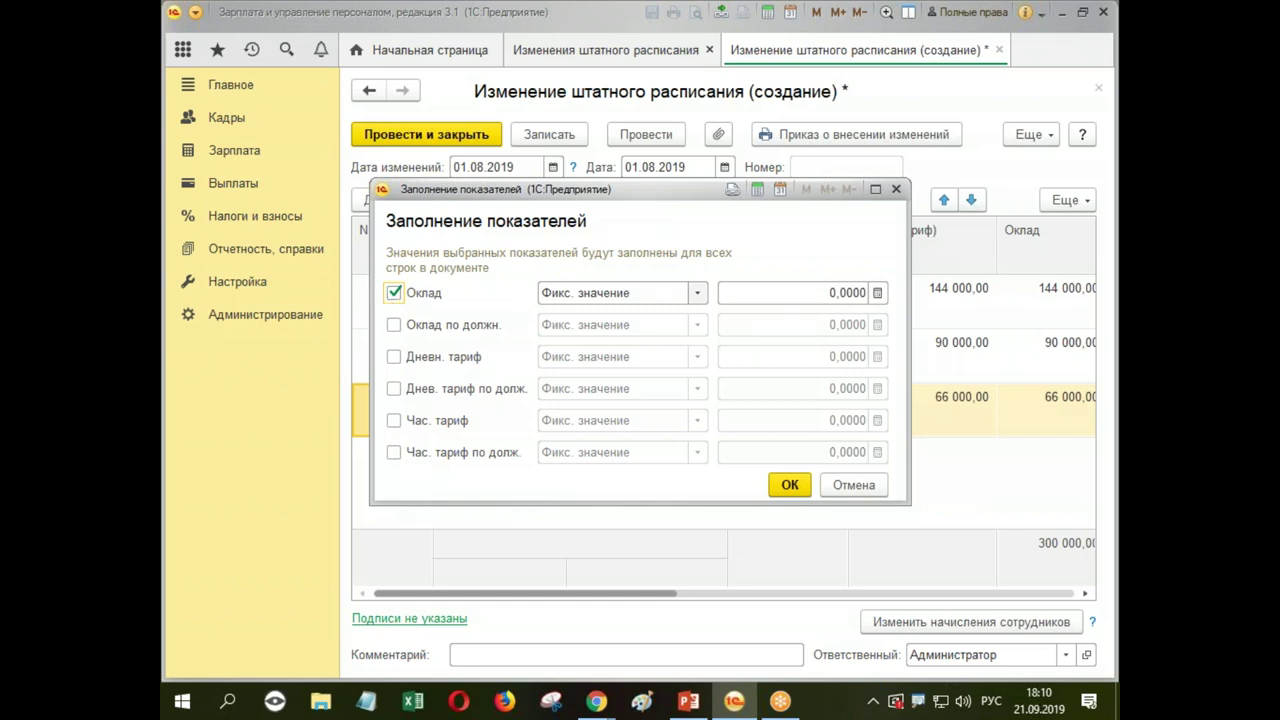
pyautogui.click(699, 296)
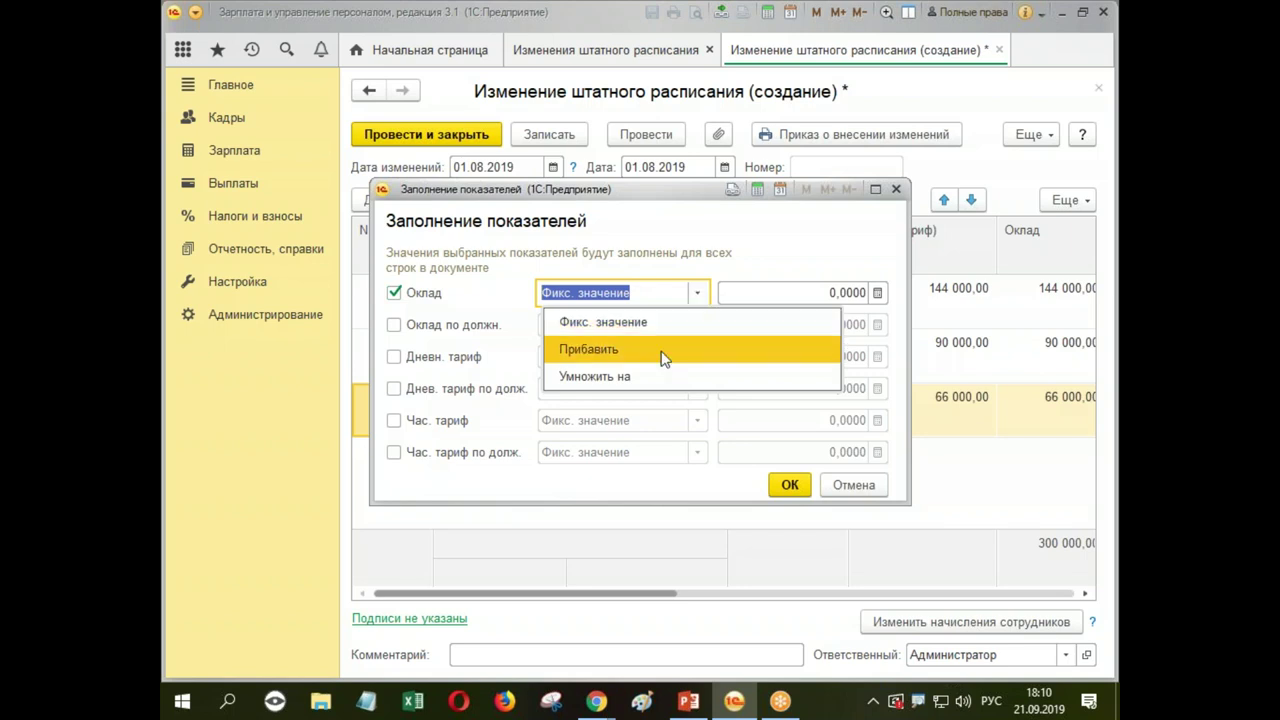
pyautogui.click(648, 378)
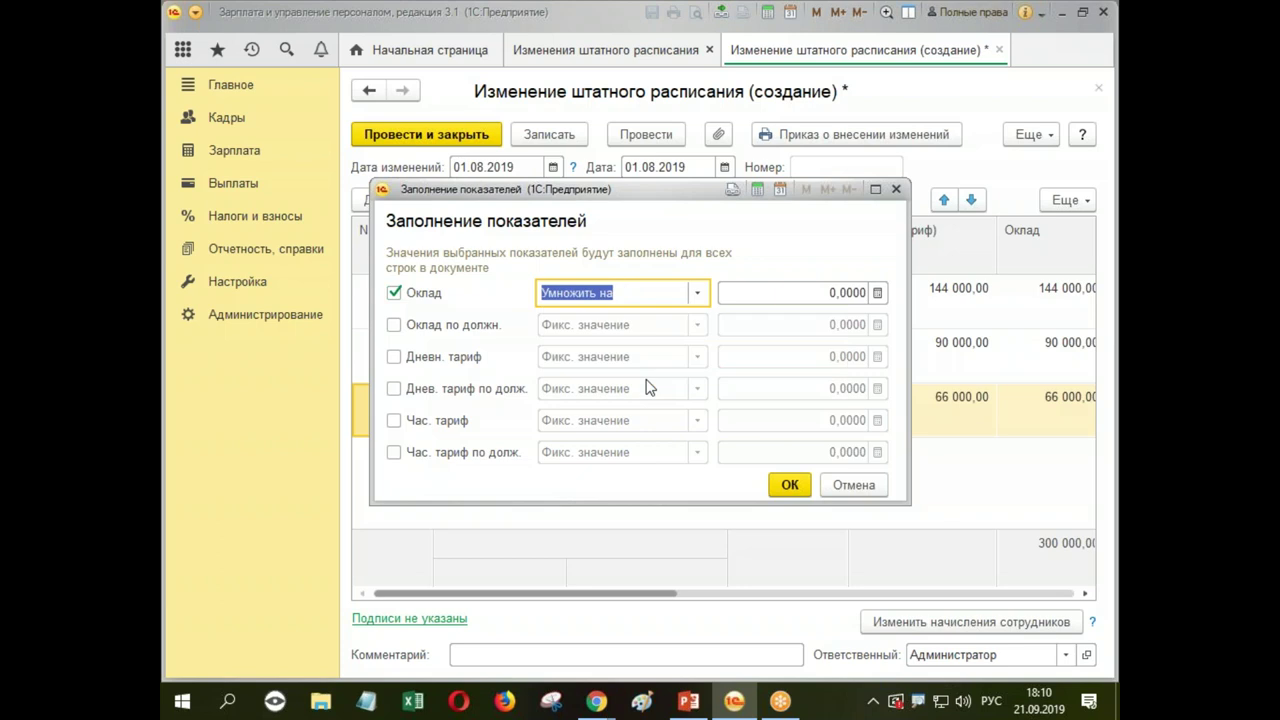
pyautogui.click(834, 292)
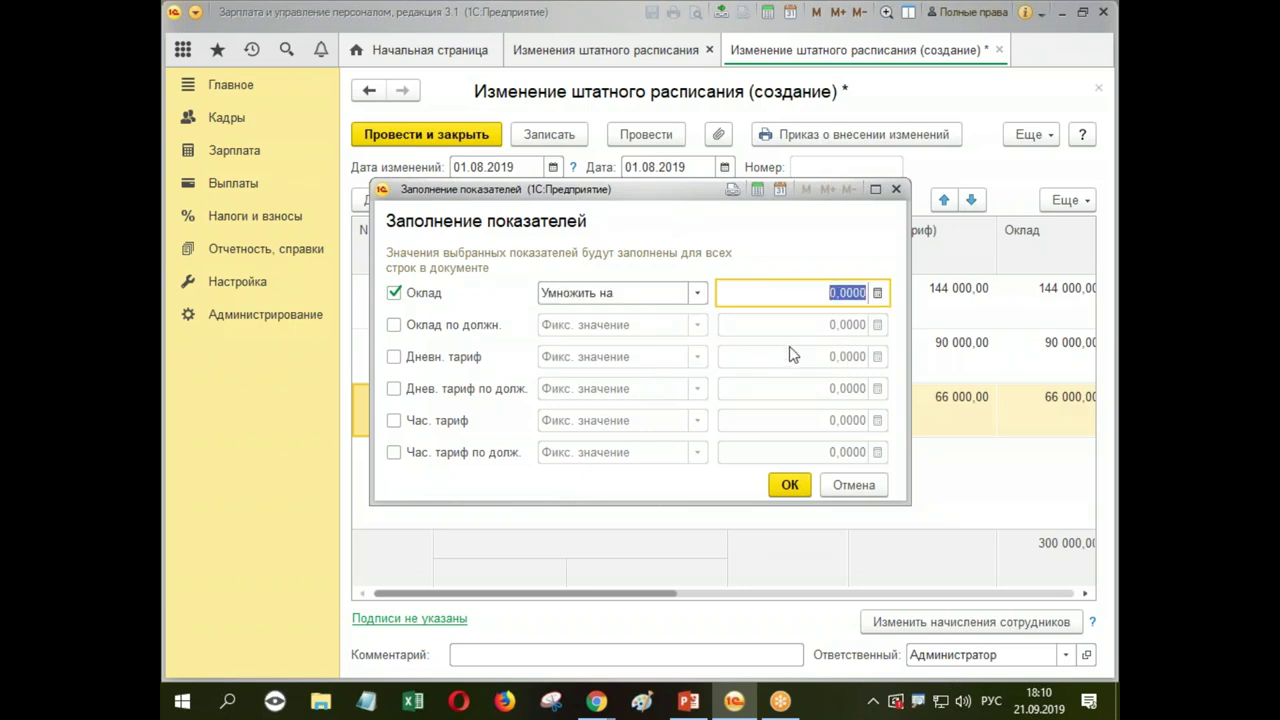
pyautogui.write('1,5')
pyautogui.click(789, 486)
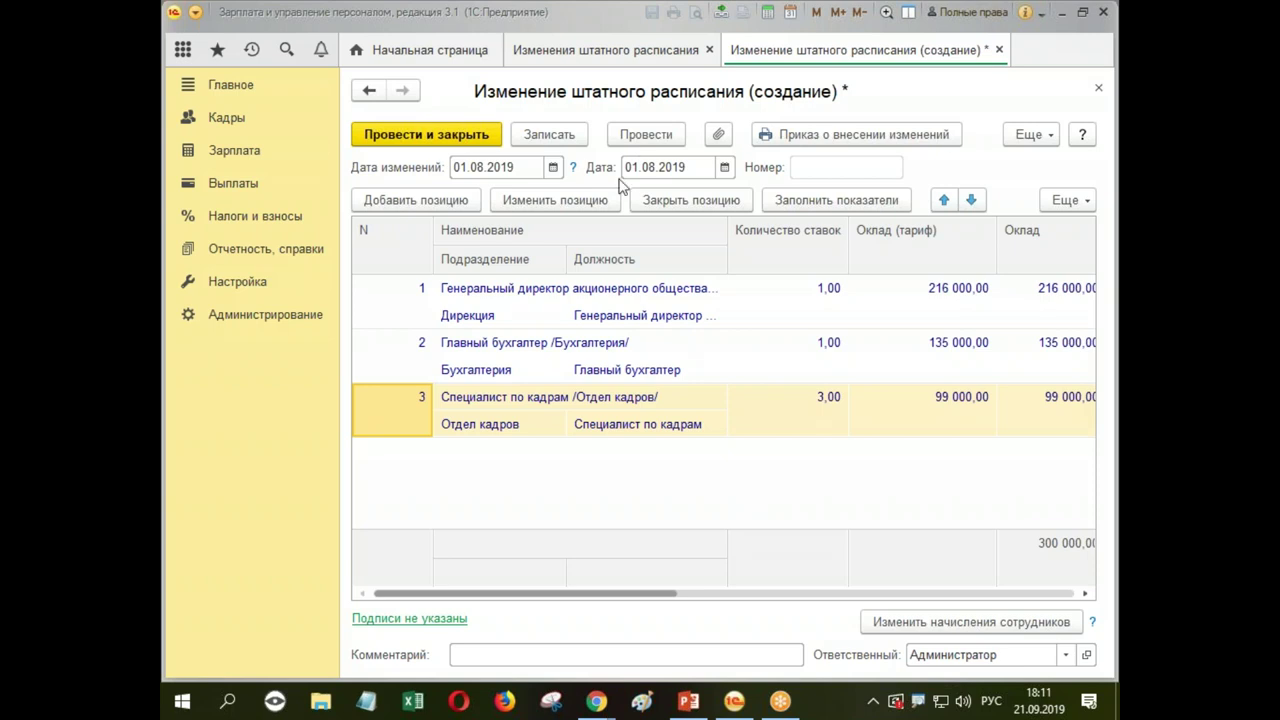
# Step: Post the staffing table change and view its Приказ о внесении изменений print form
pyautogui.click(662, 137)
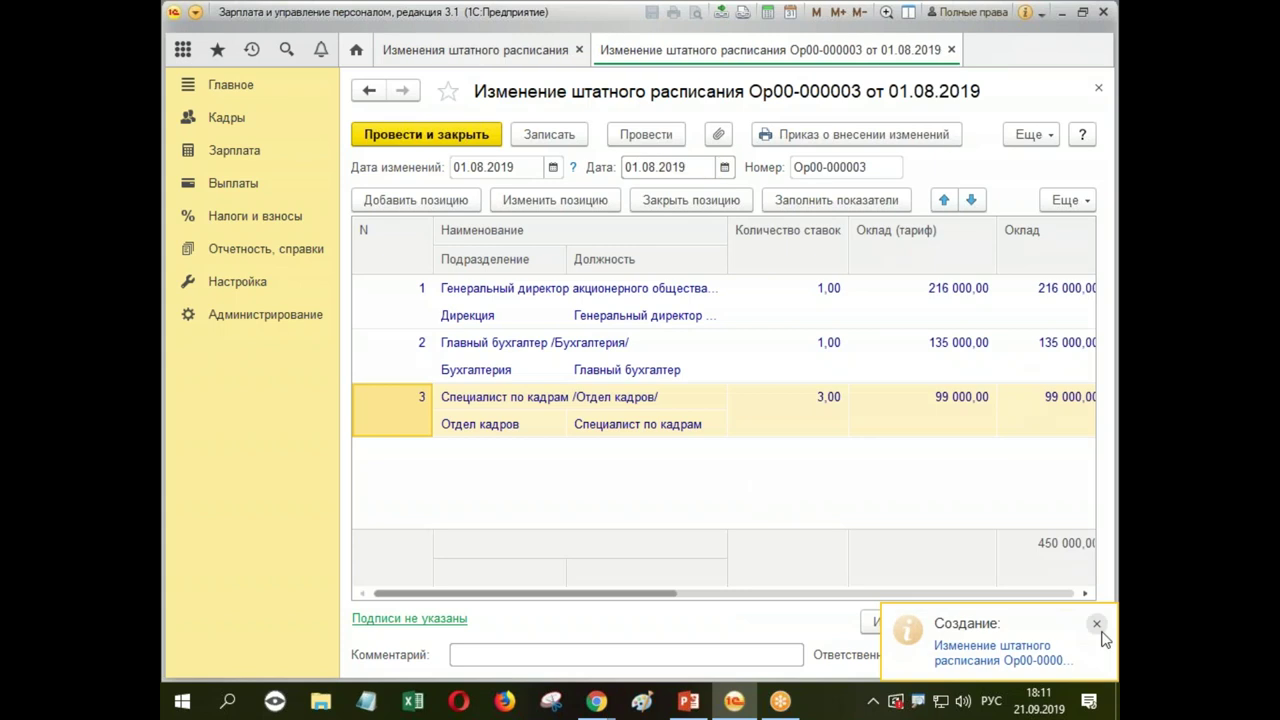
pyautogui.click(1098, 626)
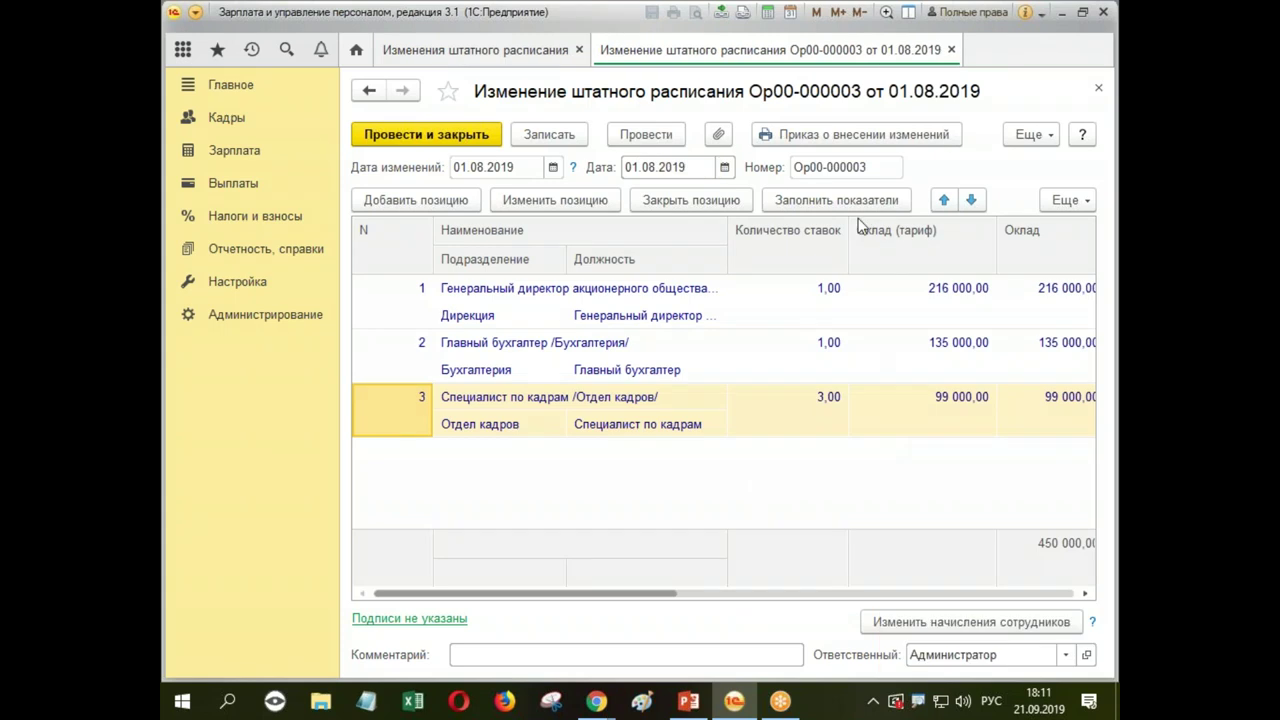
pyautogui.click(876, 139)
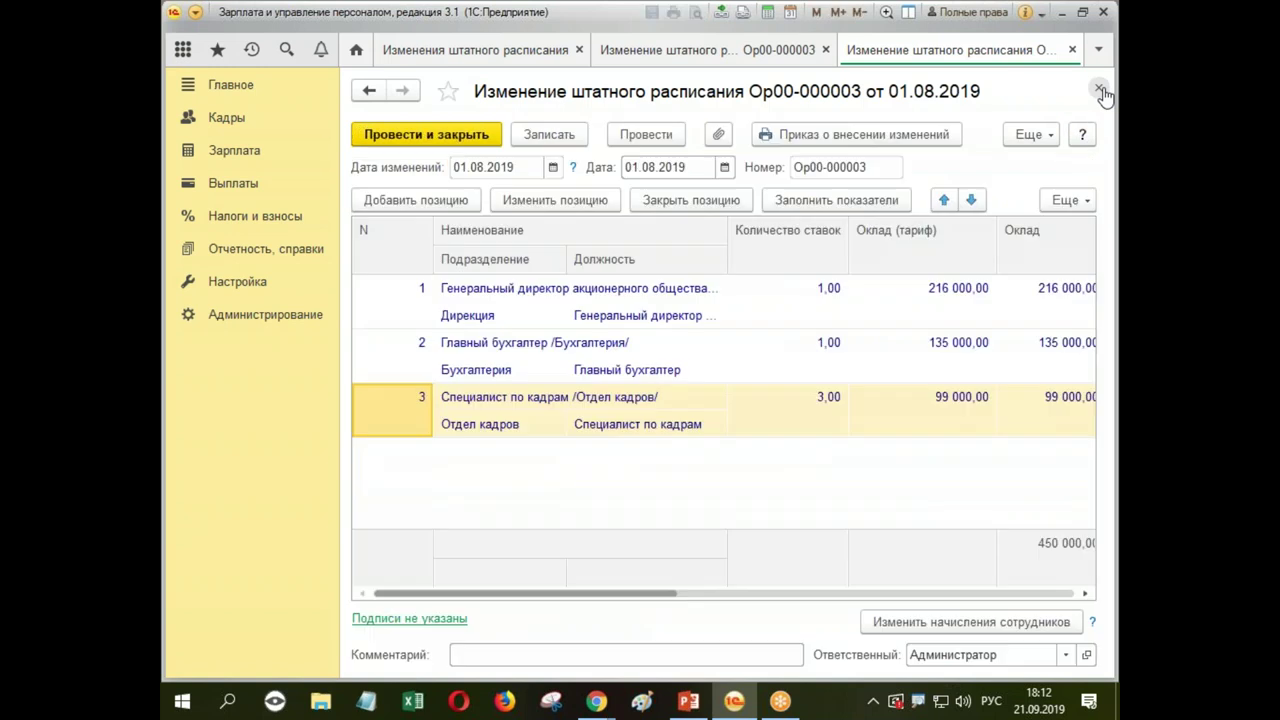
pyautogui.click(1100, 90)
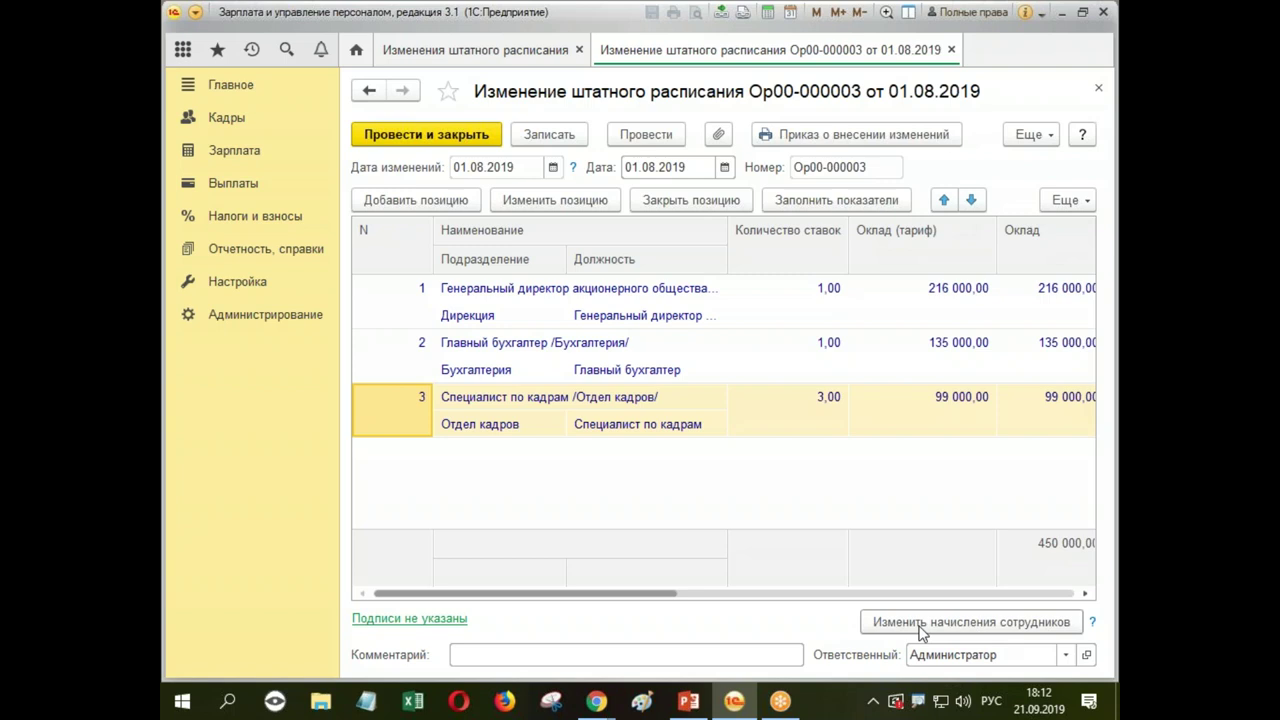
# Step: Create an Изменение плановых начислений document from the staffing table change and set its document date to 01.08.2019
pyautogui.click(998, 625)
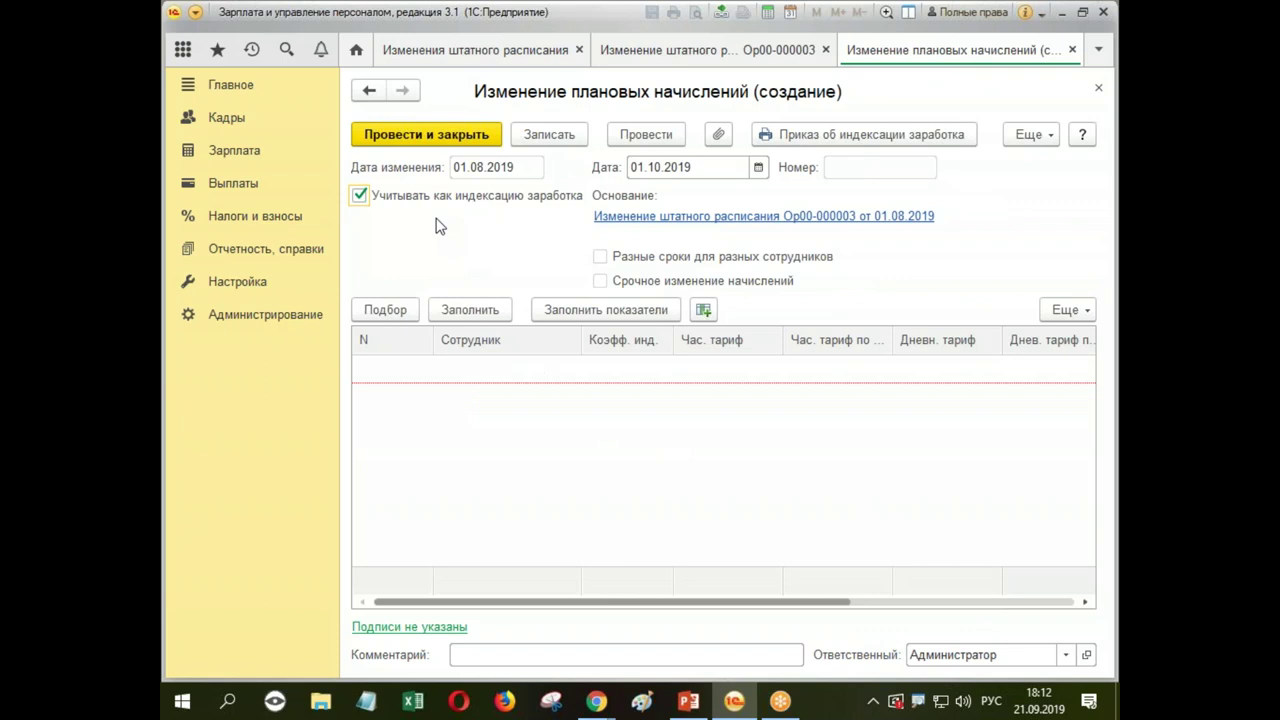
pyautogui.click(668, 167)
pyautogui.doubleClick(670, 167)
pyautogui.write('01')
pyautogui.write('8.2019')
pyautogui.press('Insert')
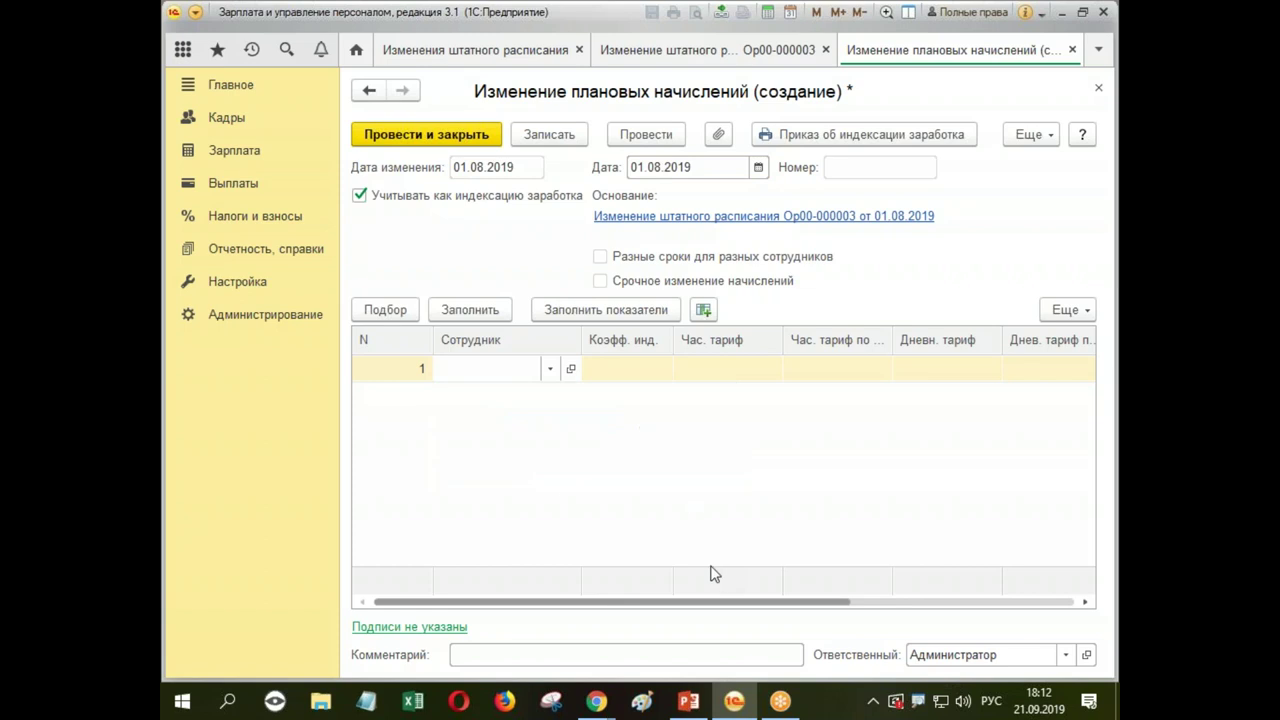
# Step: Save and close the Изменение плановых начислений document, and post and close the staffing table change of 01.08.2019
pyautogui.click(500, 314)
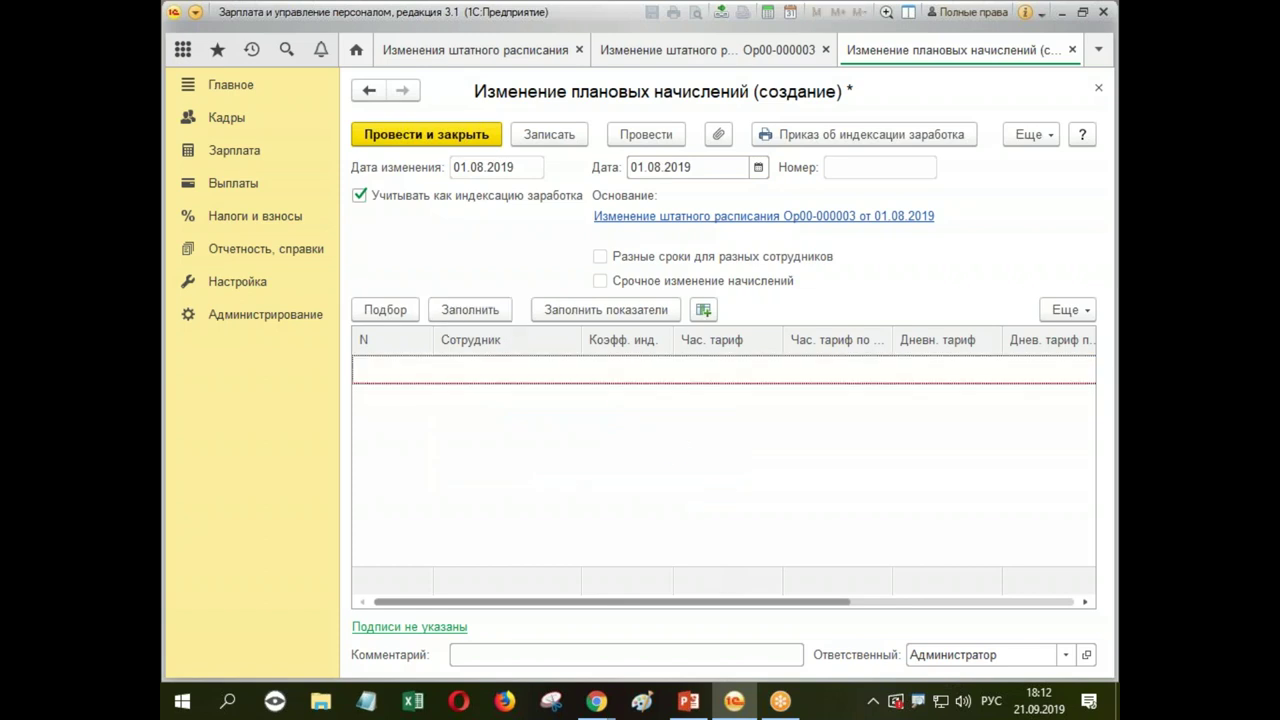
pyautogui.click(591, 312)
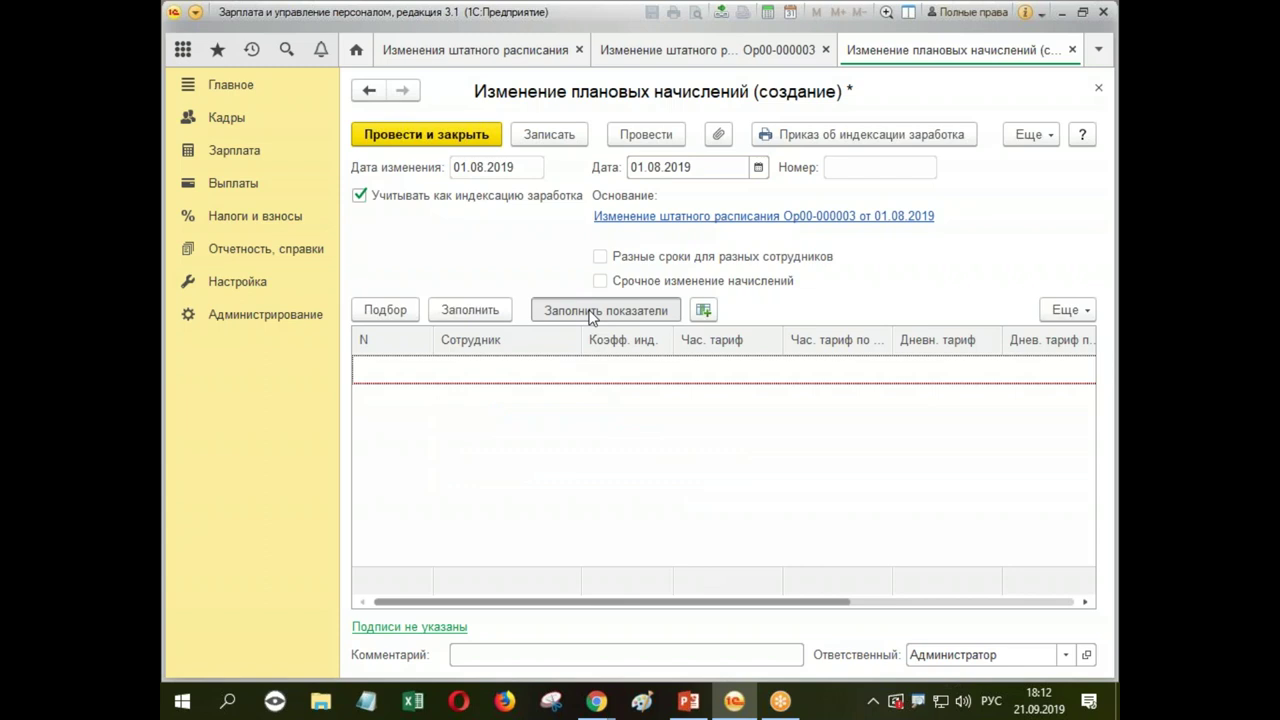
pyautogui.click(895, 189)
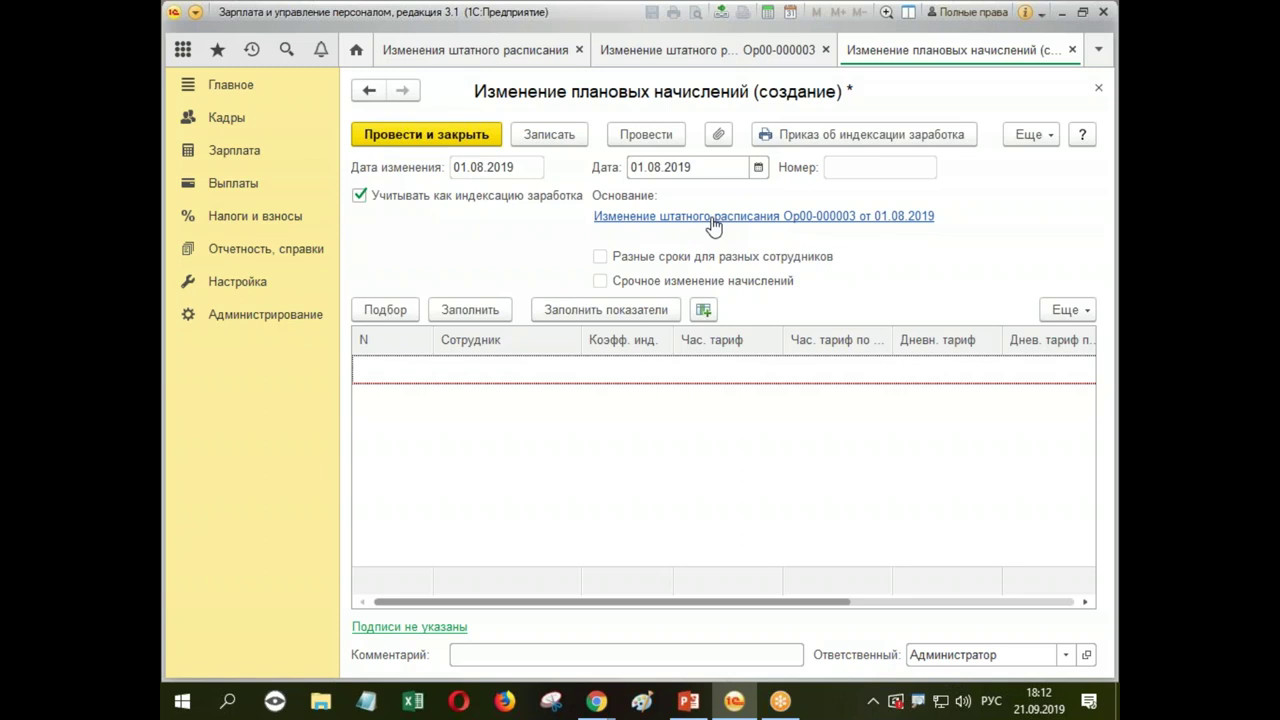
pyautogui.click(1098, 89)
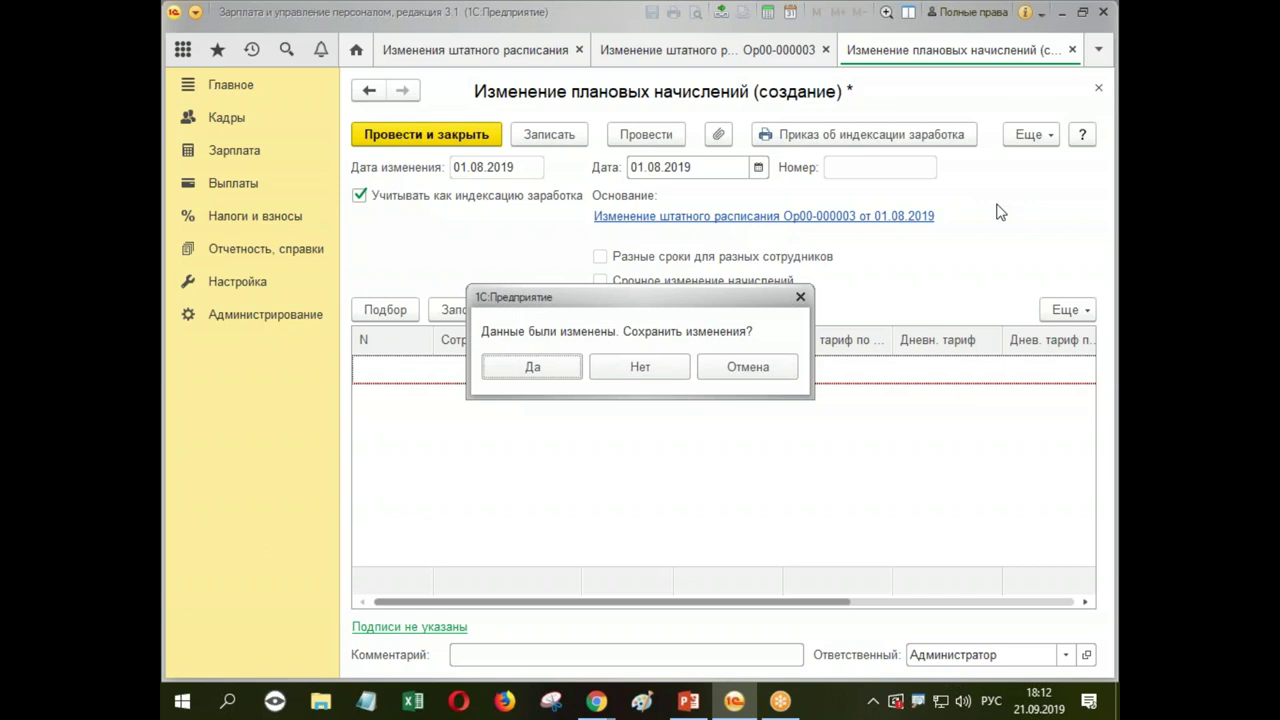
pyautogui.click(554, 376)
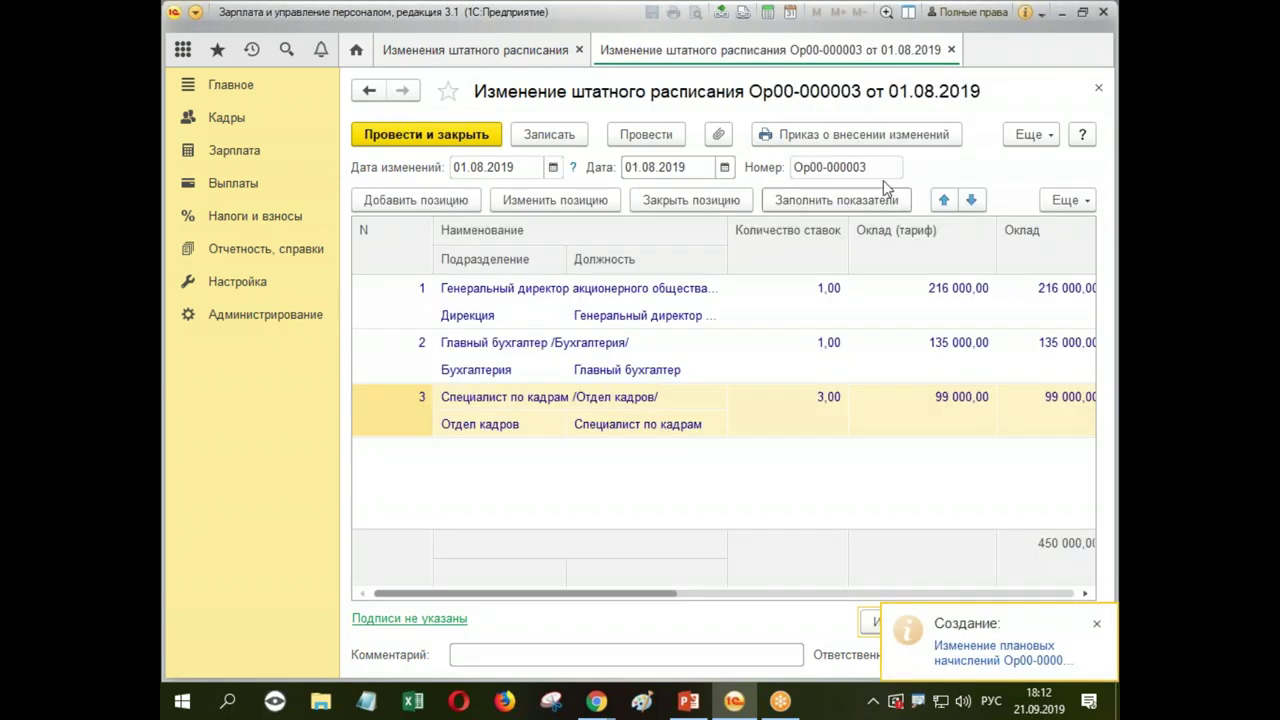
pyautogui.click(426, 134)
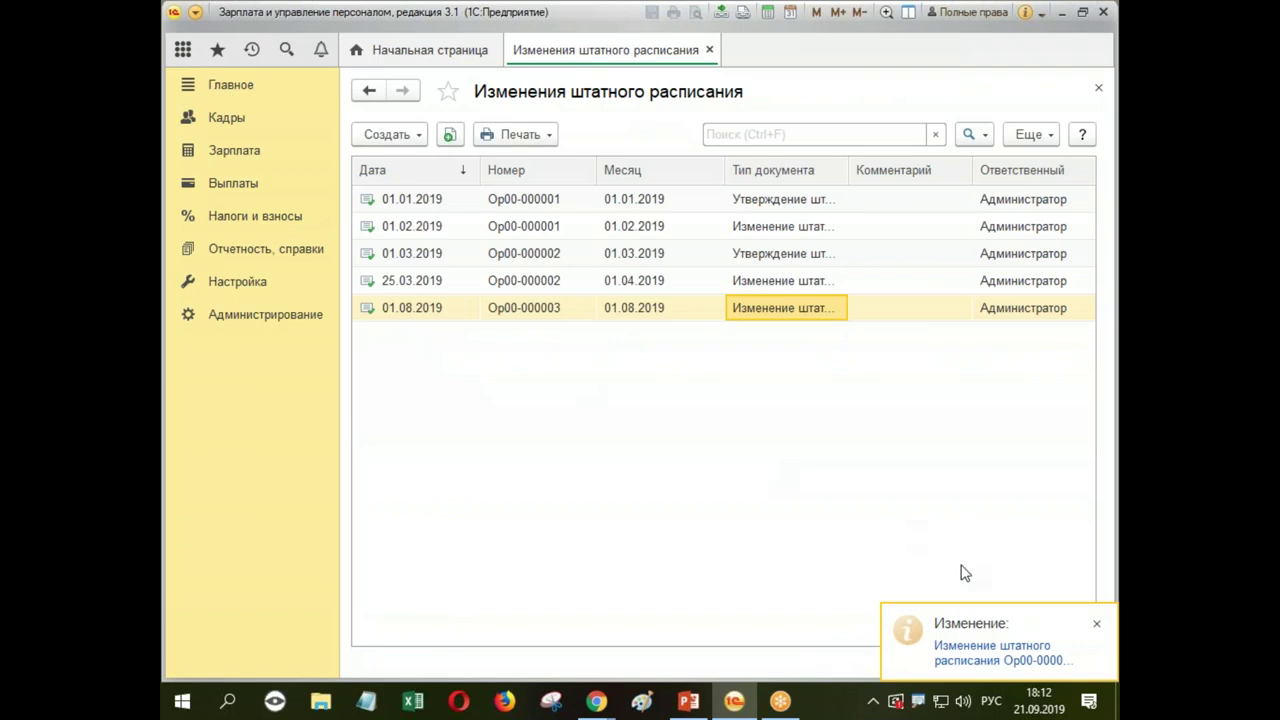
pyautogui.click(1097, 626)
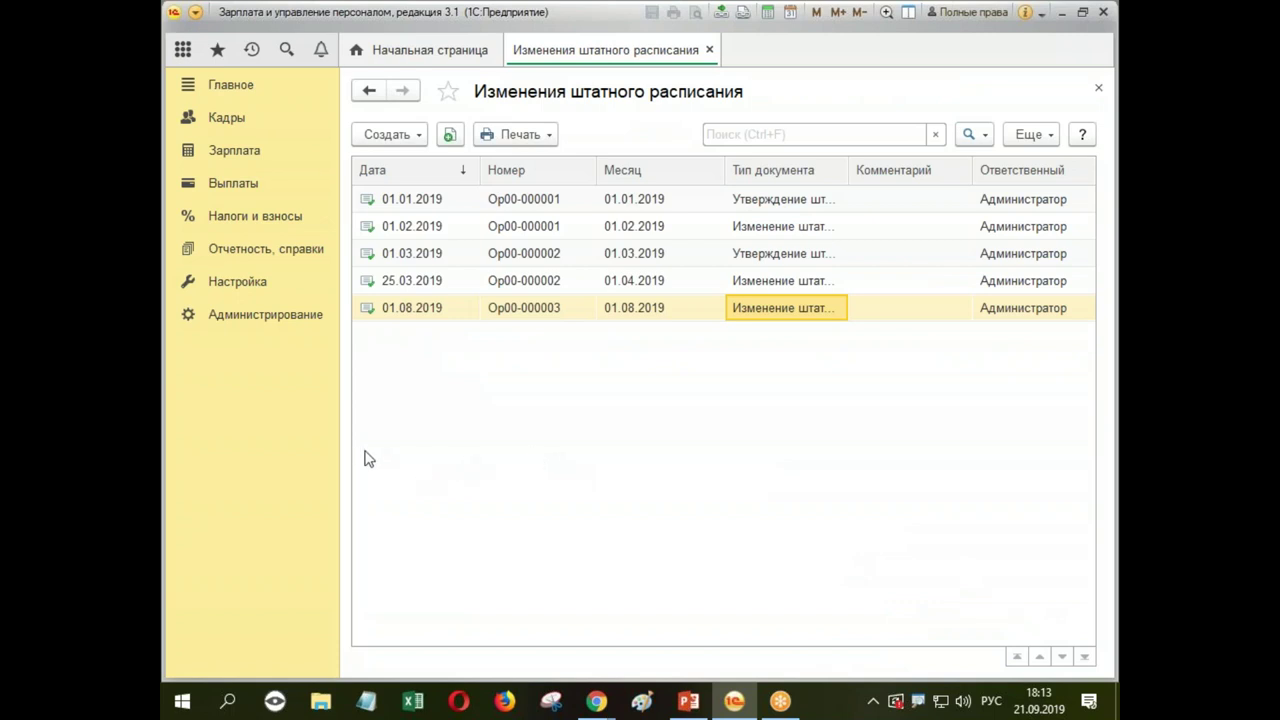
# Step: Open the Анализ штатного расписания report from the personnel reports of the Кадры section
pyautogui.click(212, 124)
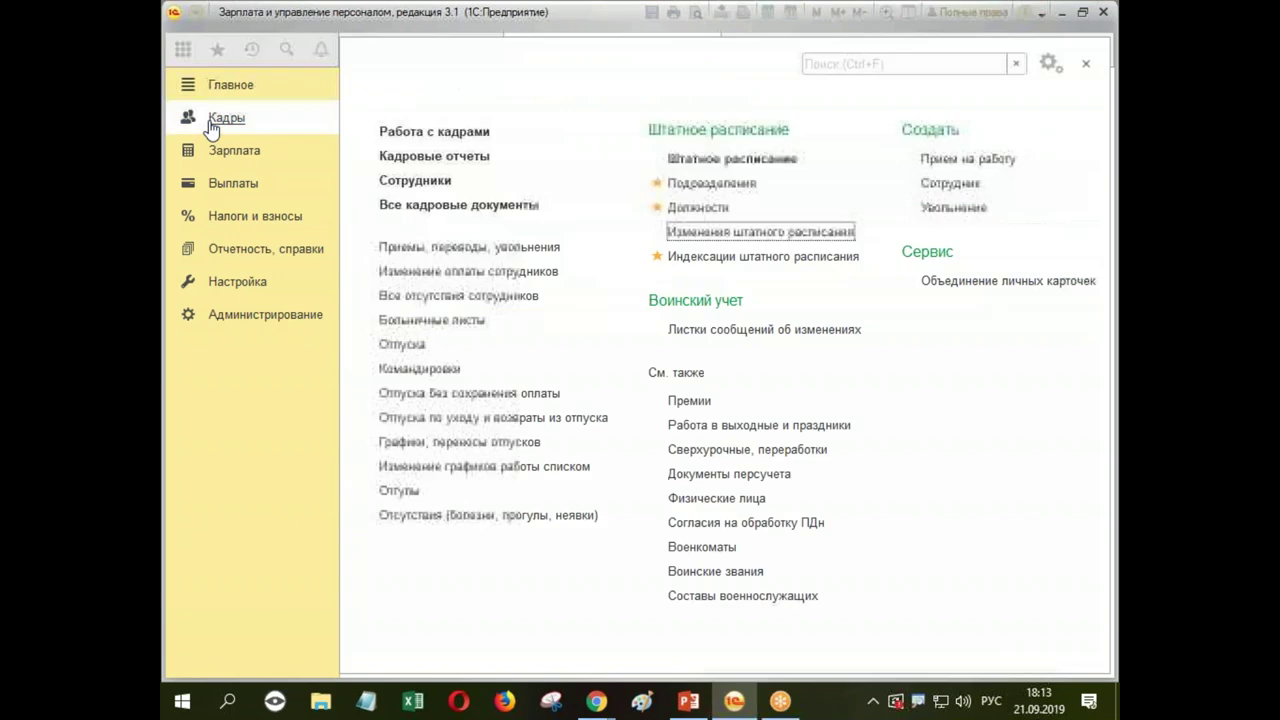
pyautogui.click(466, 158)
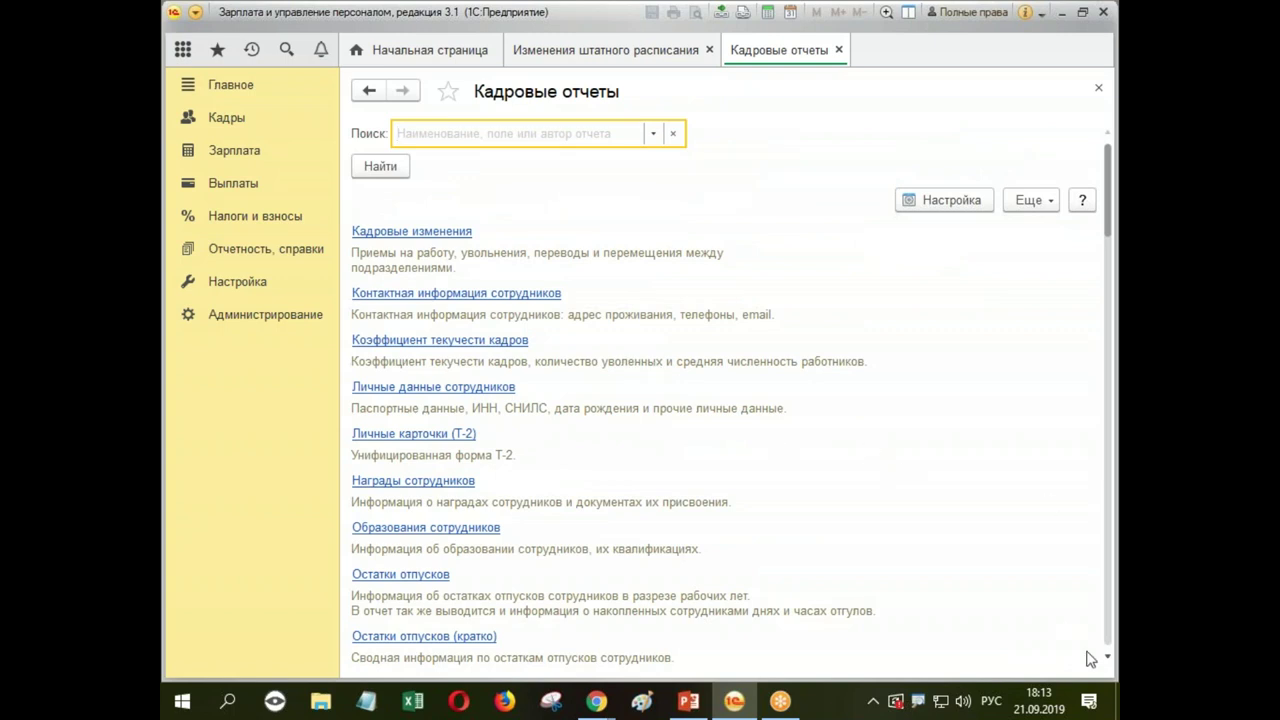
pyautogui.moveTo(1108, 659); pyautogui.dragTo(1109, 662)
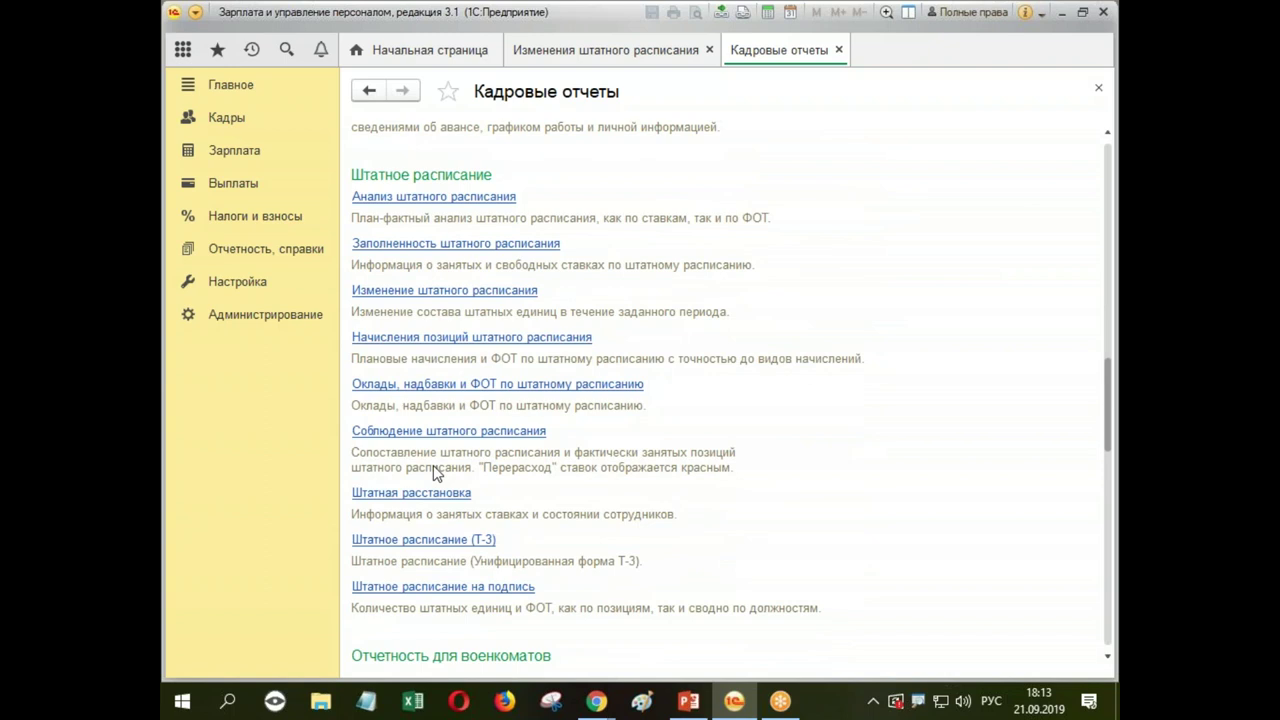
pyautogui.click(427, 198)
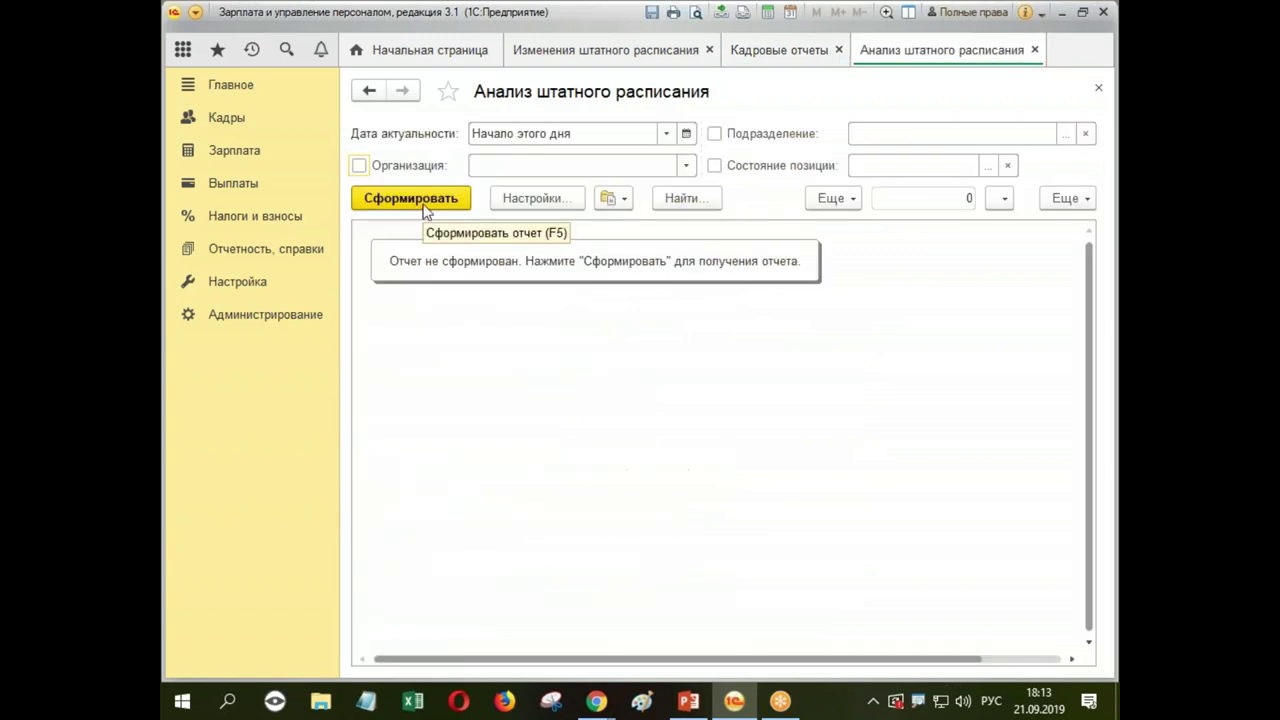
# Step: Generate the Анализ штатного расписания report as of 01.01.2019 for the organization Орион, review its columns and close it
pyautogui.click(670, 134)
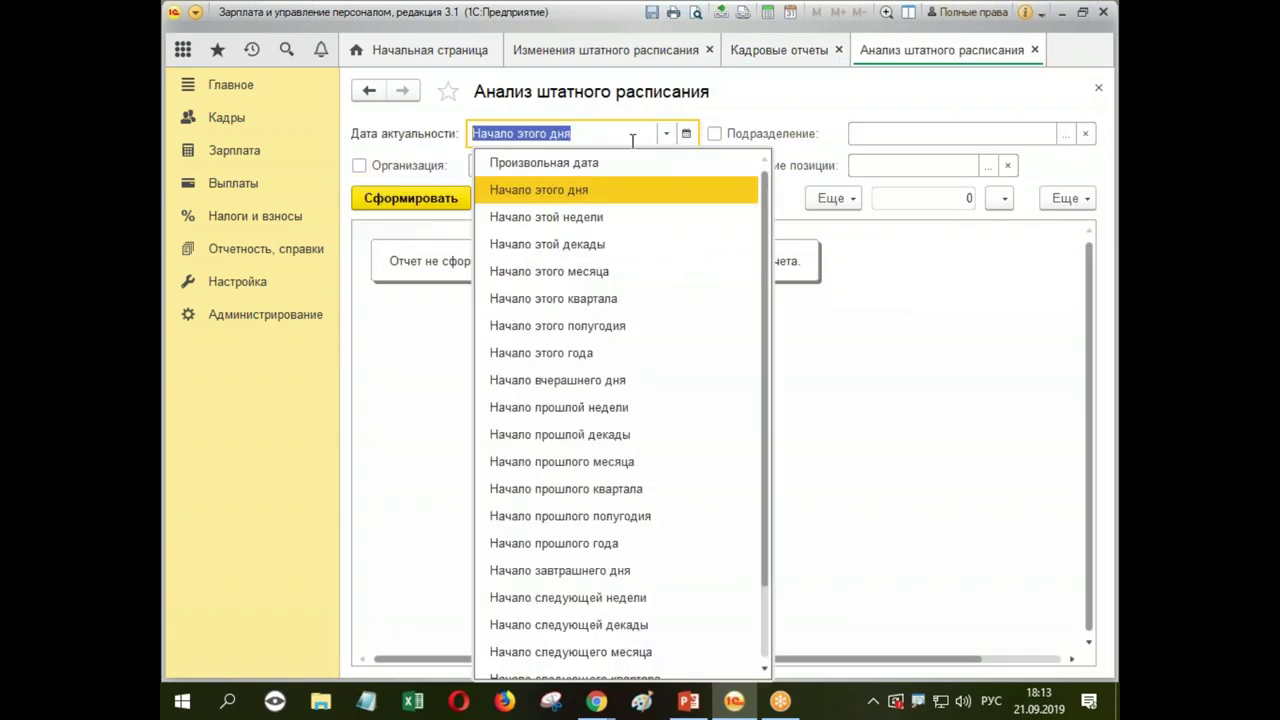
pyautogui.click(608, 161)
pyautogui.moveTo(551, 130); pyautogui.dragTo(401, 118)
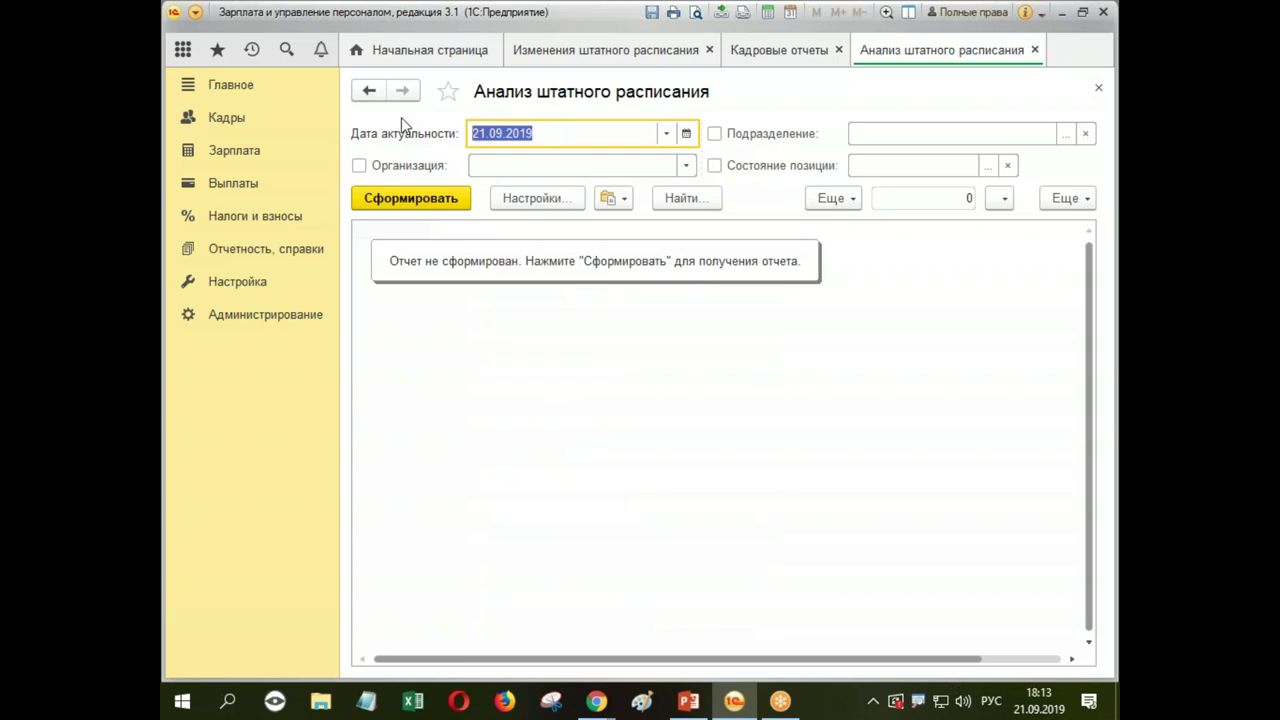
pyautogui.write('01.01')
pyautogui.press('Tab')
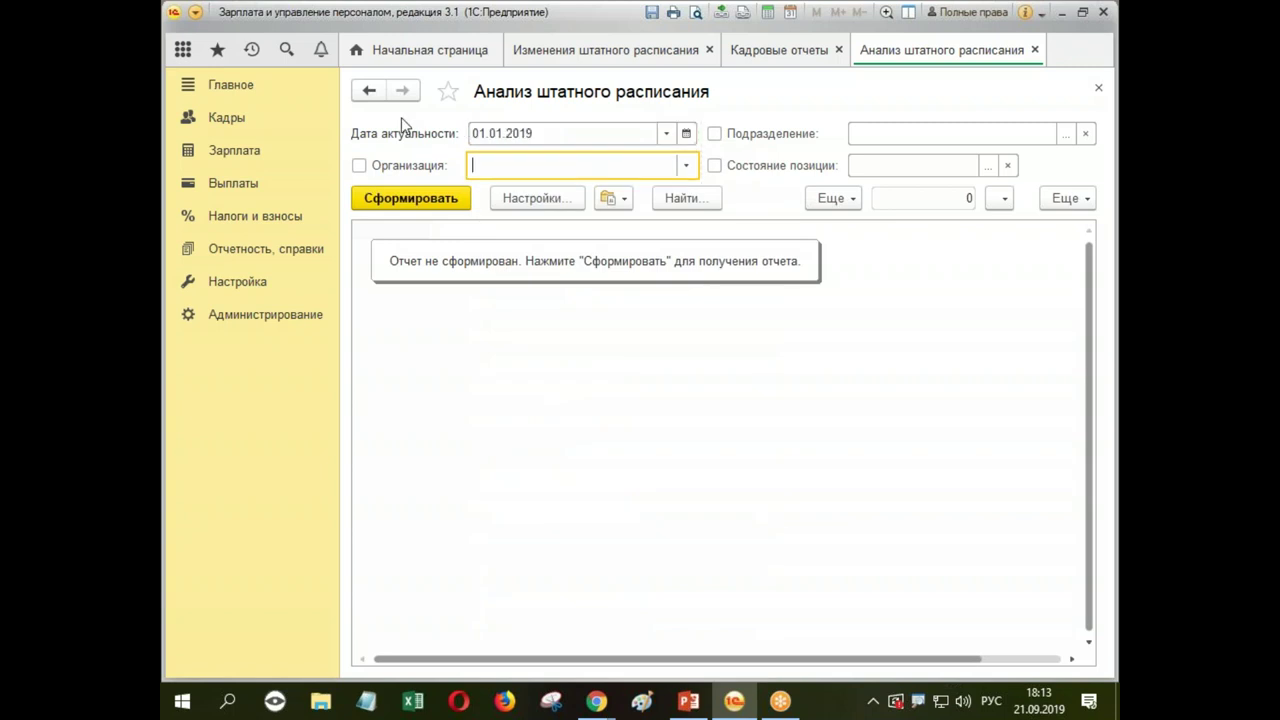
pyautogui.click(686, 165)
pyautogui.click(523, 195)
pyautogui.click(416, 200)
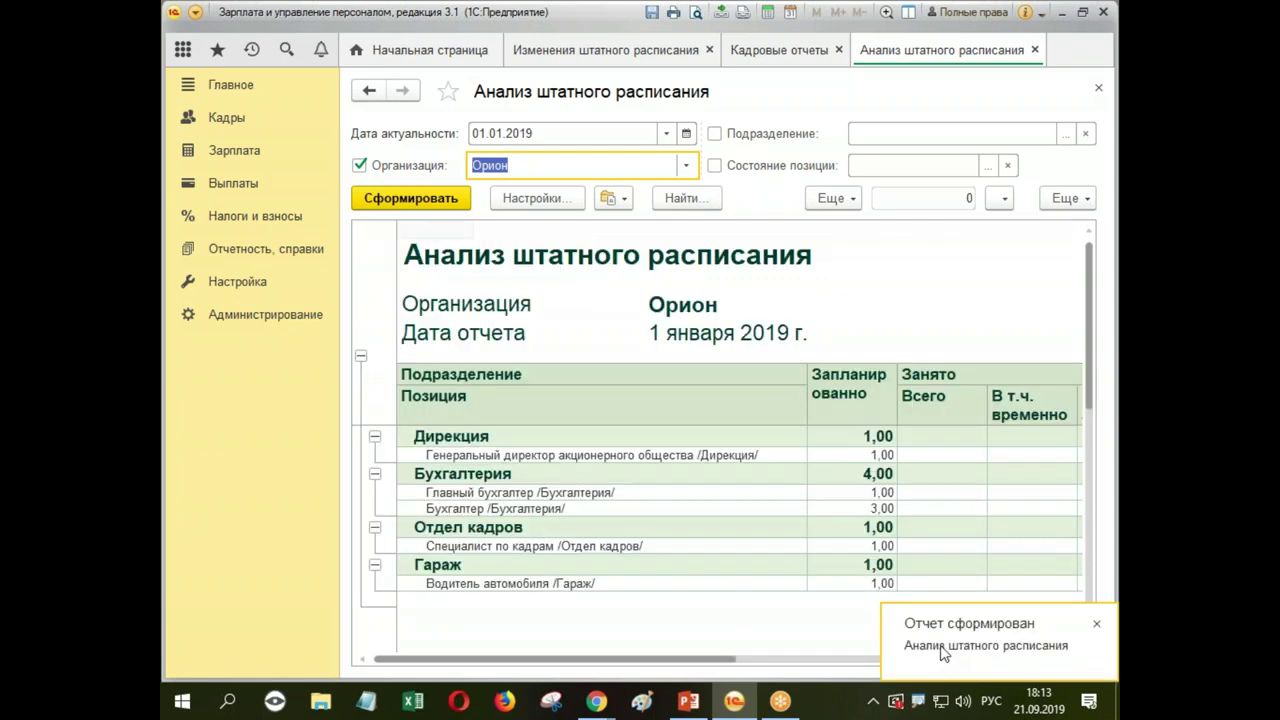
pyautogui.click(1097, 624)
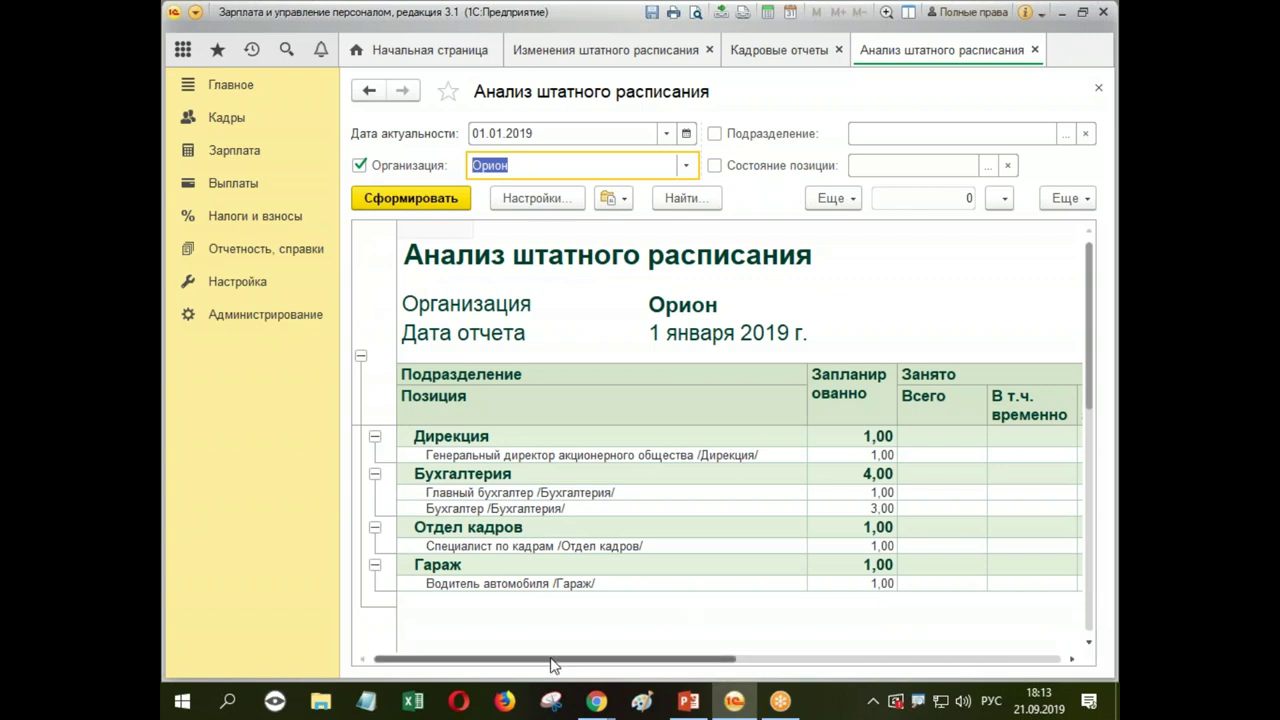
pyautogui.moveTo(554, 665); pyautogui.dragTo(530, 684)
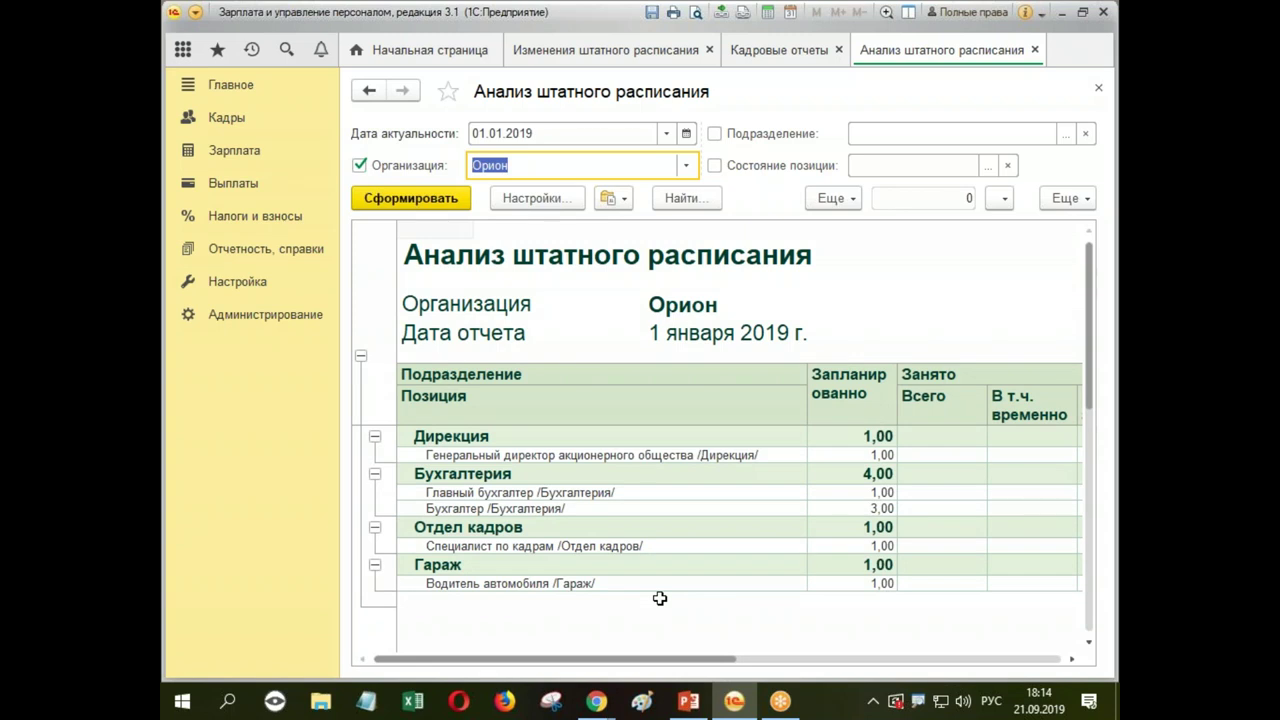
pyautogui.moveTo(640, 665); pyautogui.dragTo(580, 670)
pyautogui.click(1098, 90)
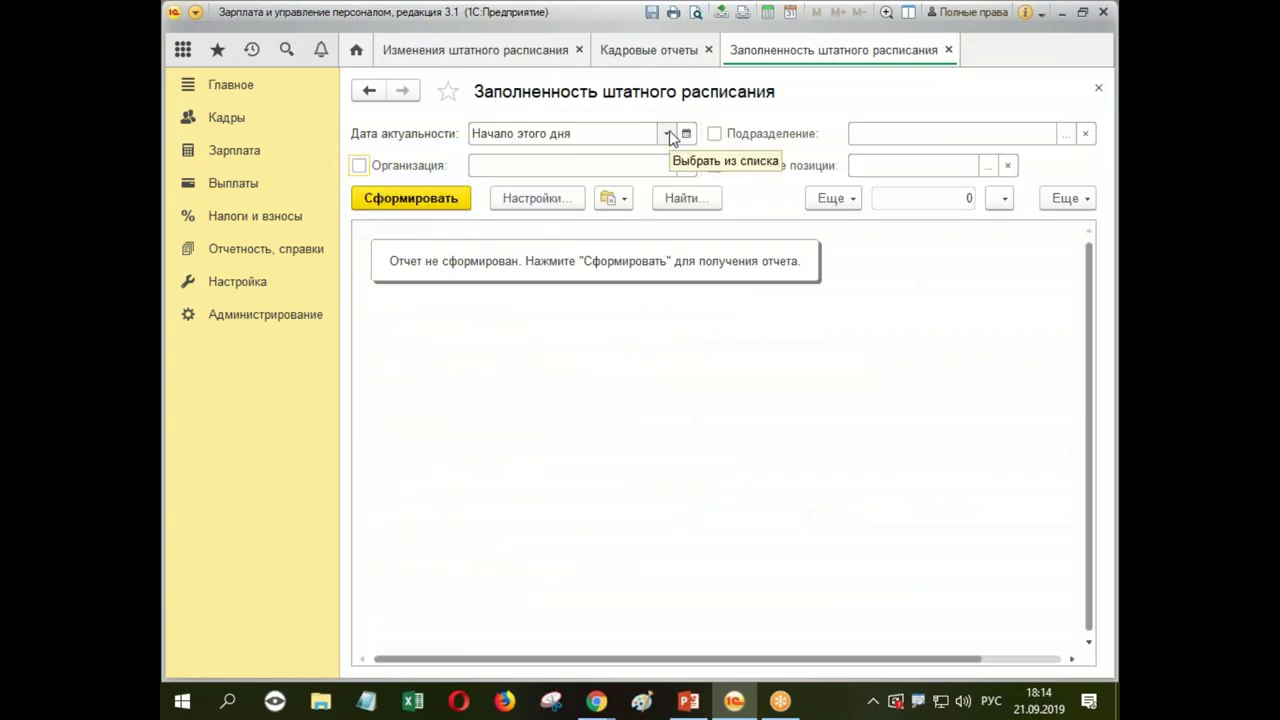
# Step: Generate the Заполненность штатного расписания report as of 01.01.2019 for Орион, review its columns and additional commands, and close it
pyautogui.click(670, 134)
pyautogui.click(532, 163)
pyautogui.moveTo(535, 132); pyautogui.dragTo(458, 133)
pyautogui.write('01.01.2019')
pyautogui.press('Tab')
pyautogui.click(683, 166)
pyautogui.click(522, 199)
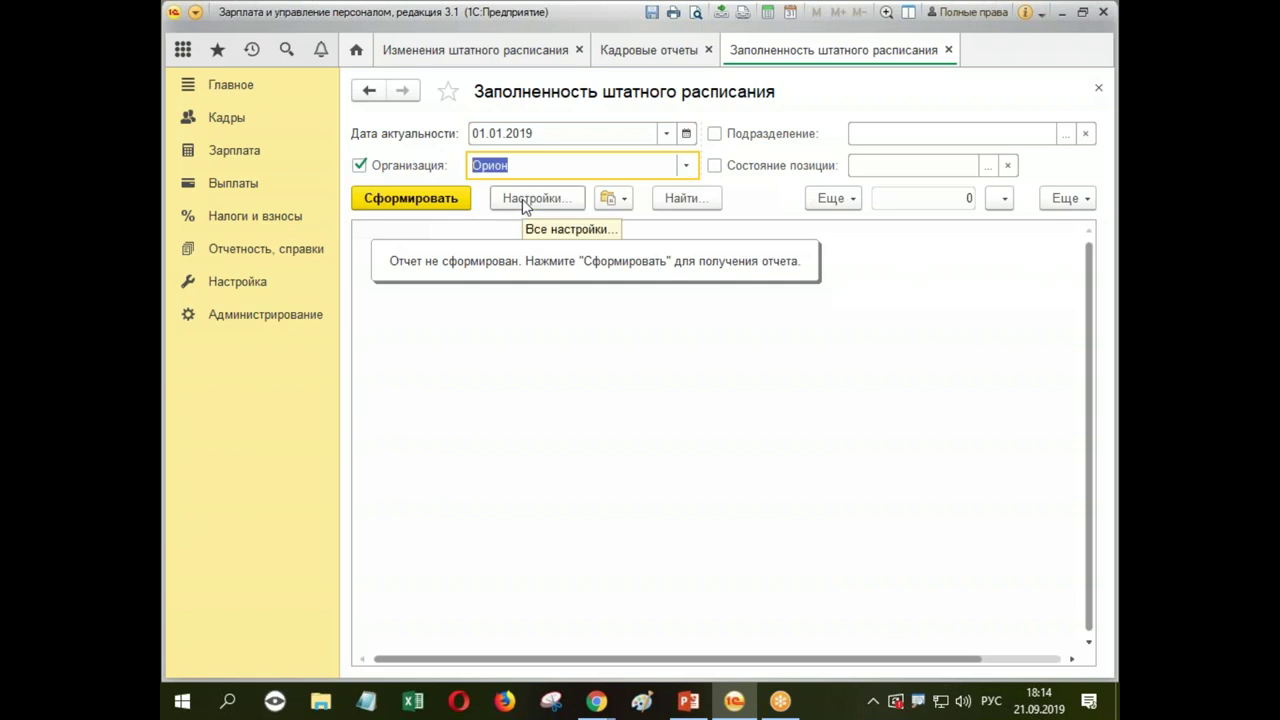
pyautogui.click(398, 200)
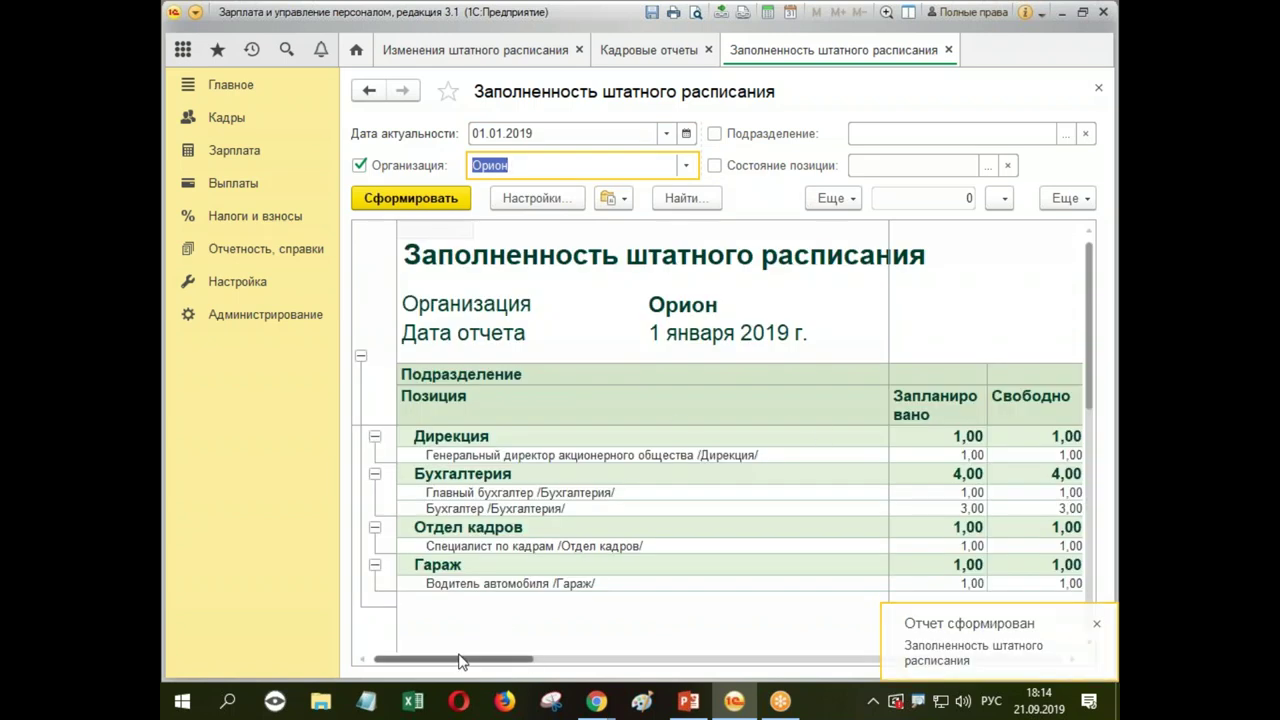
pyautogui.moveTo(460, 660)
pyautogui.mouseDown()
pyautogui.moveTo(505, 661)
pyautogui.moveTo(452, 660)
pyautogui.mouseUp()
pyautogui.click(1096, 623)
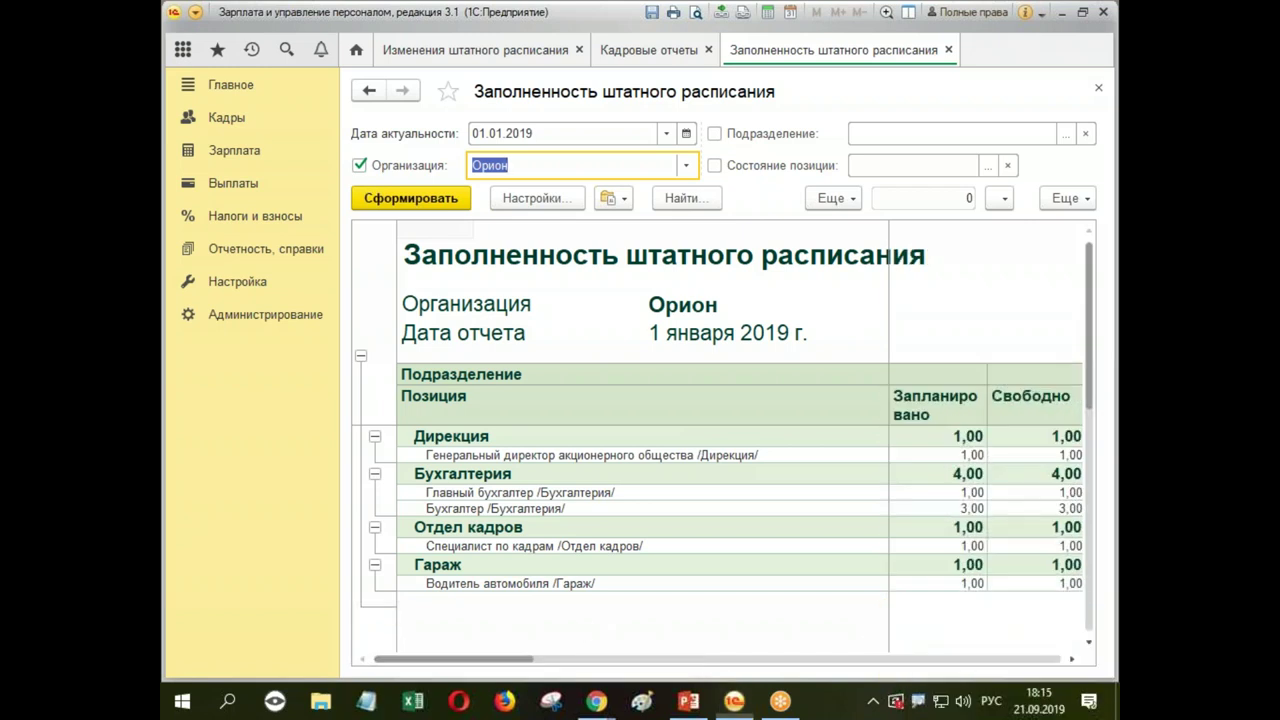
pyautogui.moveTo(479, 658)
pyautogui.mouseDown()
pyautogui.moveTo(769, 669)
pyautogui.moveTo(482, 660)
pyautogui.mouseUp()
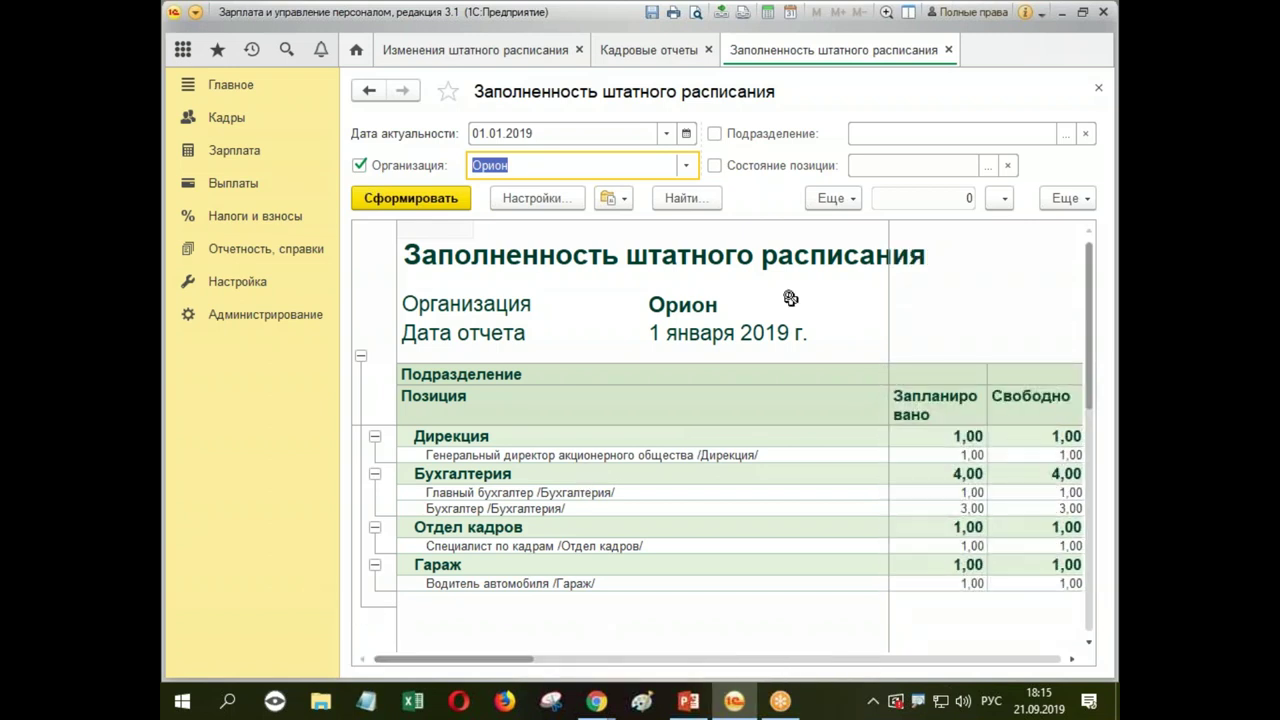
pyautogui.click(1085, 201)
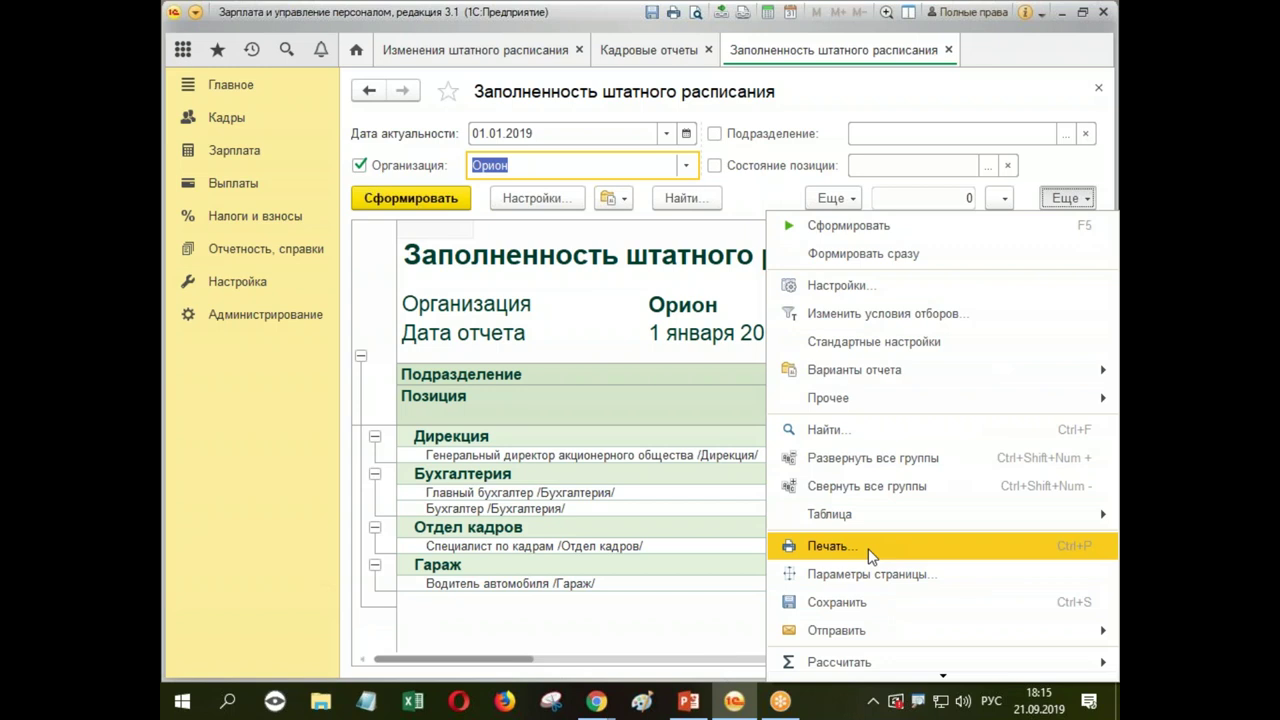
pyautogui.click(575, 310)
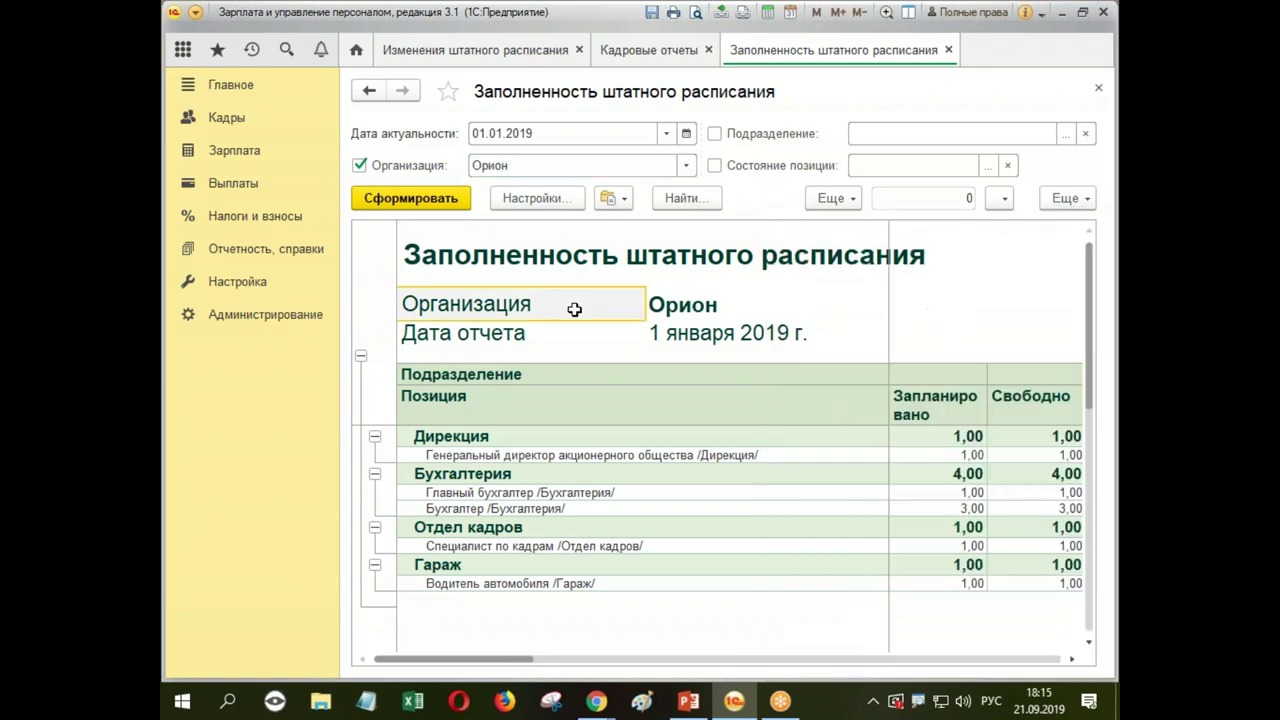
pyautogui.click(1098, 90)
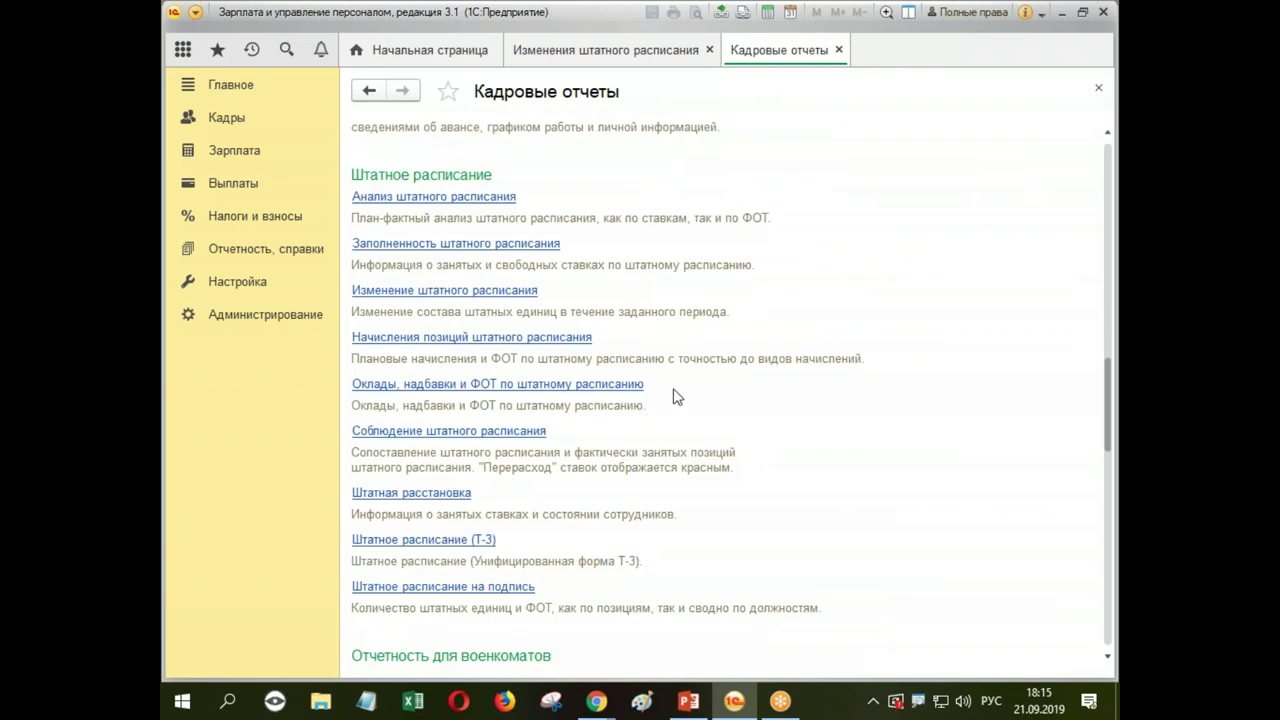
# Step: Generate the Начисления позиций штатного расписания report for 01.01.2019 and the organization Орион, and review its payroll and salary tables
pyautogui.click(451, 340)
pyautogui.write('01.01.')
pyautogui.press('Tab')
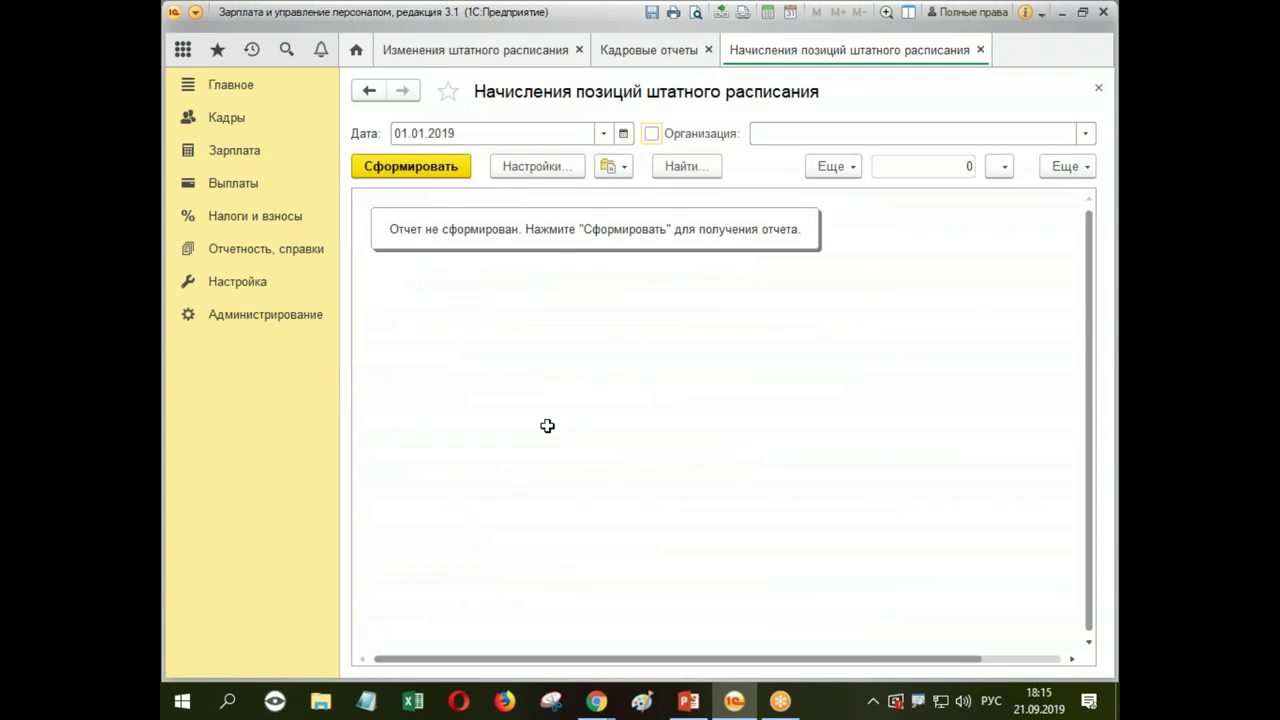
pyautogui.click(775, 130)
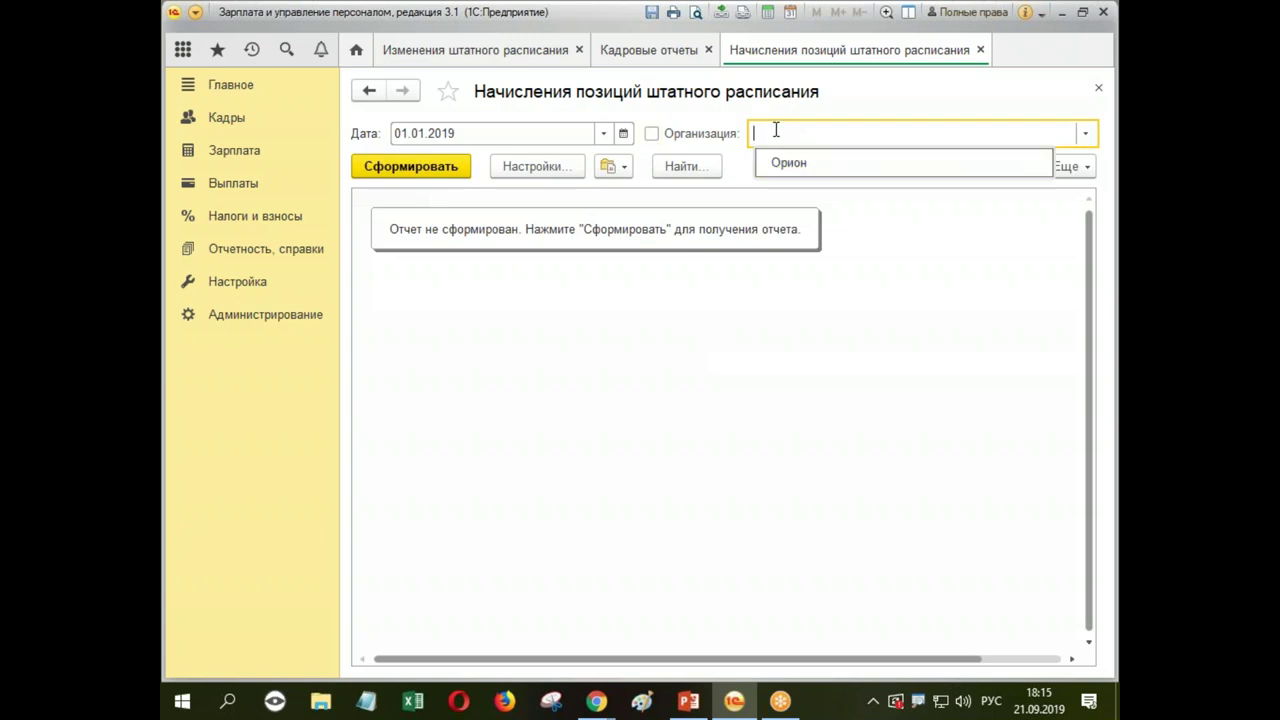
pyautogui.click(786, 165)
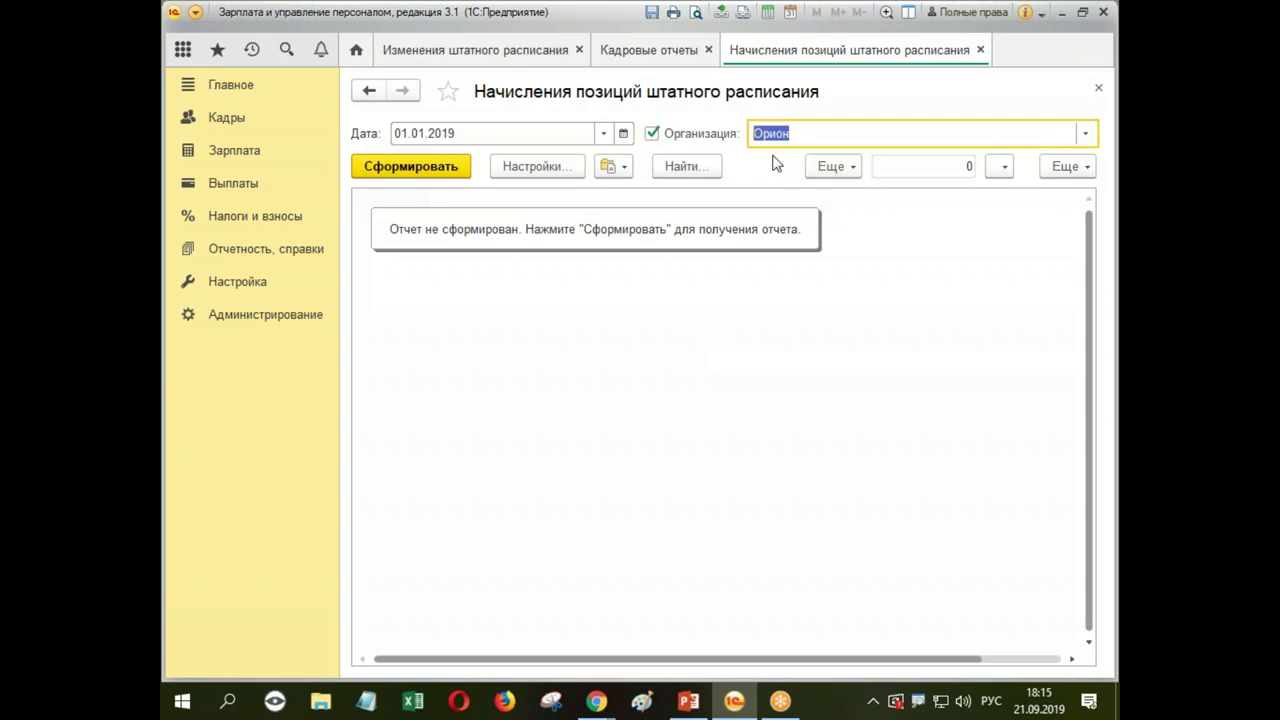
pyautogui.click(408, 168)
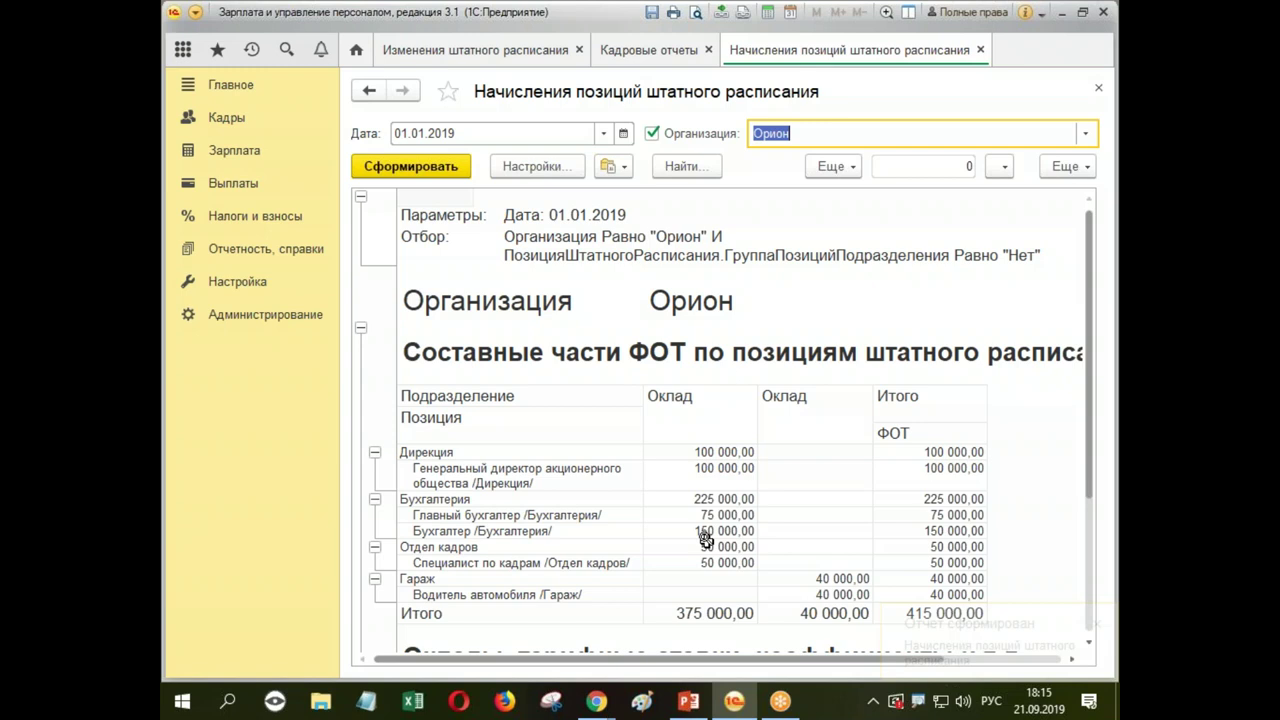
pyautogui.scroll(-5, 706, 540)
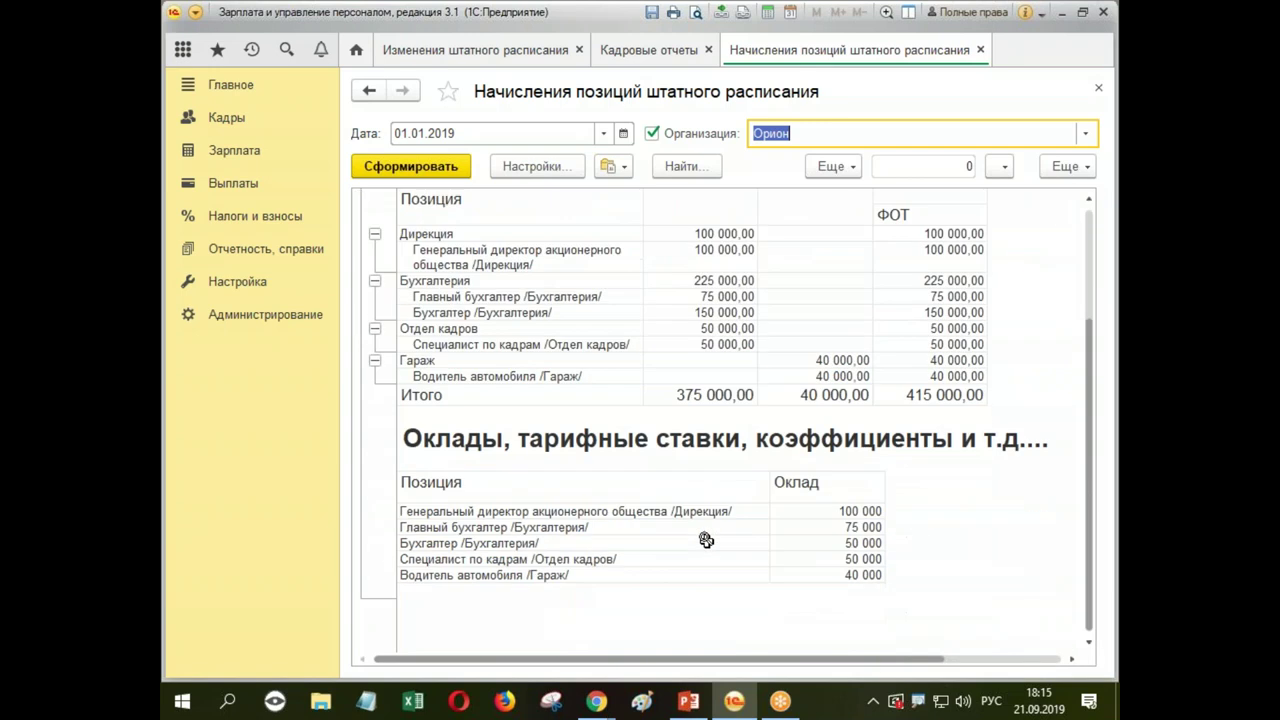
pyautogui.scroll(5, 706, 540)
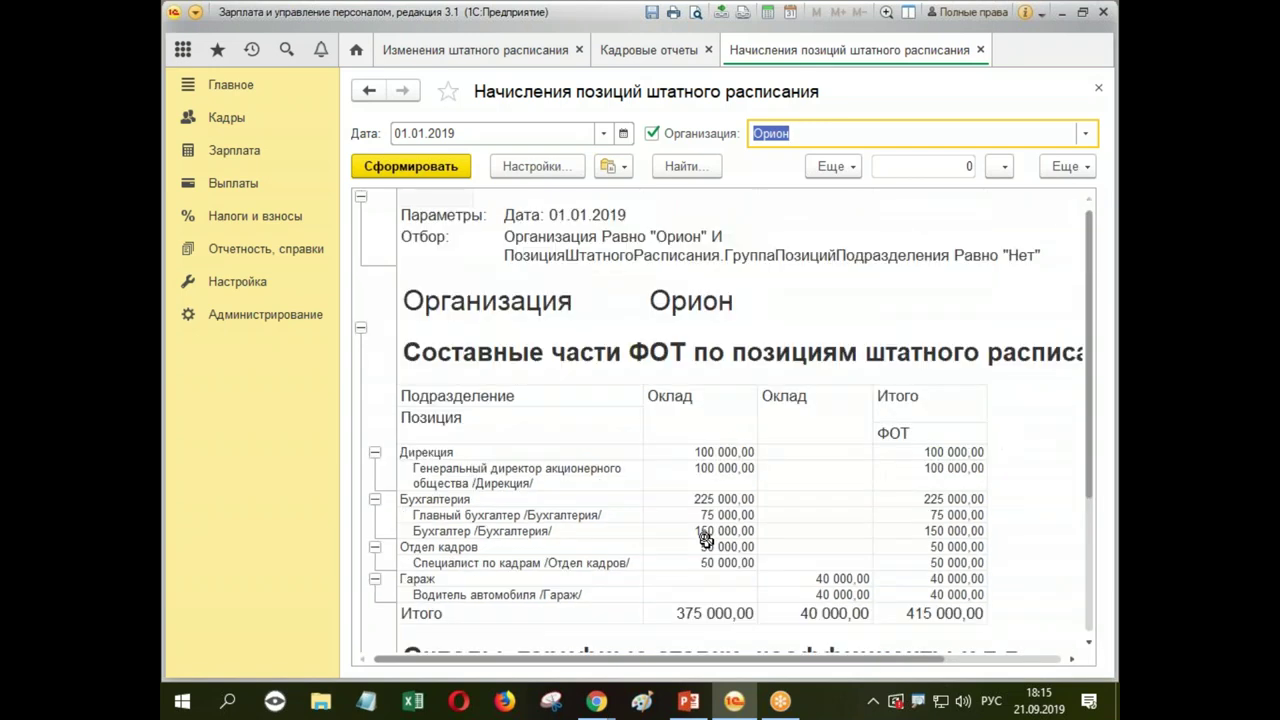